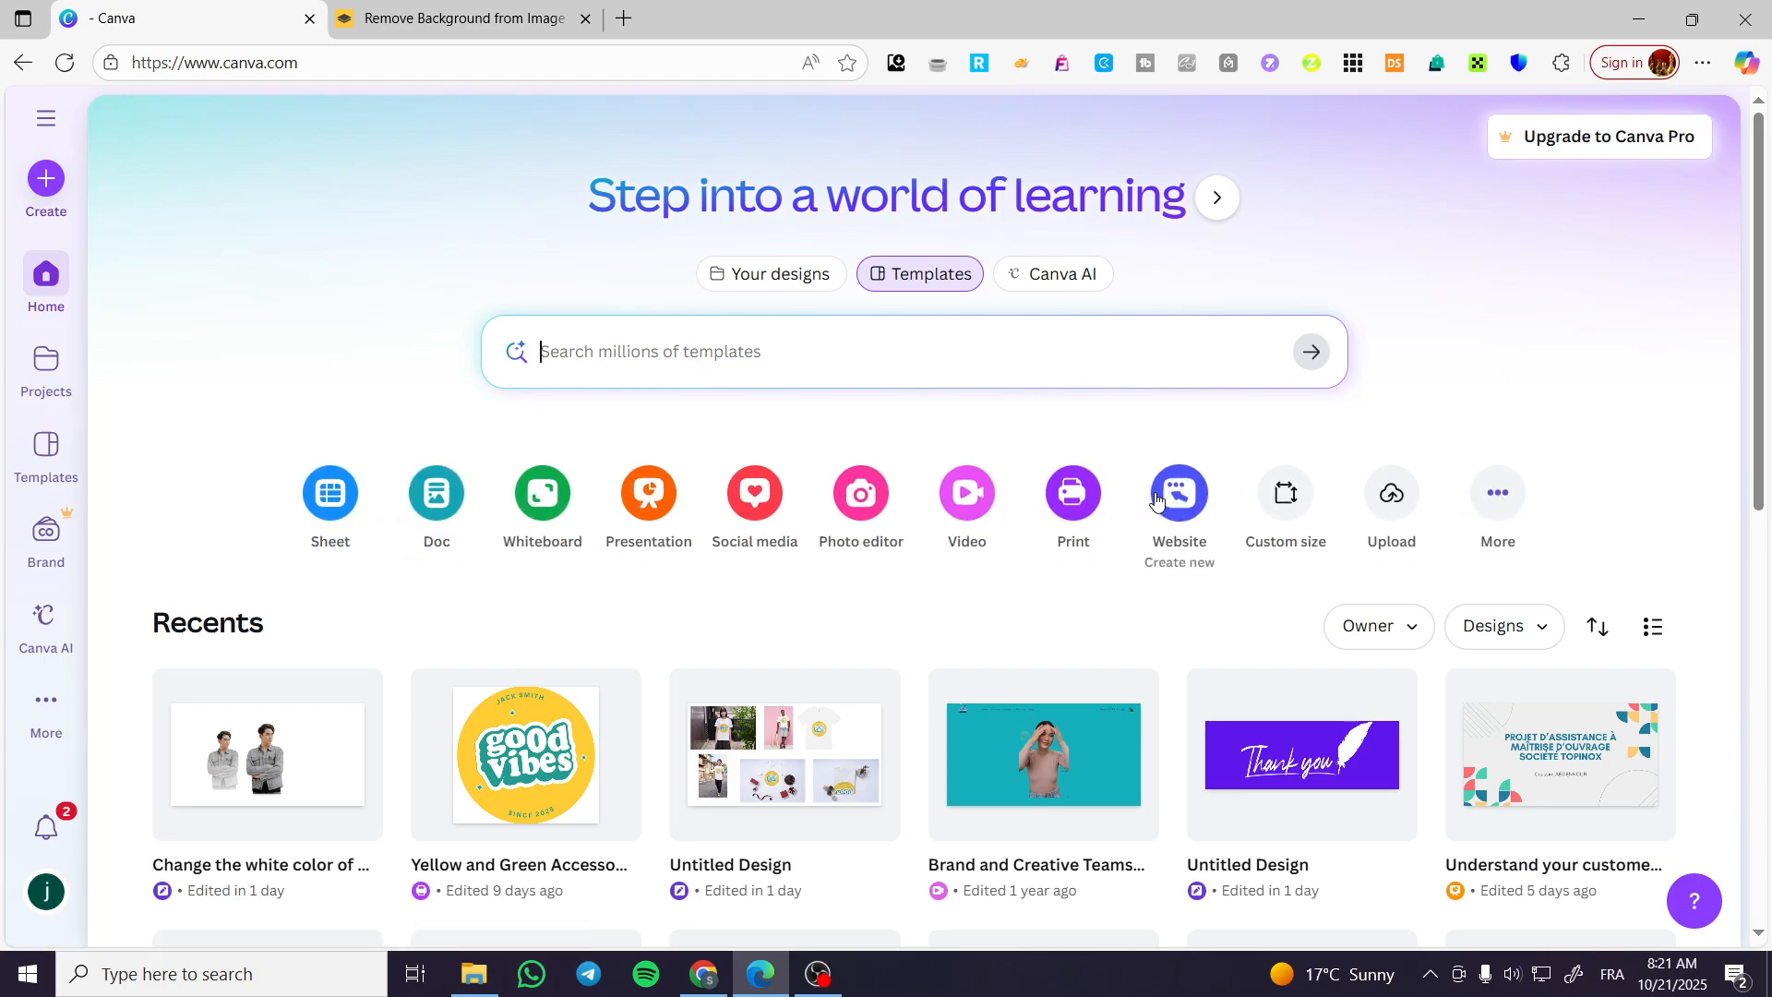
Create a new blank website design from the home page.
click(1180, 516)
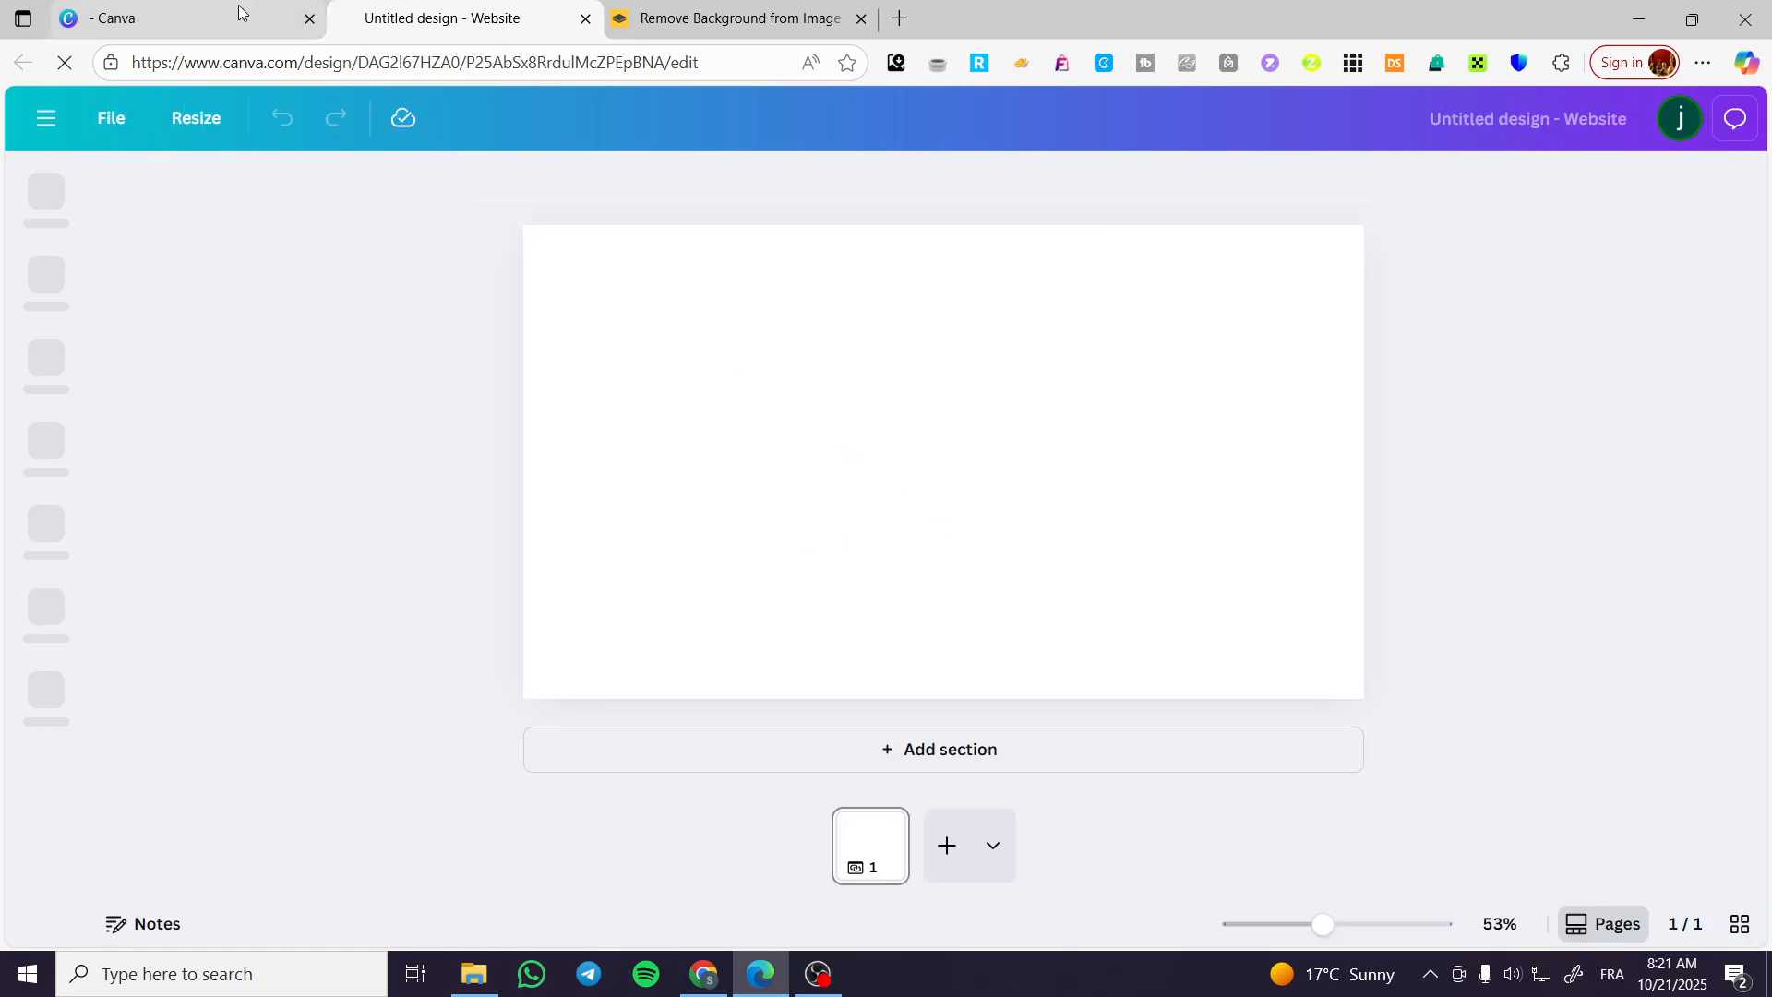
Return to the home page and search the templates for "website".
click(238, 13)
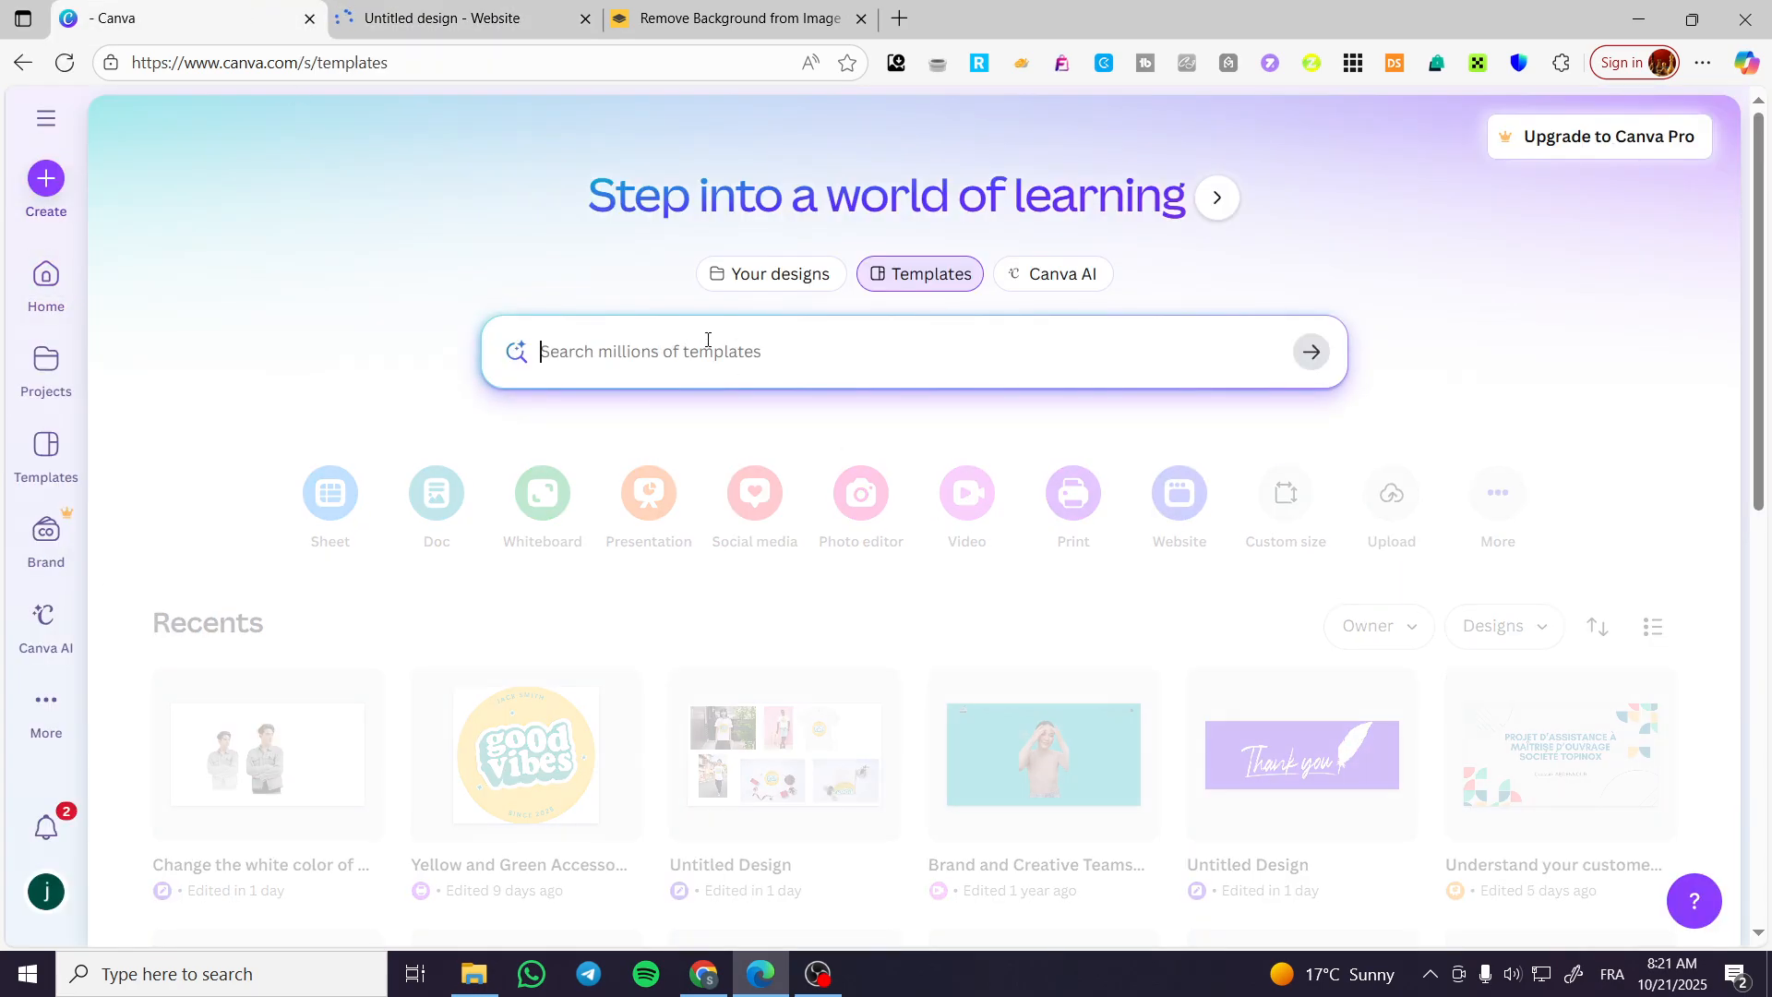
click(708, 339)
text(we)
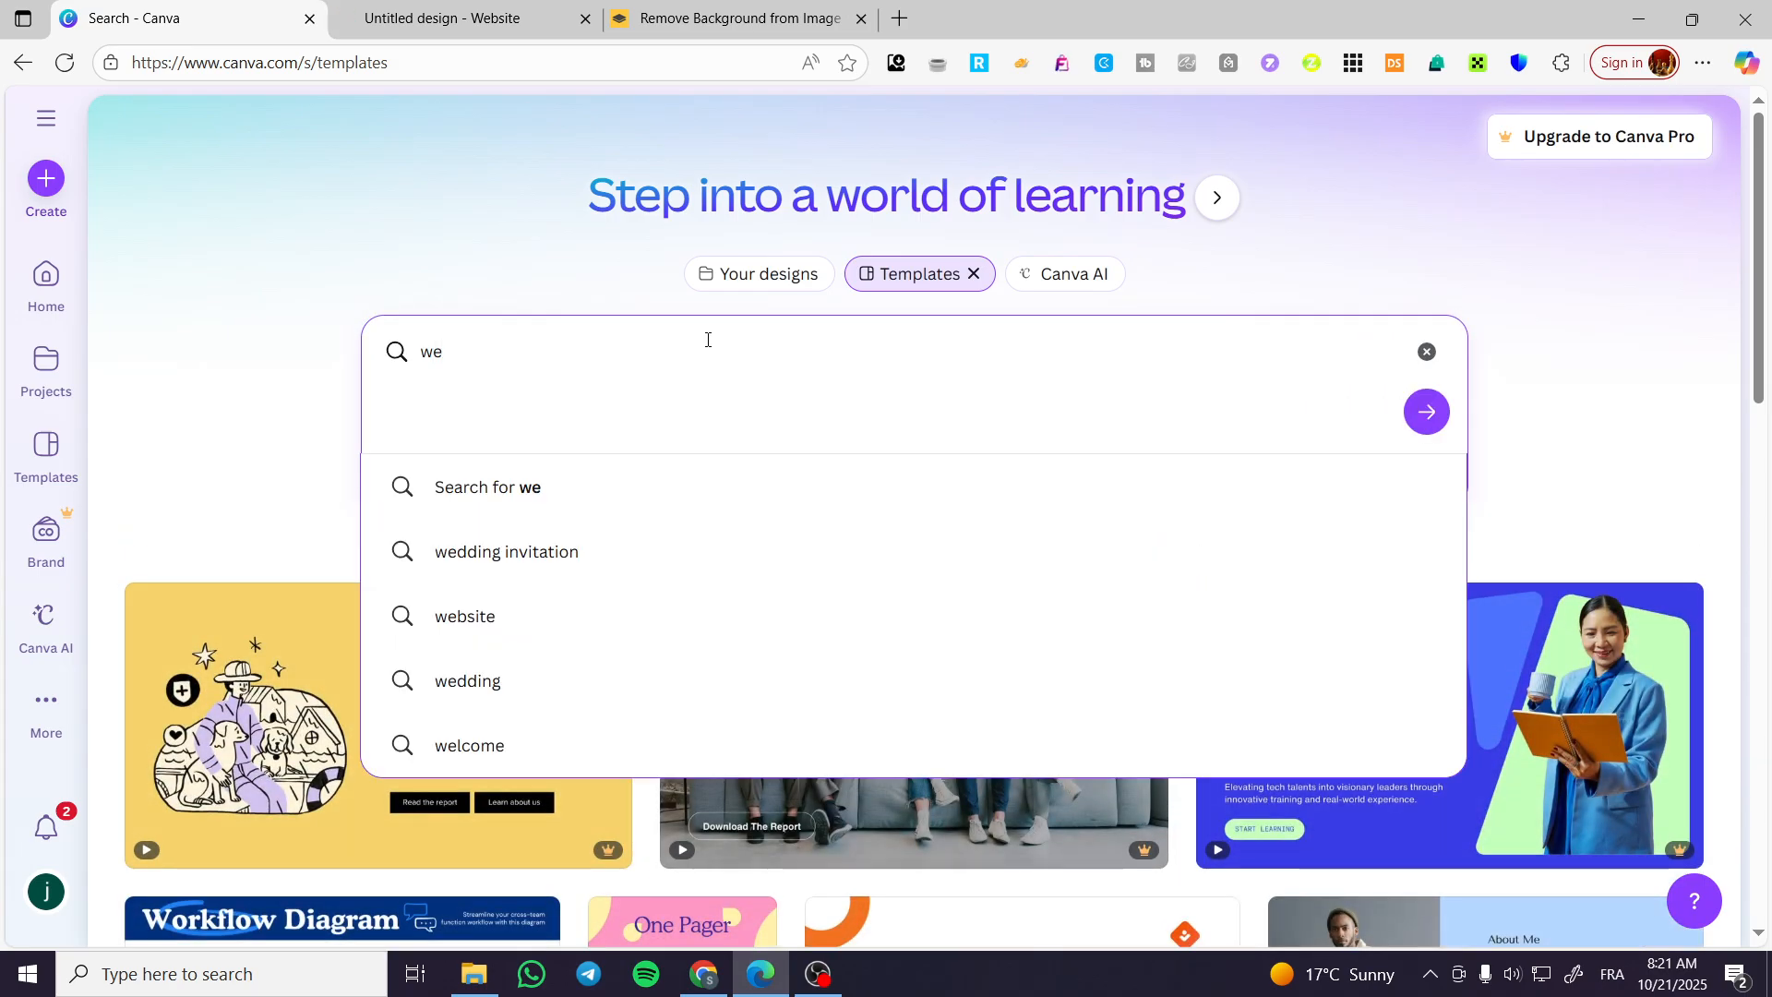
text(bsite)
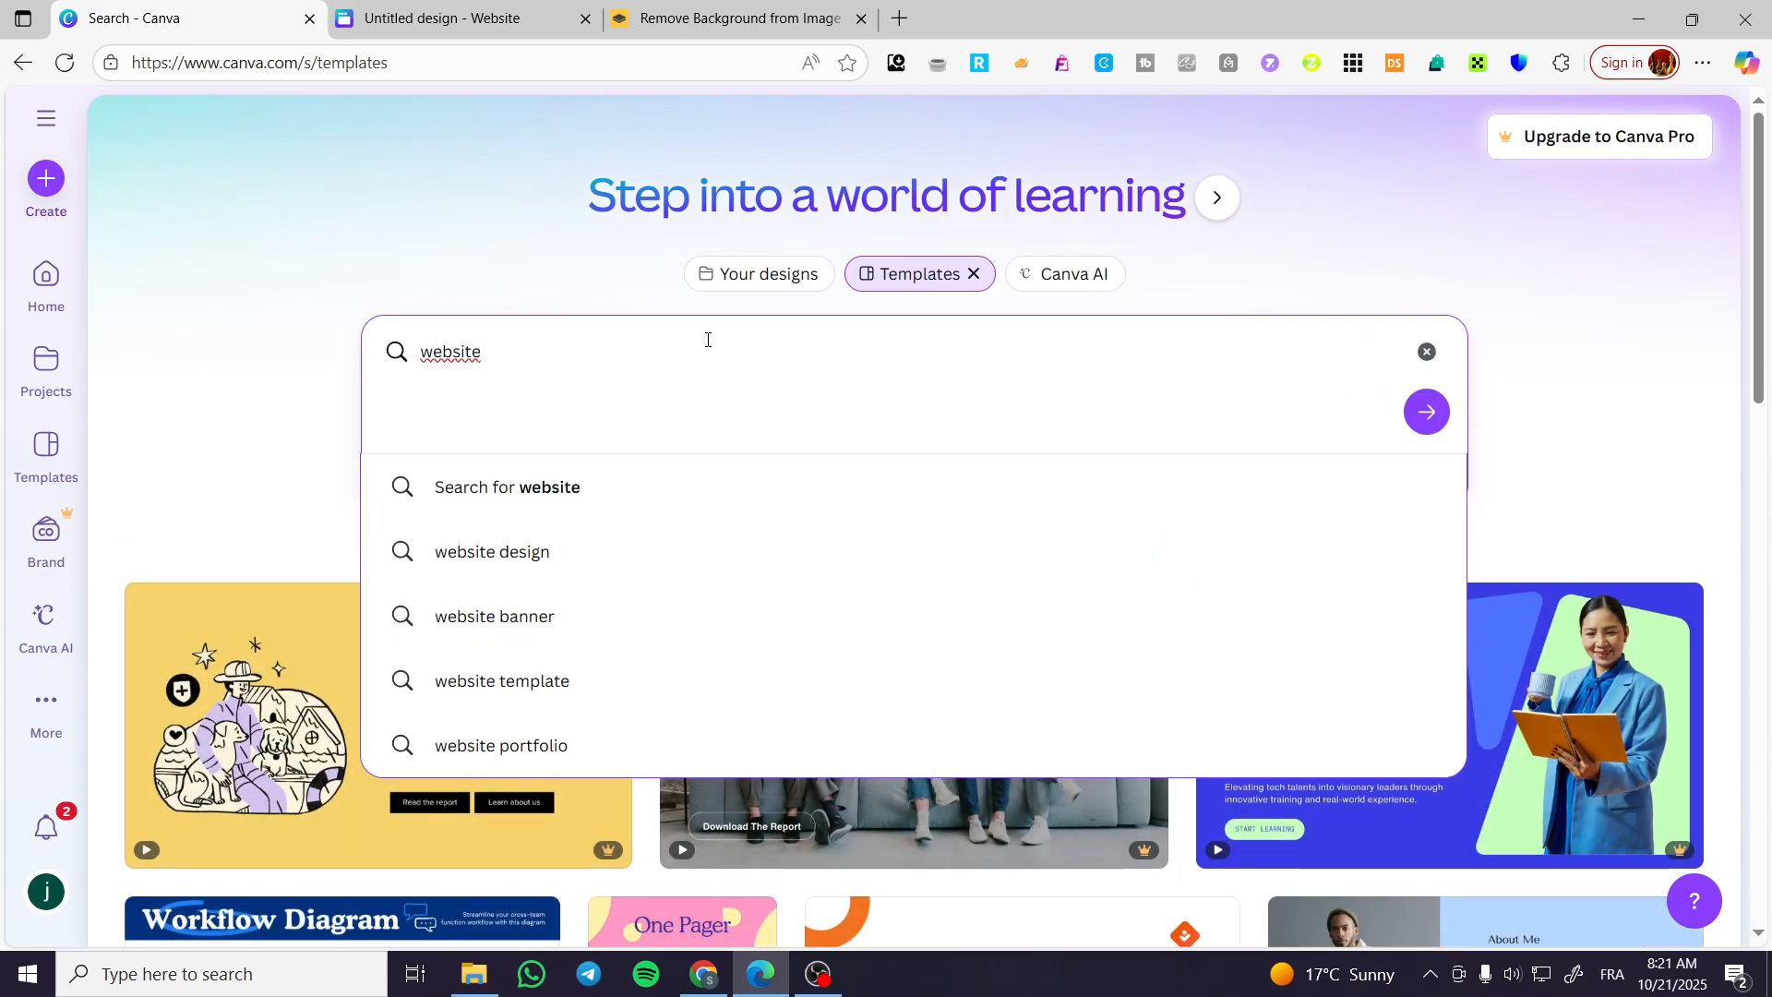
key(Return)
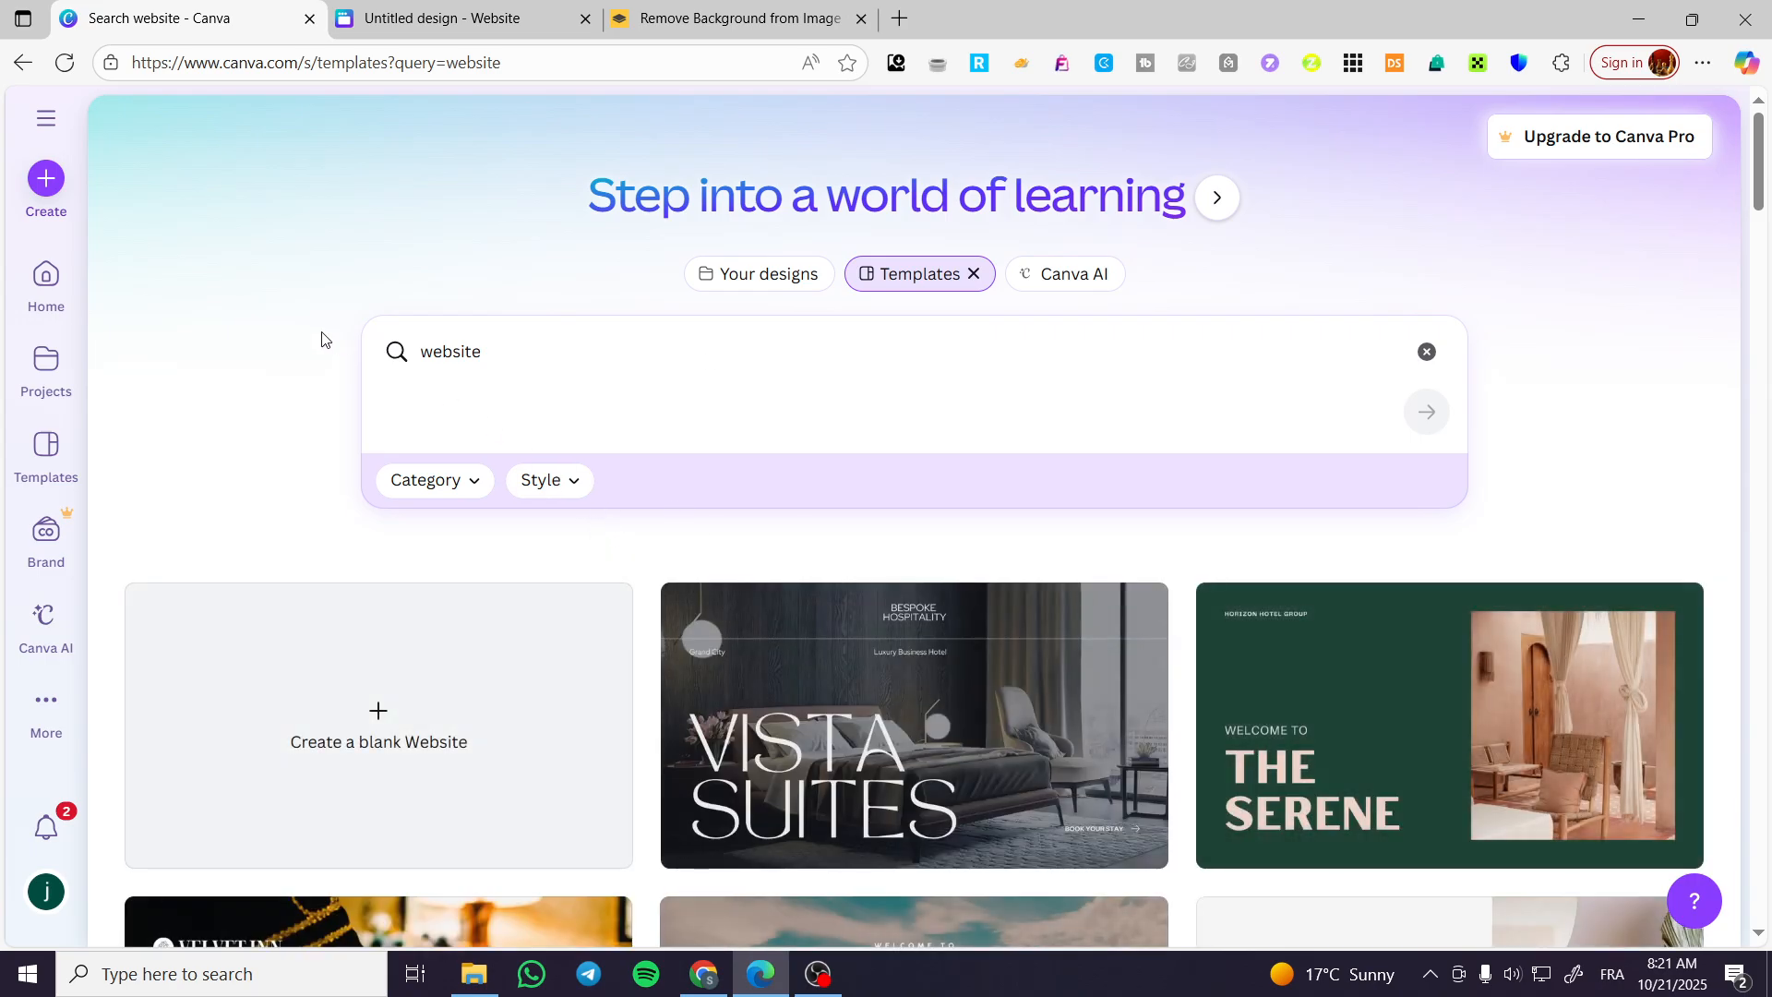
Look at the blank website design in the editor and dismiss its template suggestions.
click(443, 18)
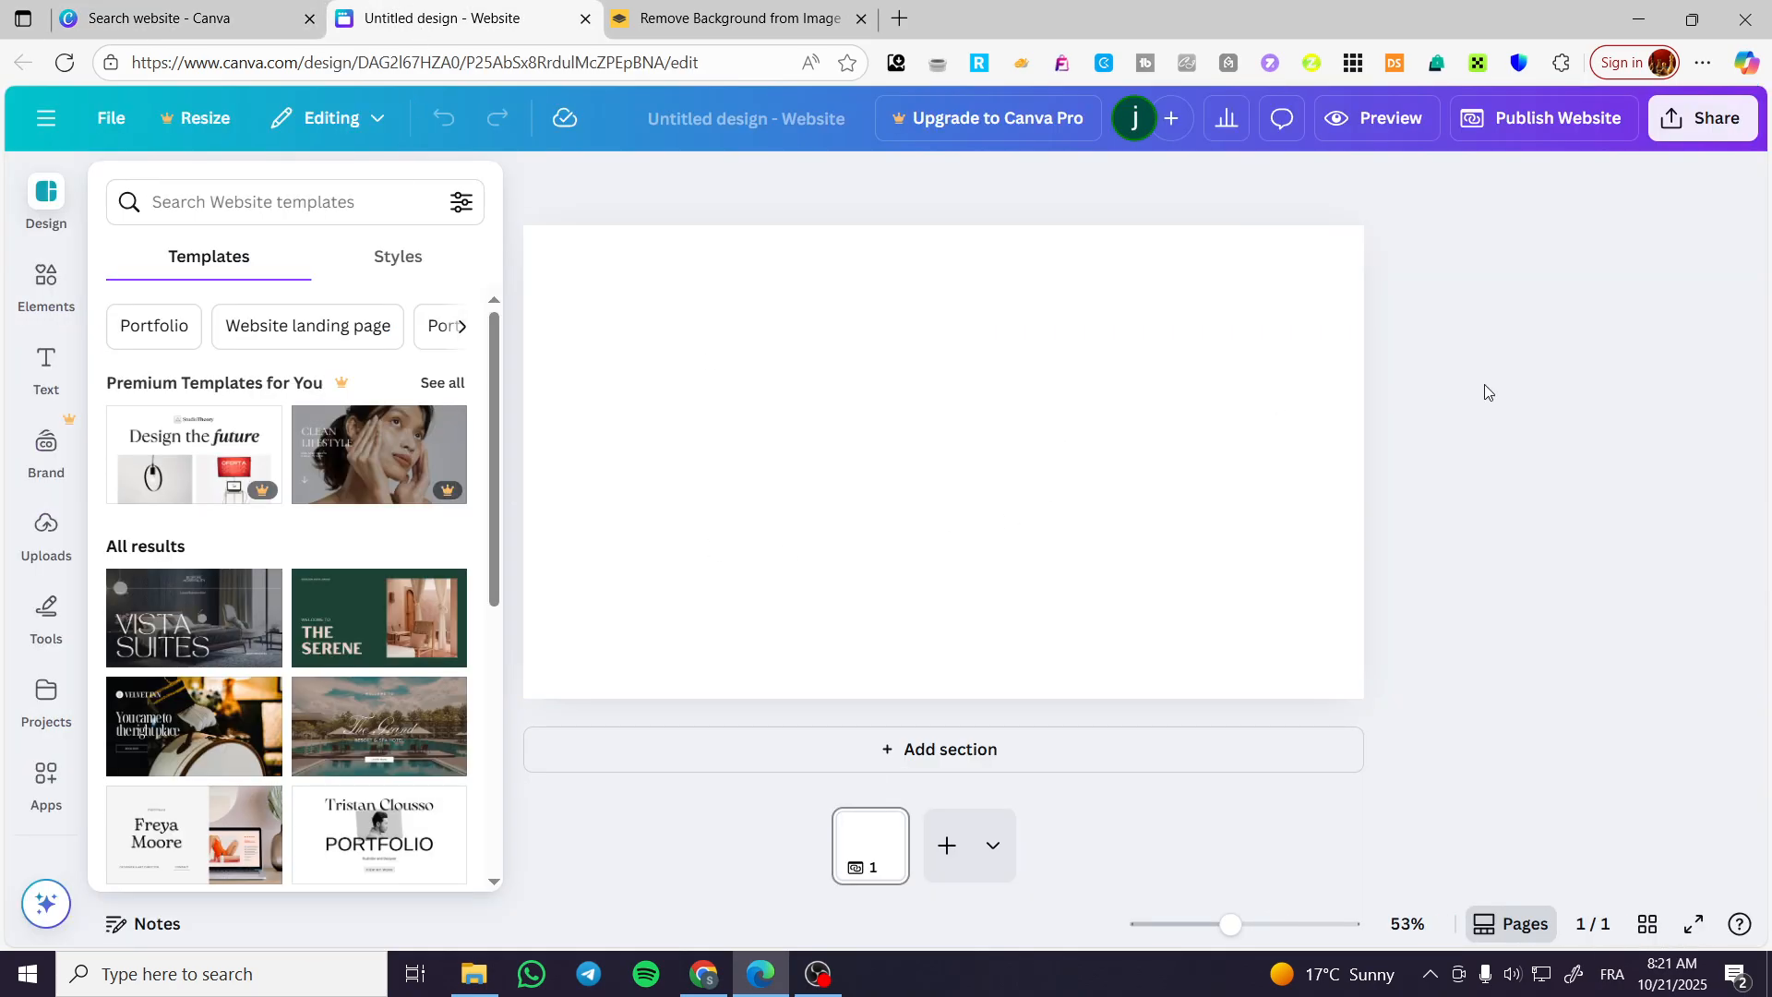
click(1400, 425)
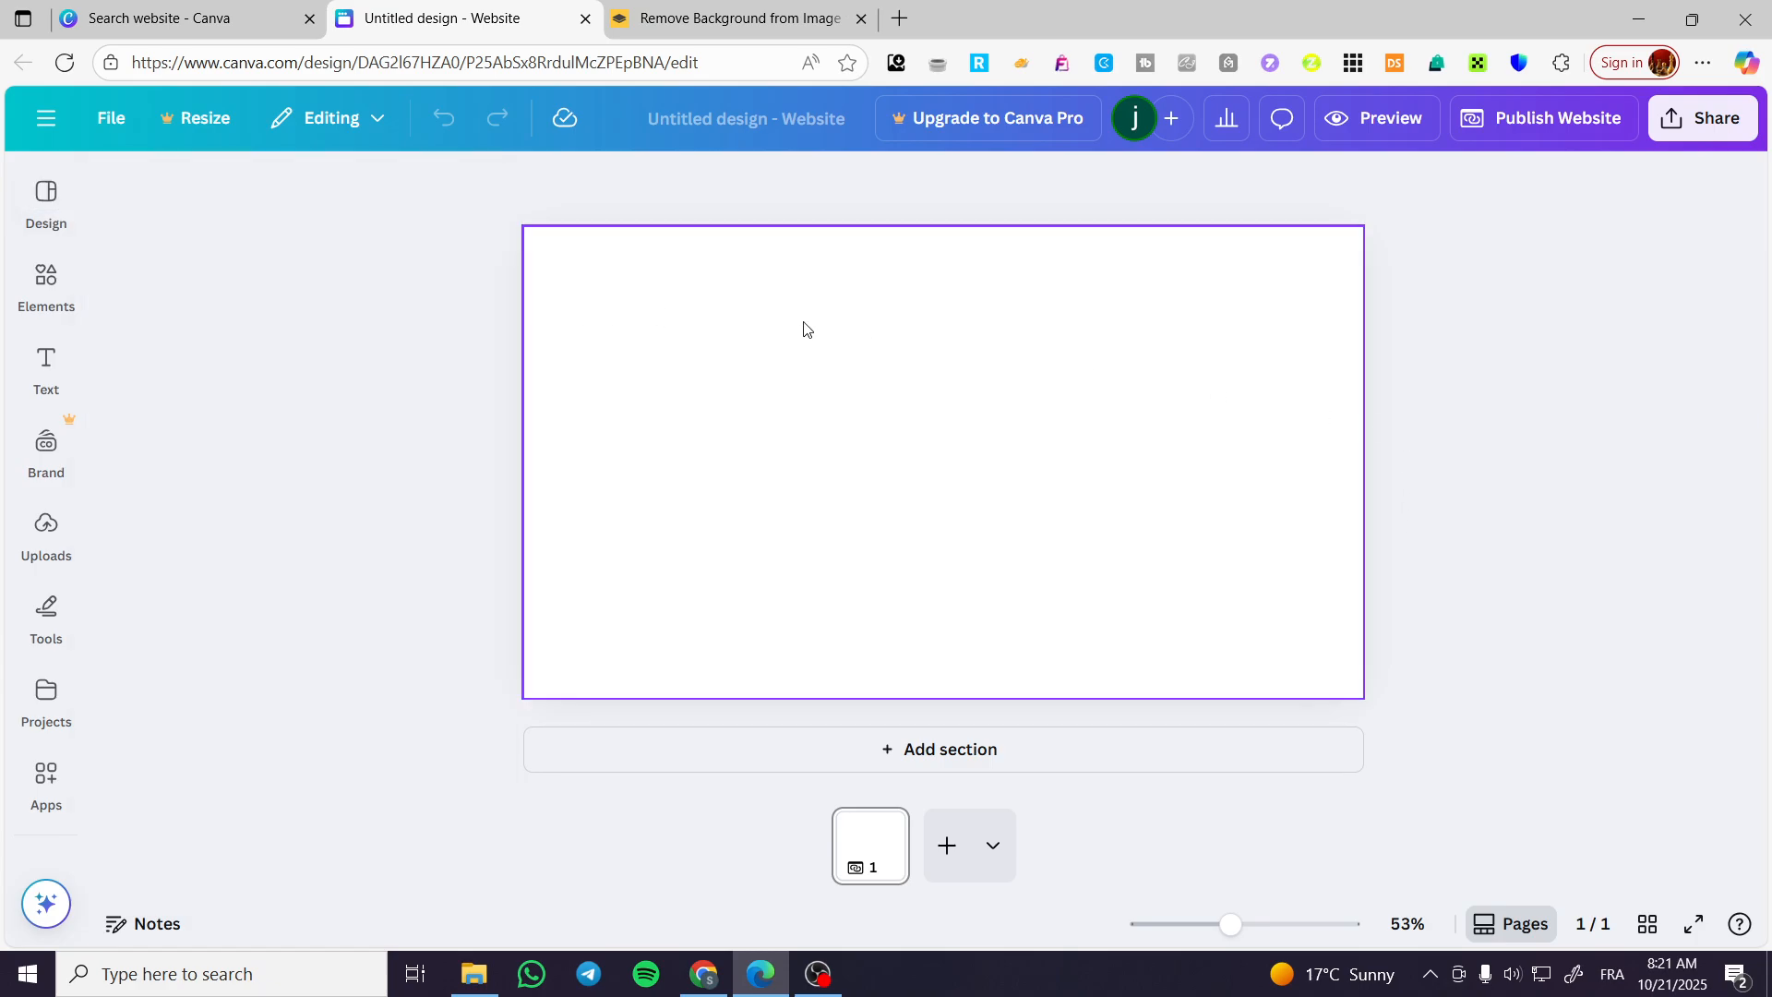
Go back to the website template results and browse the first designs on offer.
click(225, 20)
scroll(1309, 579, down, 5)
scroll(1322, 586, up, 1)
scroll(868, 586, down, 4)
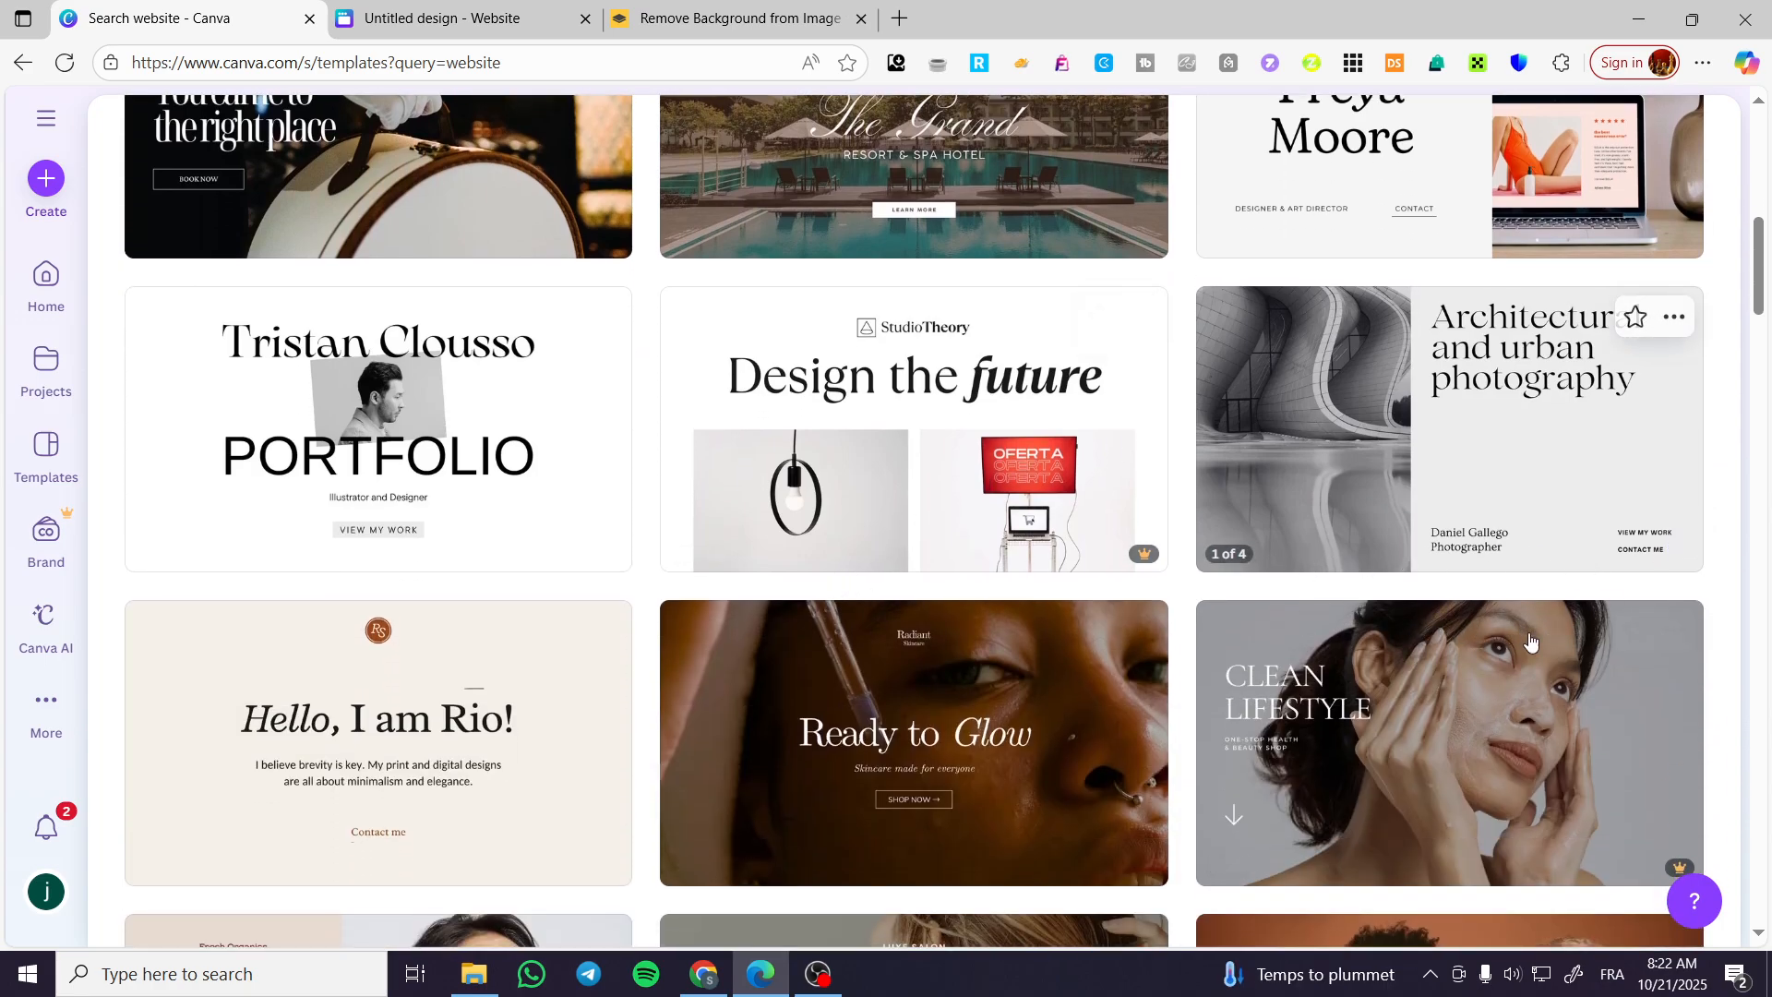
scroll(1150, 771, down, 7)
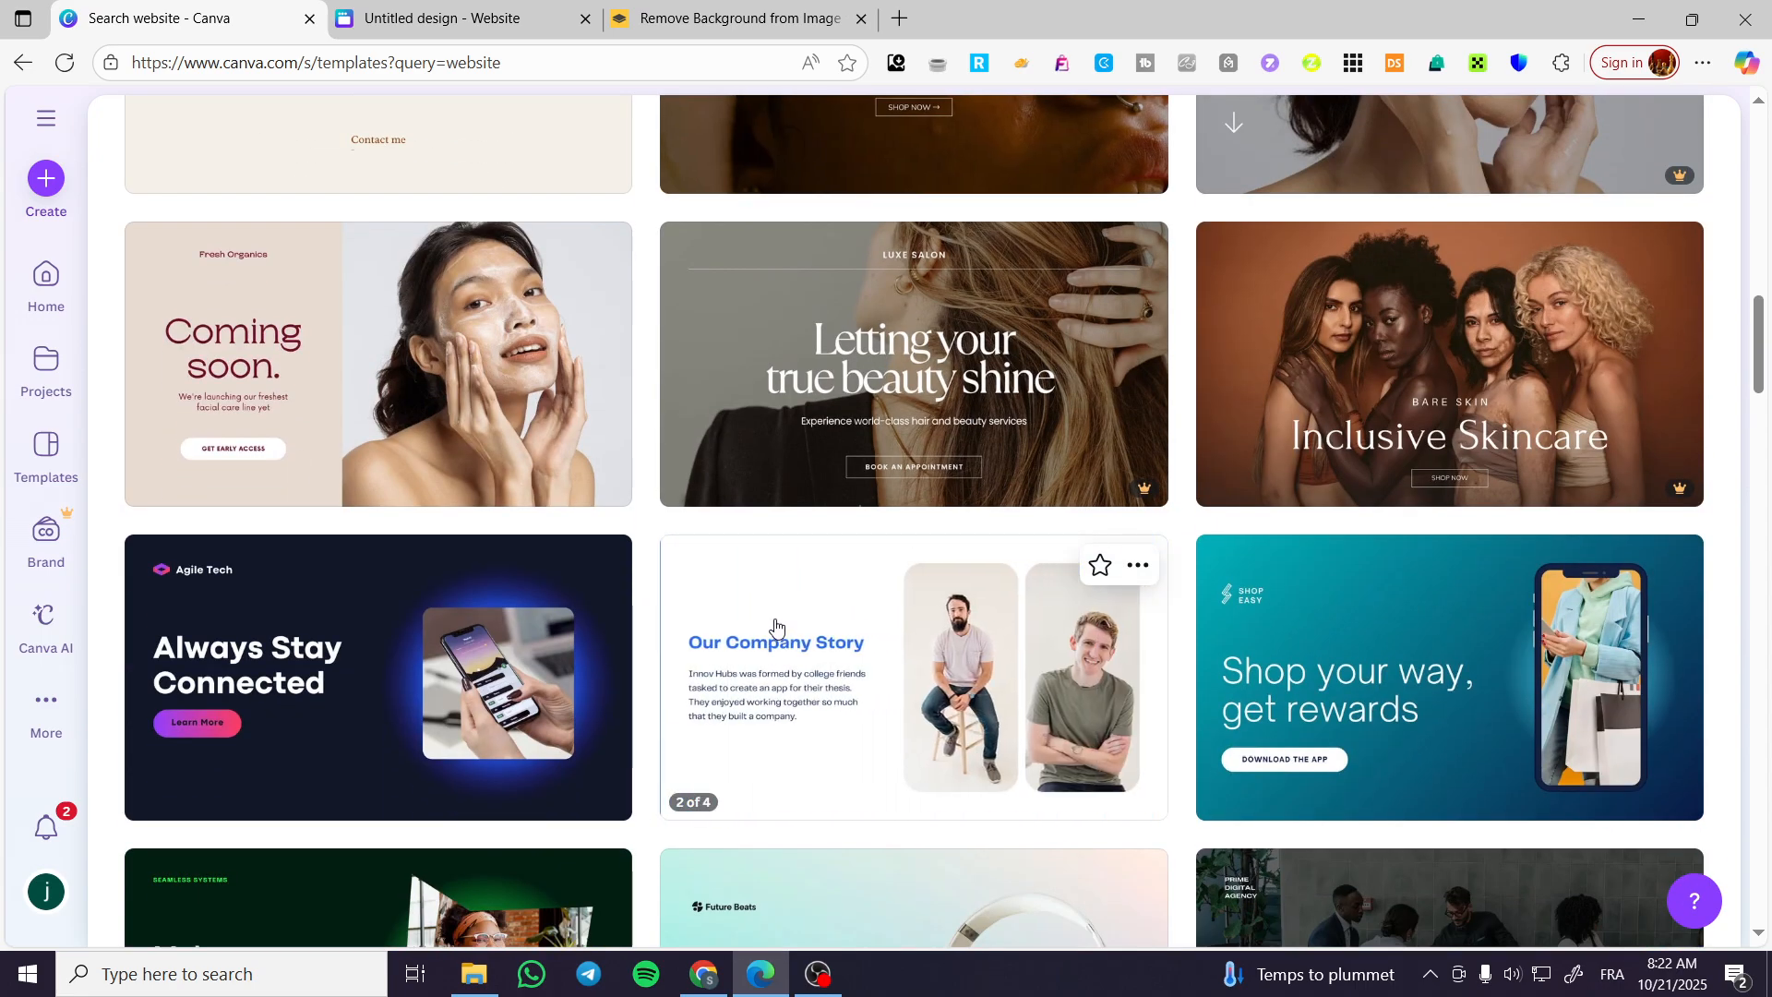
scroll(776, 626, down, 4)
scroll(773, 627, down, 2)
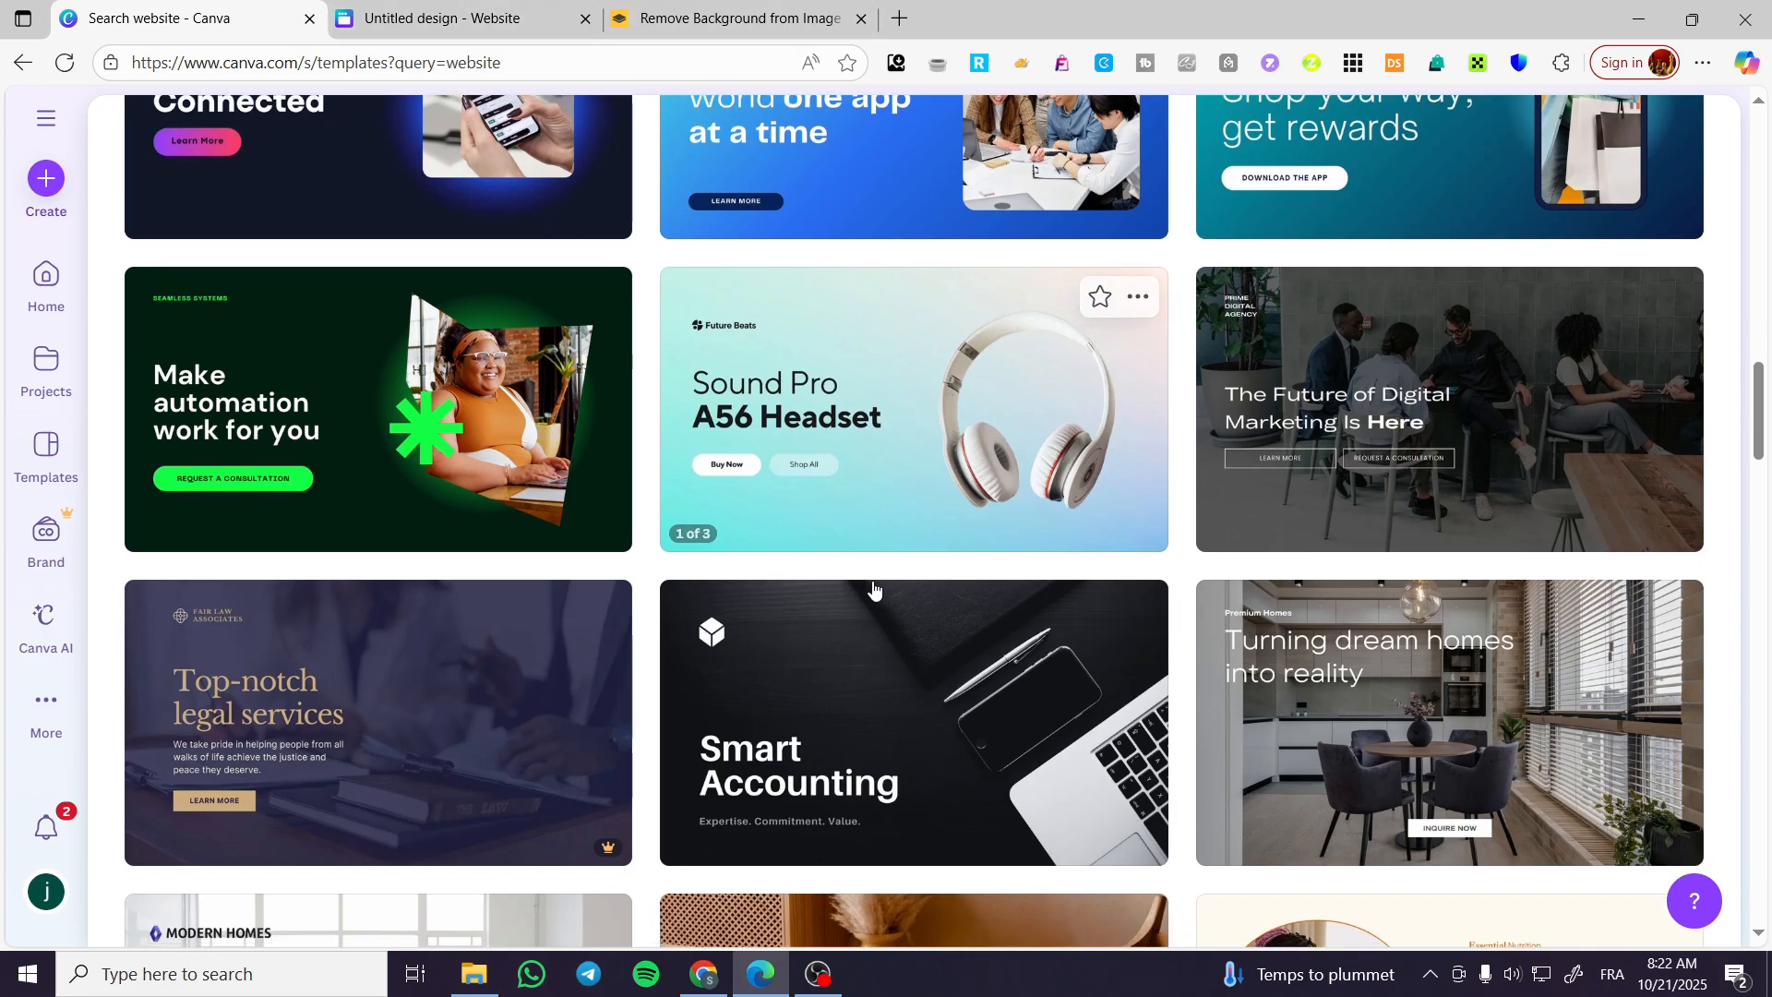
scroll(870, 585, down, 5)
Close the untitled blank website design and stay on the website template results.
click(407, 6)
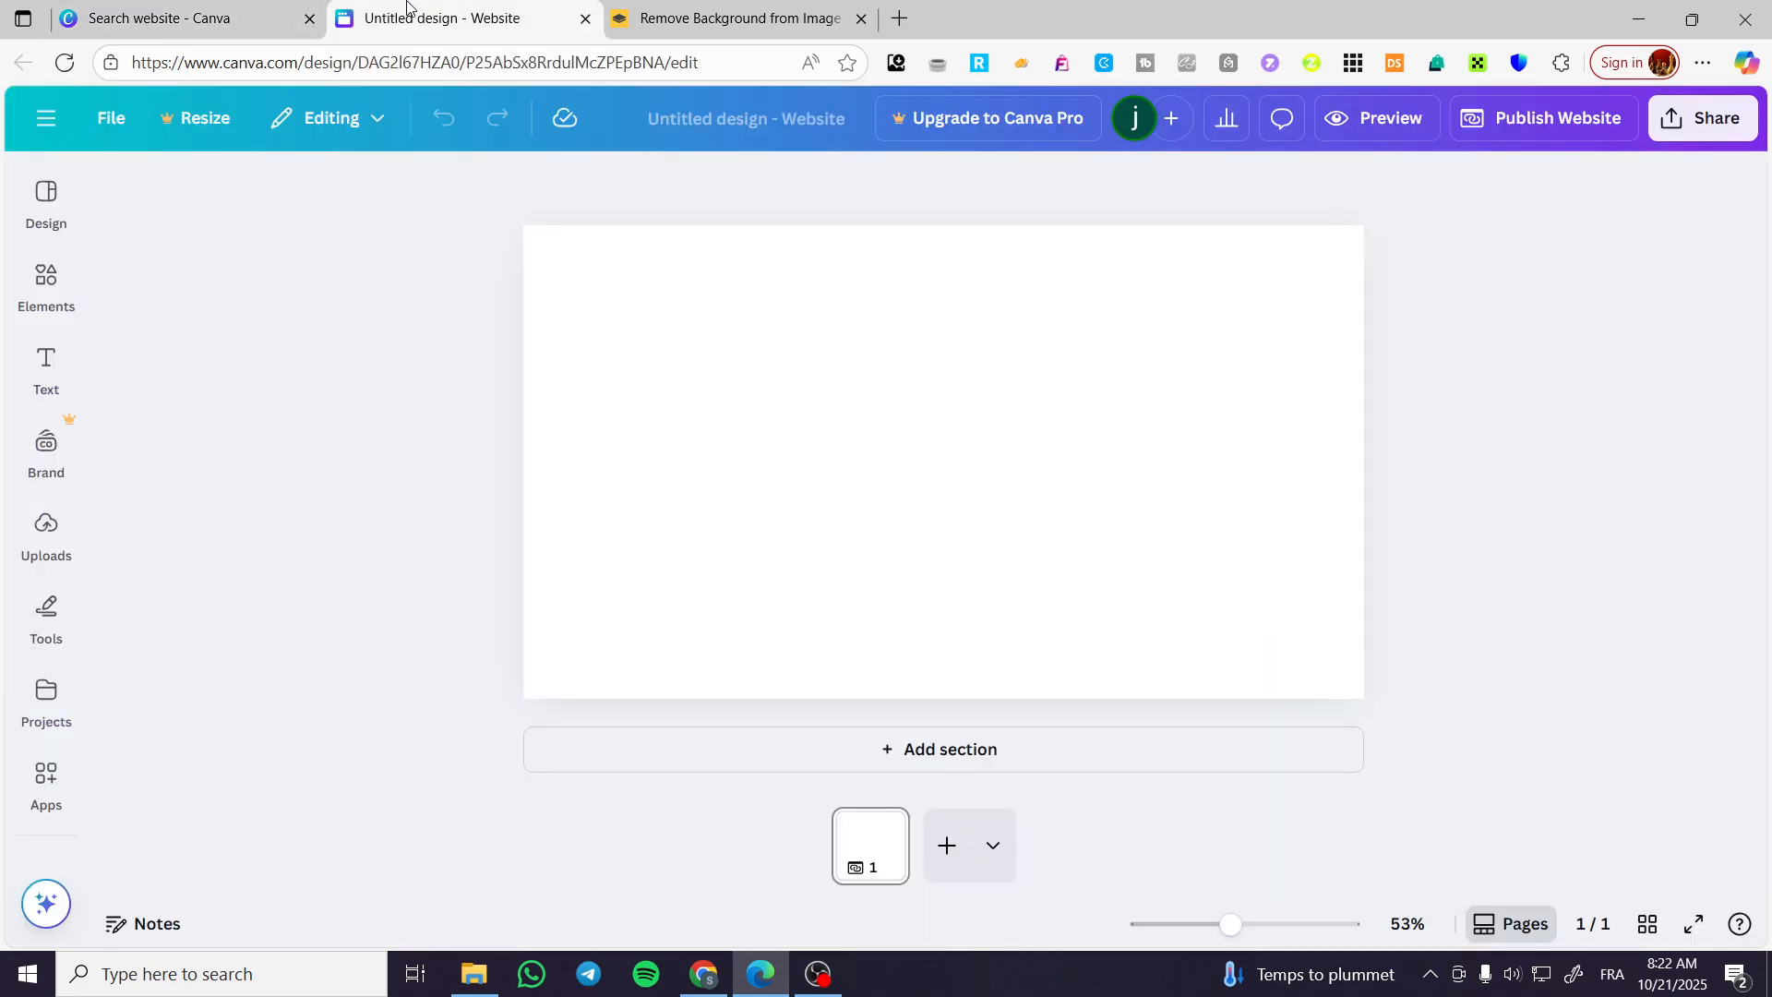
click(218, 9)
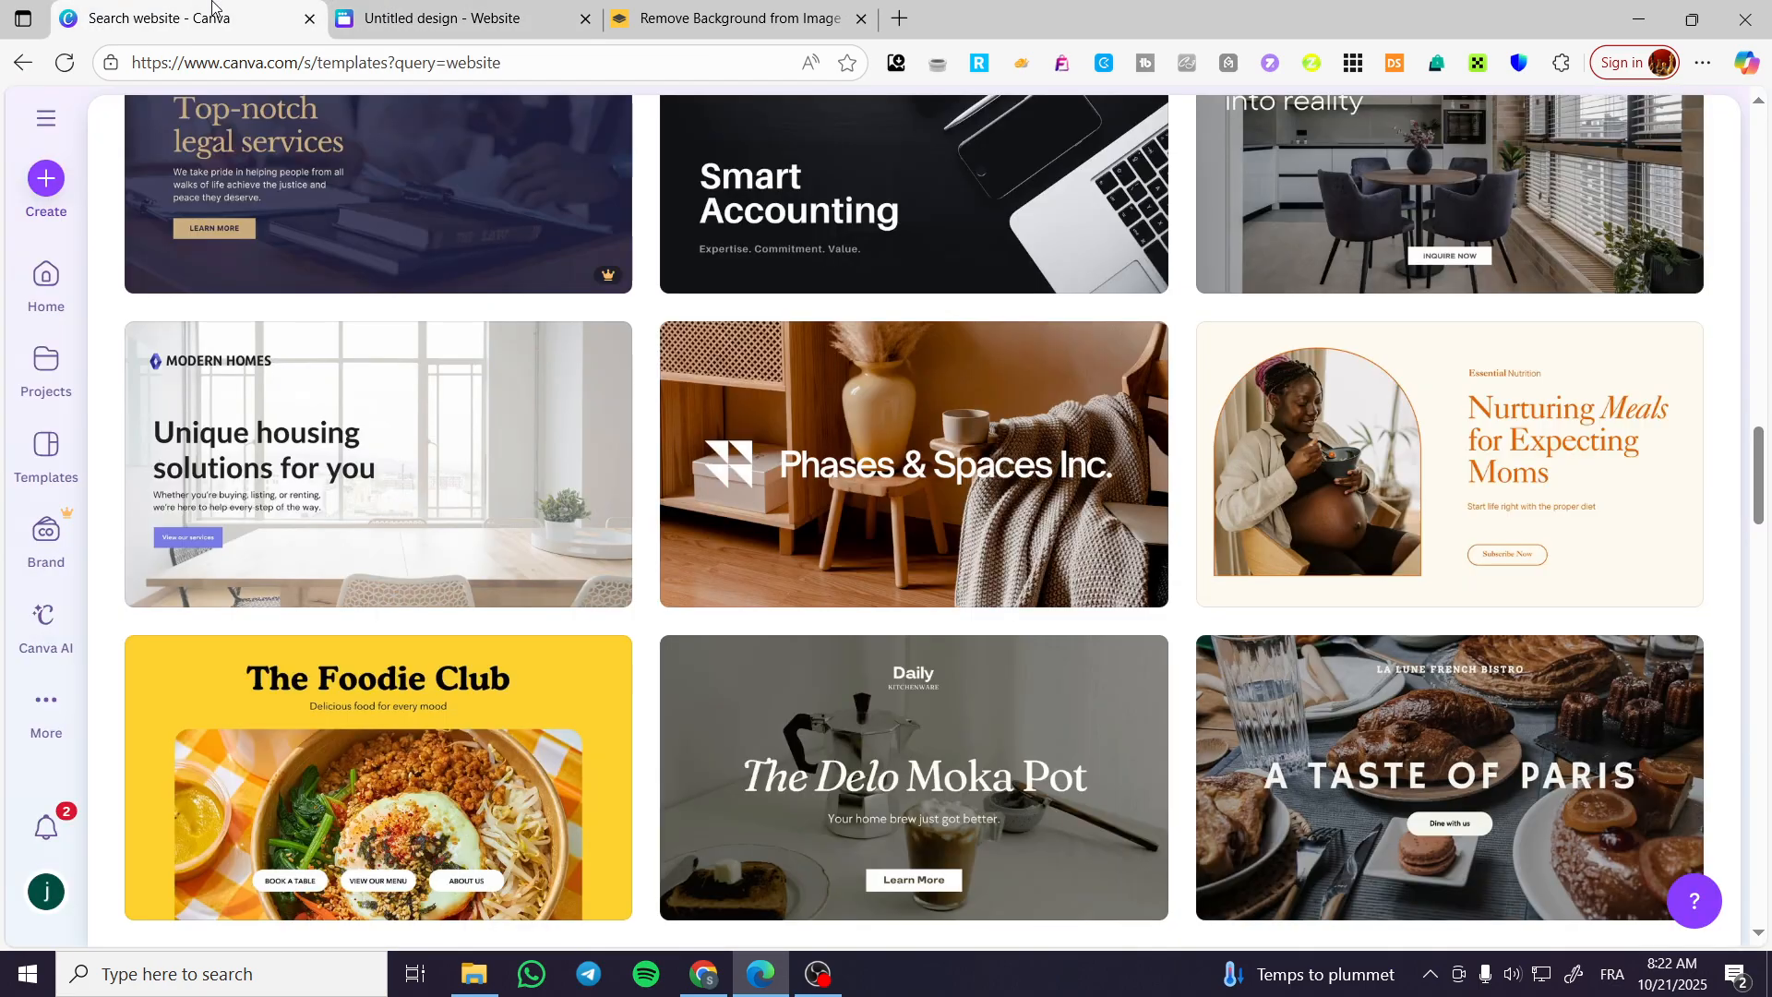
click(587, 19)
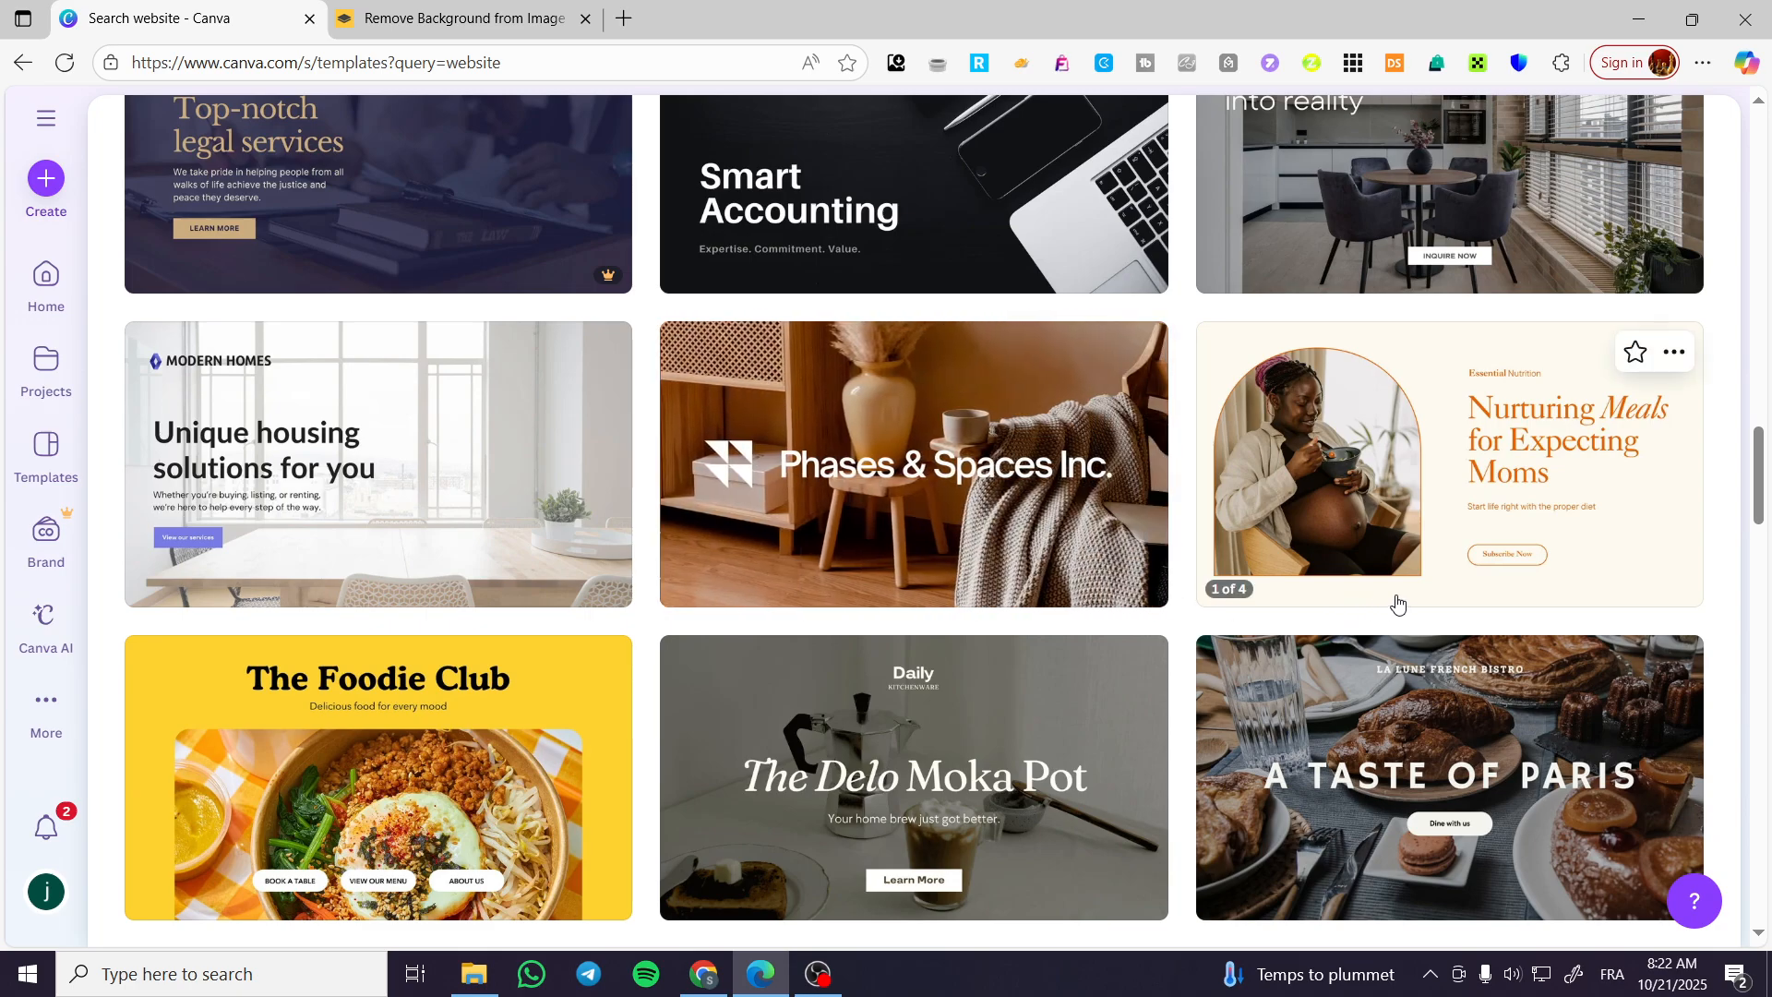
Examine more website templates further down the results, comparing their layouts and styles.
scroll(1459, 599, down, 6)
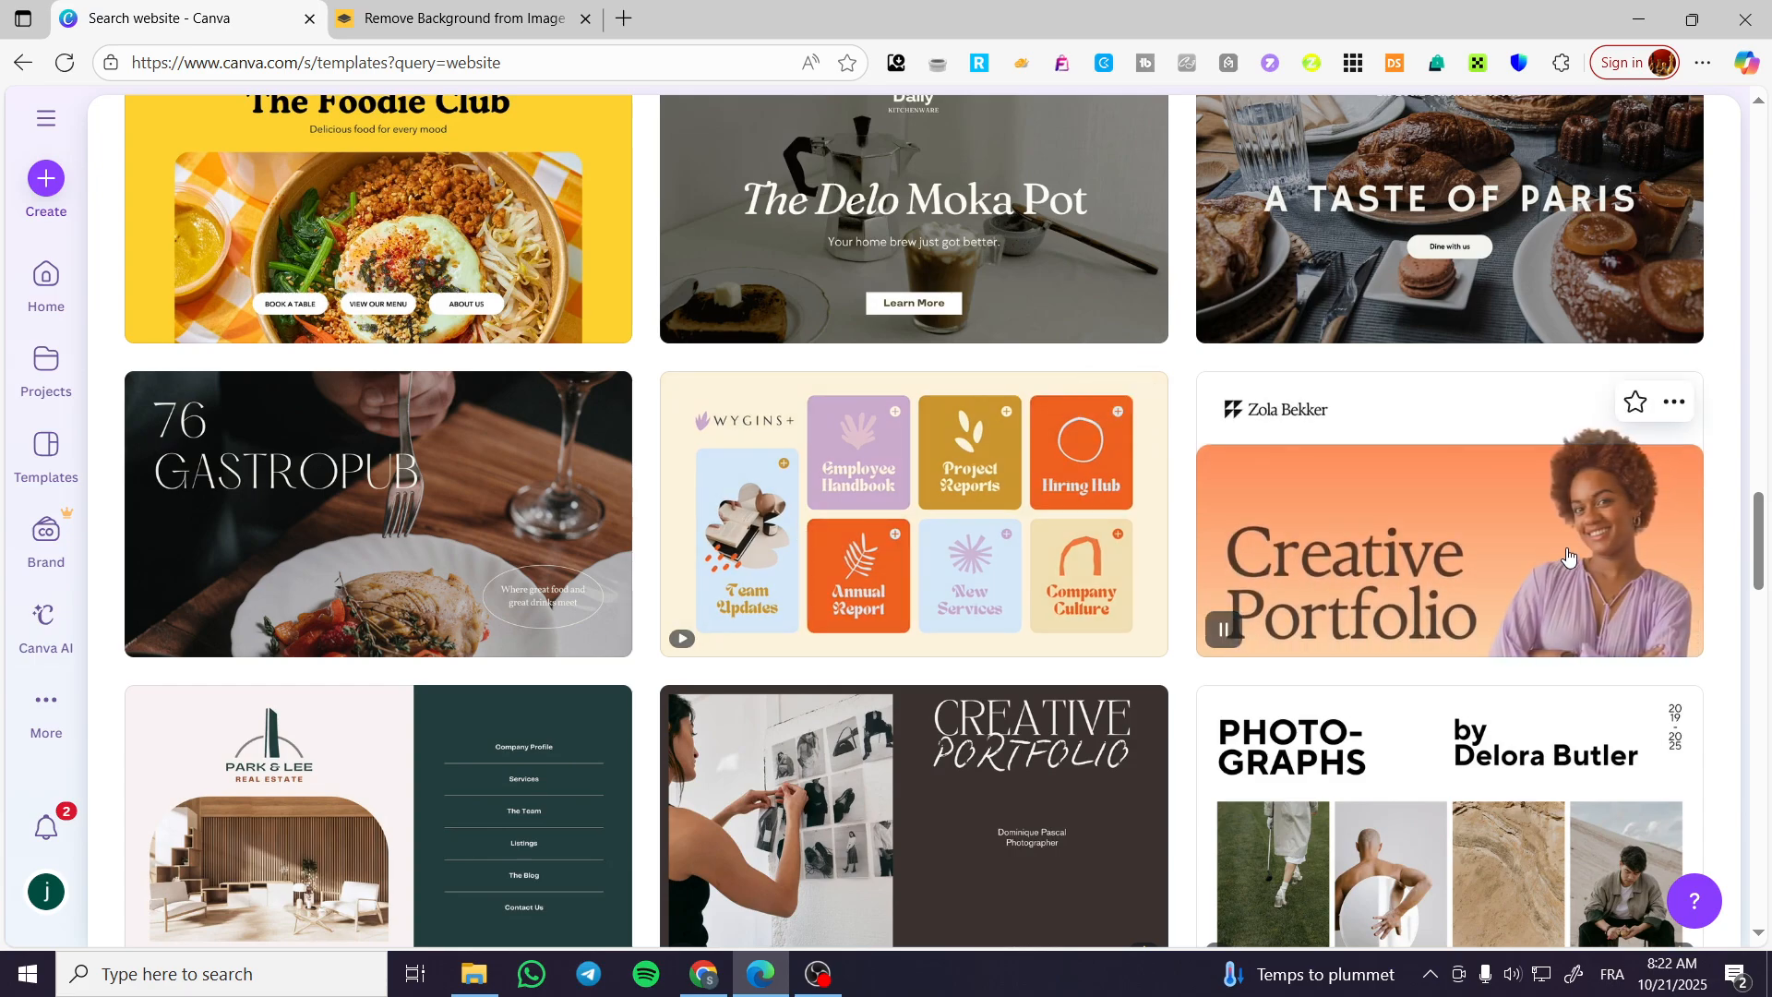
scroll(670, 496, down, 5)
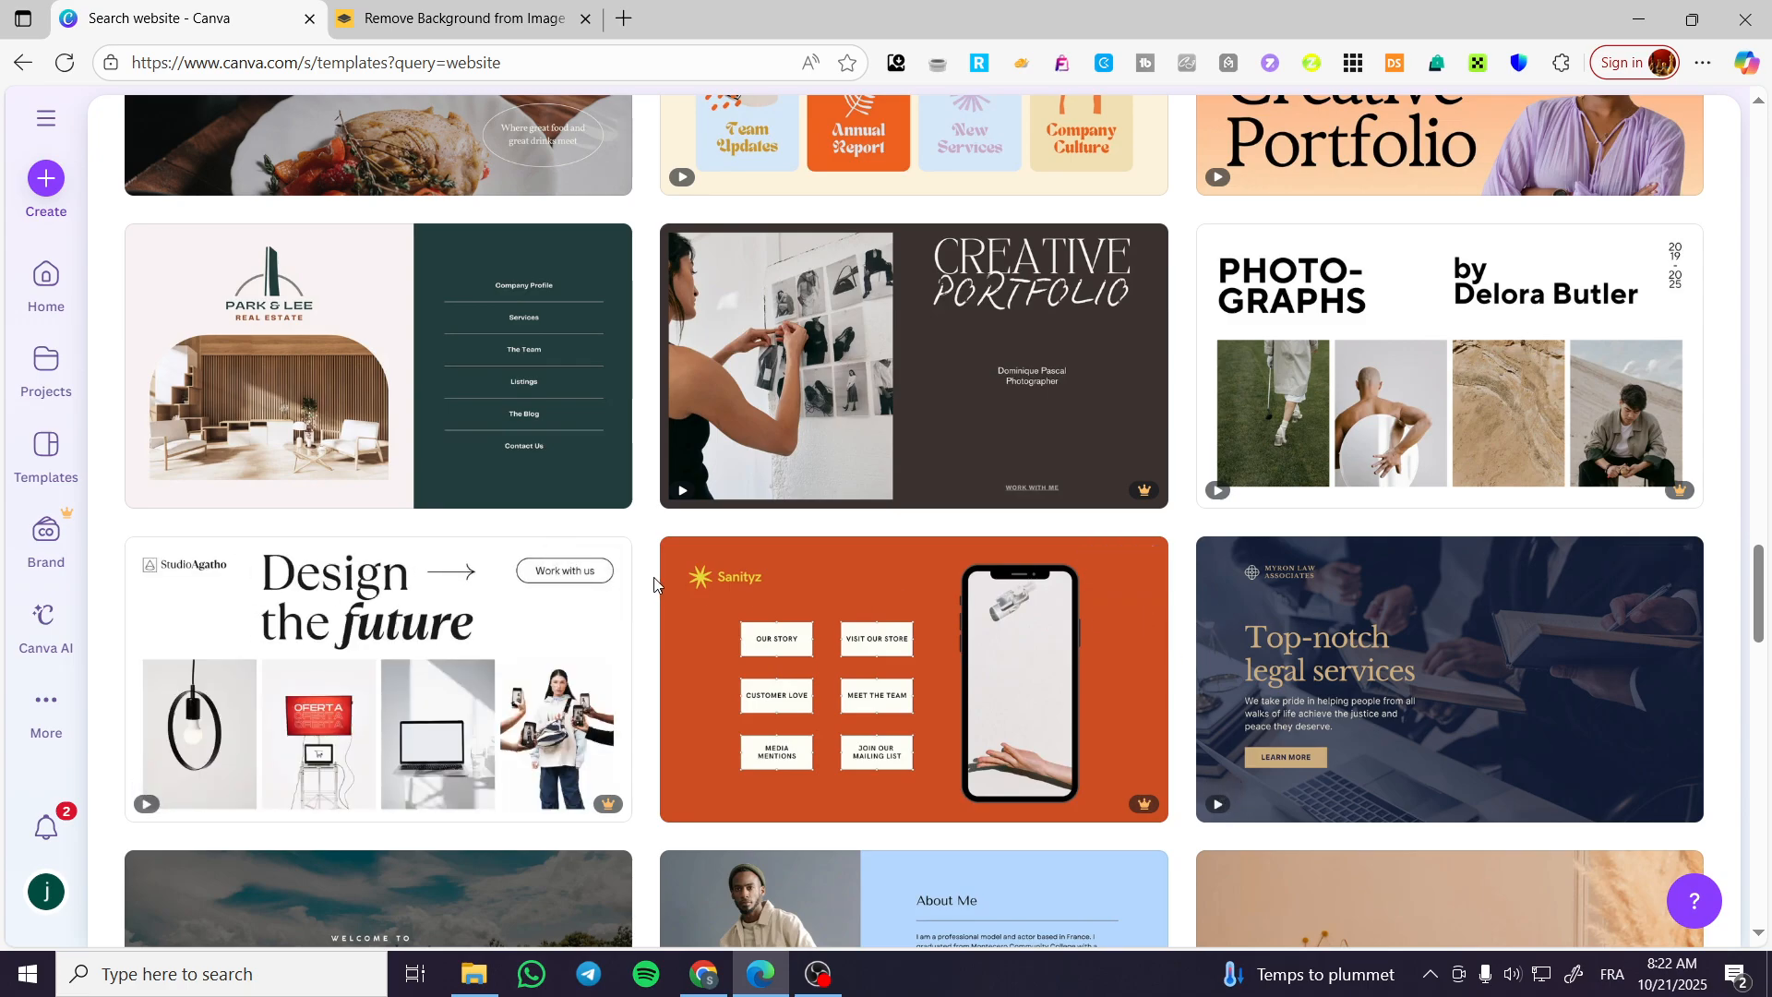
scroll(967, 589, down, 3)
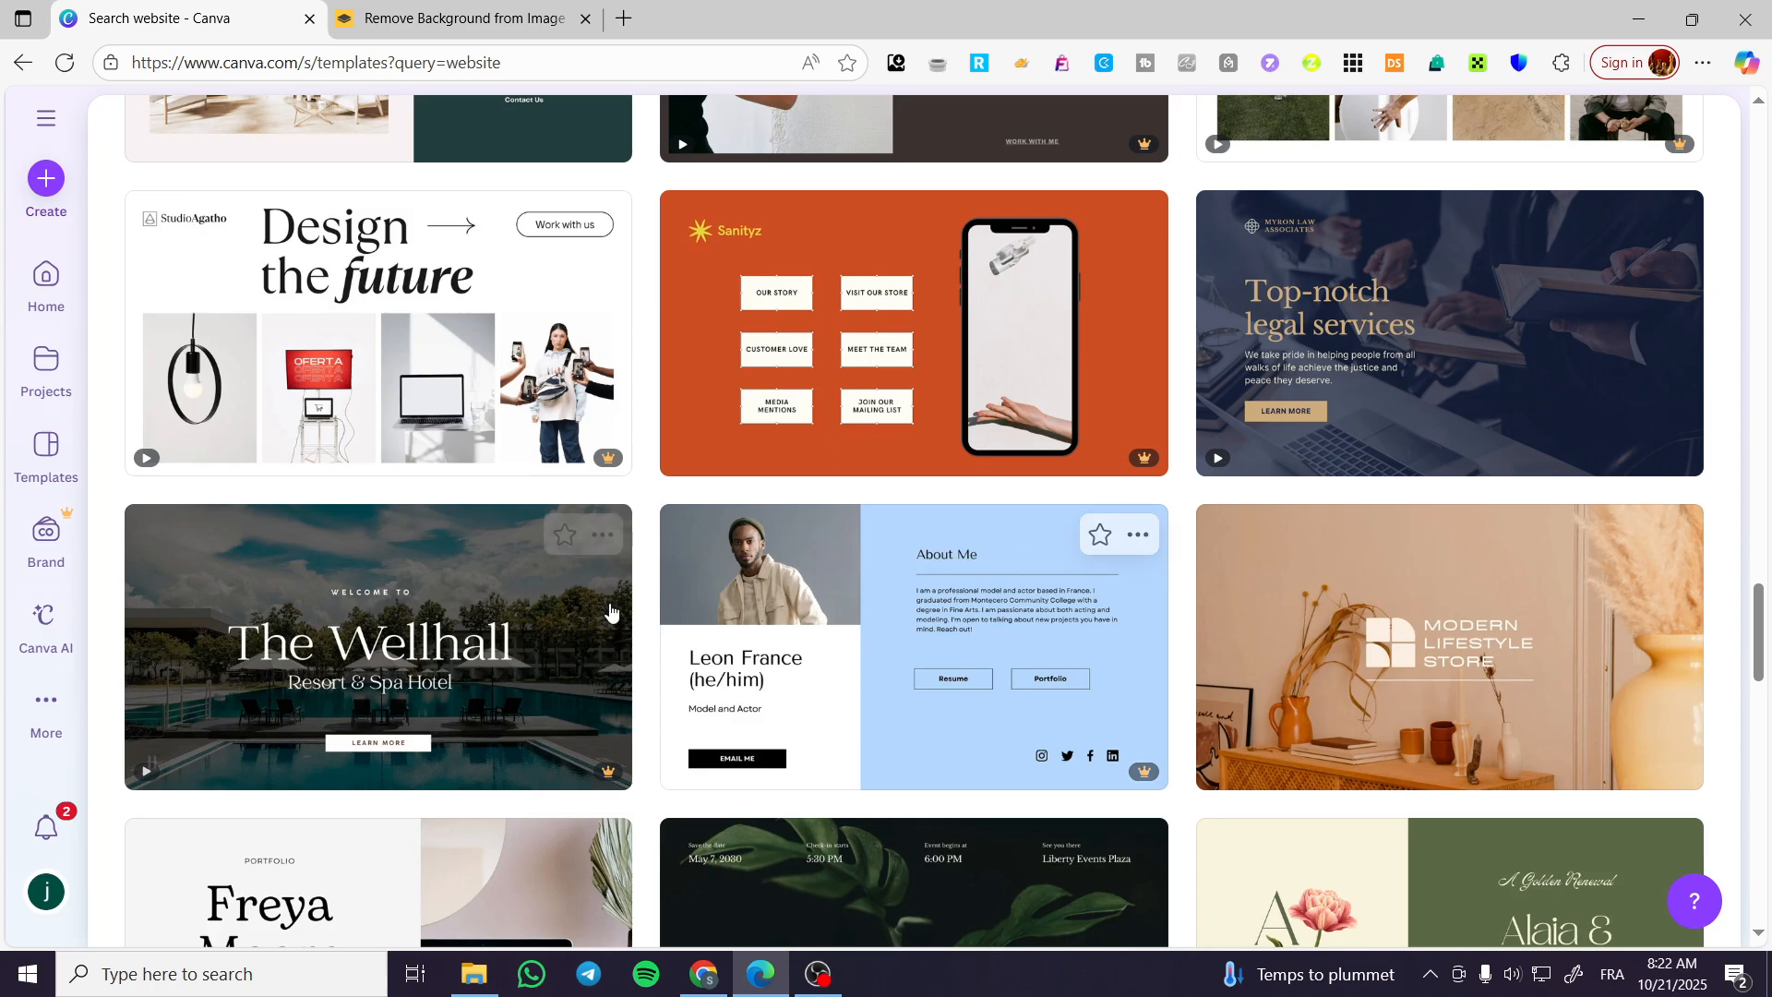
scroll(1189, 567, down, 2)
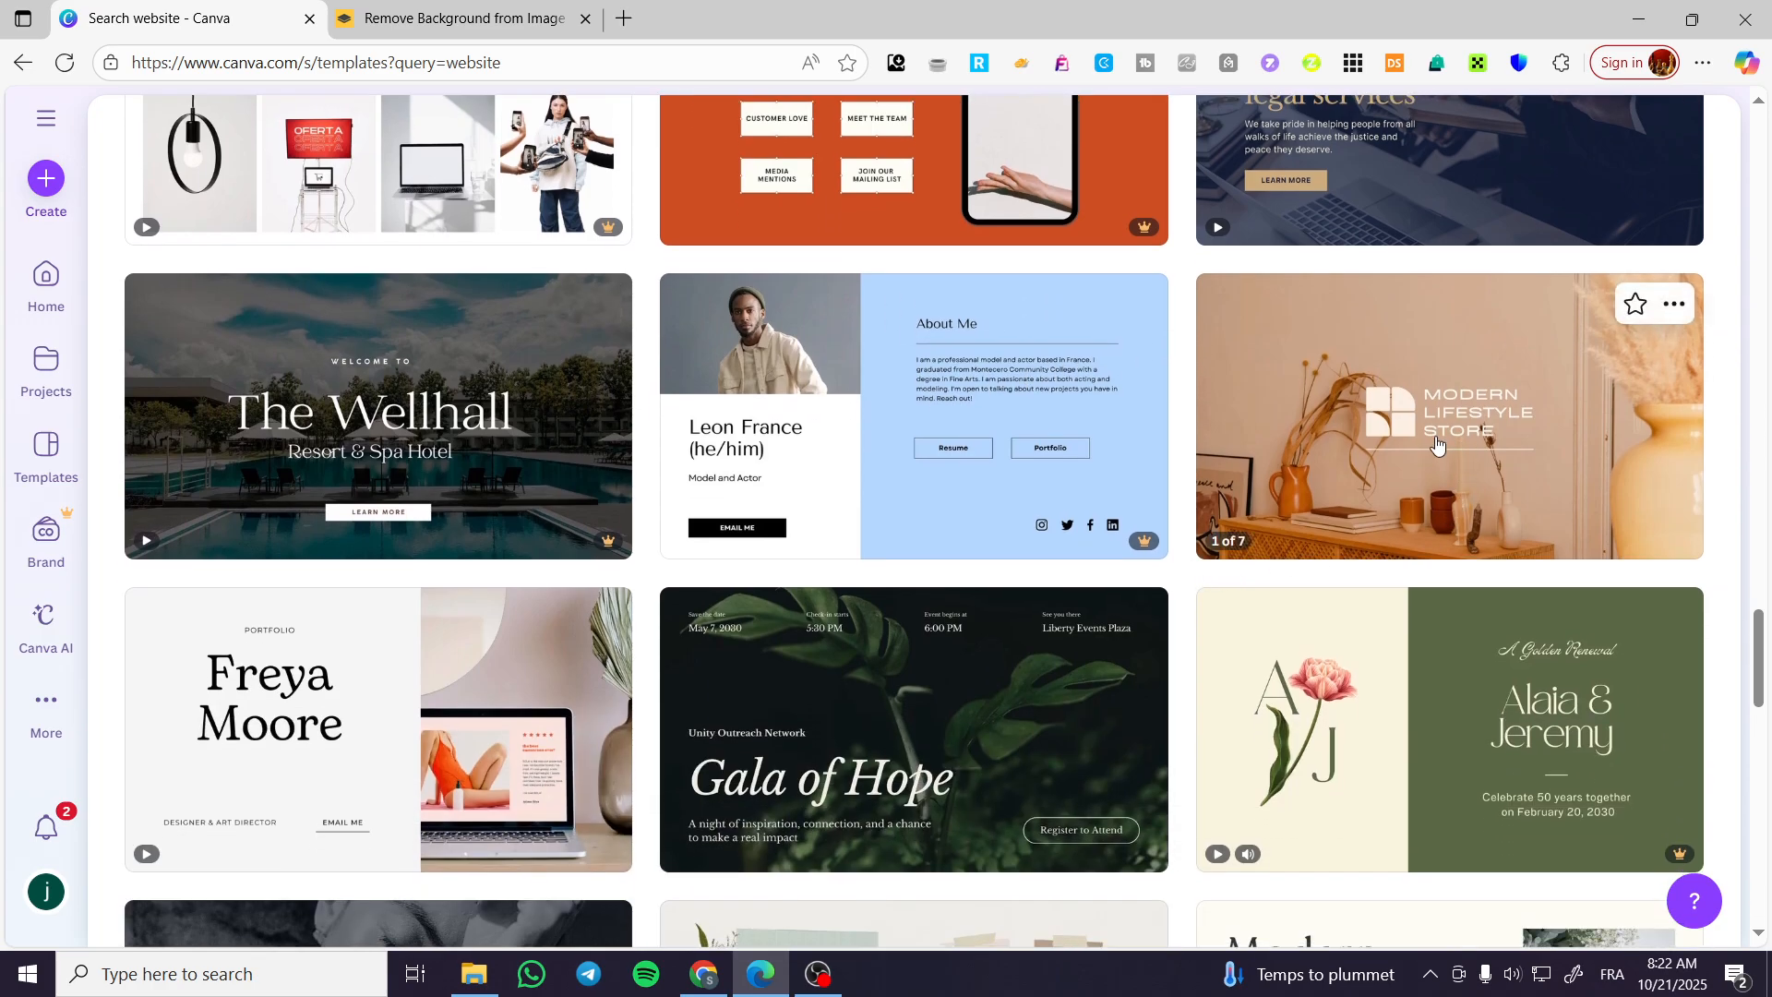
mouse_move(1097, 499)
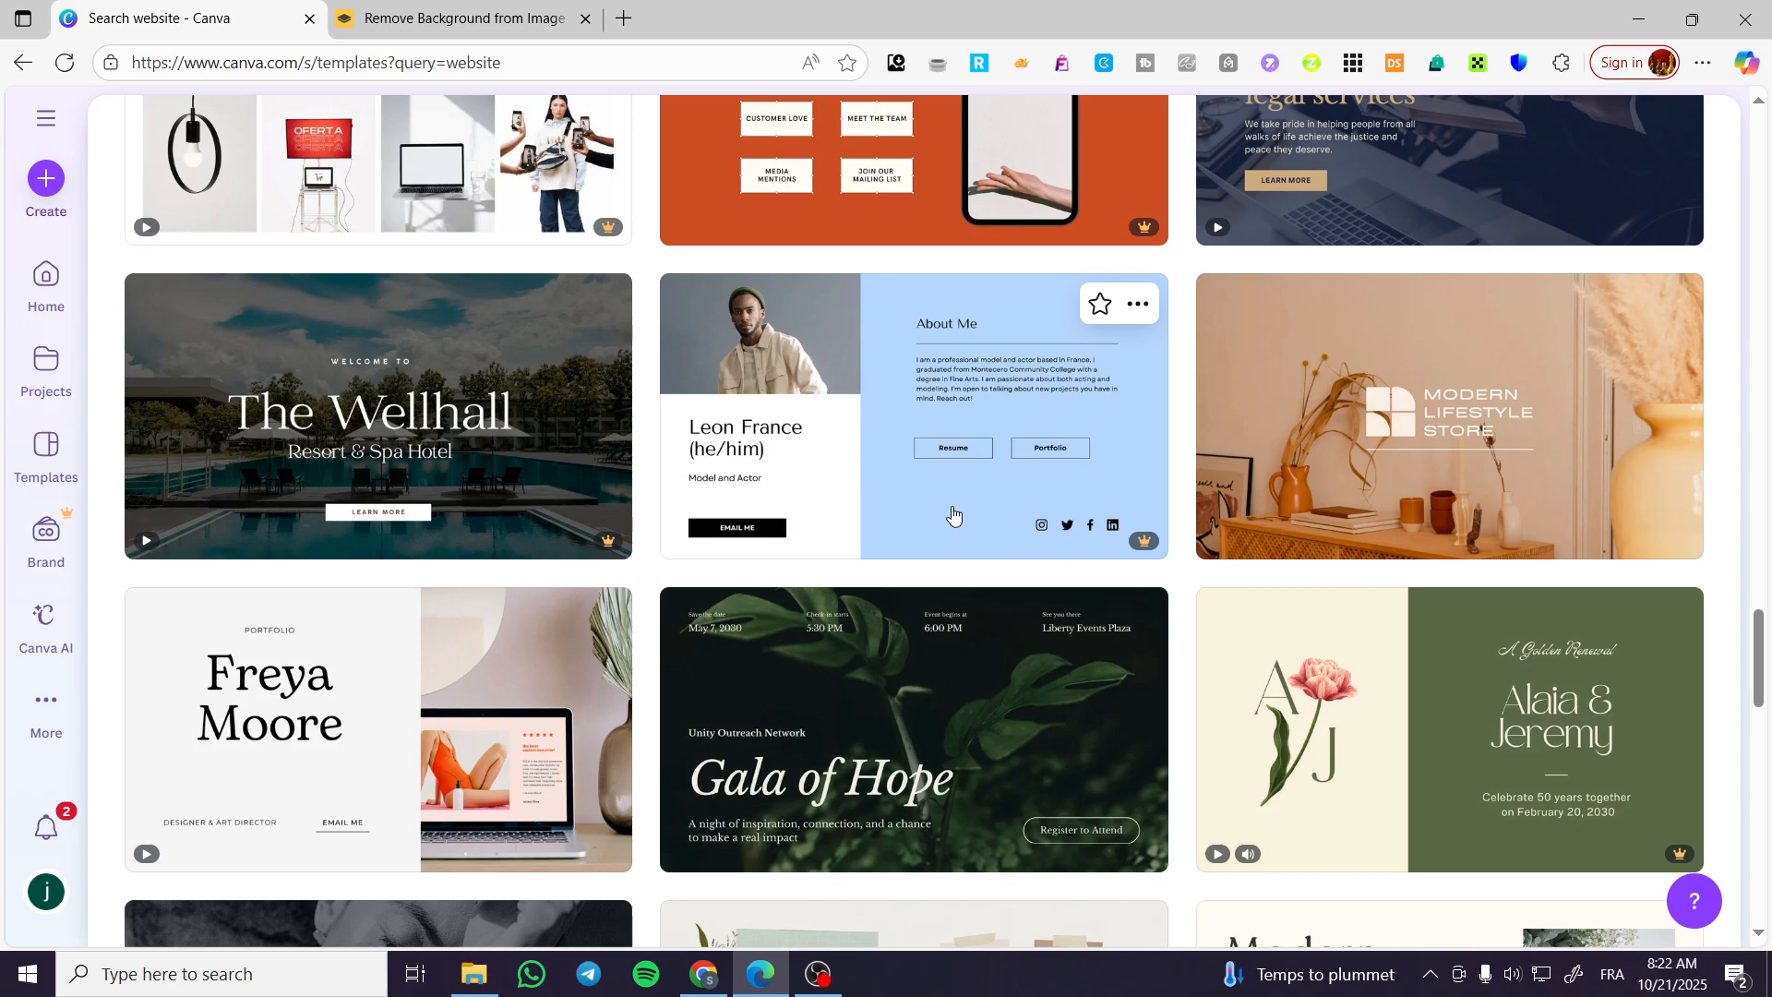
scroll(1226, 550, down, 3)
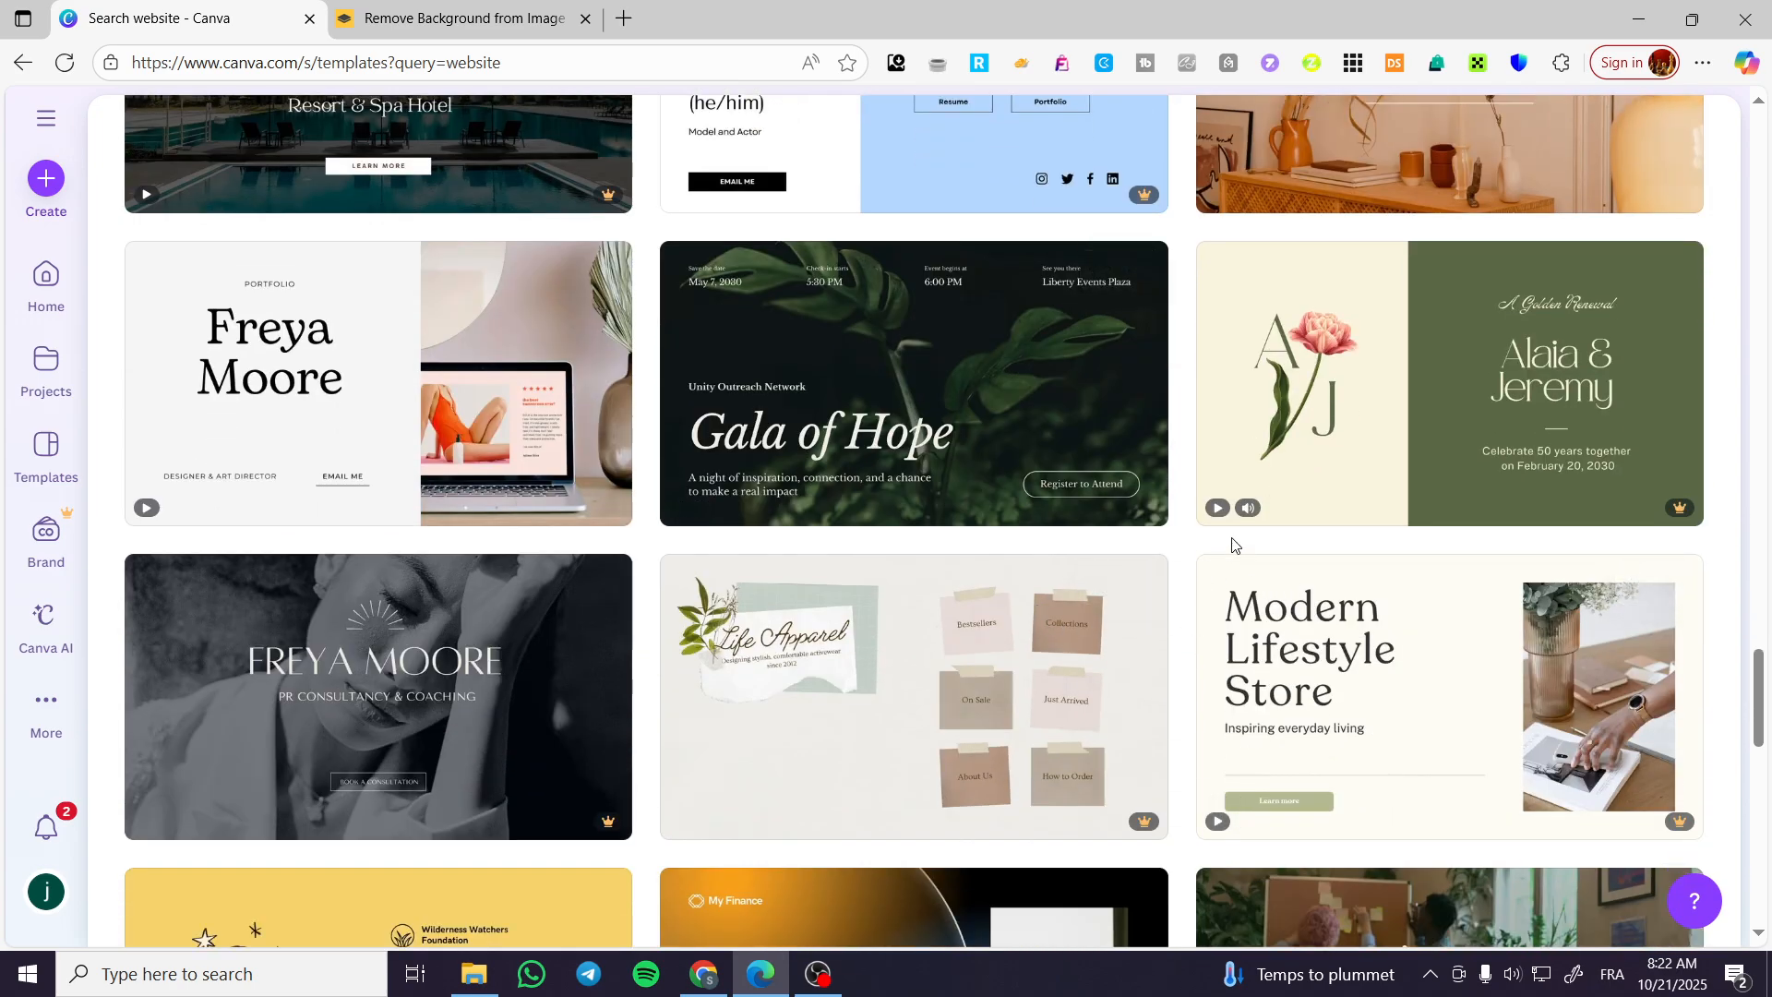
scroll(494, 554, down, 3)
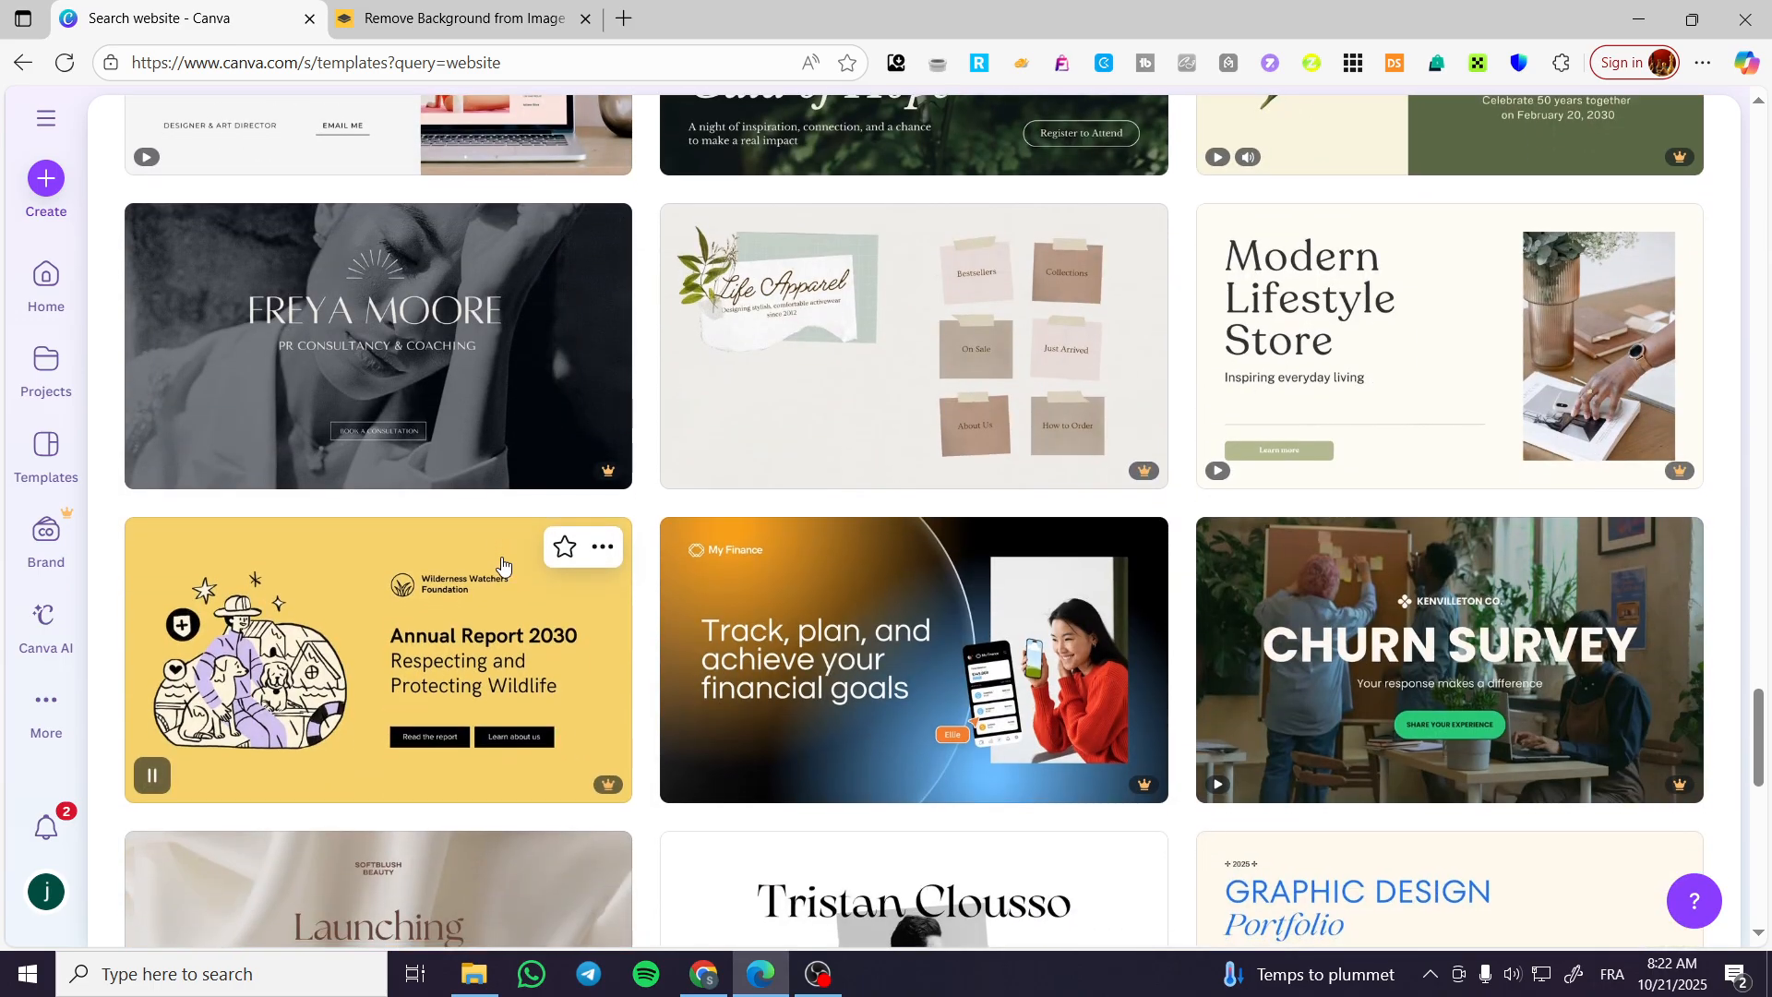
scroll(502, 564, down, 2)
scroll(923, 596, down, 4)
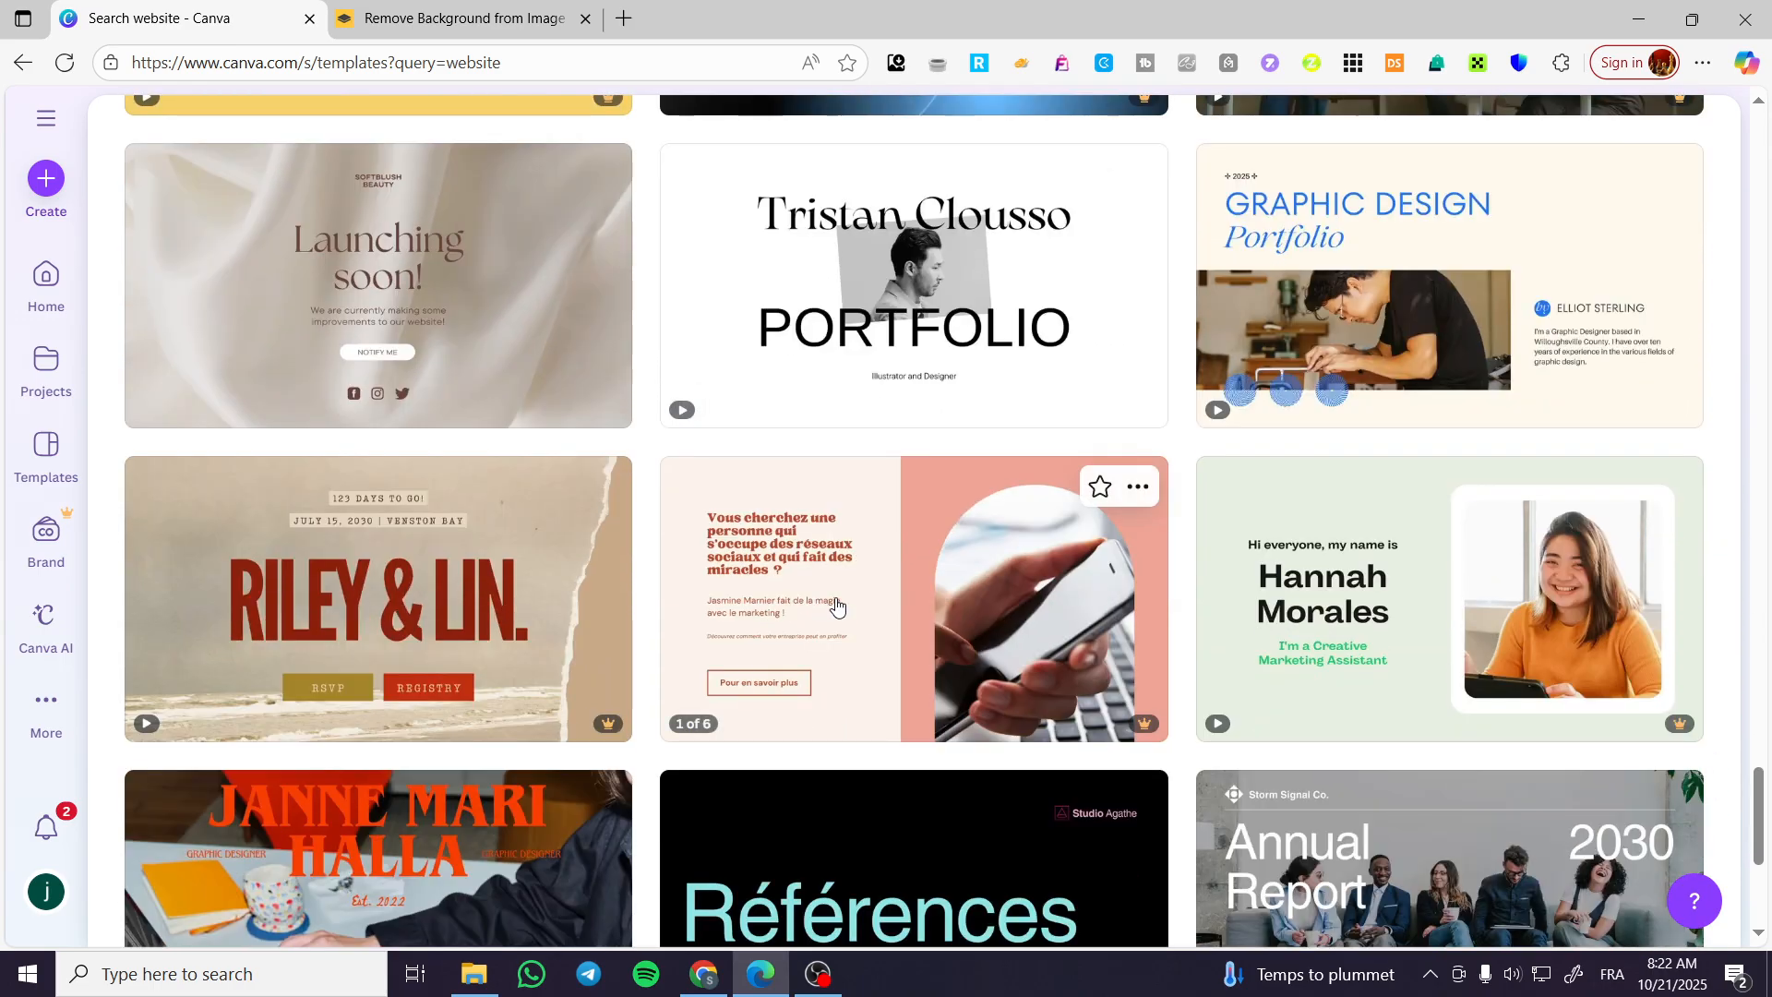
Refine the template search to "business website".
drag(1766, 782, 1761, 105)
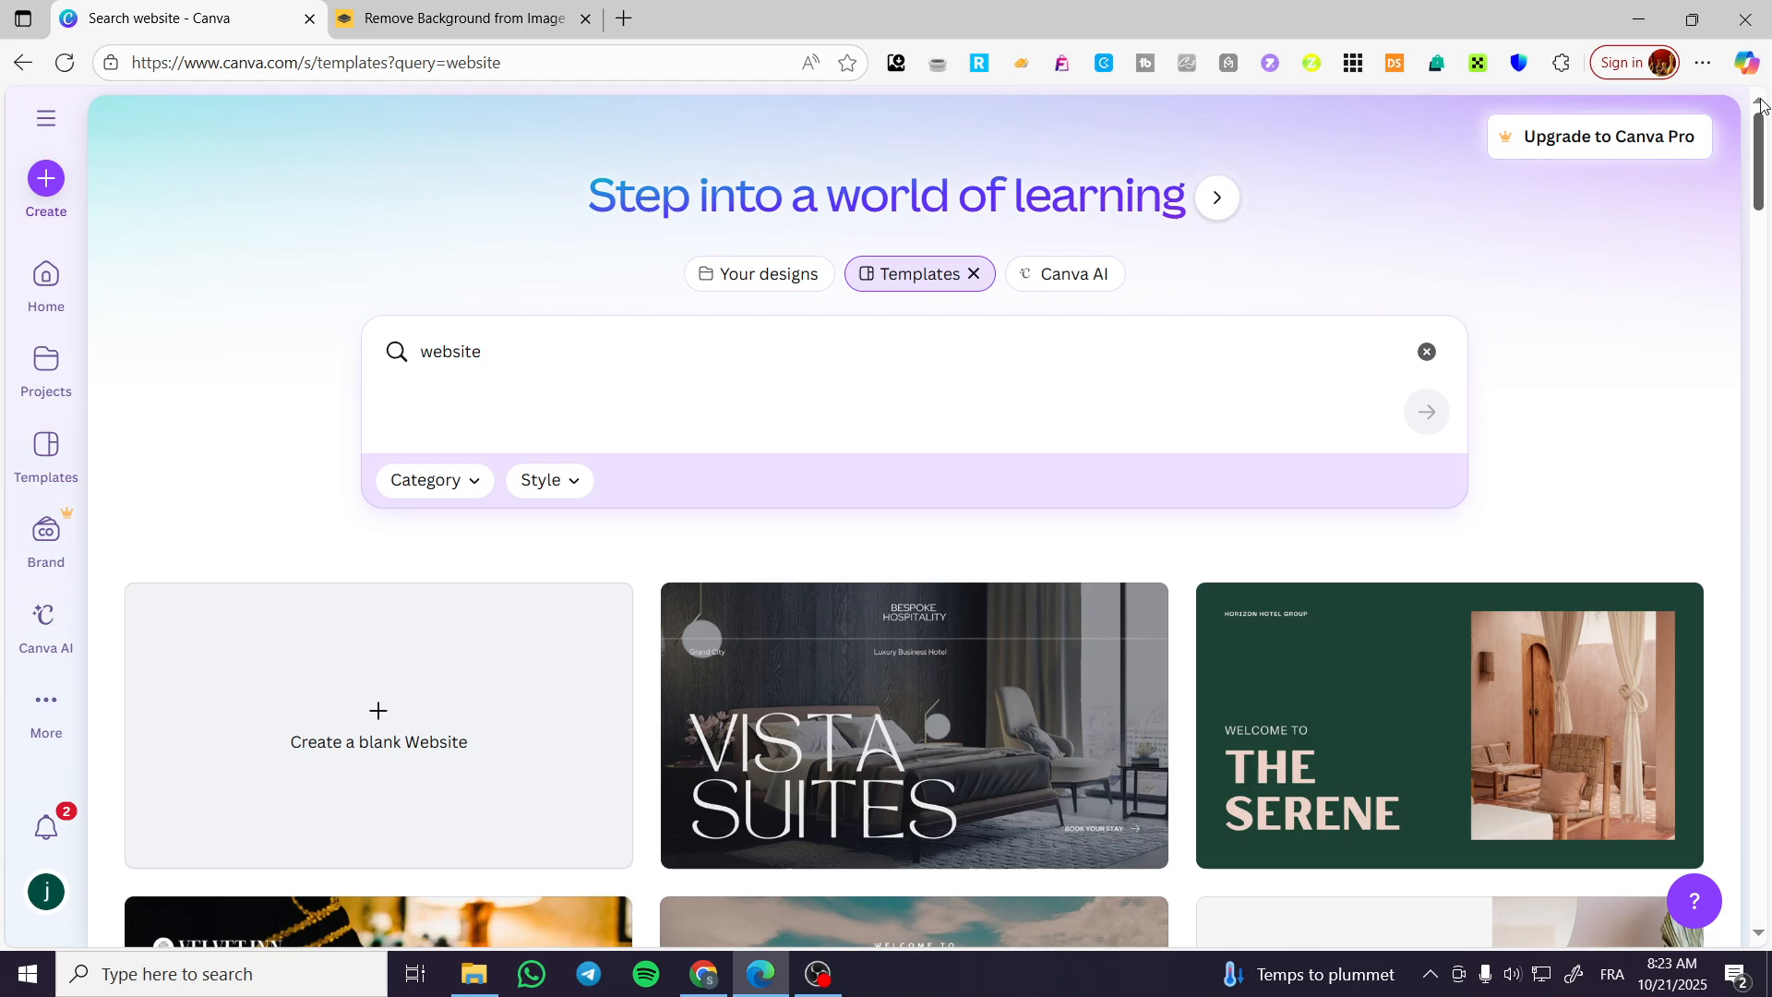
click(719, 435)
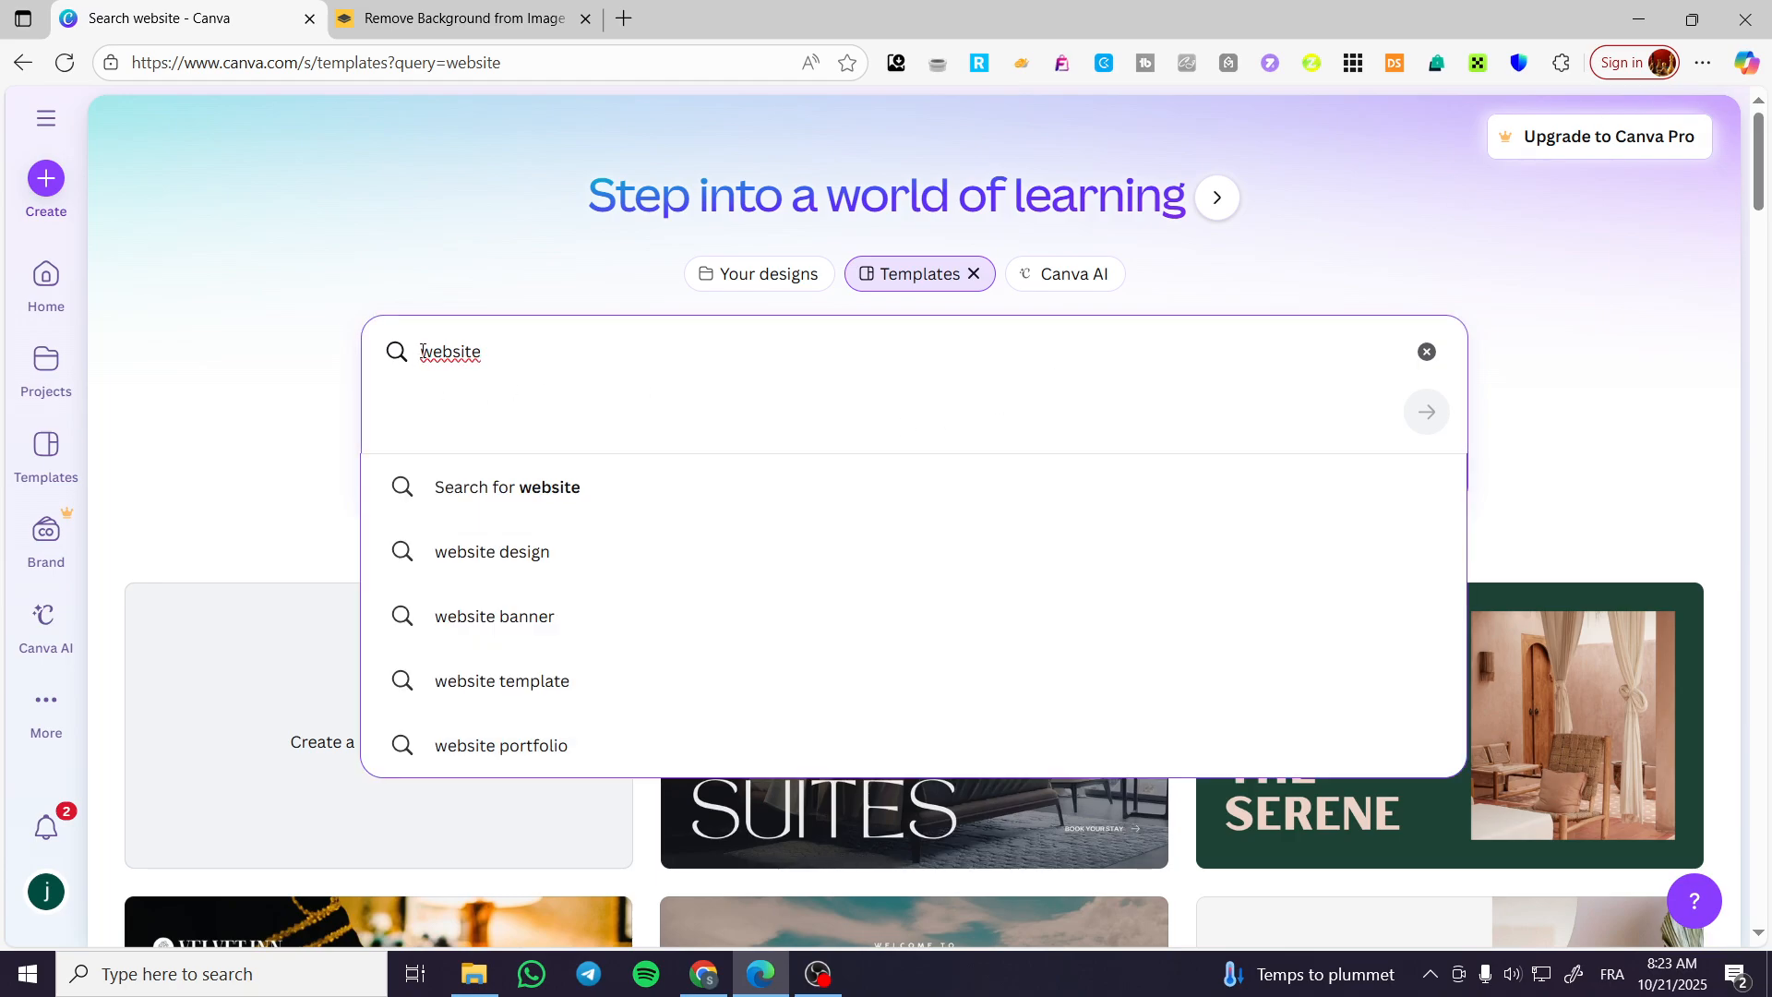
right_click(422, 352)
text(business)
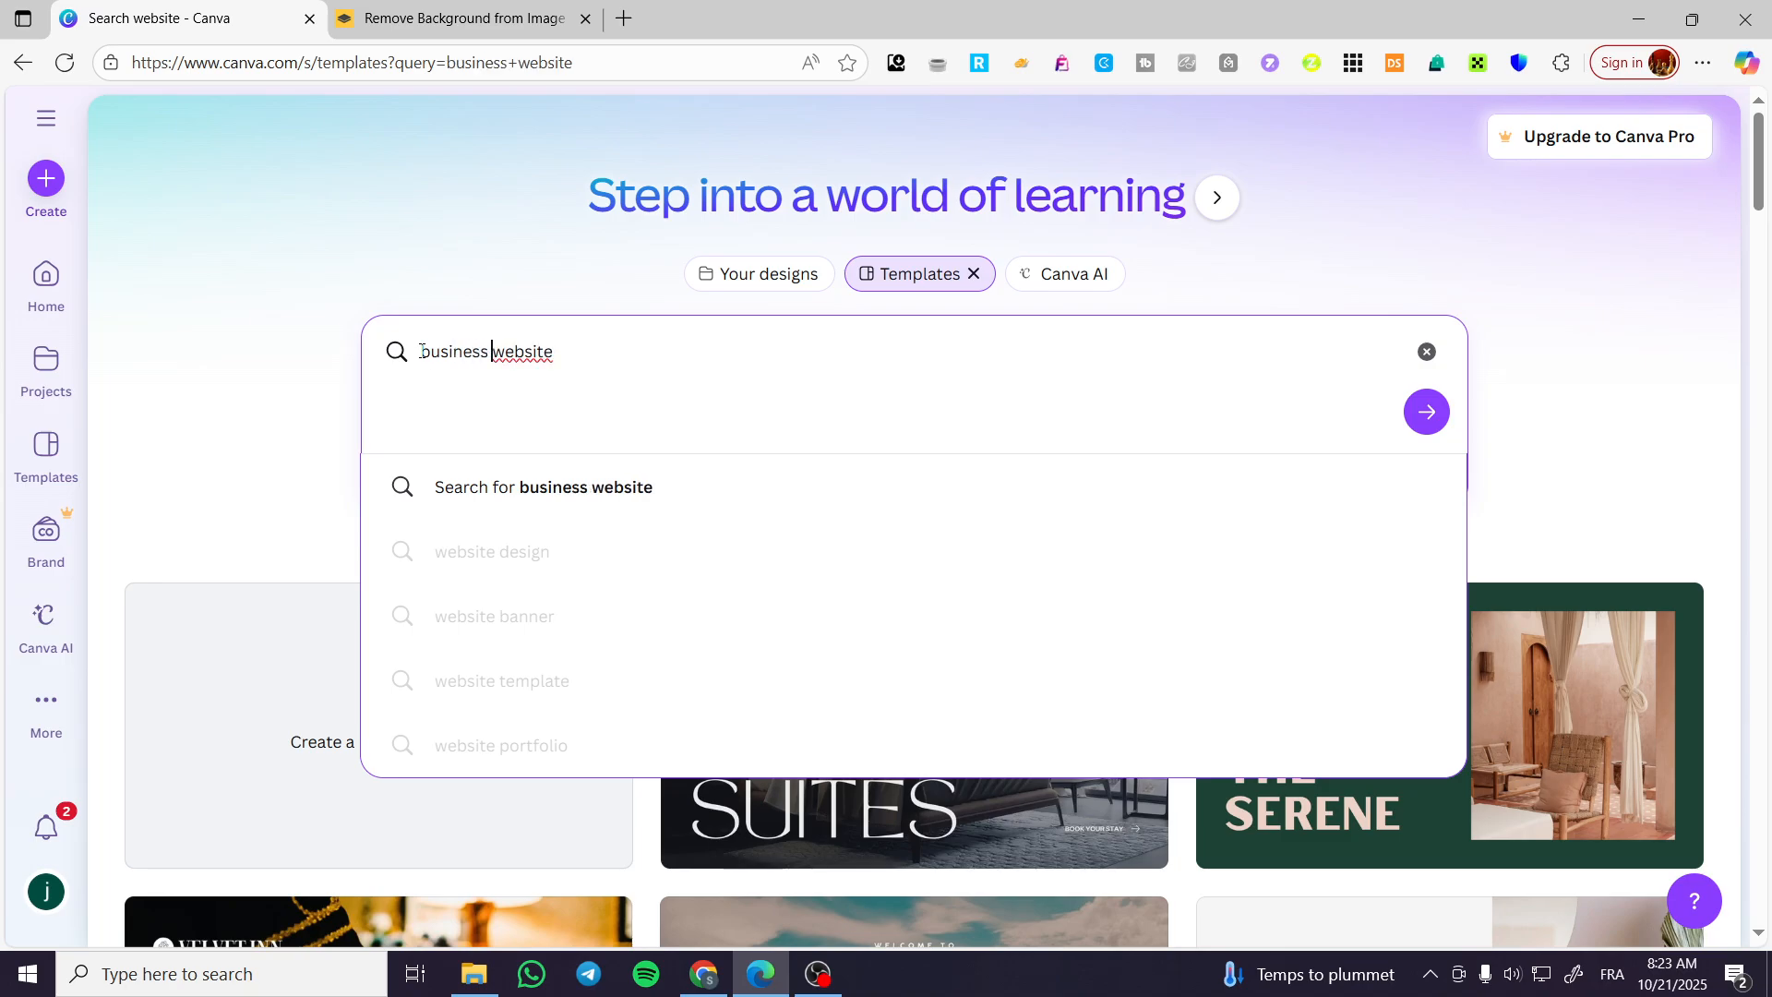
key(Return)
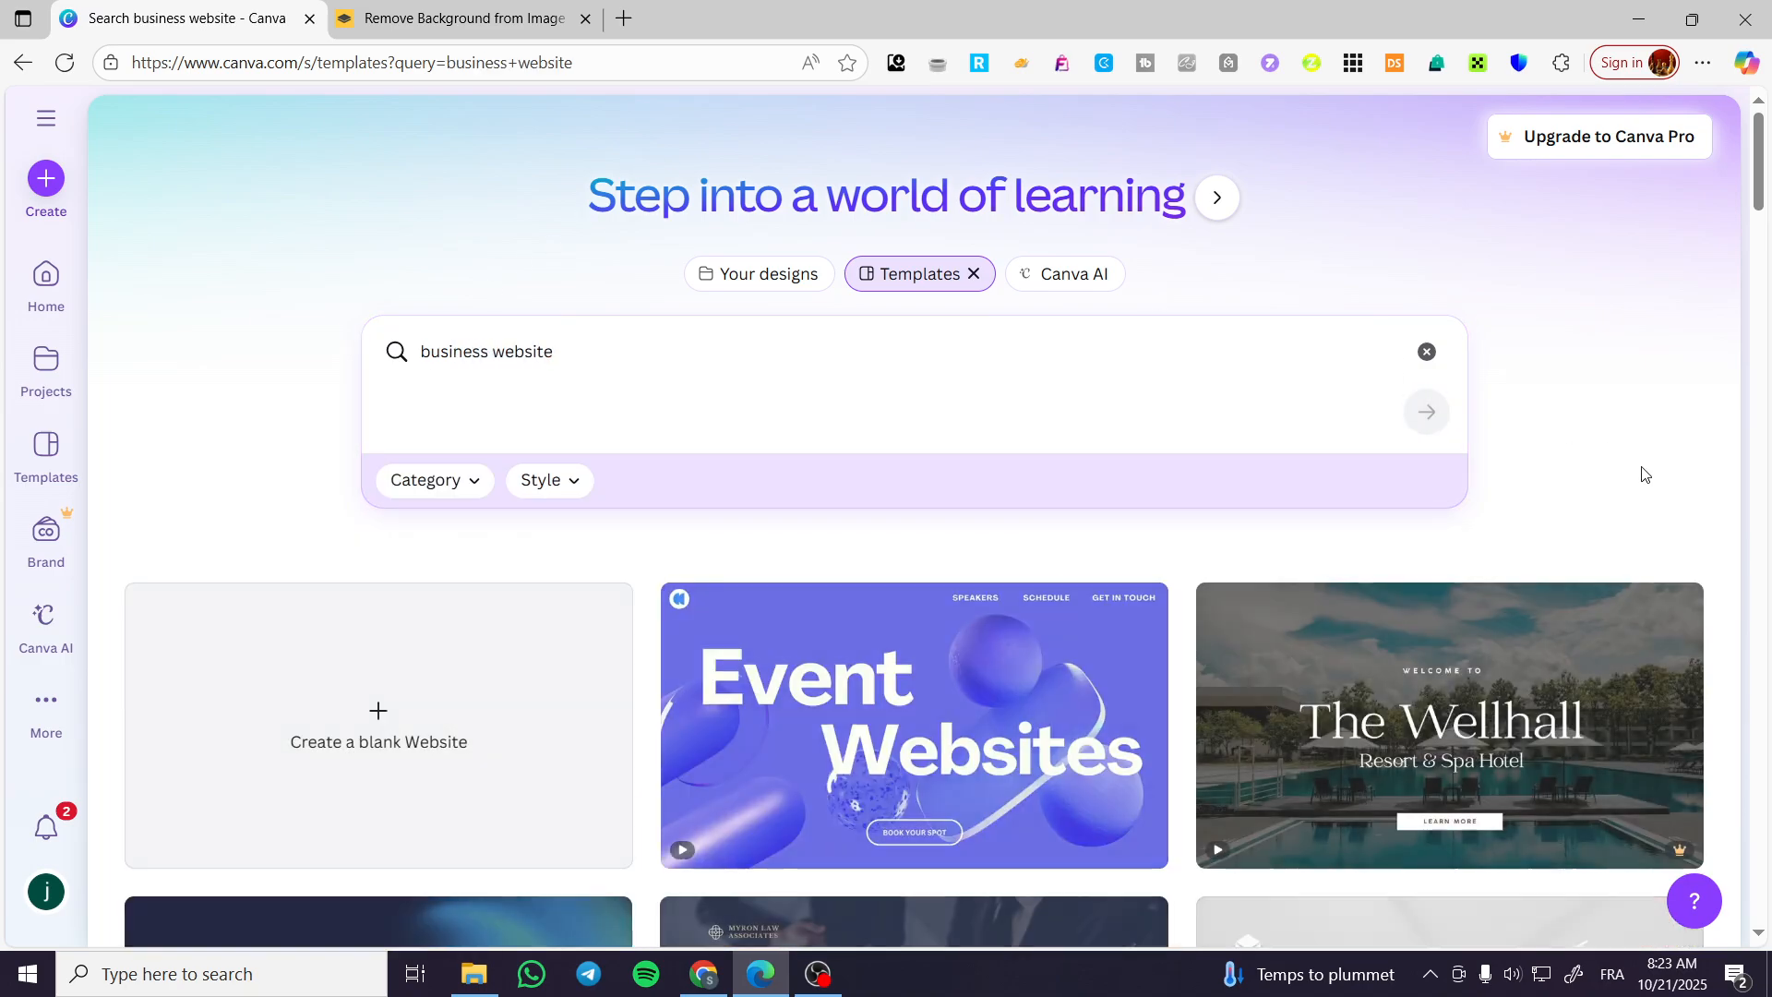
Browse the business website templates for a suitable design.
scroll(1695, 576, down, 1)
scroll(1695, 576, down, 3)
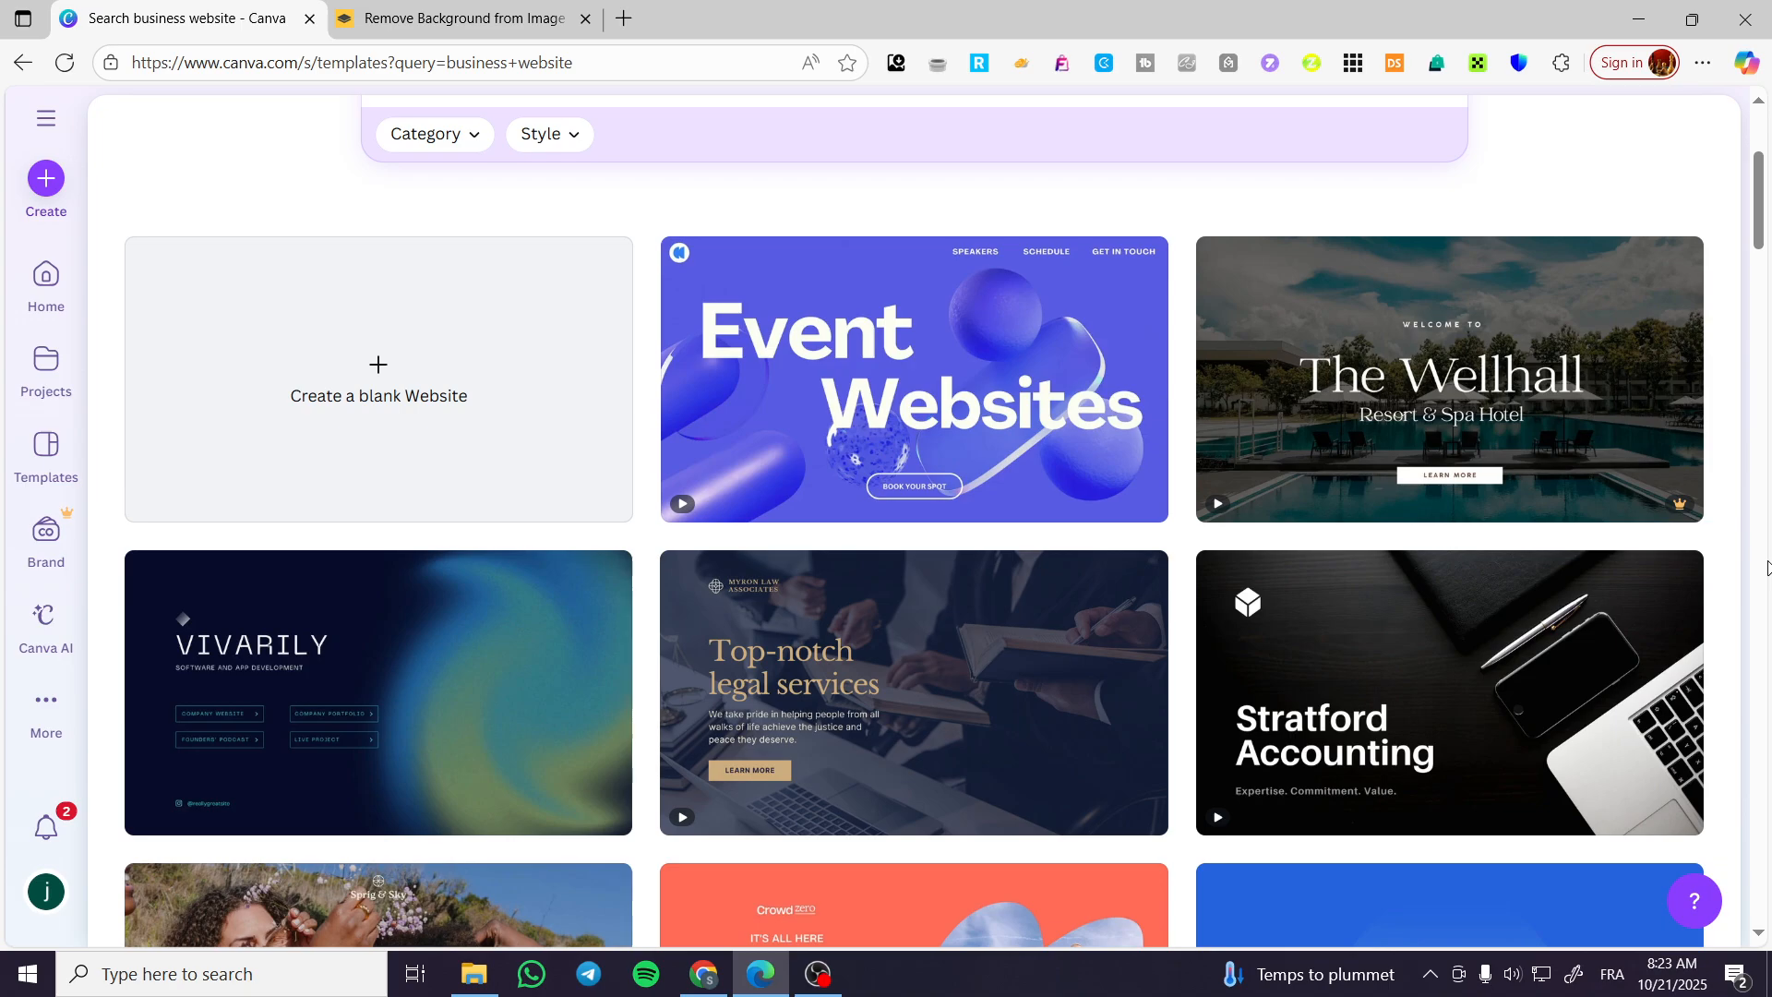
scroll(1526, 503, down, 3)
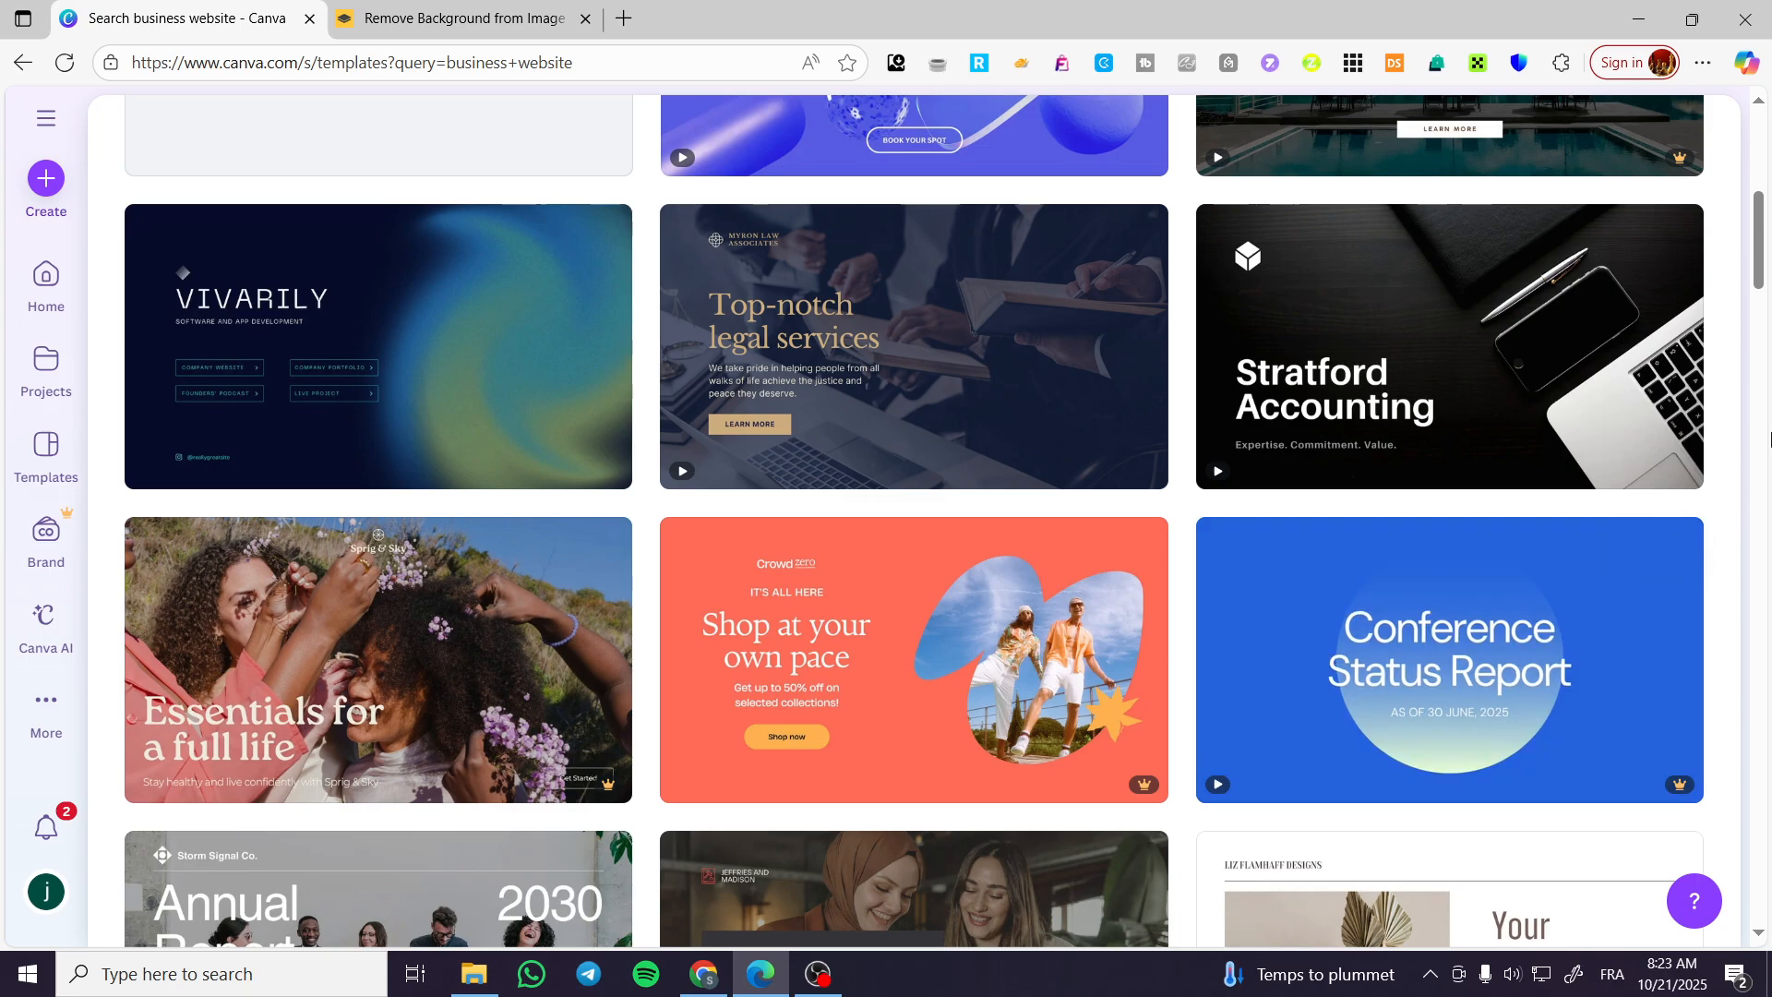
scroll(1769, 438, down, 3)
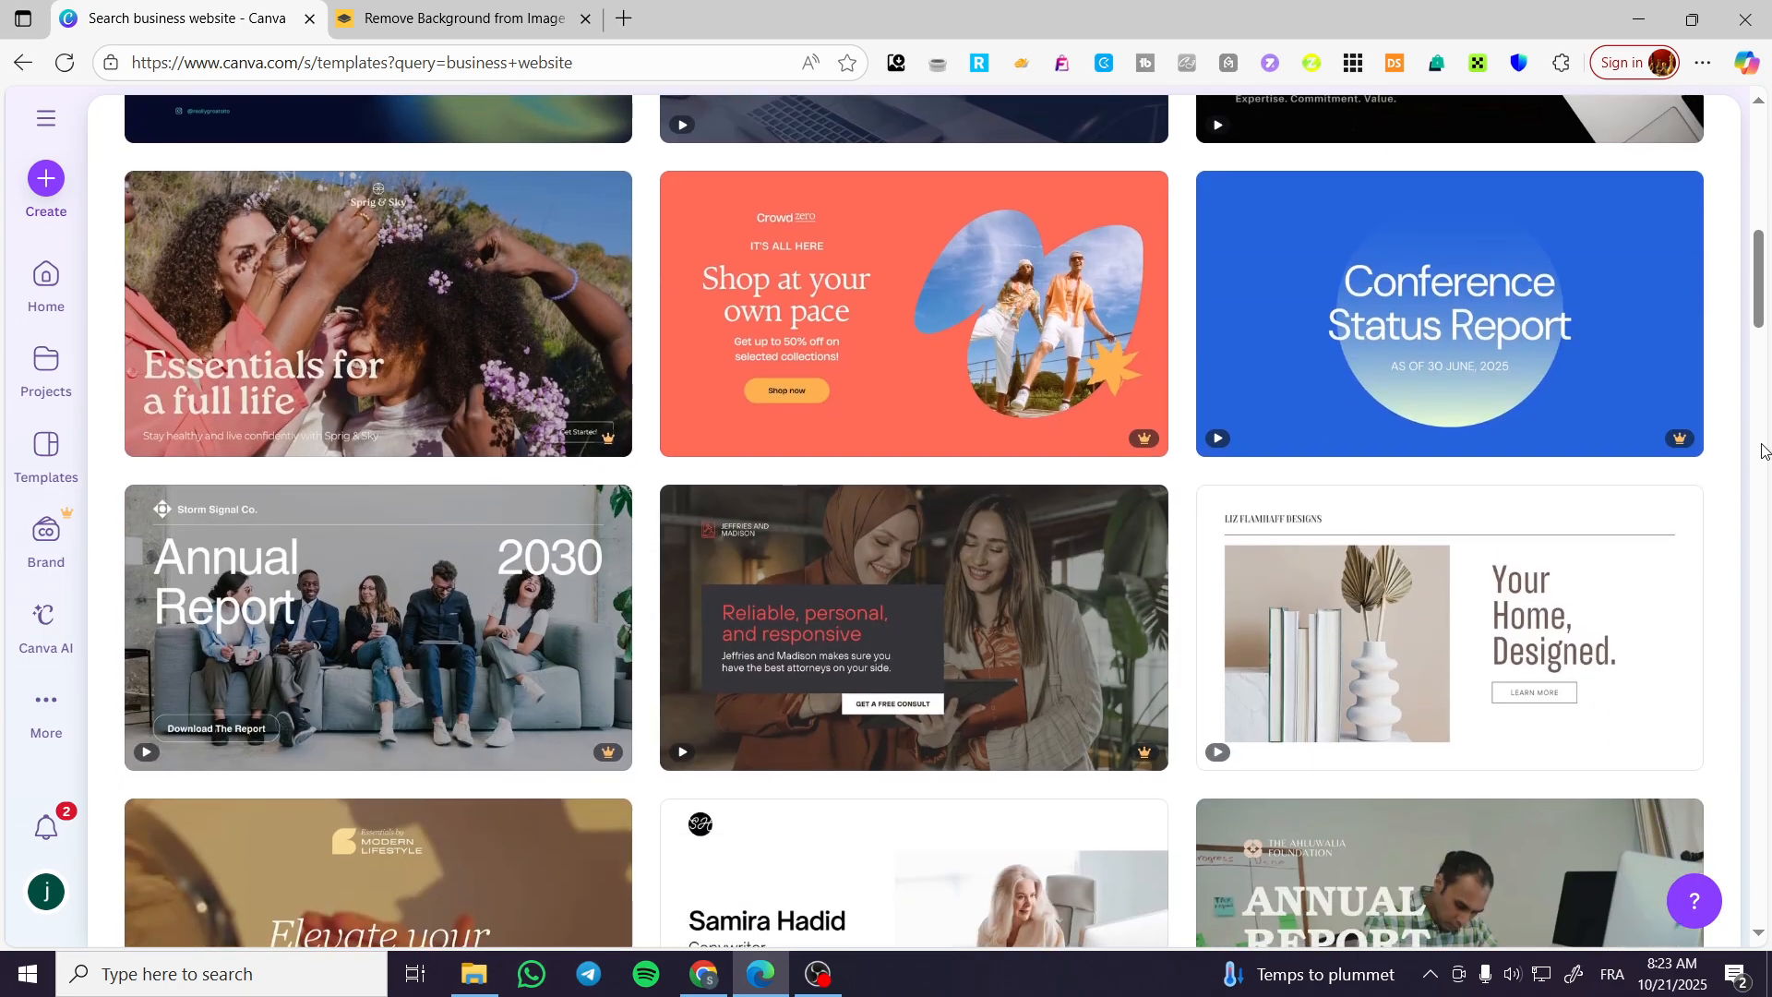
scroll(1761, 452, down, 3)
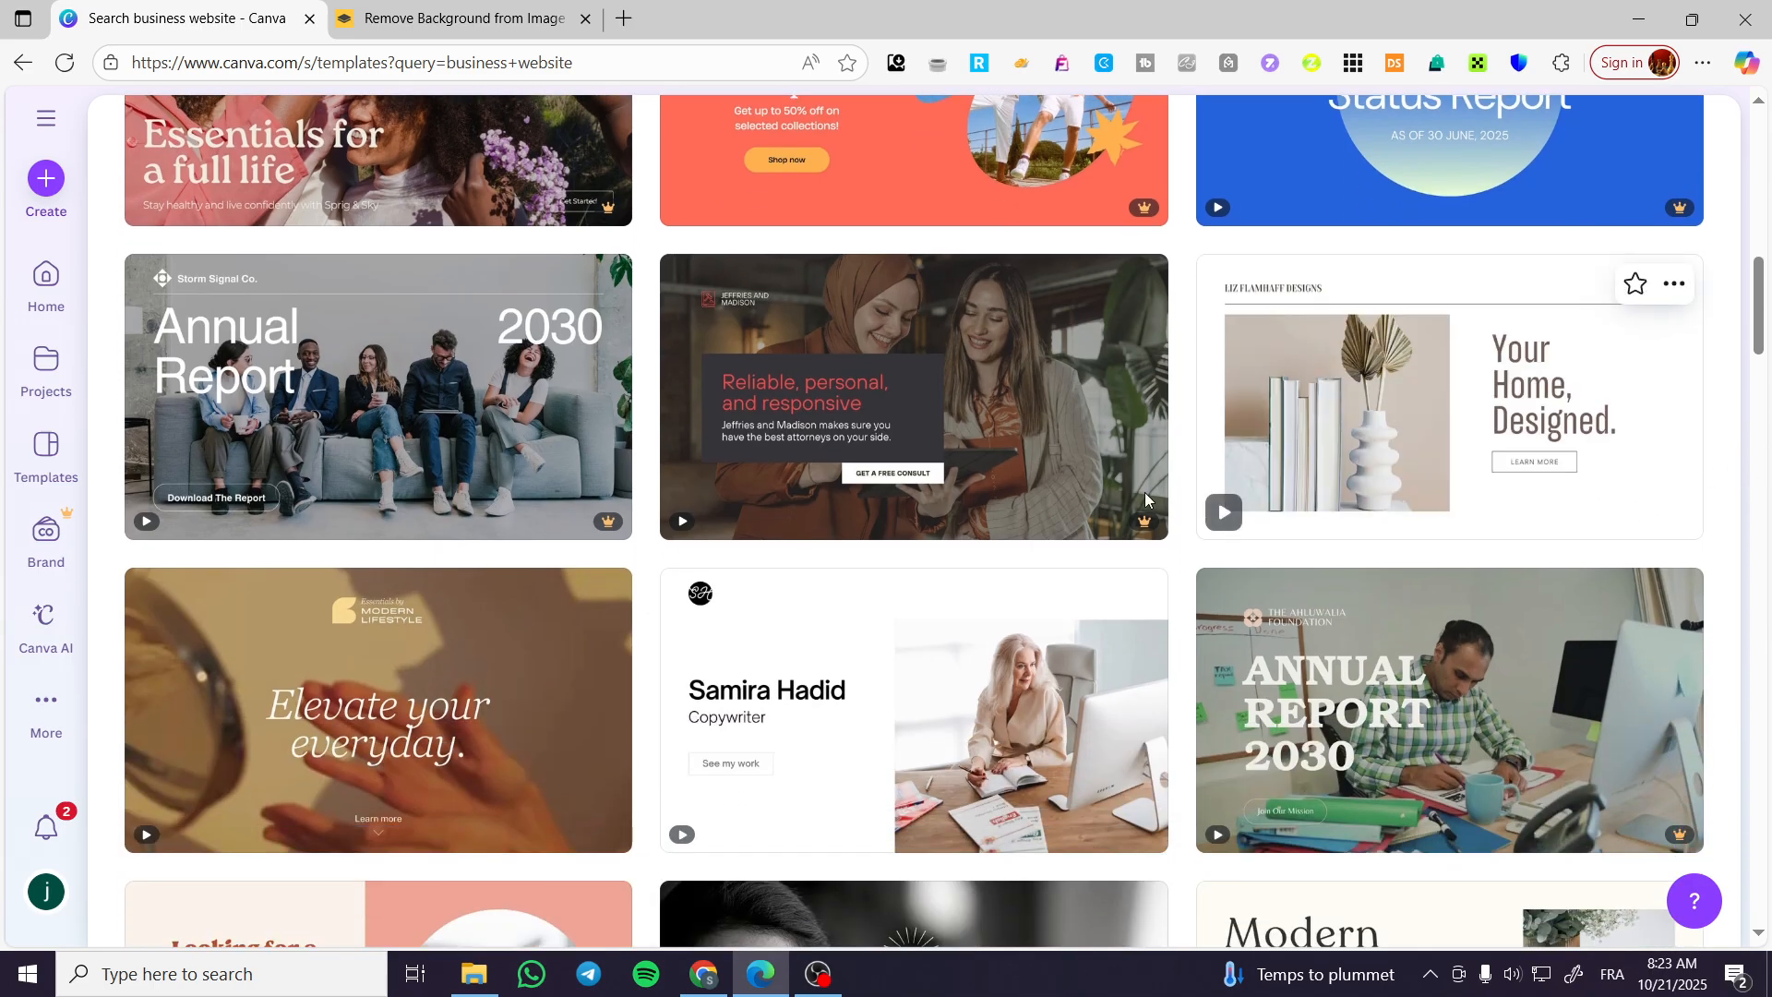
scroll(1001, 515, up, 15)
scroll(1503, 443, down, 12)
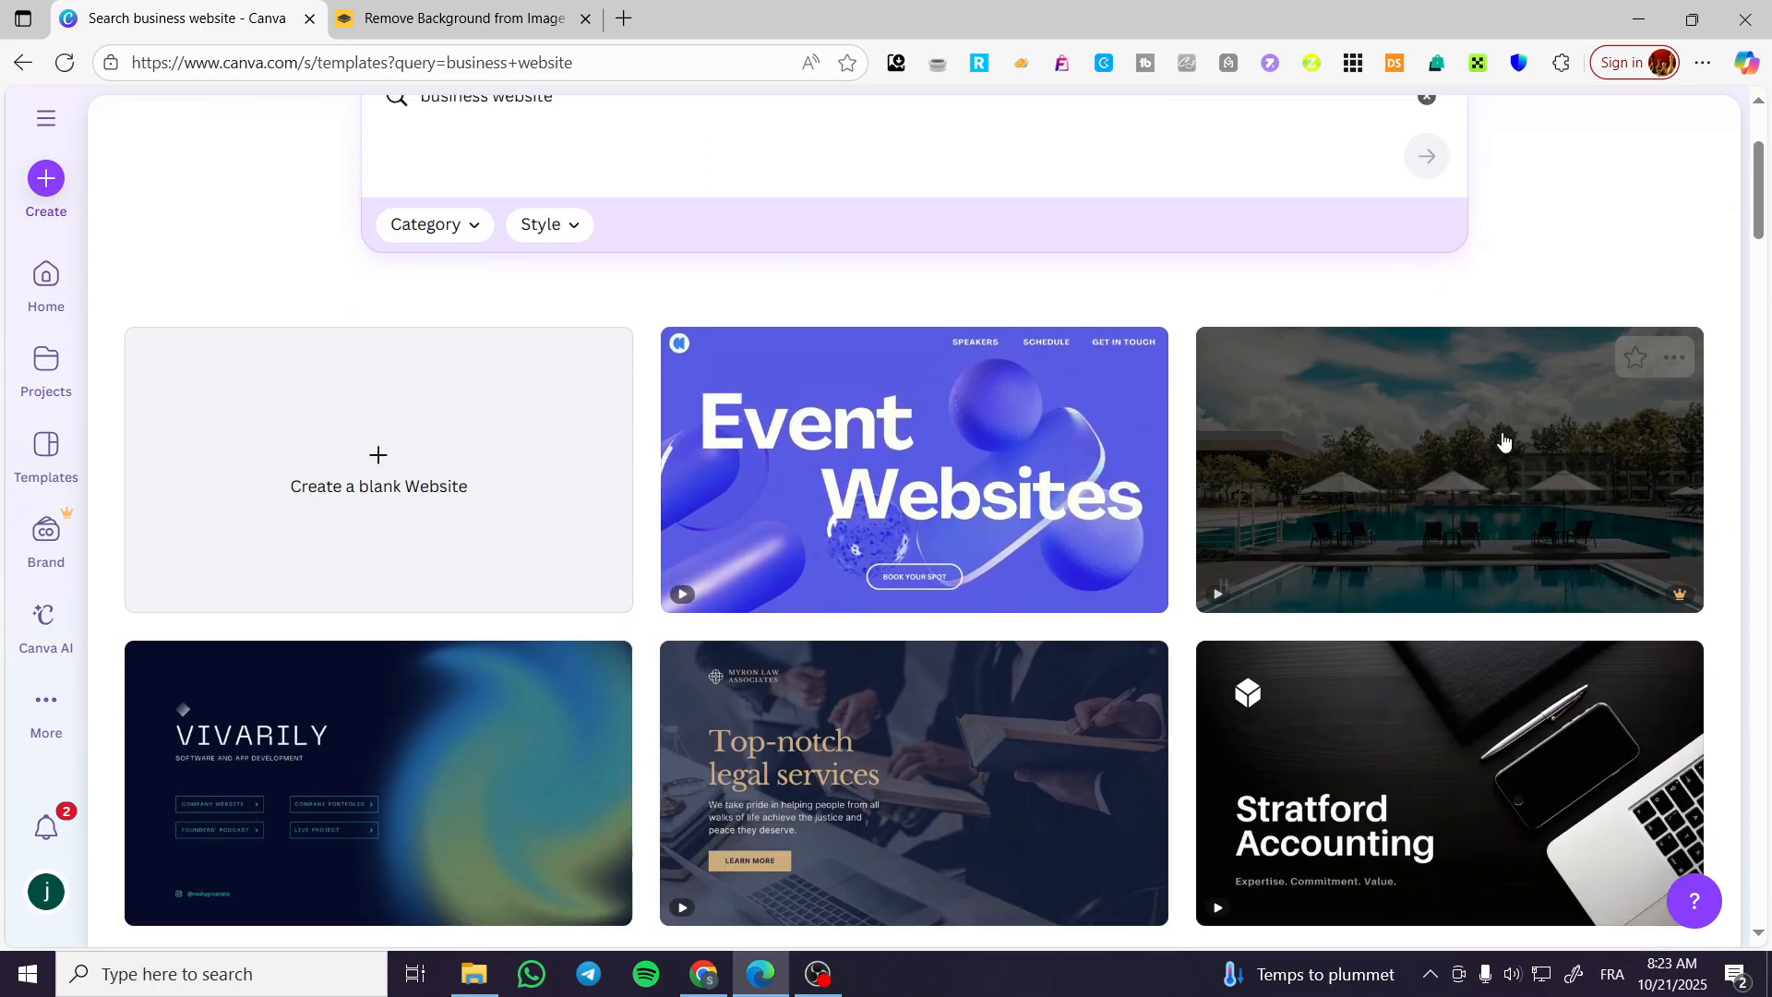
scroll(1506, 471, down, 1)
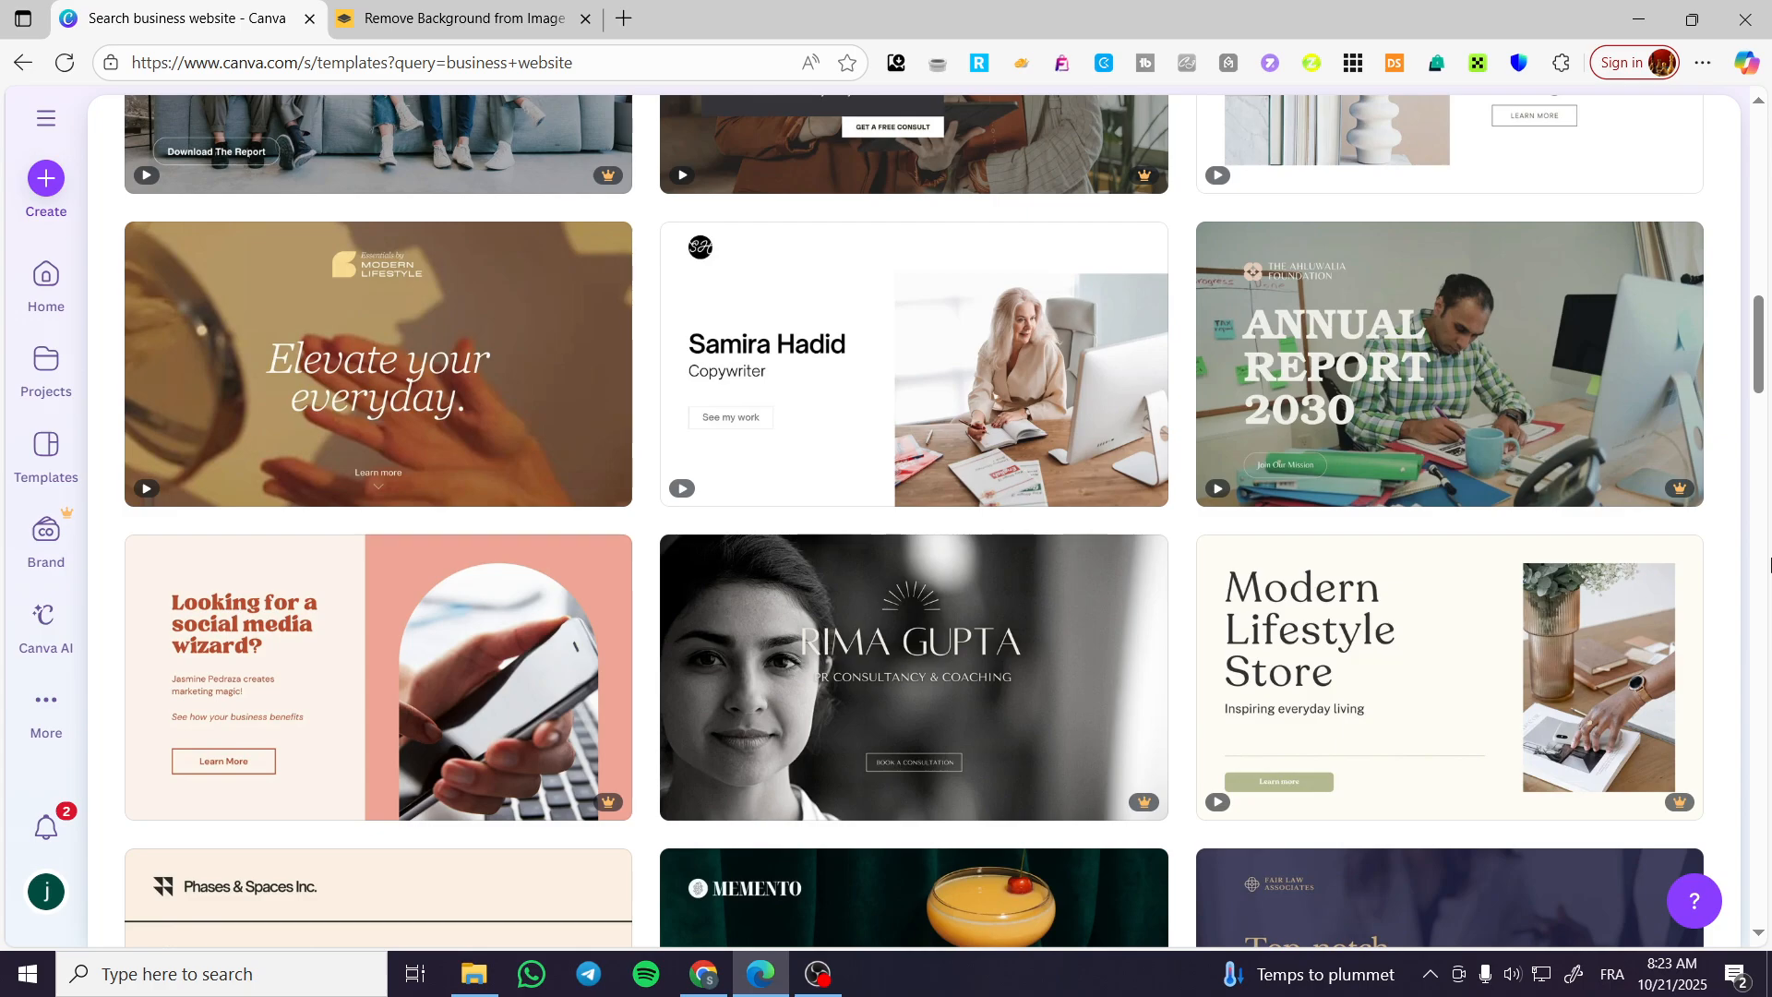
scroll(1703, 609, down, 4)
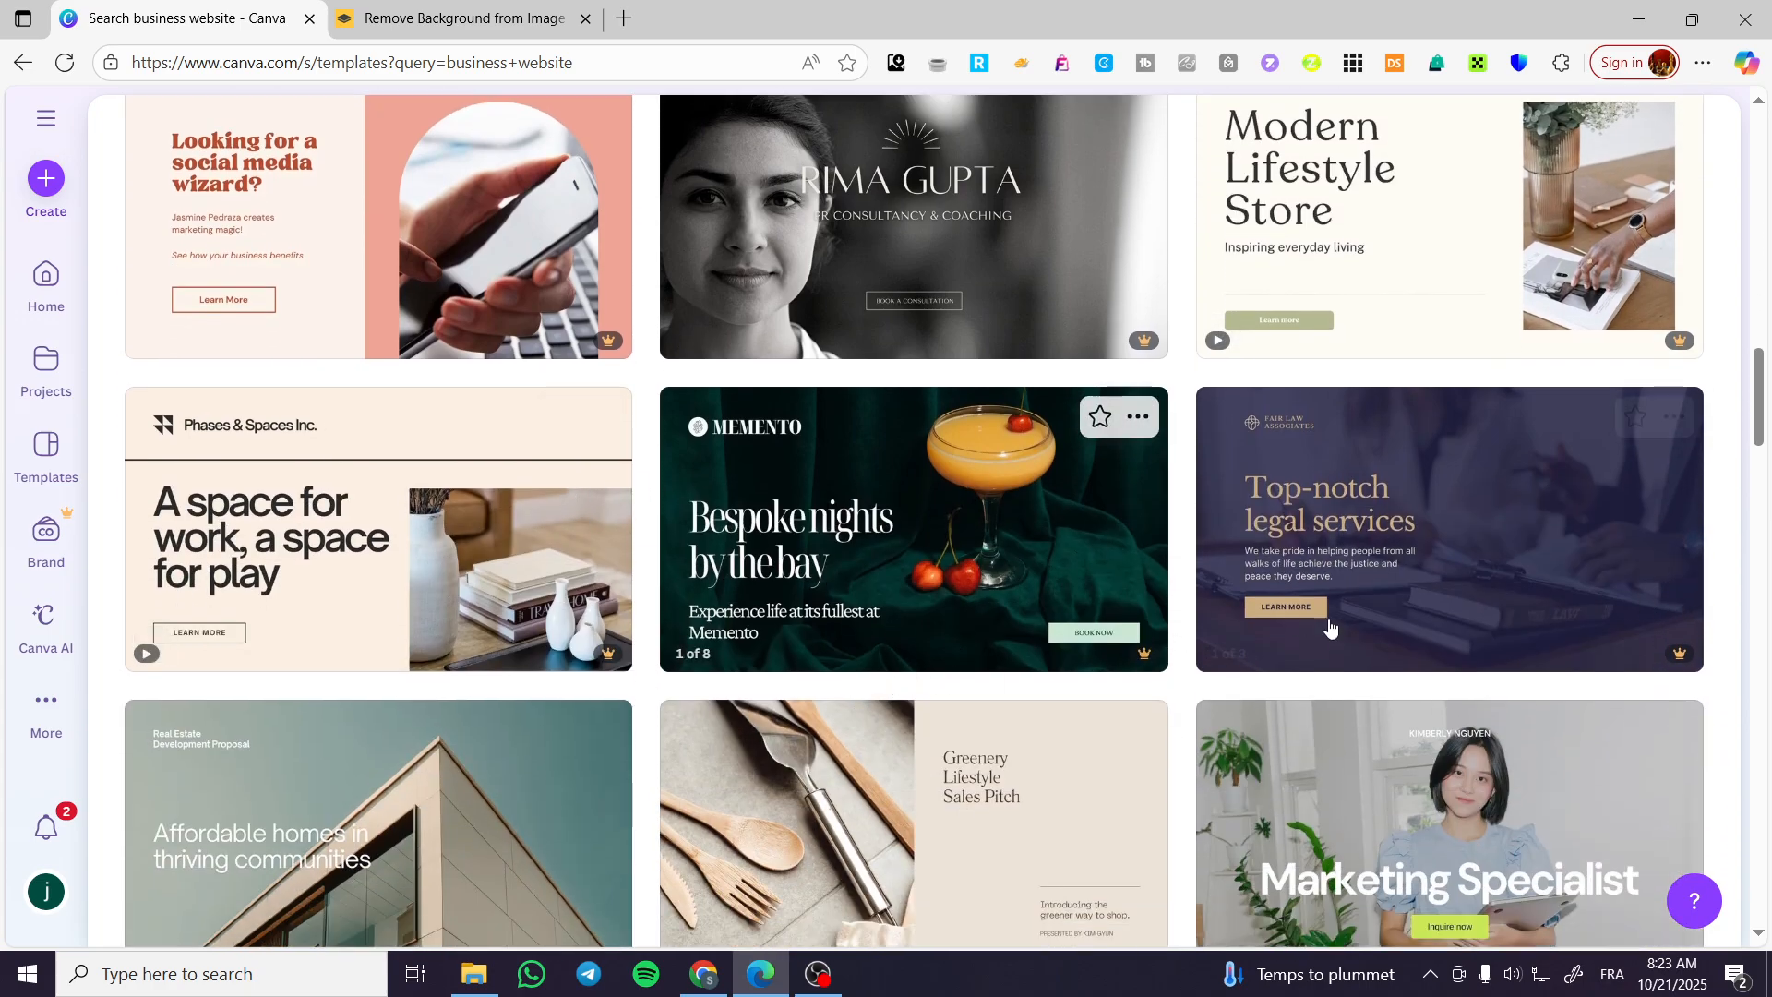
scroll(1442, 664, down, 2)
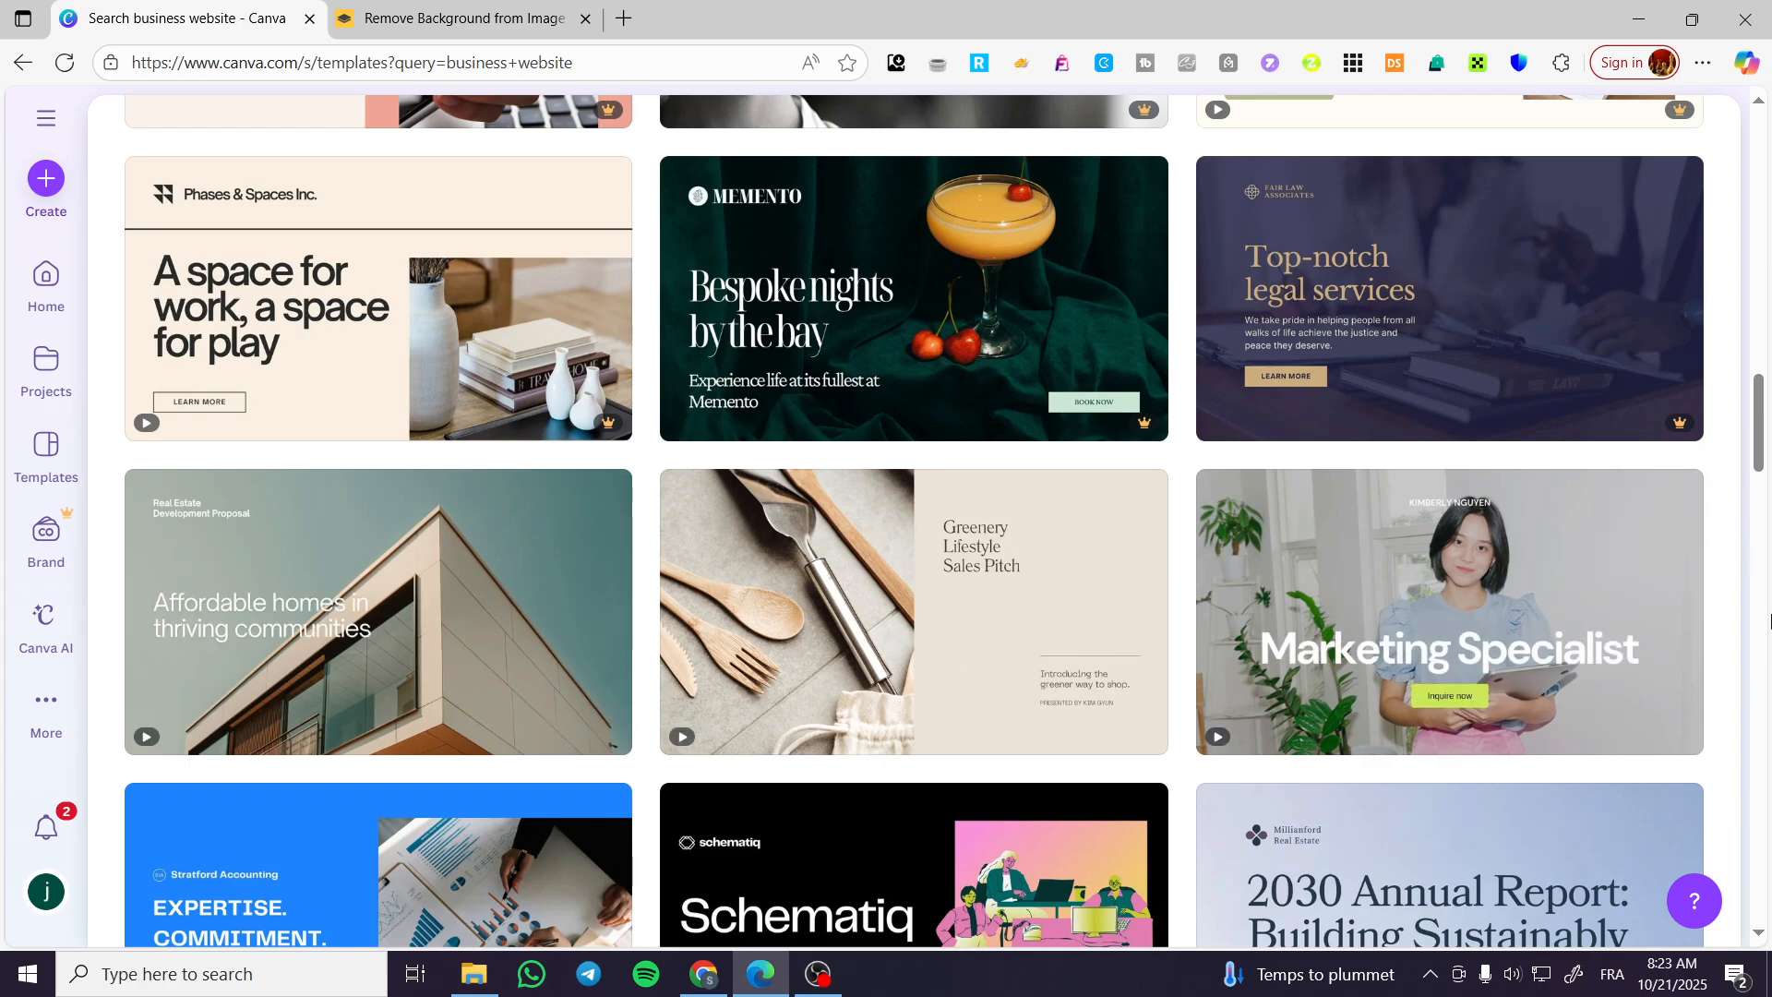
scroll(1731, 631, down, 4)
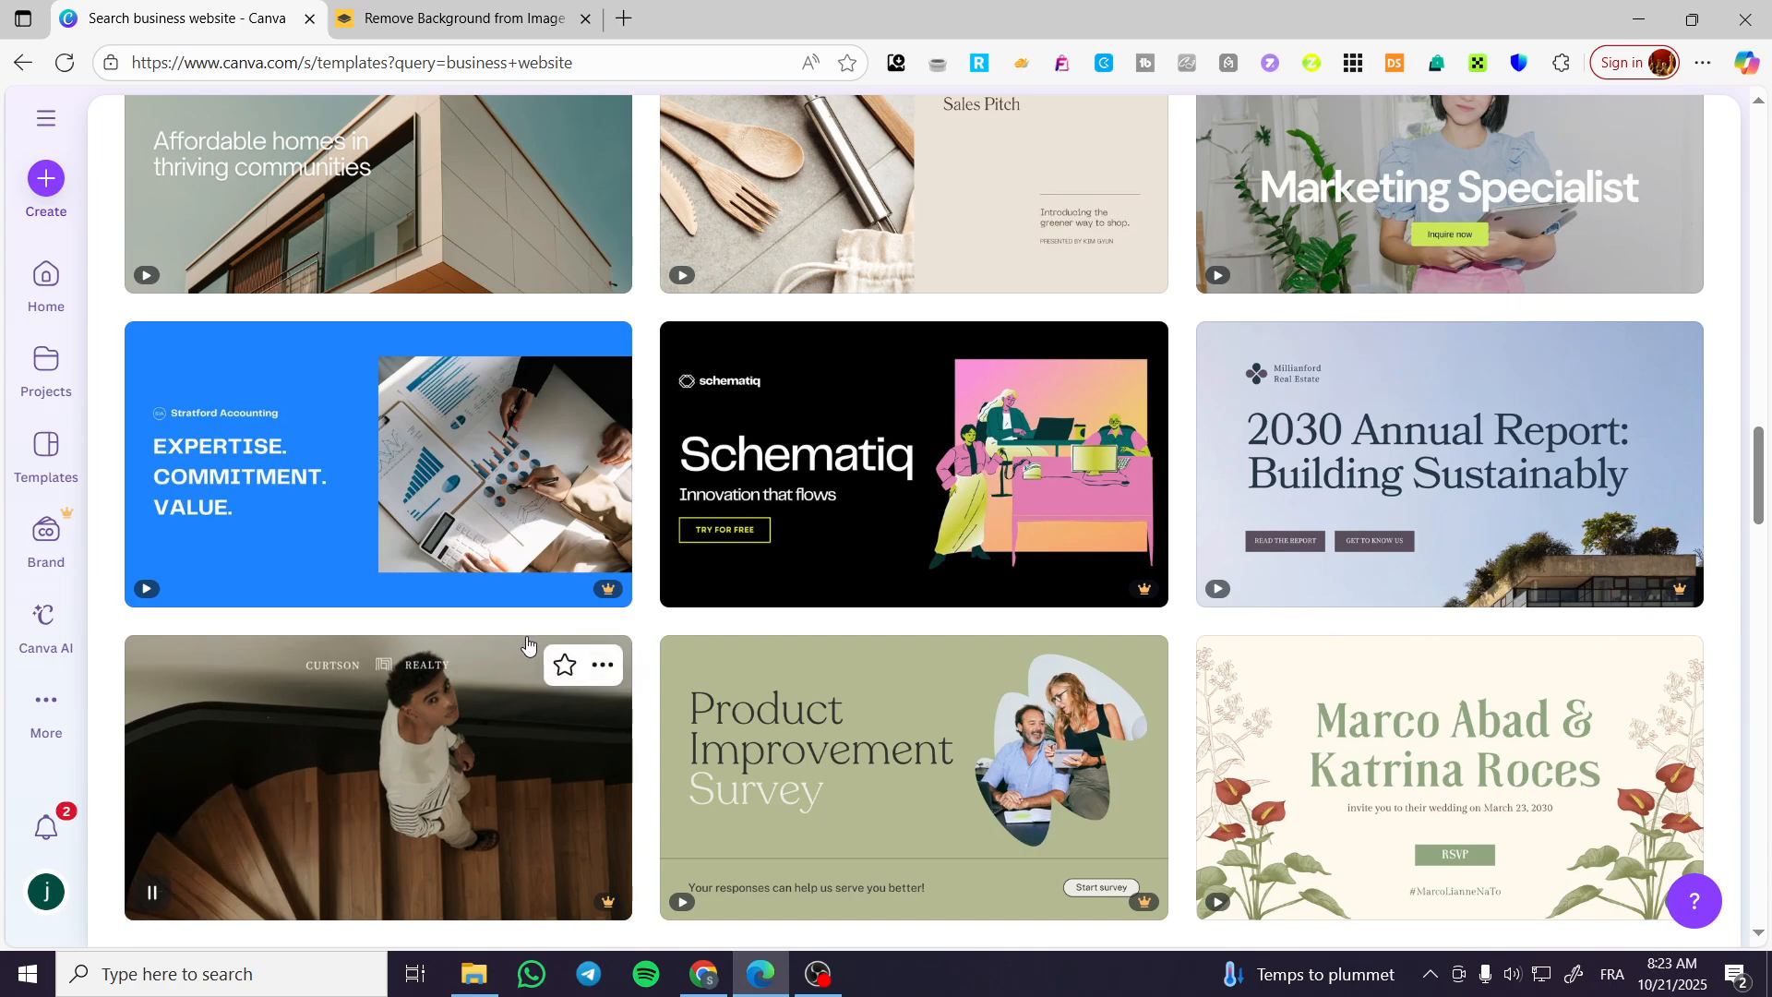
scroll(554, 643, down, 2)
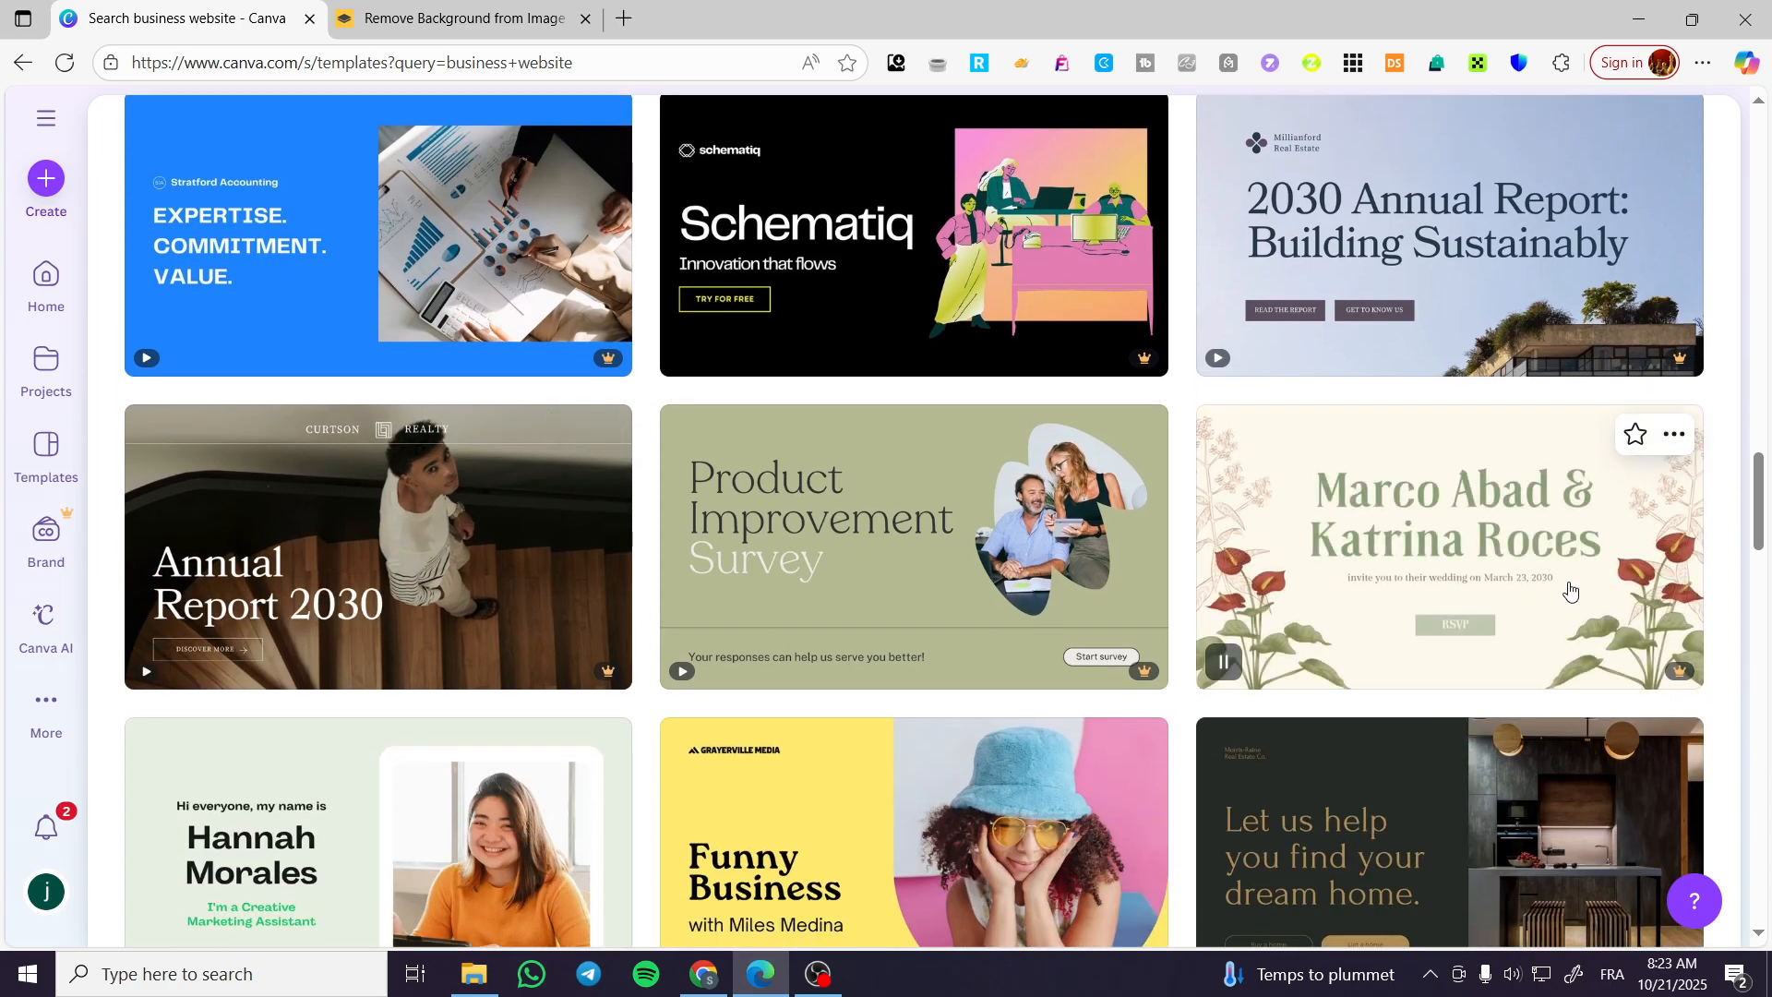
Open the jewelry business website template with the pearl necklace photo for editing, and close the background-remover browser tab.
scroll(517, 572, down, 5)
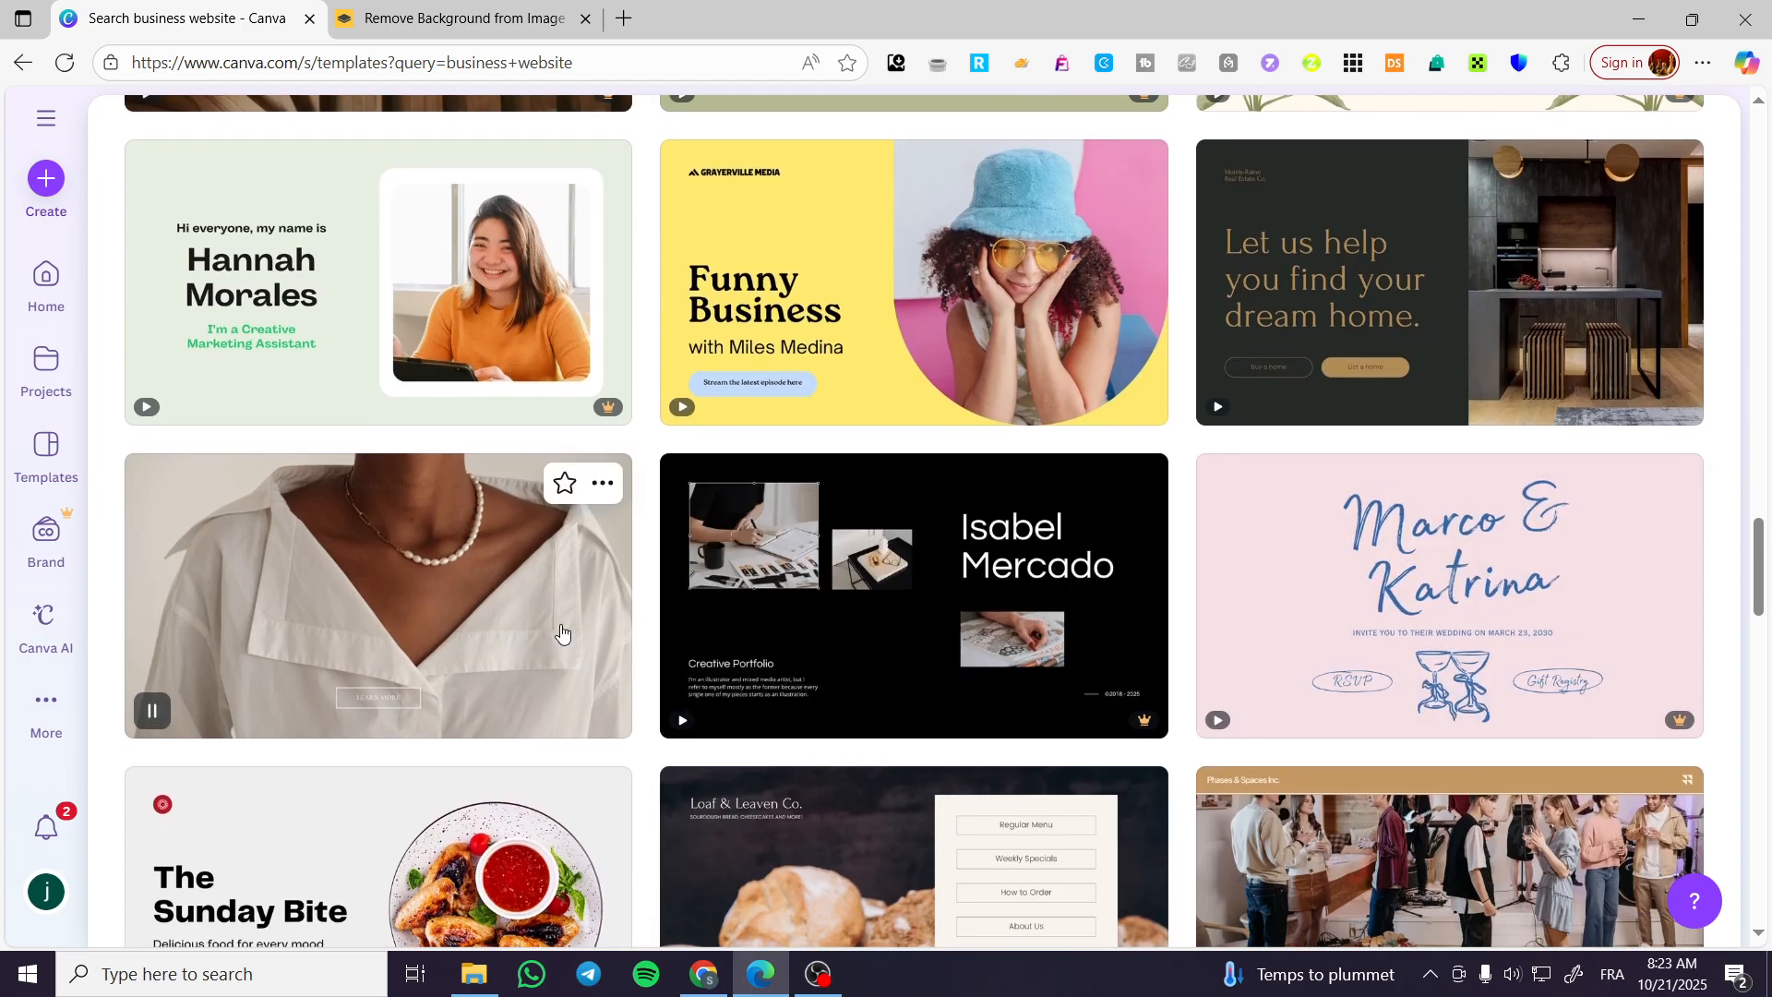
scroll(557, 553, down, 4)
click(492, 207)
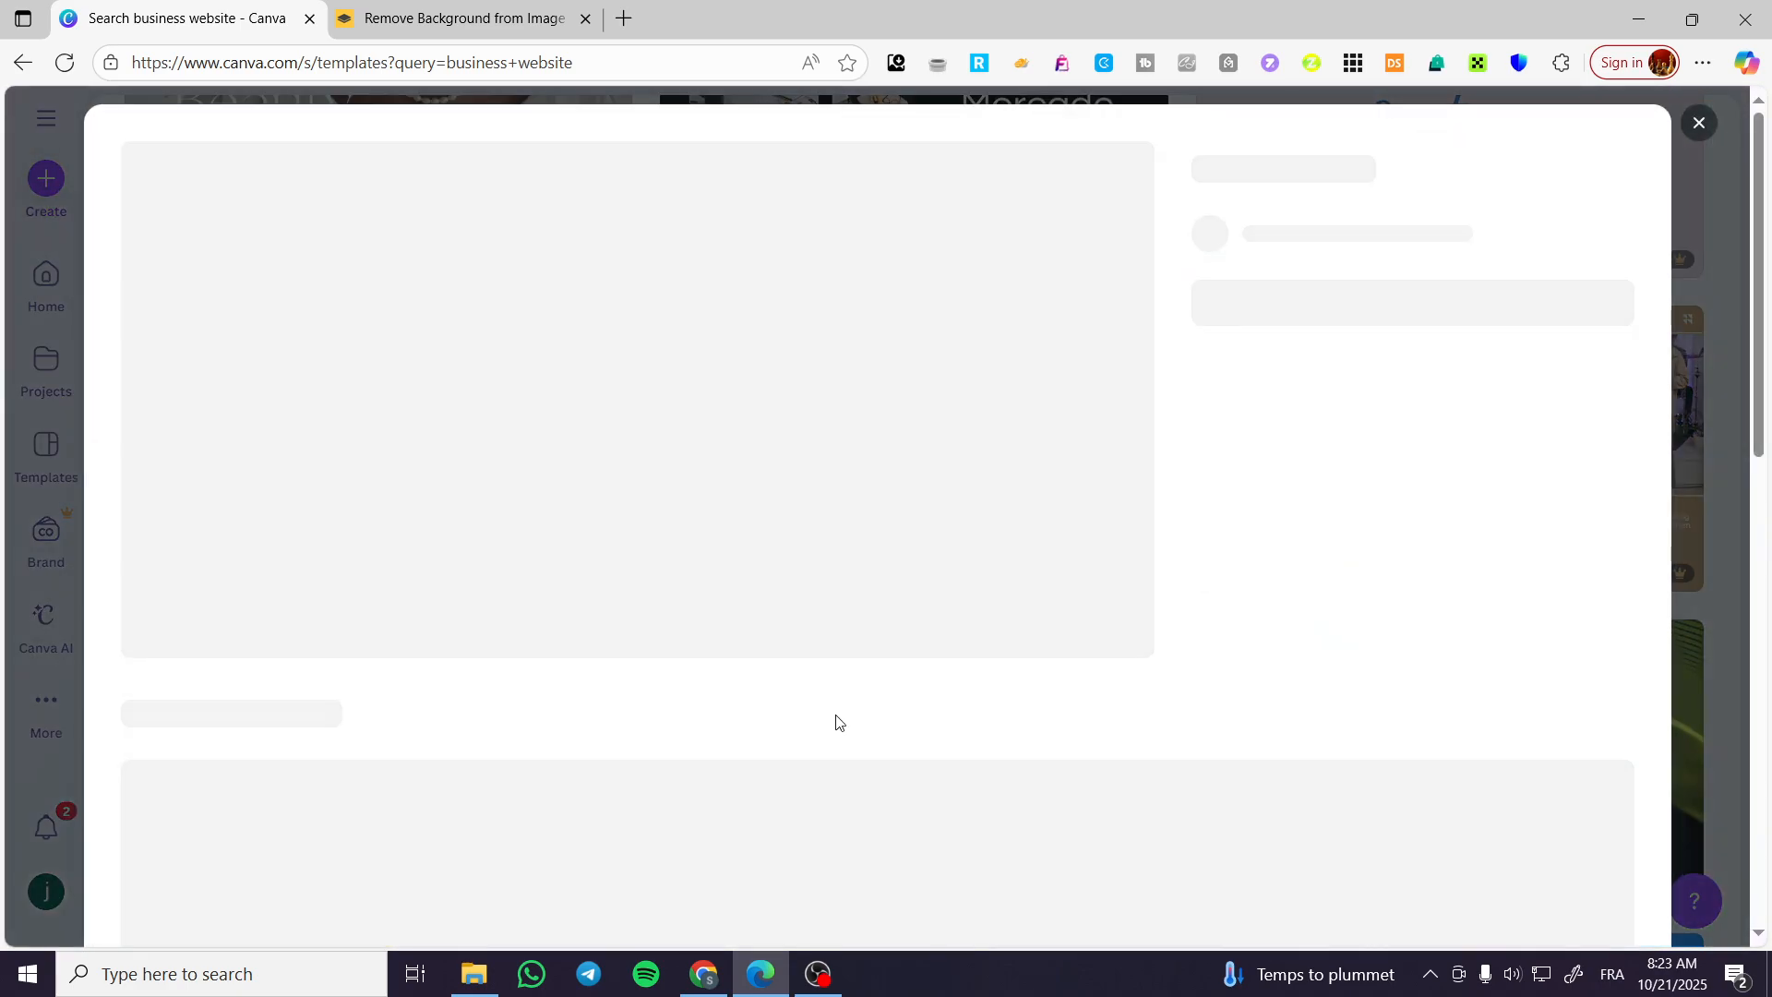
click(1393, 407)
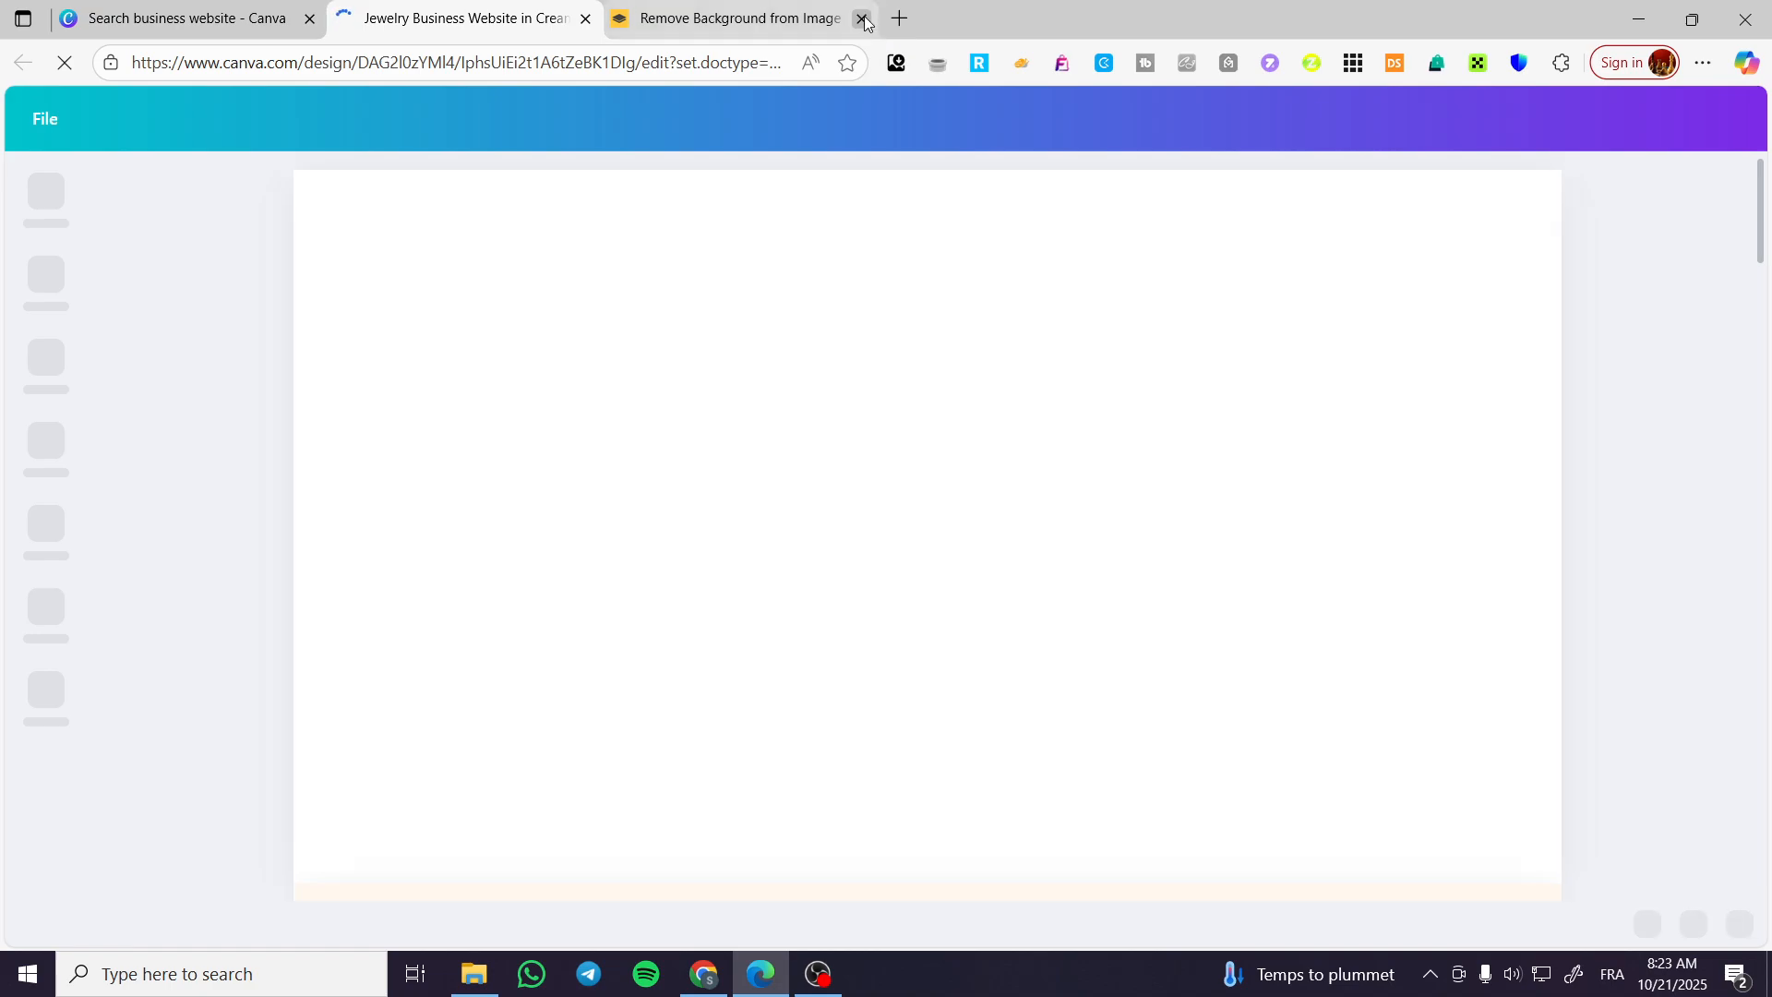
click(861, 19)
Examine every section of the jewelry website template, from the hero header through the product collection to the contact footer.
scroll(1355, 624, down, 10)
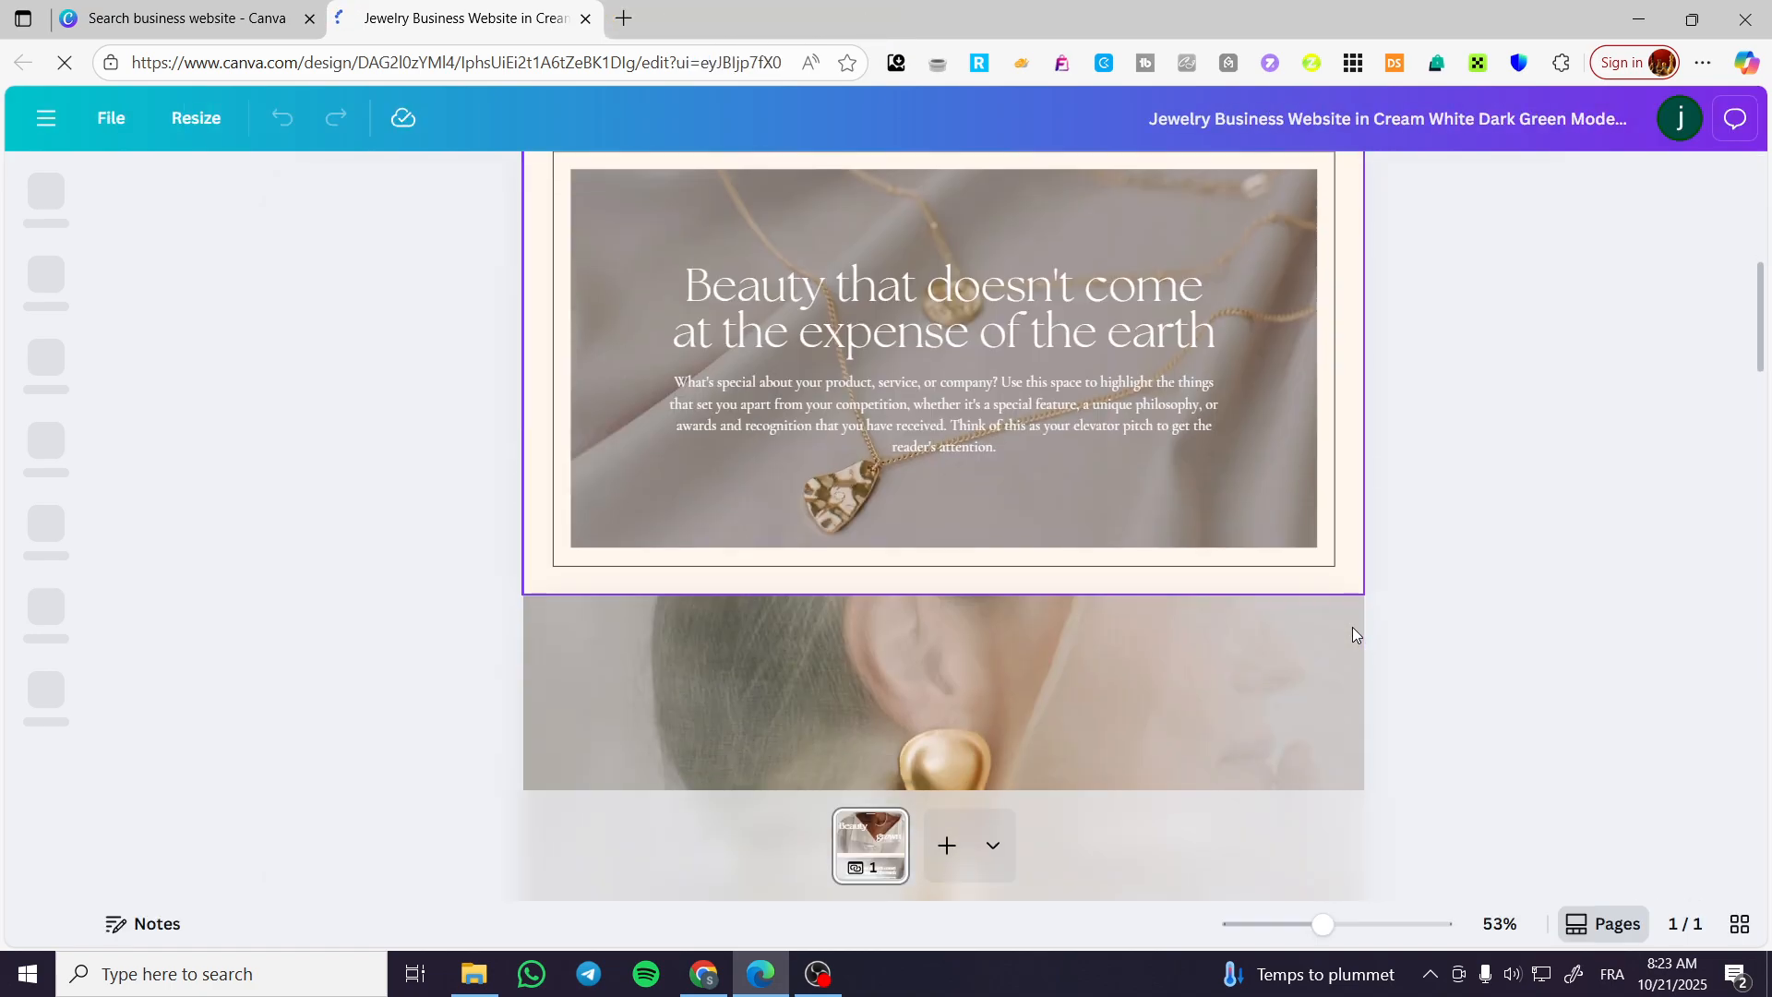
scroll(1128, 711, down, 3)
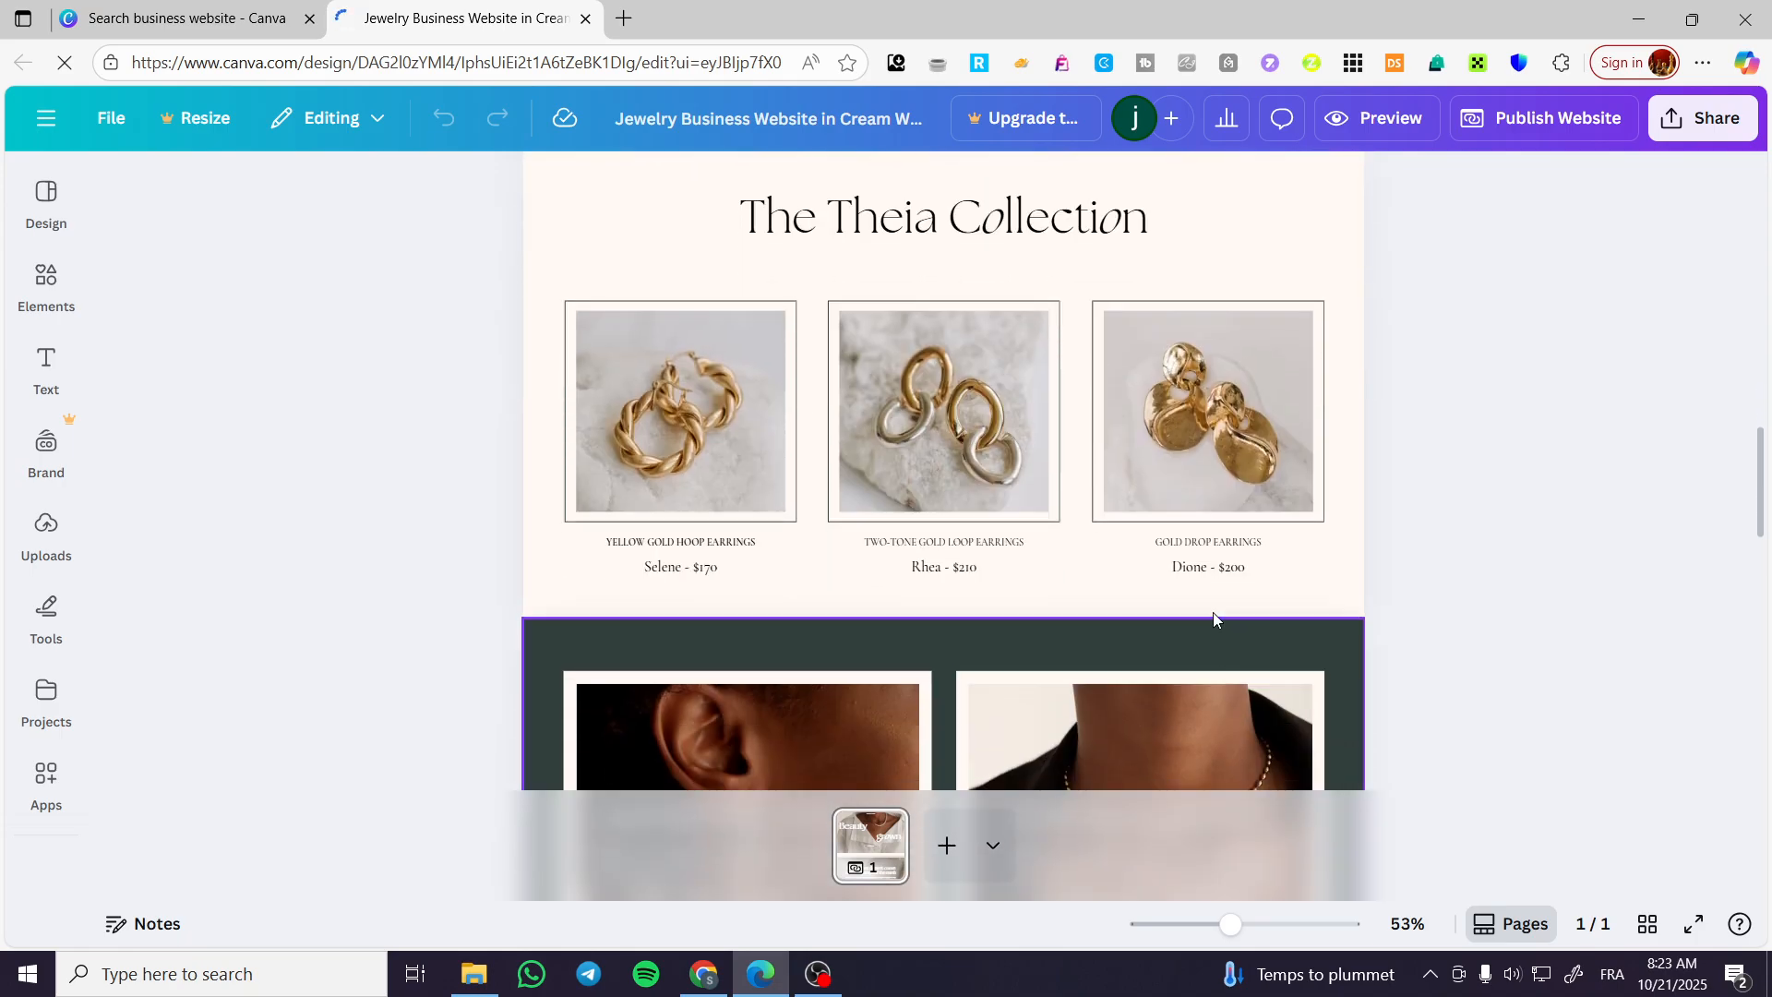
scroll(1151, 446, down, 10)
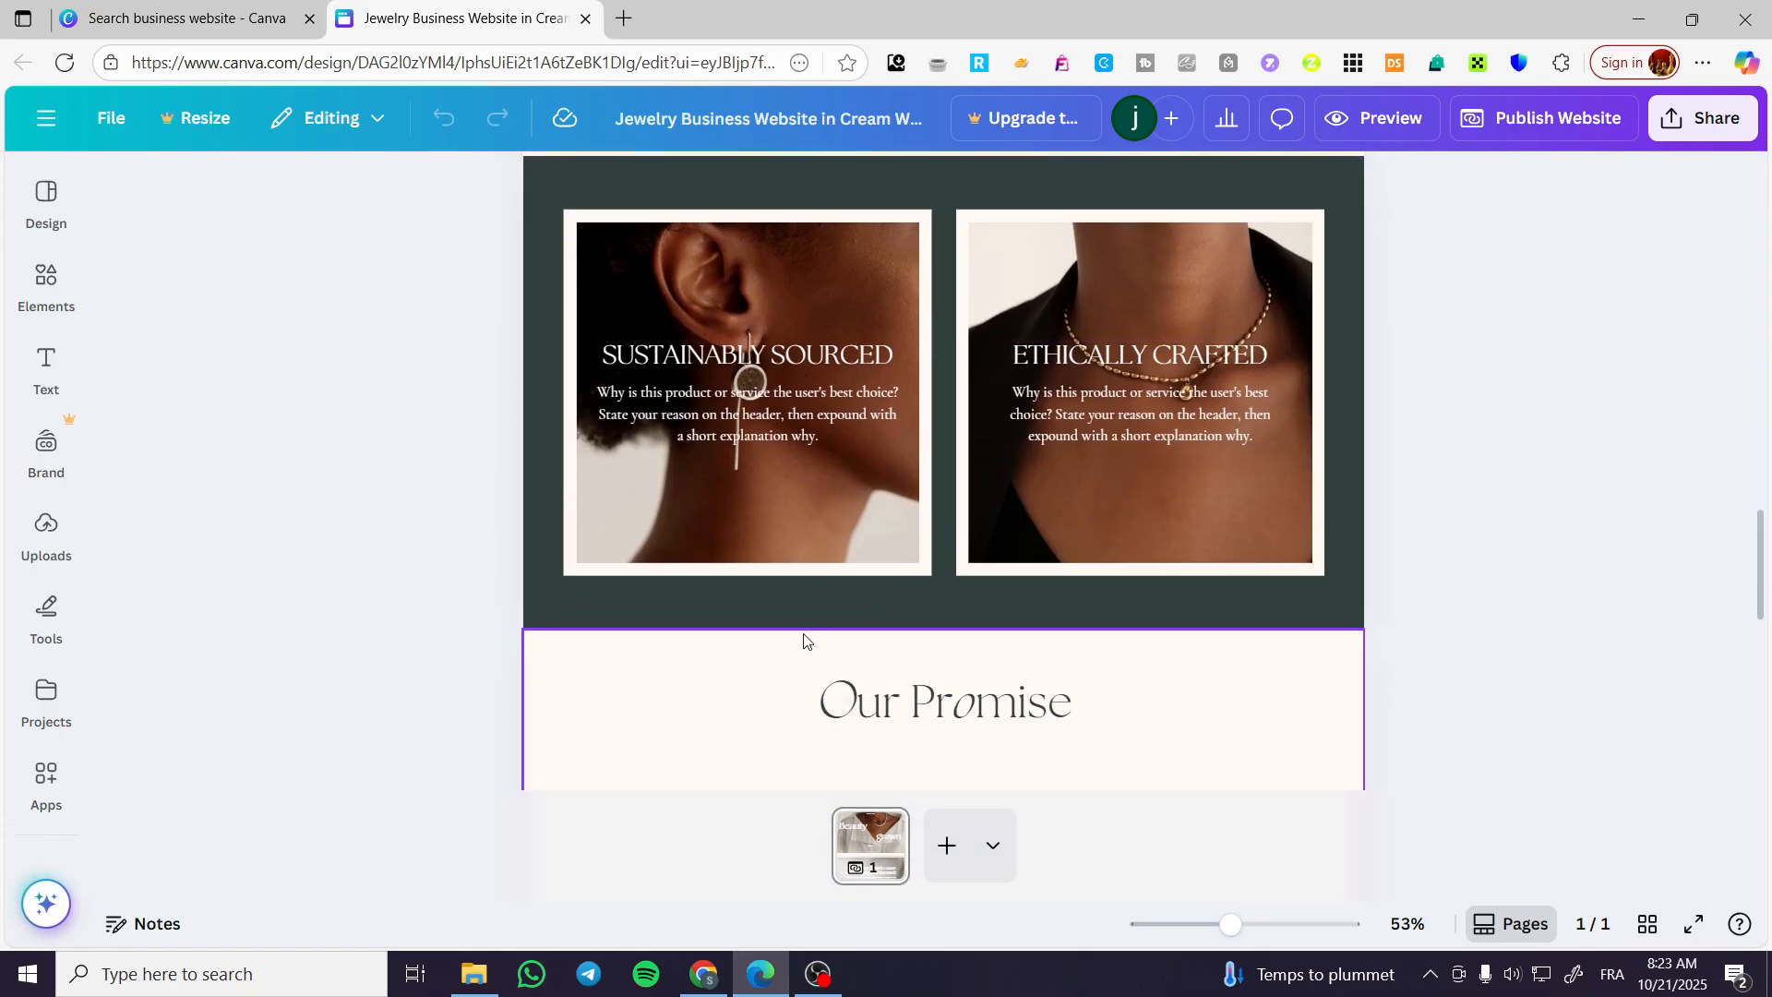
scroll(838, 640, up, 7)
scroll(861, 681, up, 5)
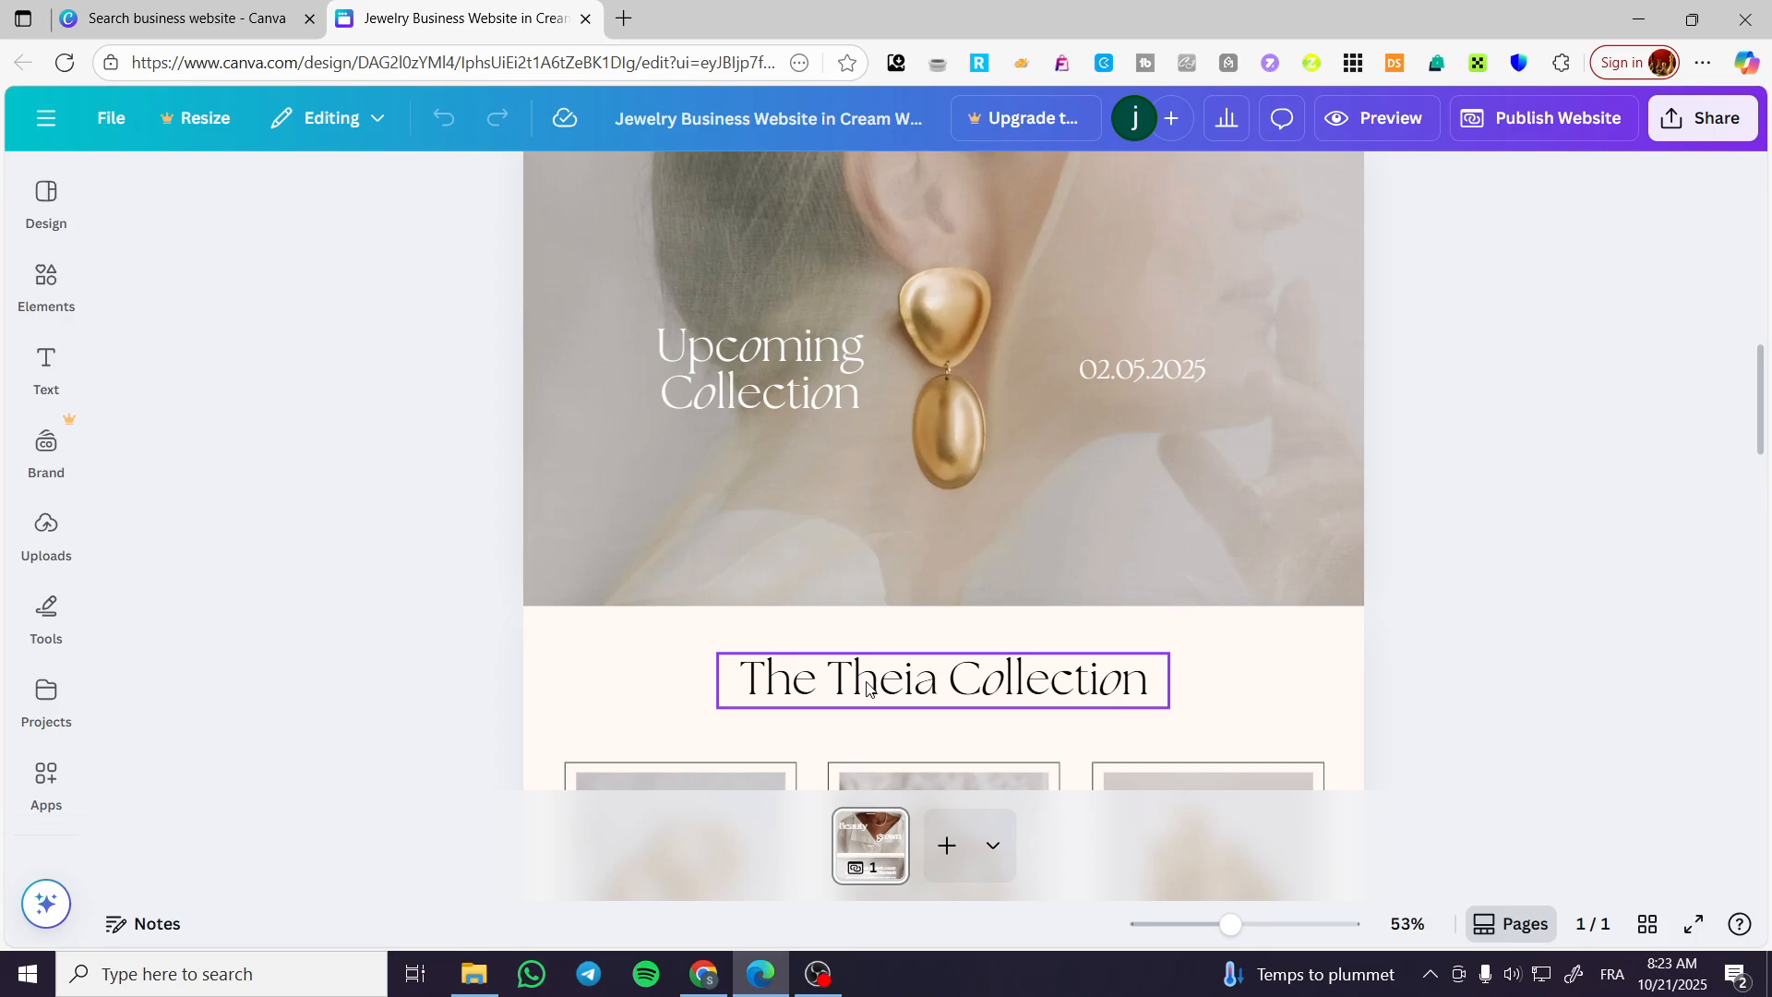
scroll(1313, 677, up, 3)
scroll(1315, 678, up, 5)
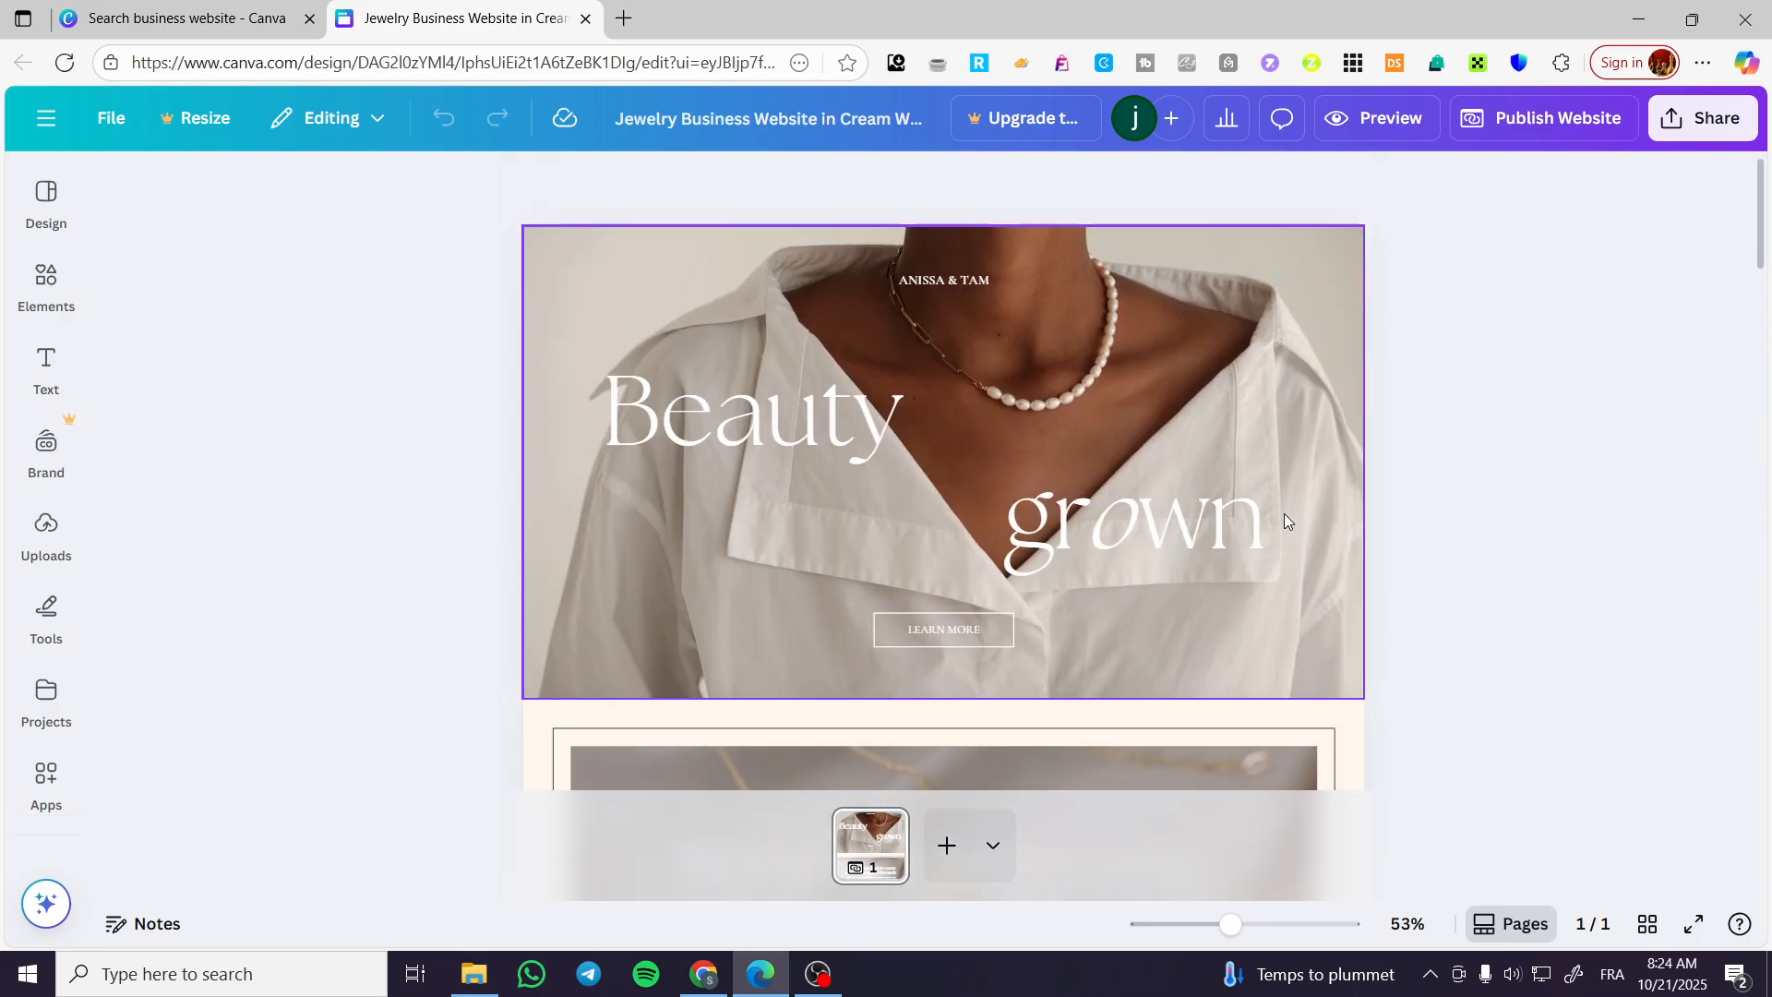
scroll(1216, 412, down, 12)
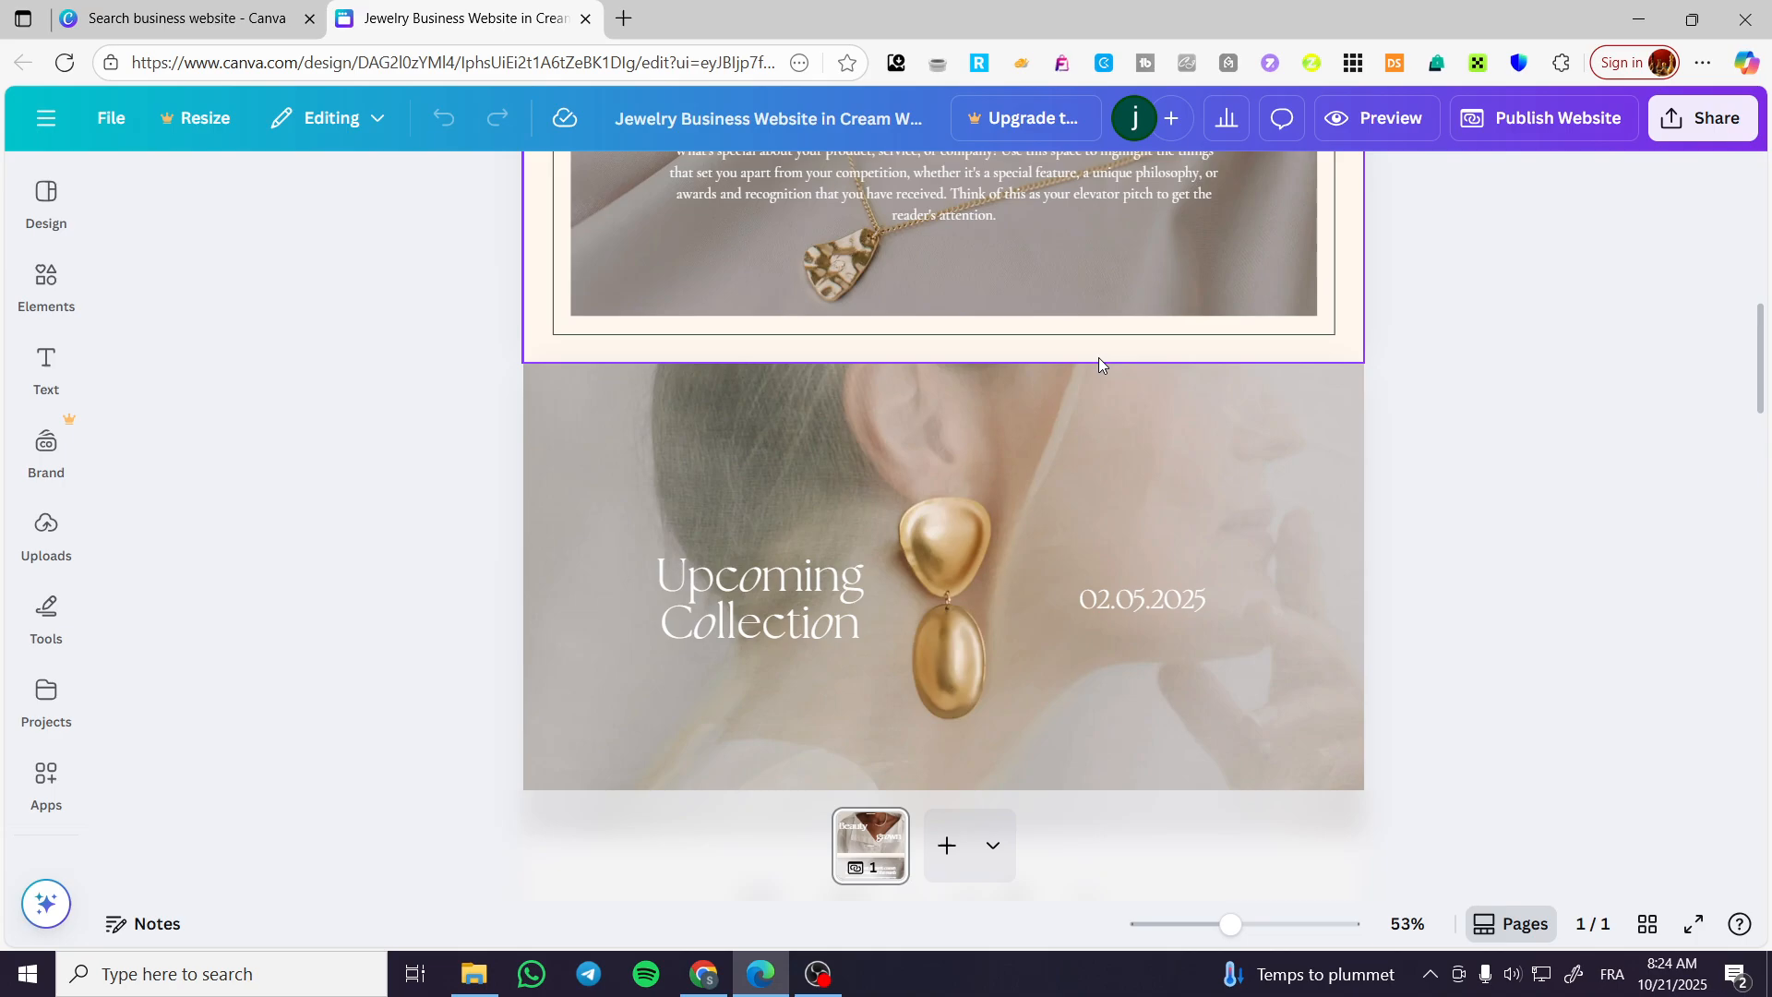
scroll(1012, 374, up, 5)
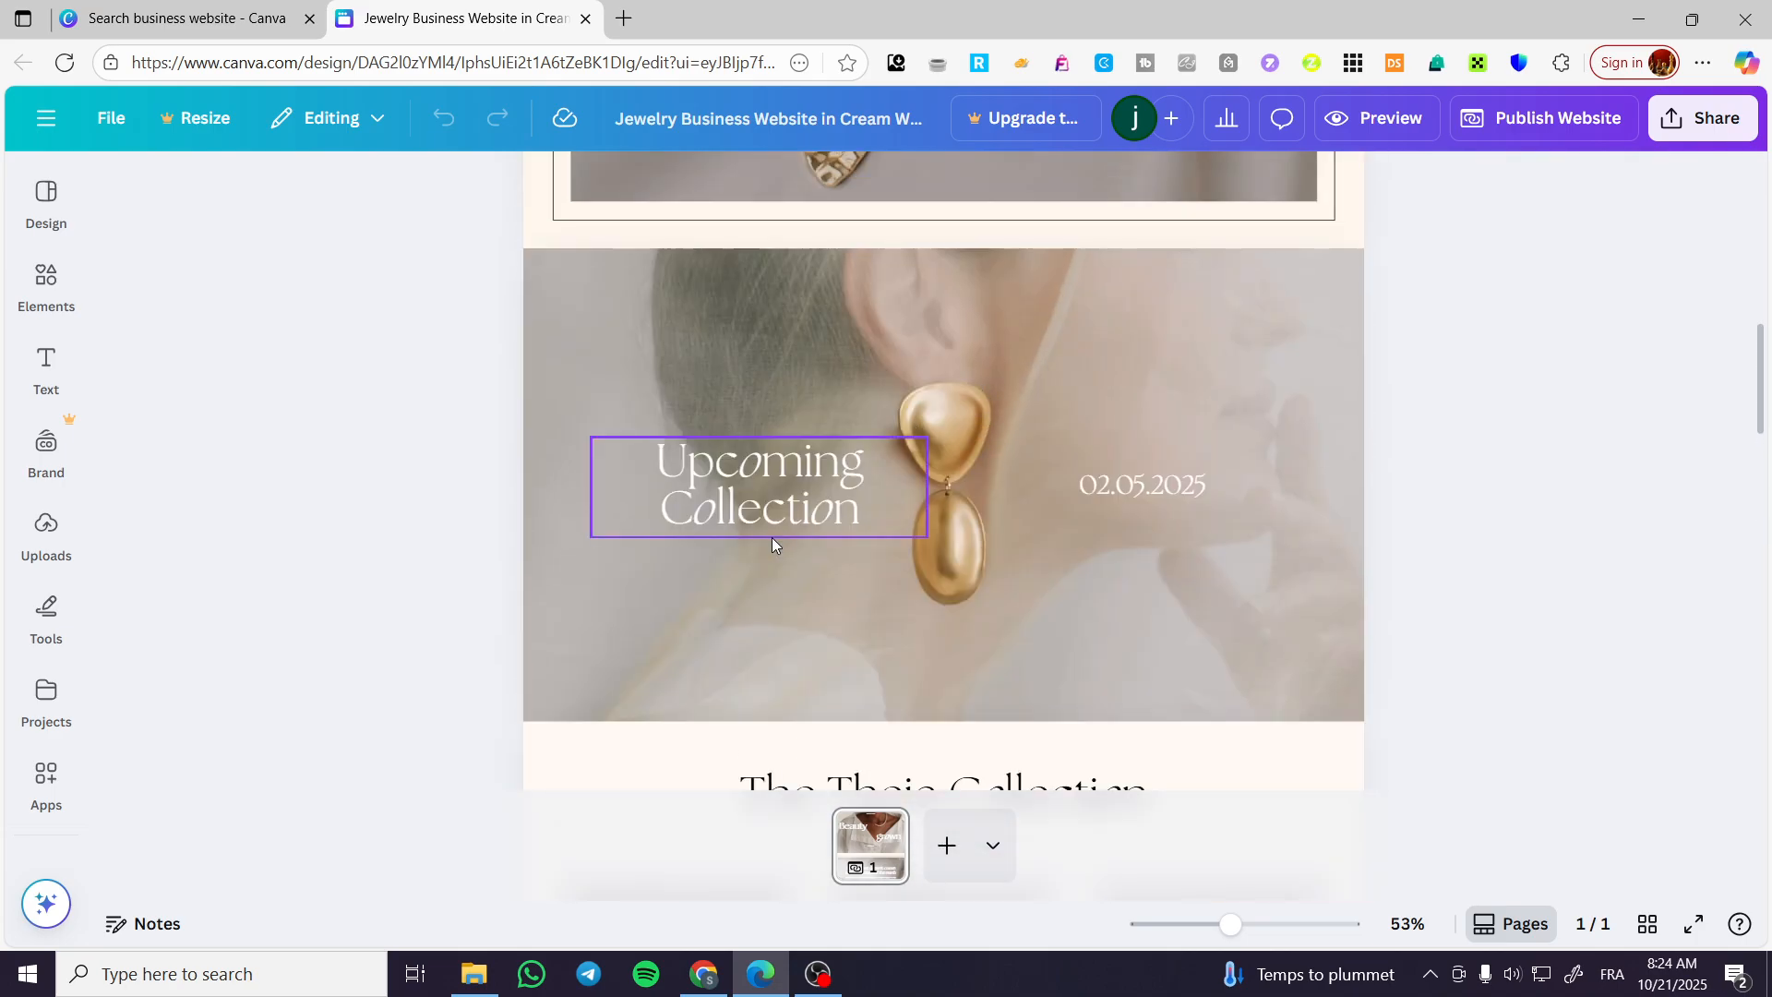
scroll(771, 537, down, 8)
scroll(811, 480, up, 5)
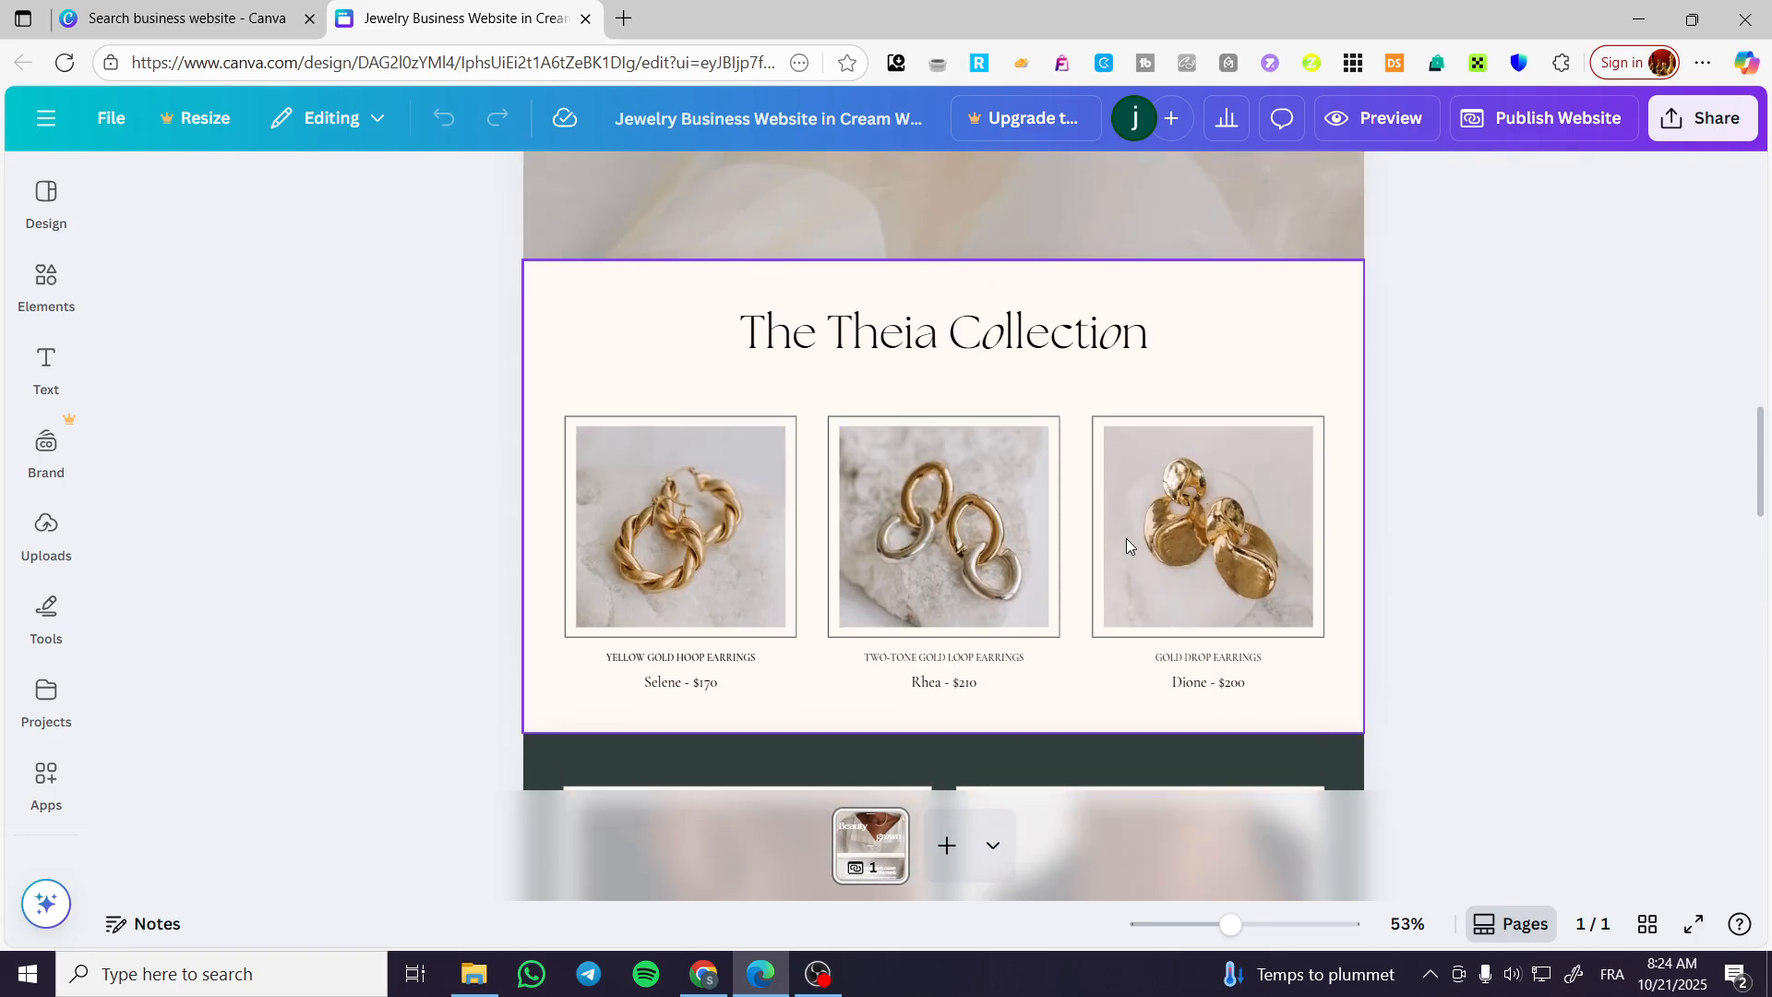
scroll(1010, 588, down, 8)
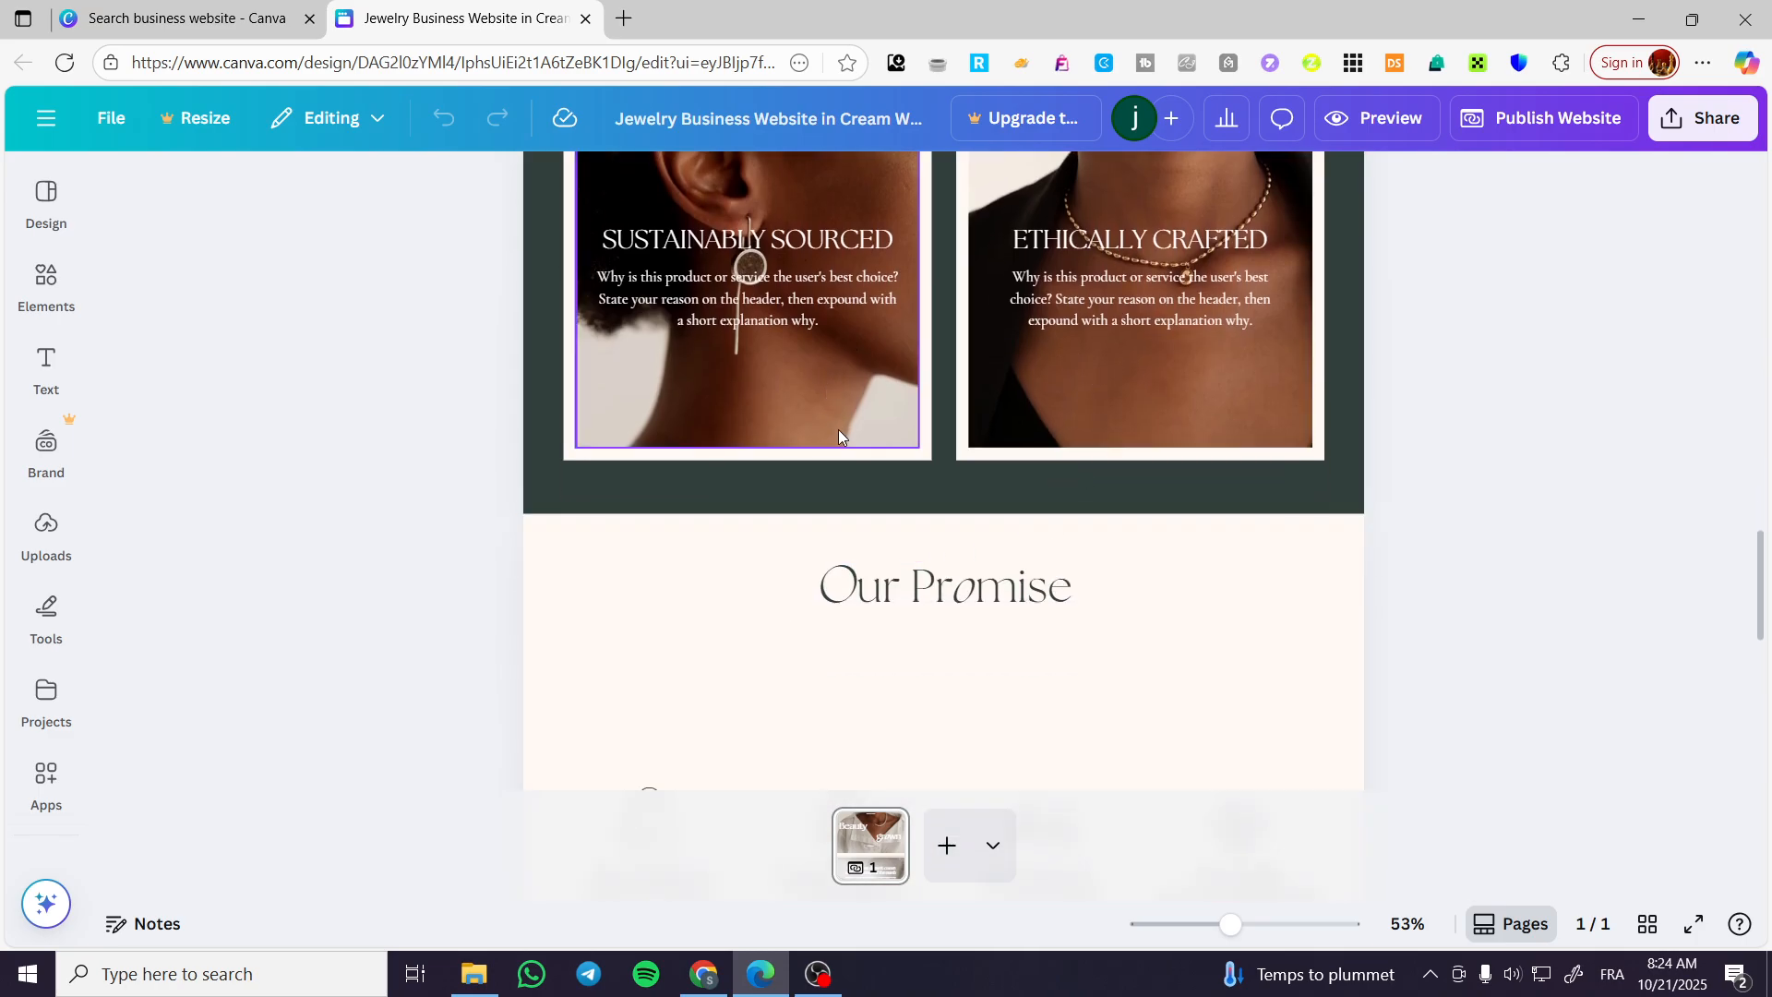
scroll(955, 560, down, 3)
scroll(1025, 563, down, 4)
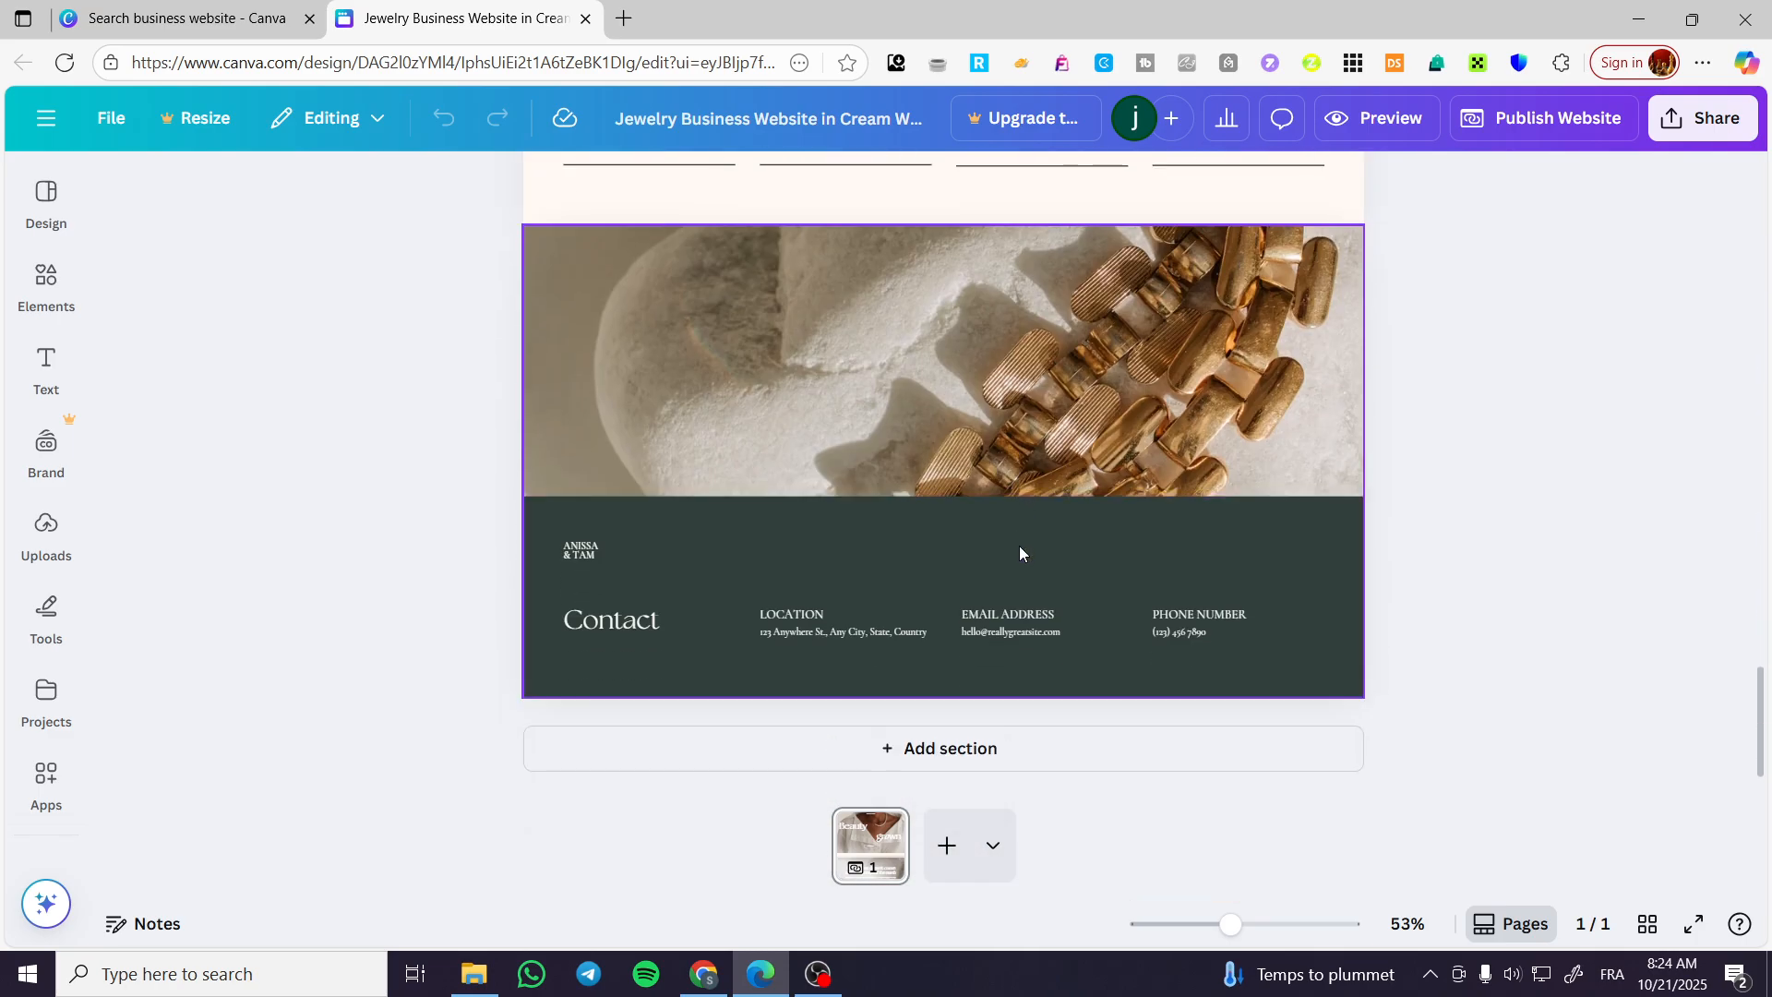
Clear the background image of the "Upcoming Collection" section and delete the whole section.
scroll(938, 637, up, 8)
scroll(932, 642, up, 4)
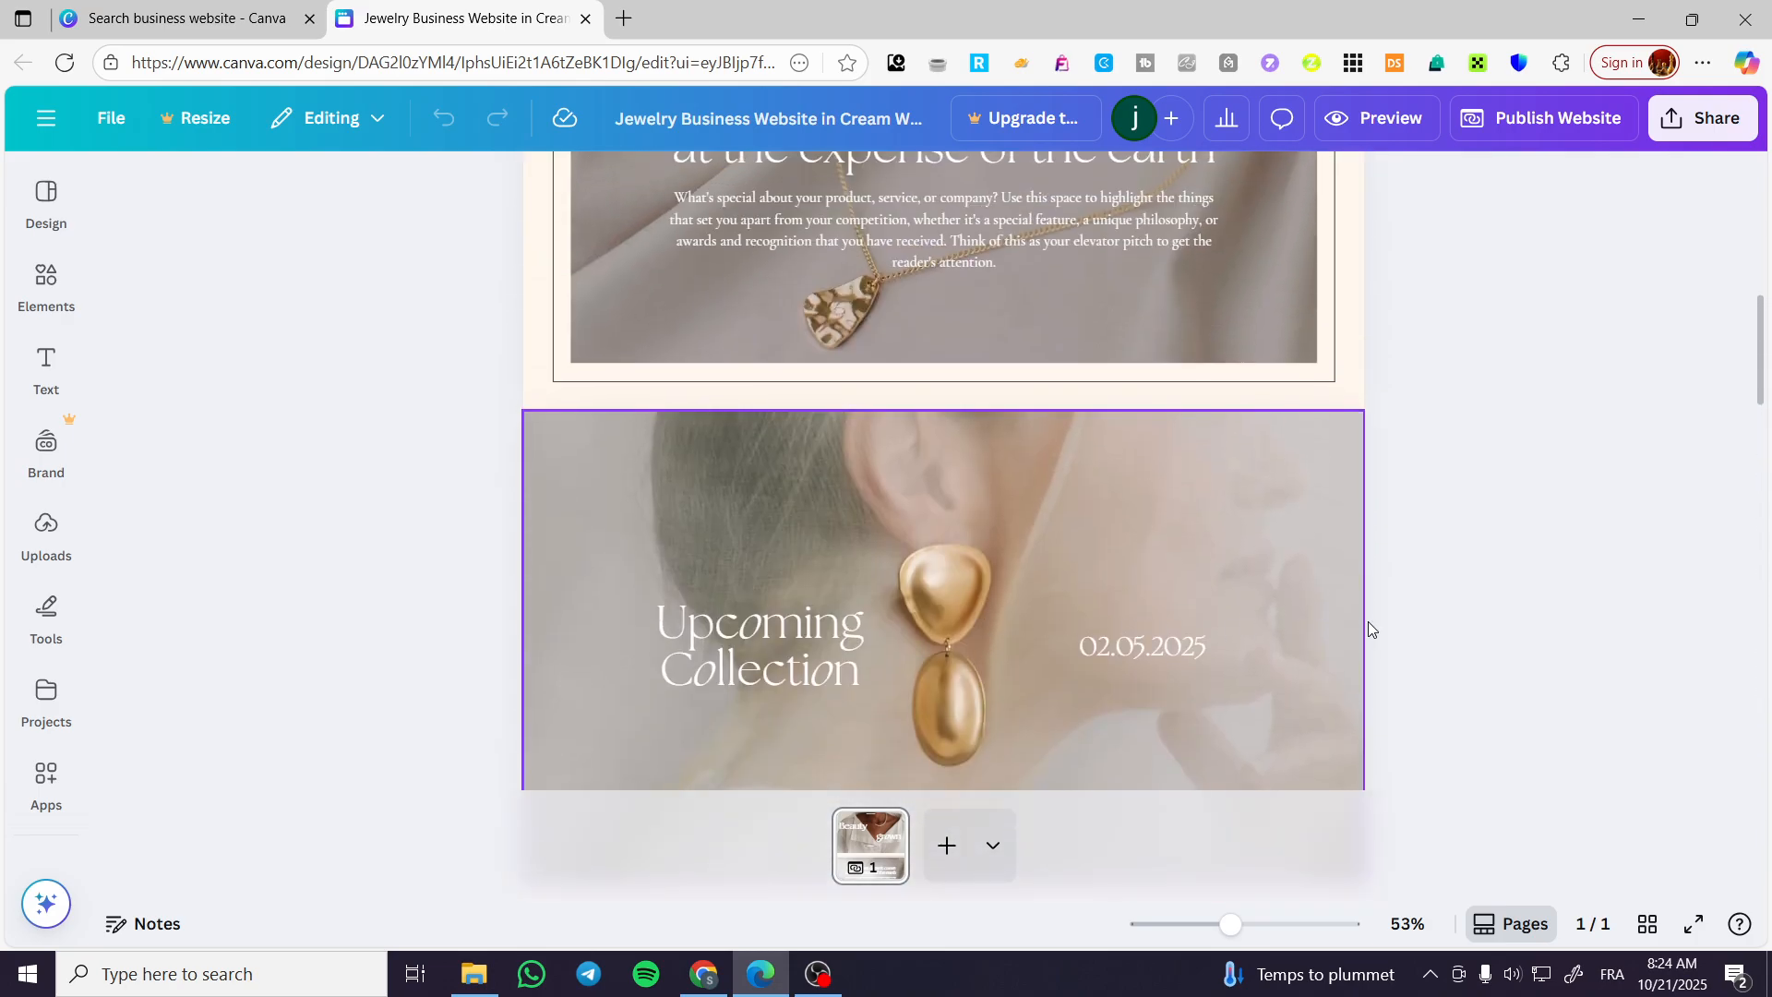
click(1267, 674)
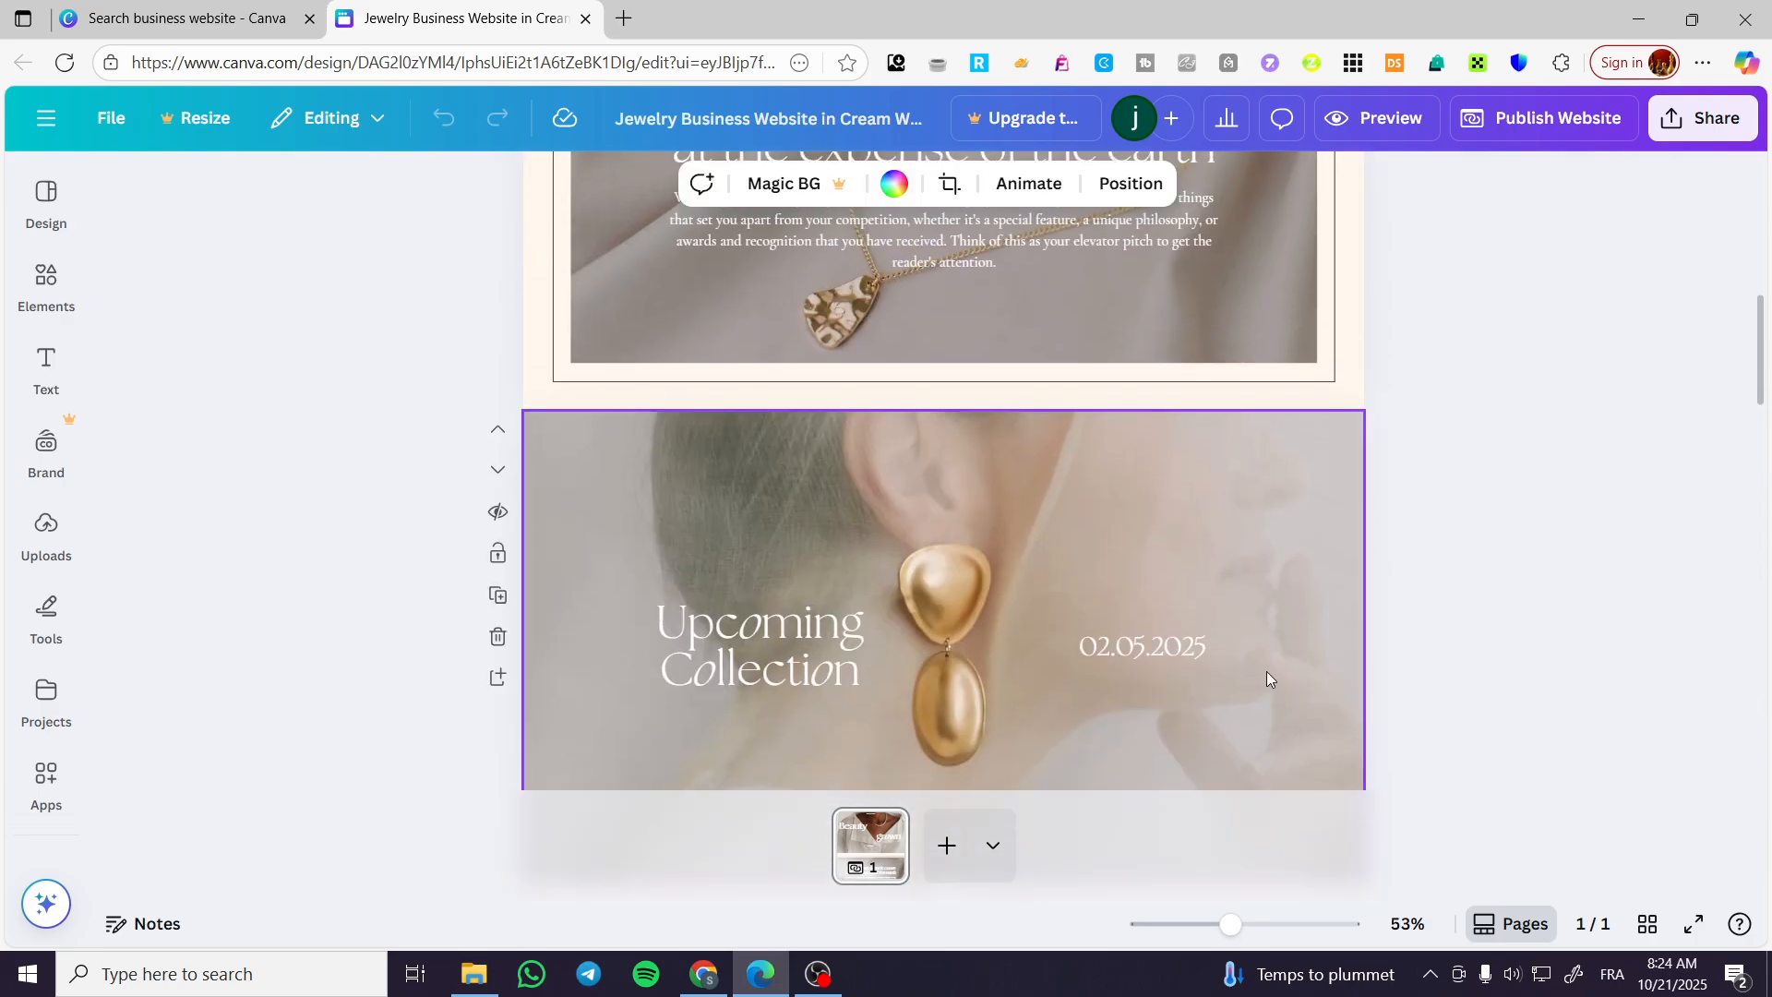
key(Delete)
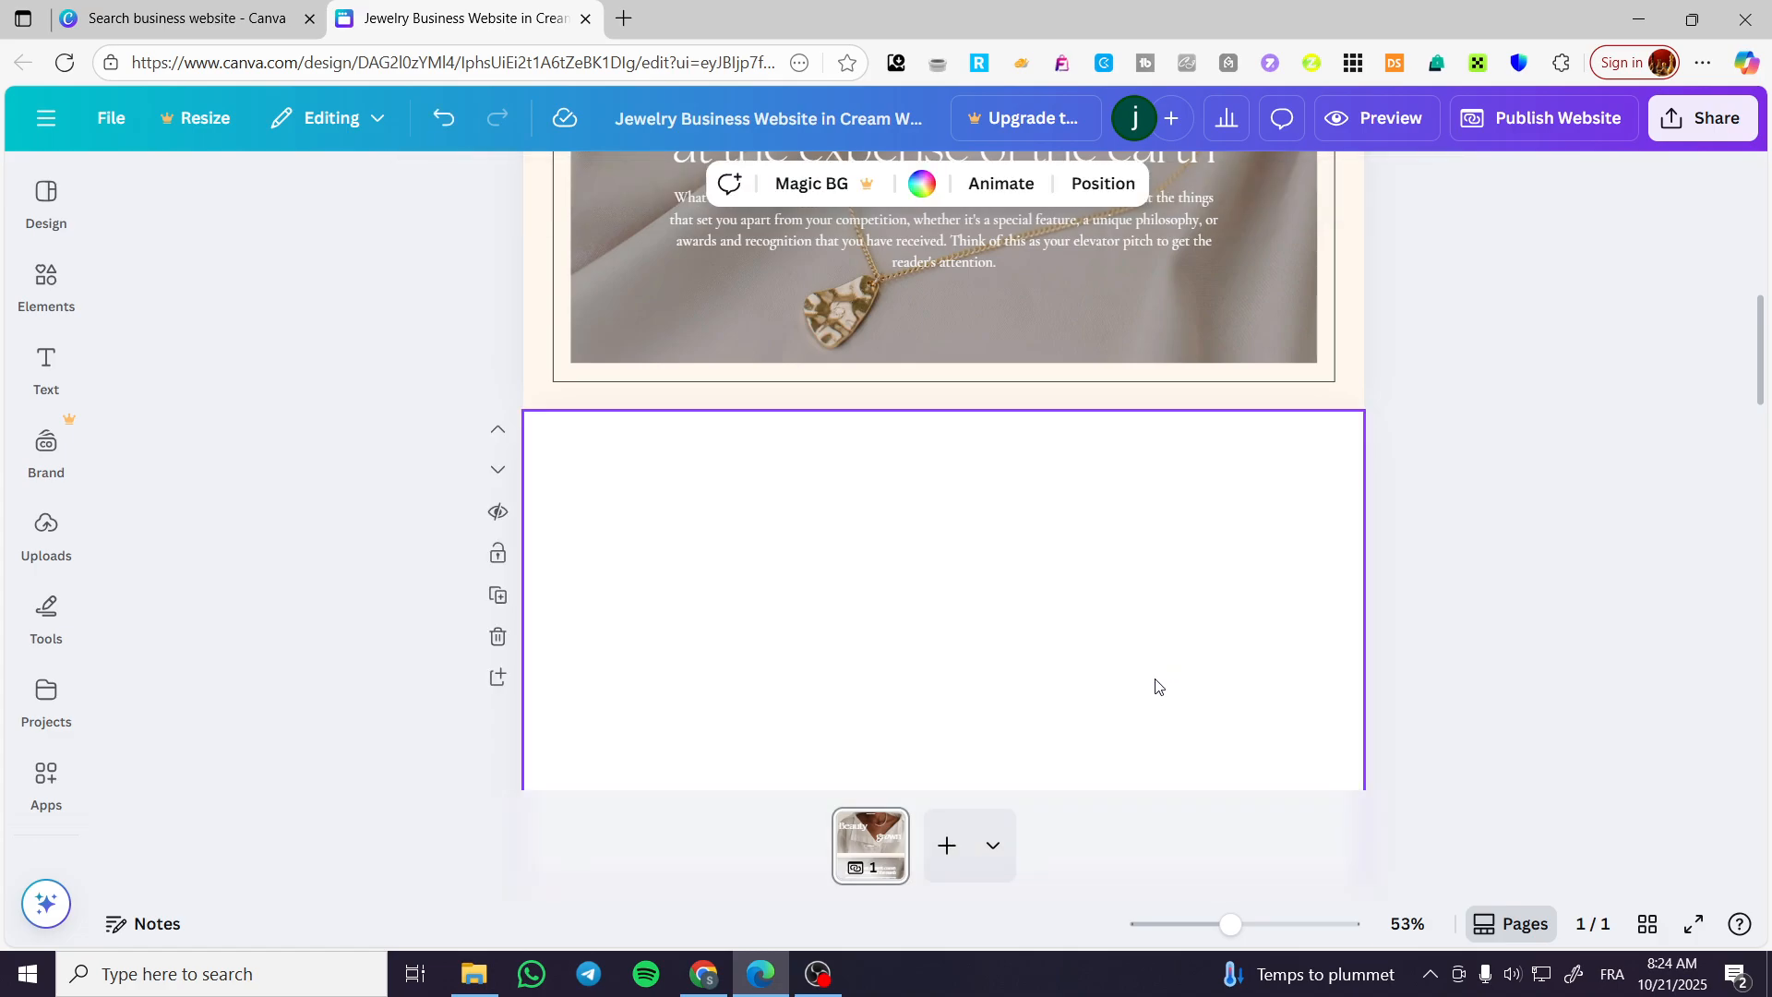
scroll(1021, 447, down, 5)
scroll(499, 342, up, 1)
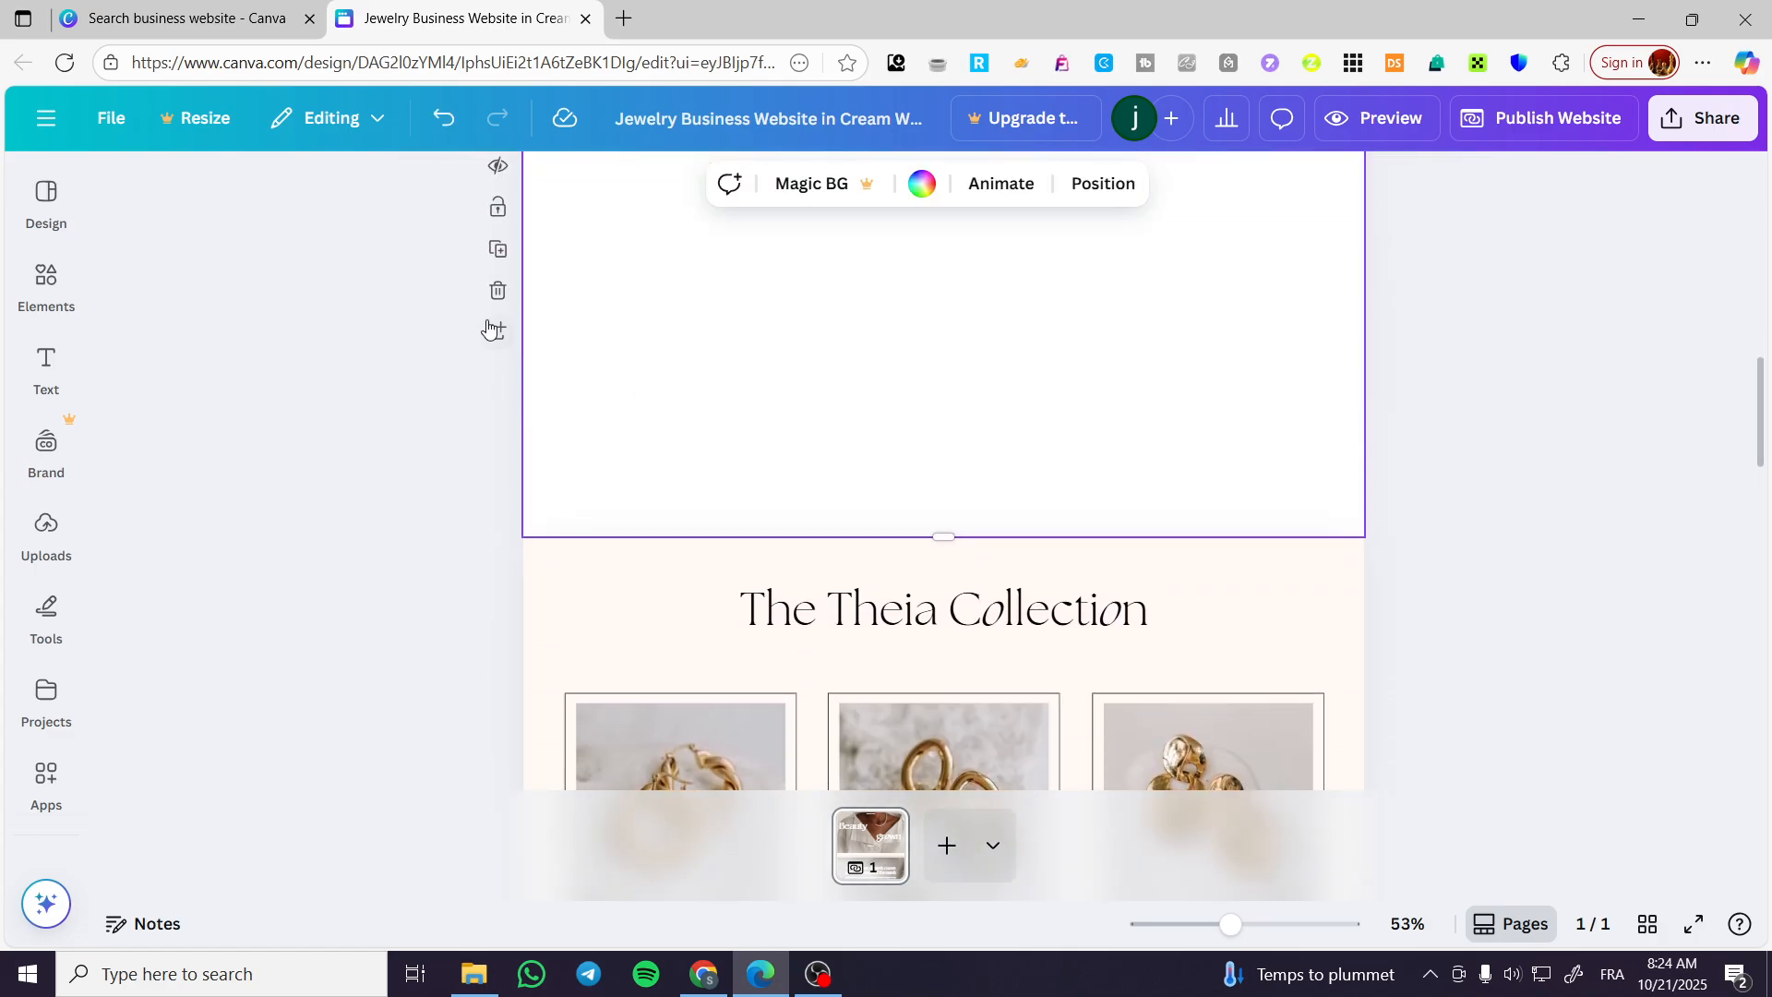
click(489, 294)
Try deleting the "Beauty" and "grown" headings from the hero section, and undo both deletions.
scroll(450, 504, up, 10)
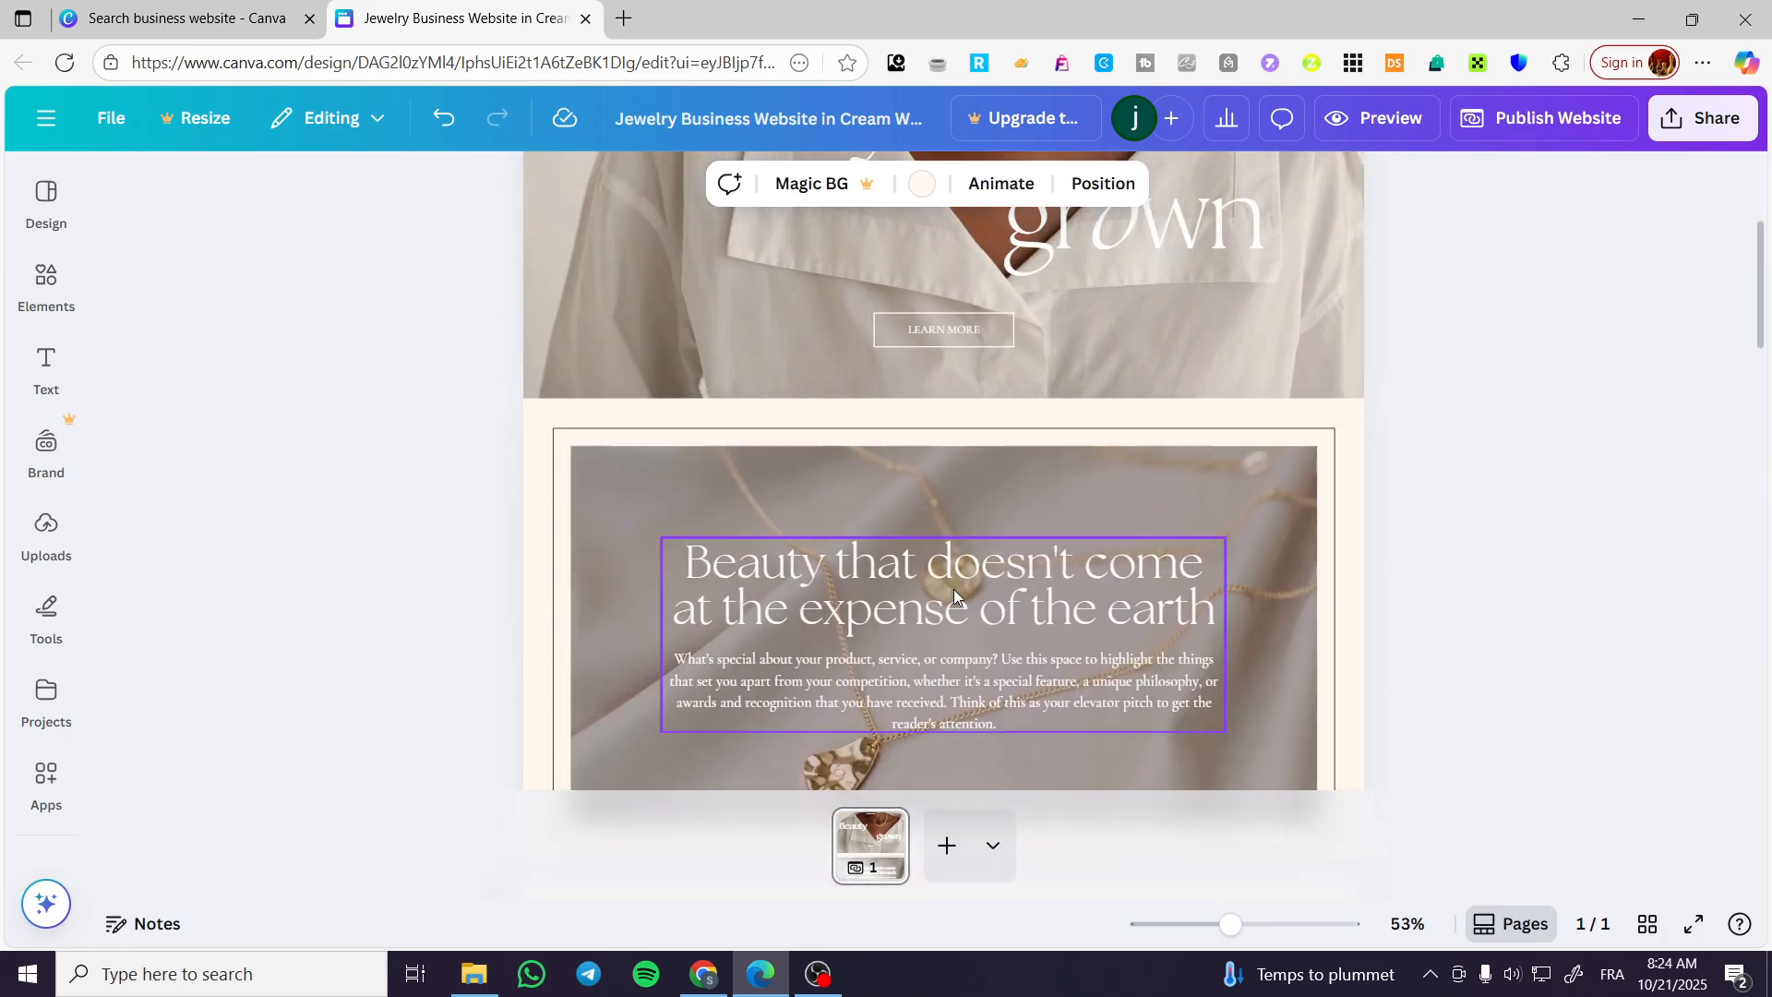
click(886, 425)
key(Delete)
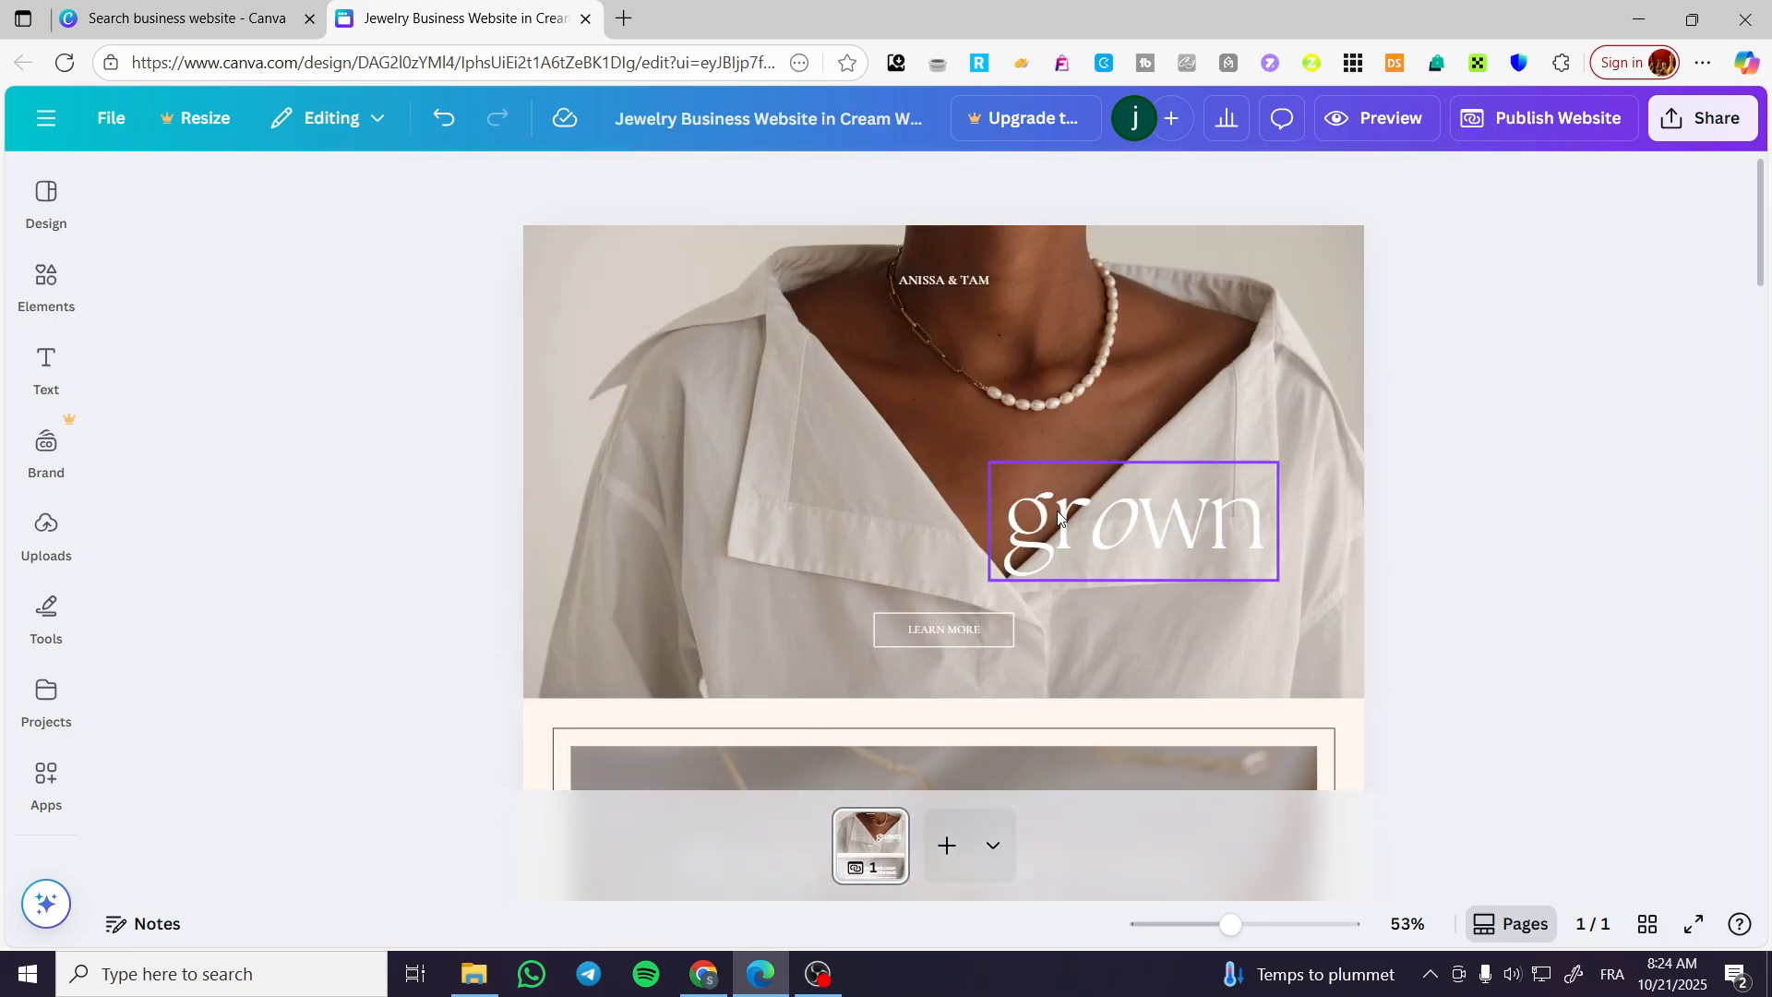
click(1107, 522)
key(Delete)
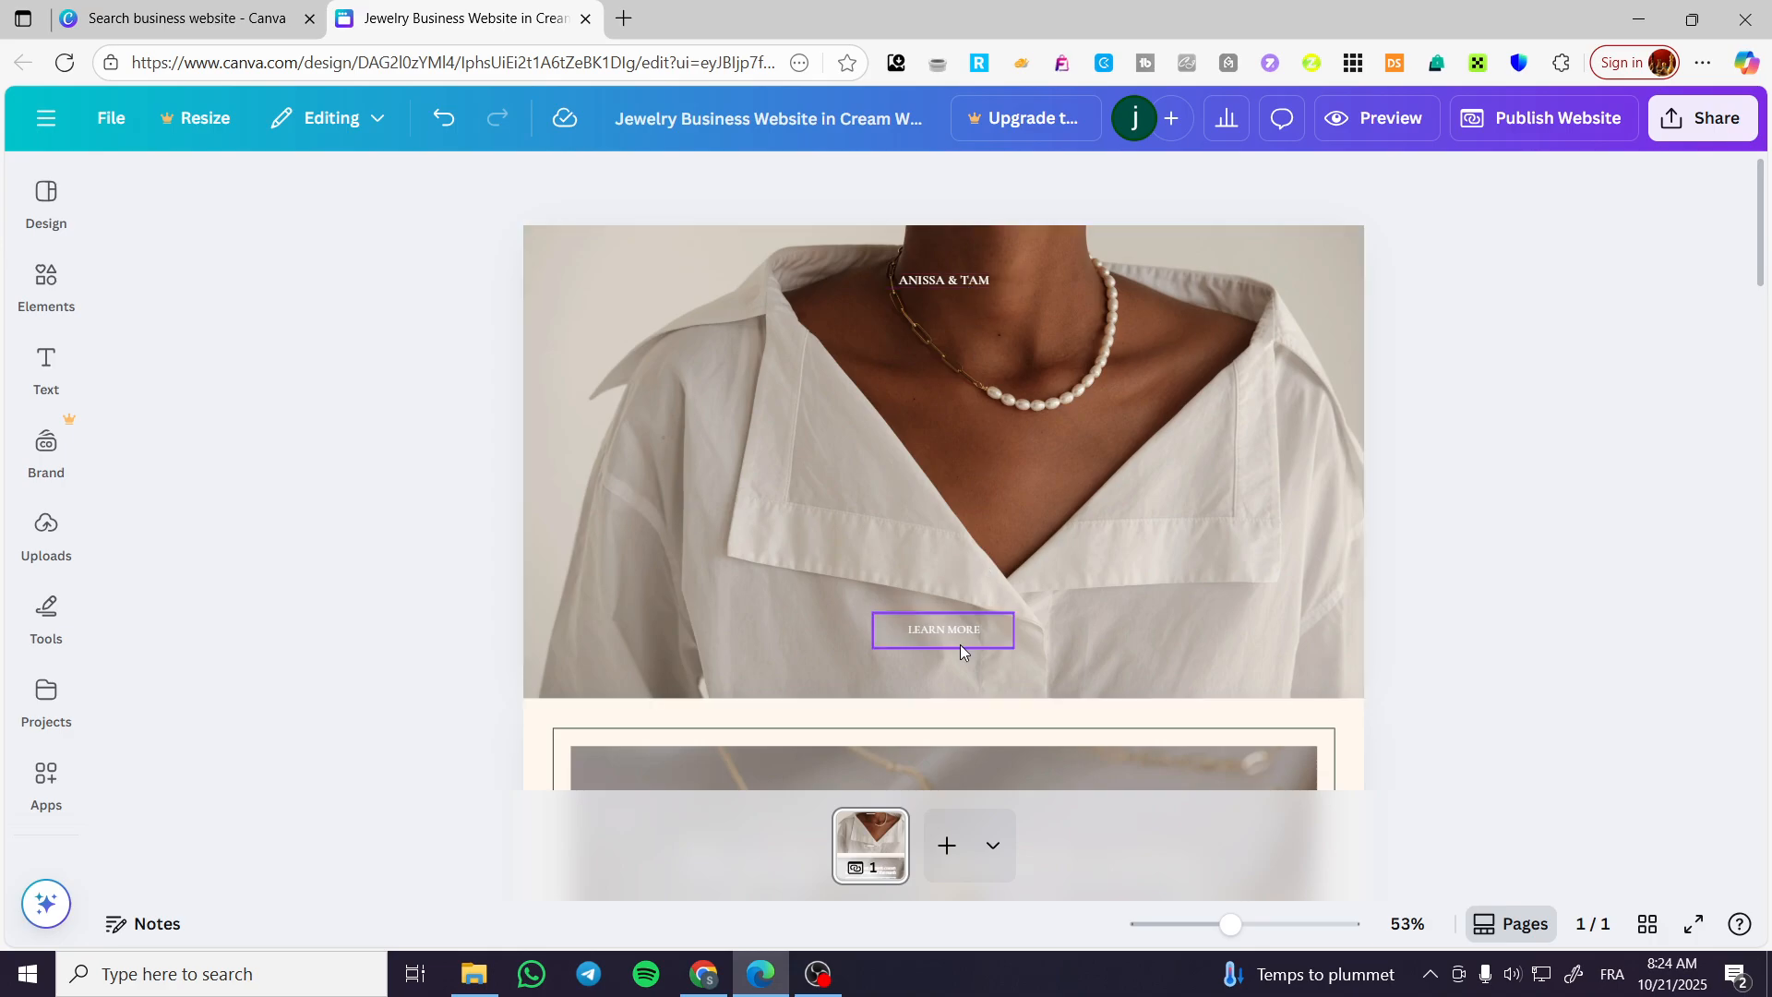
key(ctrl+z)
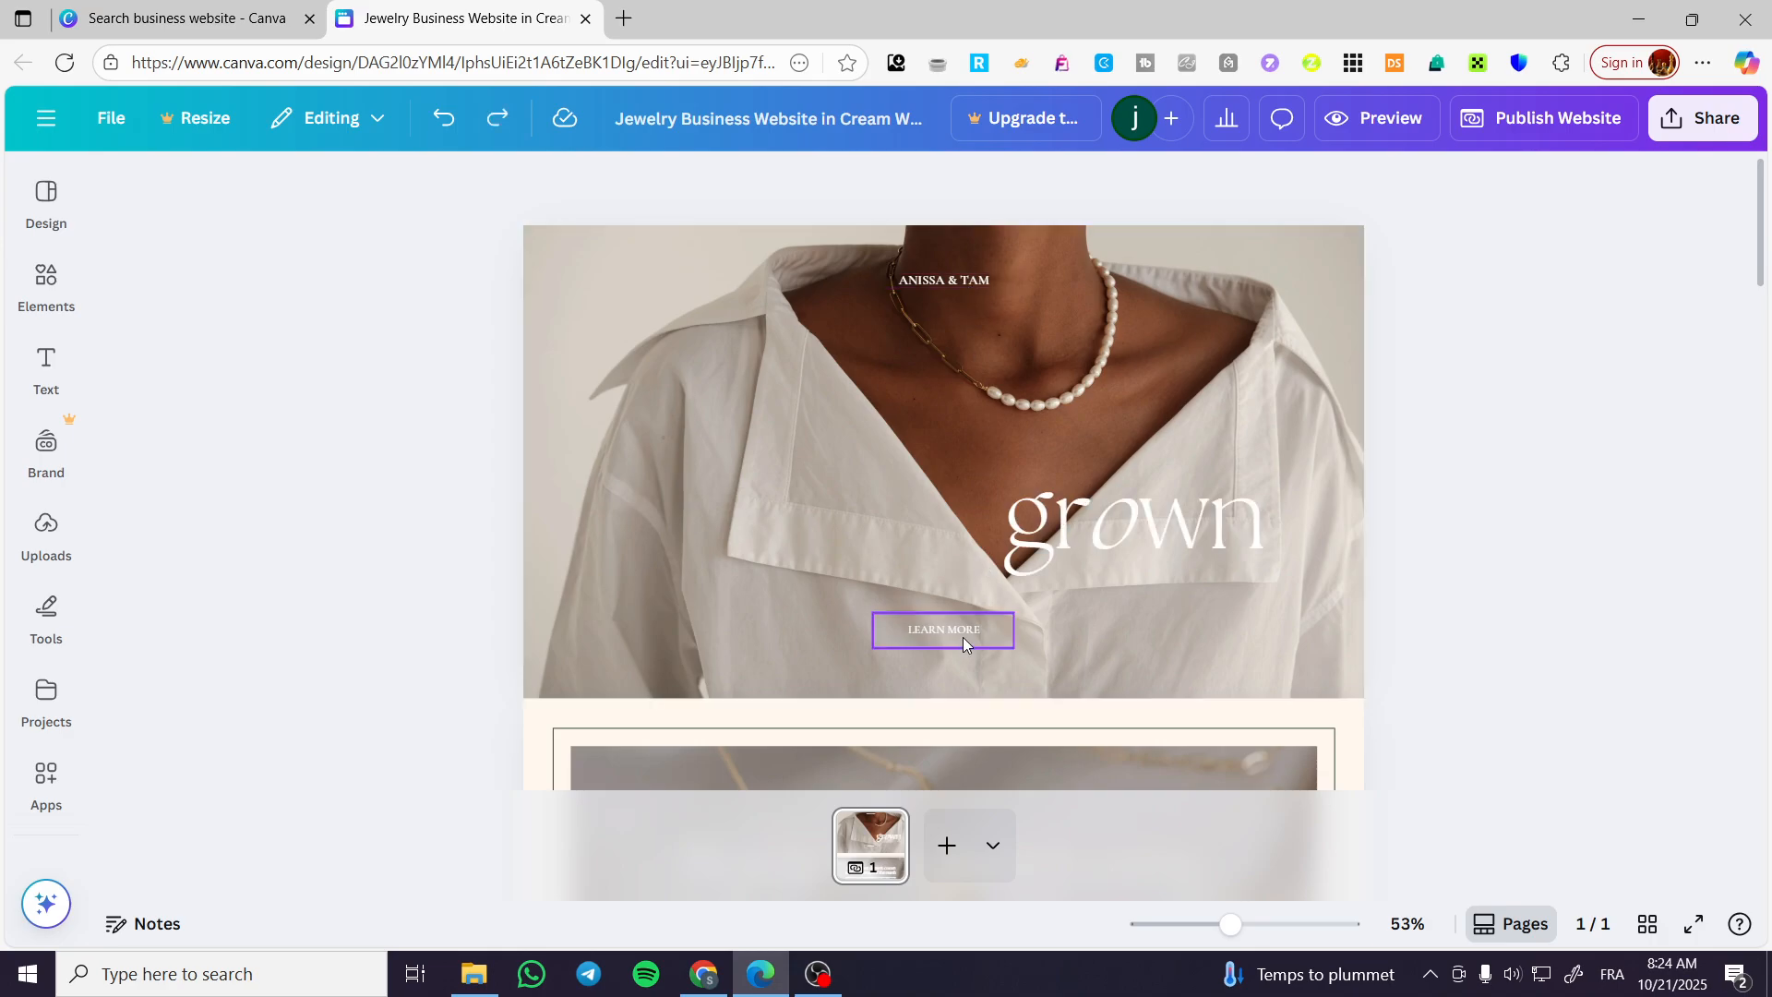
key(ctrl+z)
Move the "Beauty" and "grown" headings side by side onto one line across the middle of the hero section.
click(812, 418)
drag(812, 416, 813, 486)
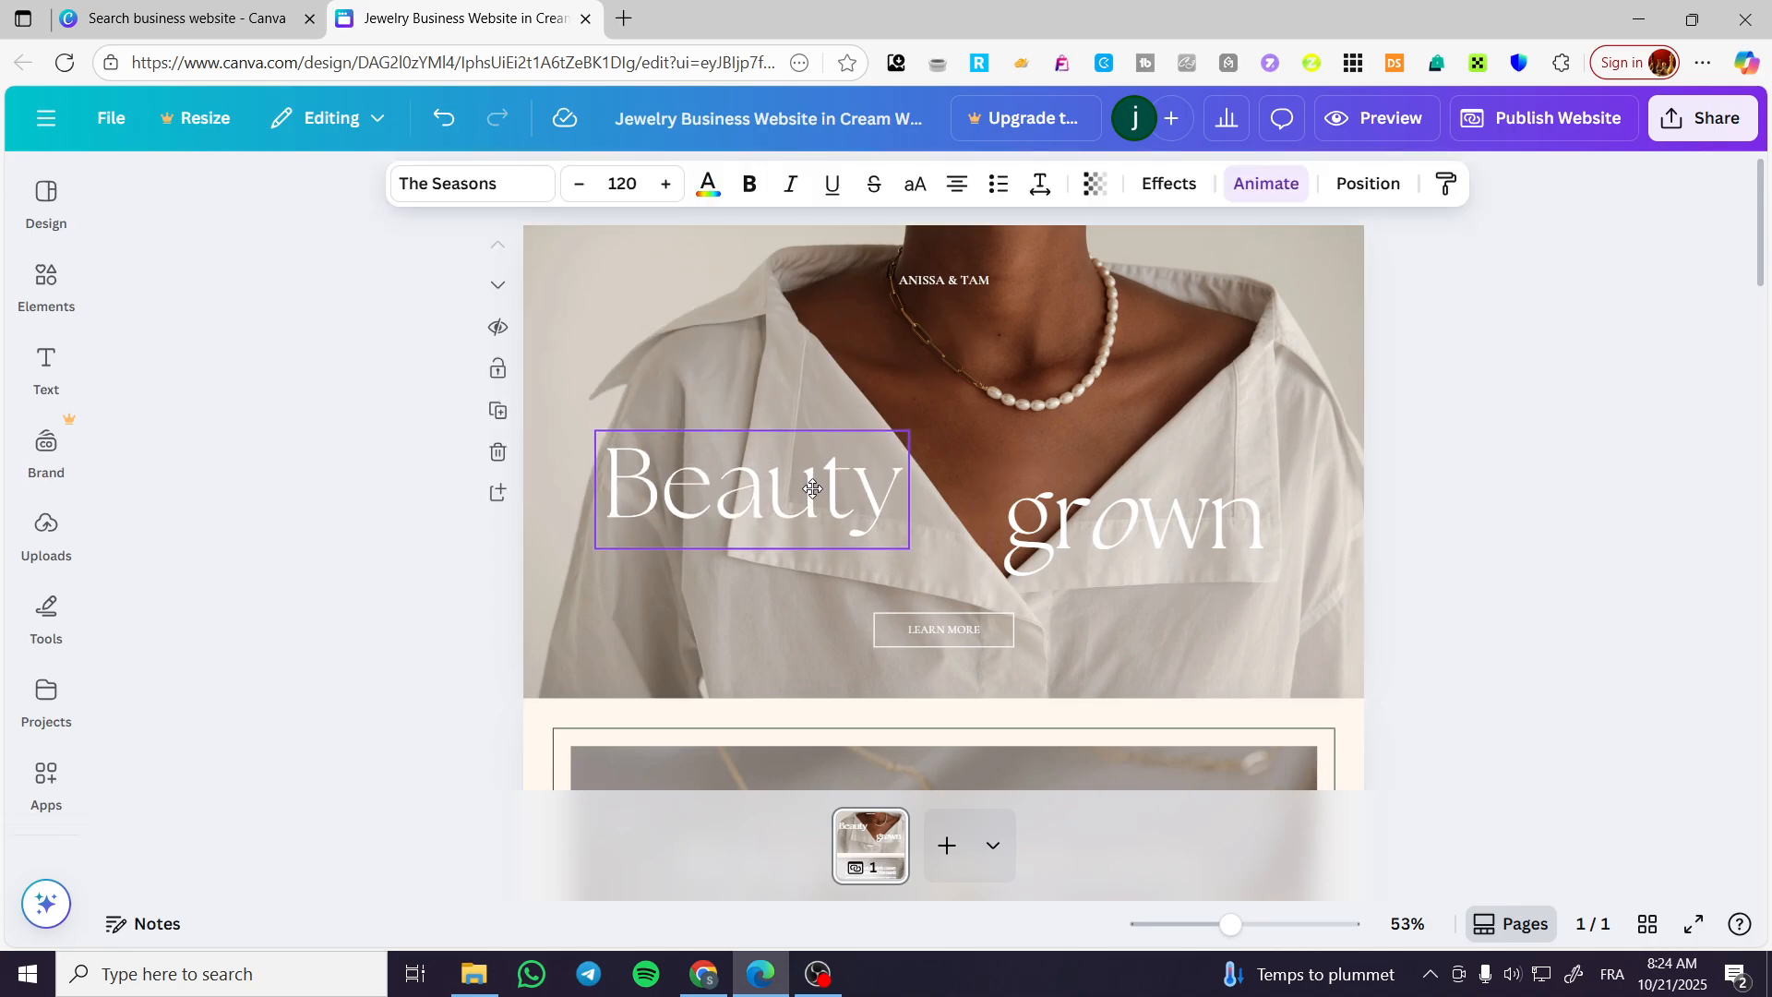
drag(1170, 539, 1170, 511)
drag(789, 500, 822, 500)
click(1083, 487)
drag(1084, 487, 1062, 488)
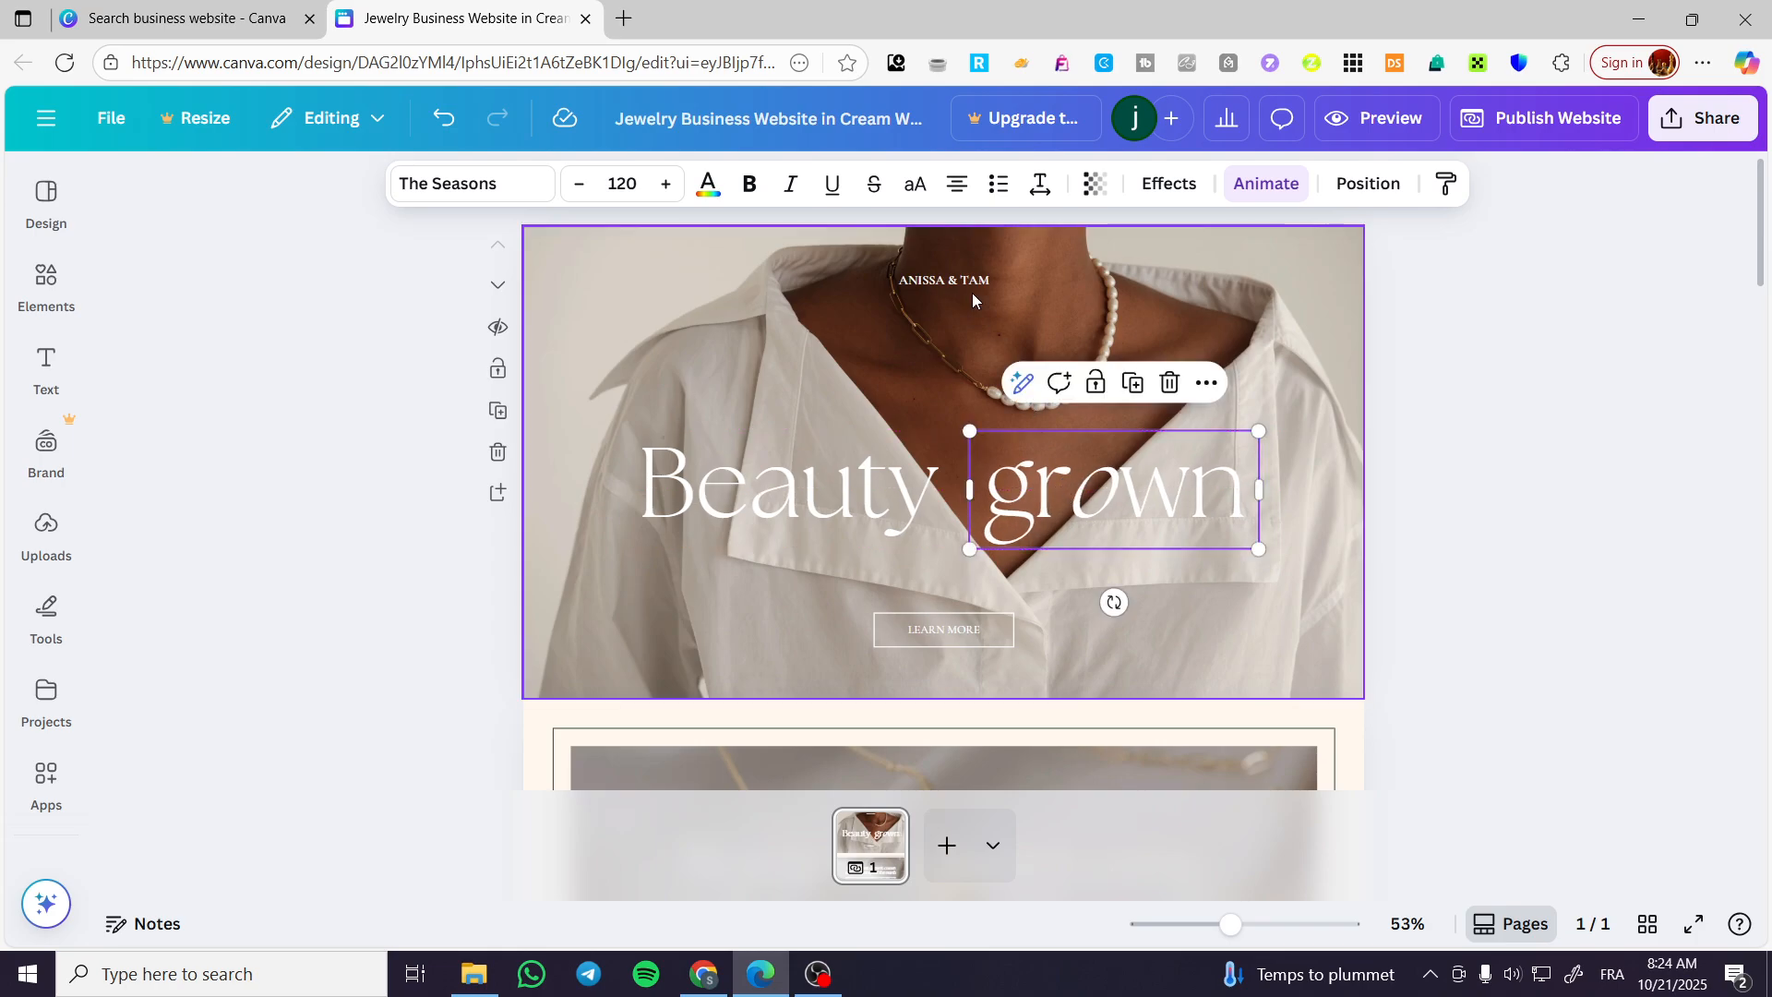
Replace the small brand name above the hero heading with "JACK'S JEWLERY".
double_click(944, 277)
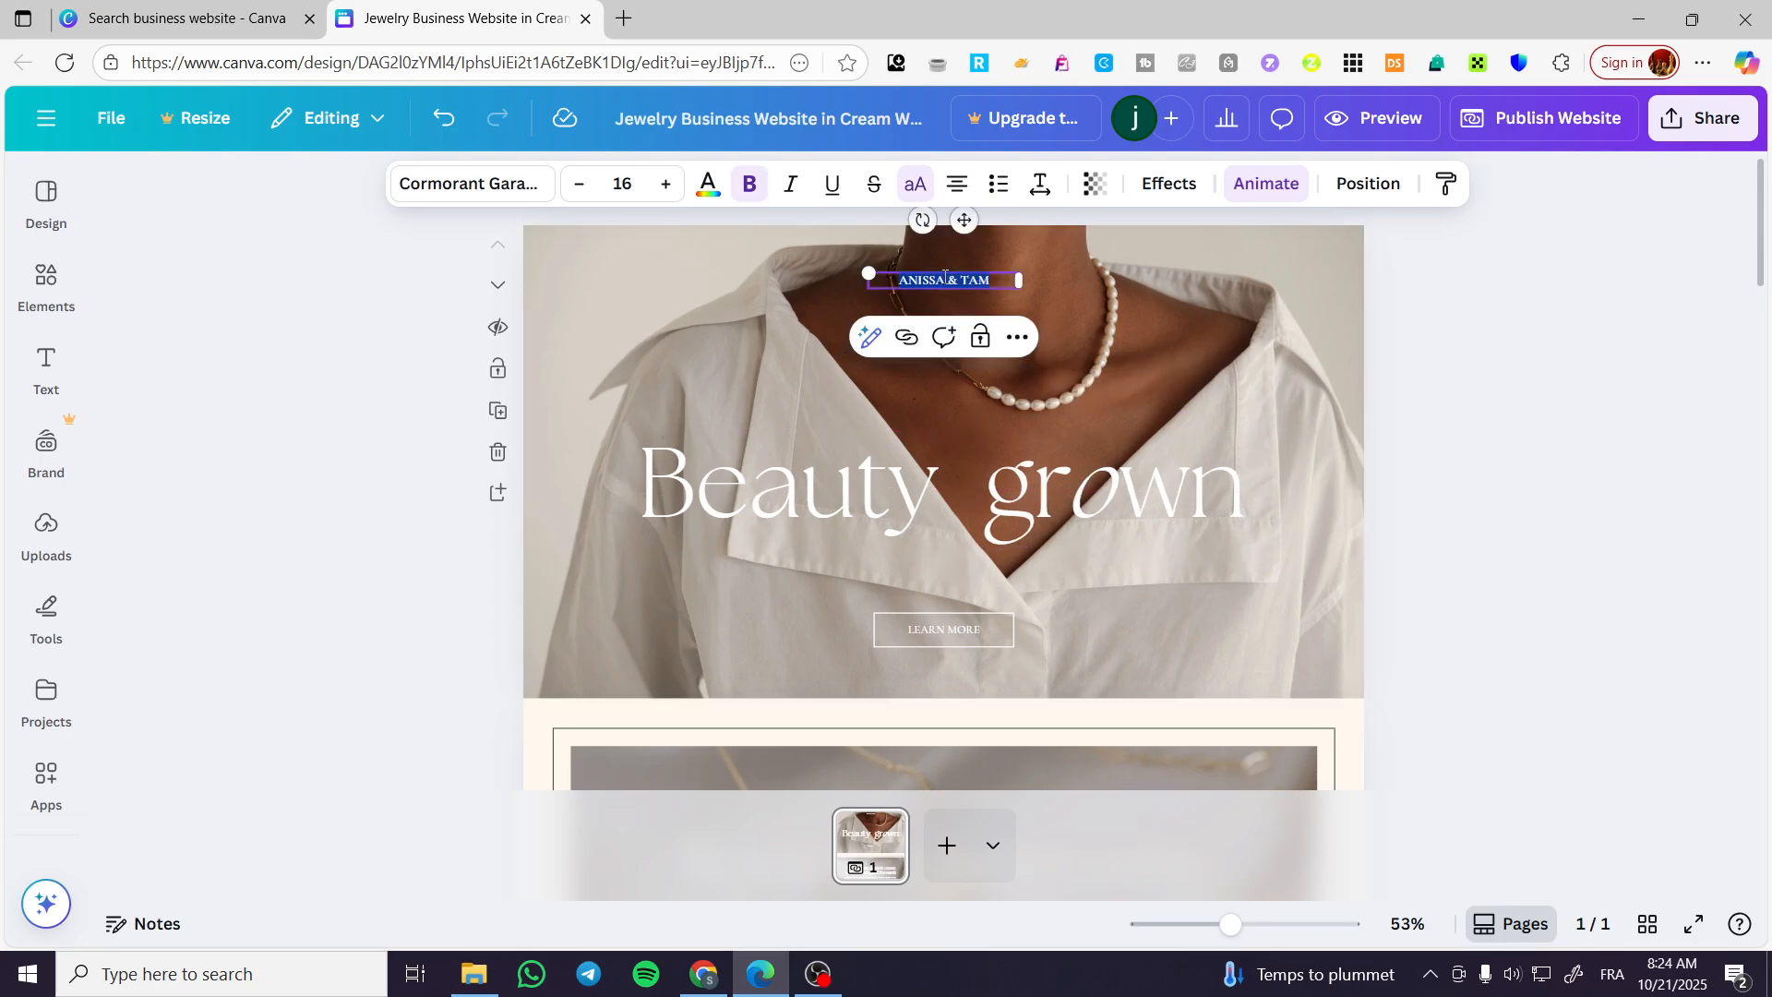
text(JACK'S JEWLERY)
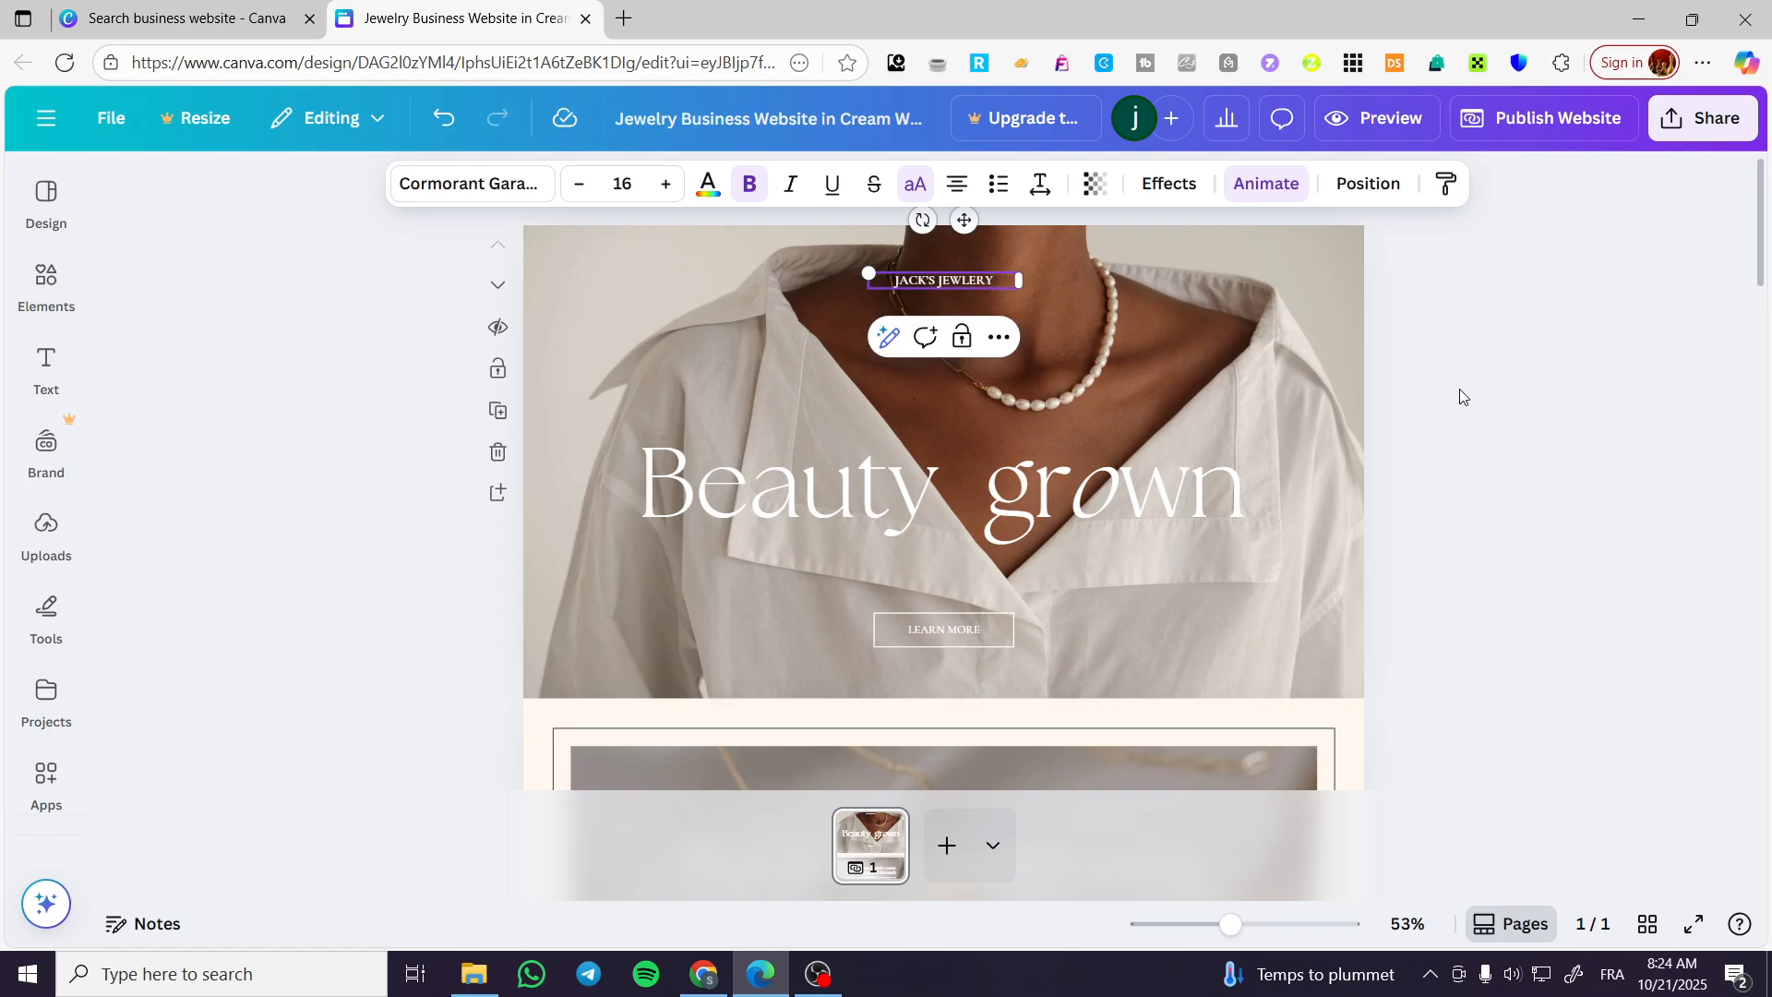
click(1474, 420)
click(973, 280)
click(1502, 415)
Remove the hero section's background photo and search the design elements for "jewelry".
click(1277, 360)
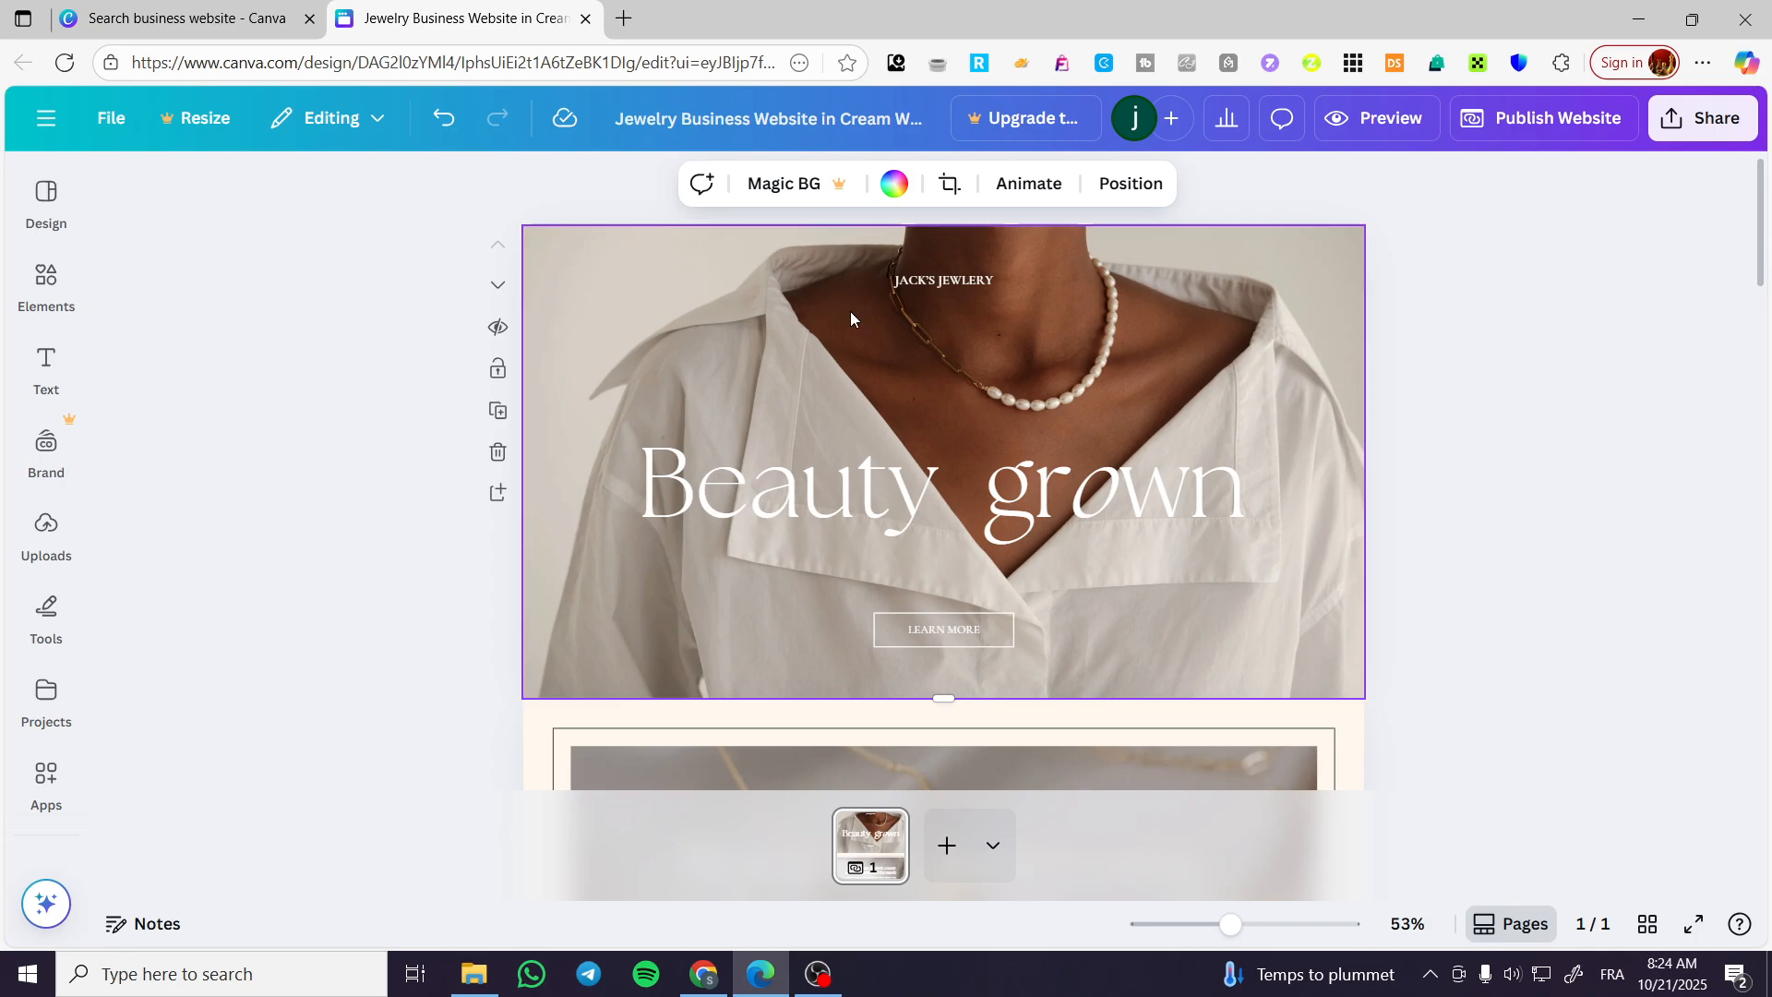
key(Delete)
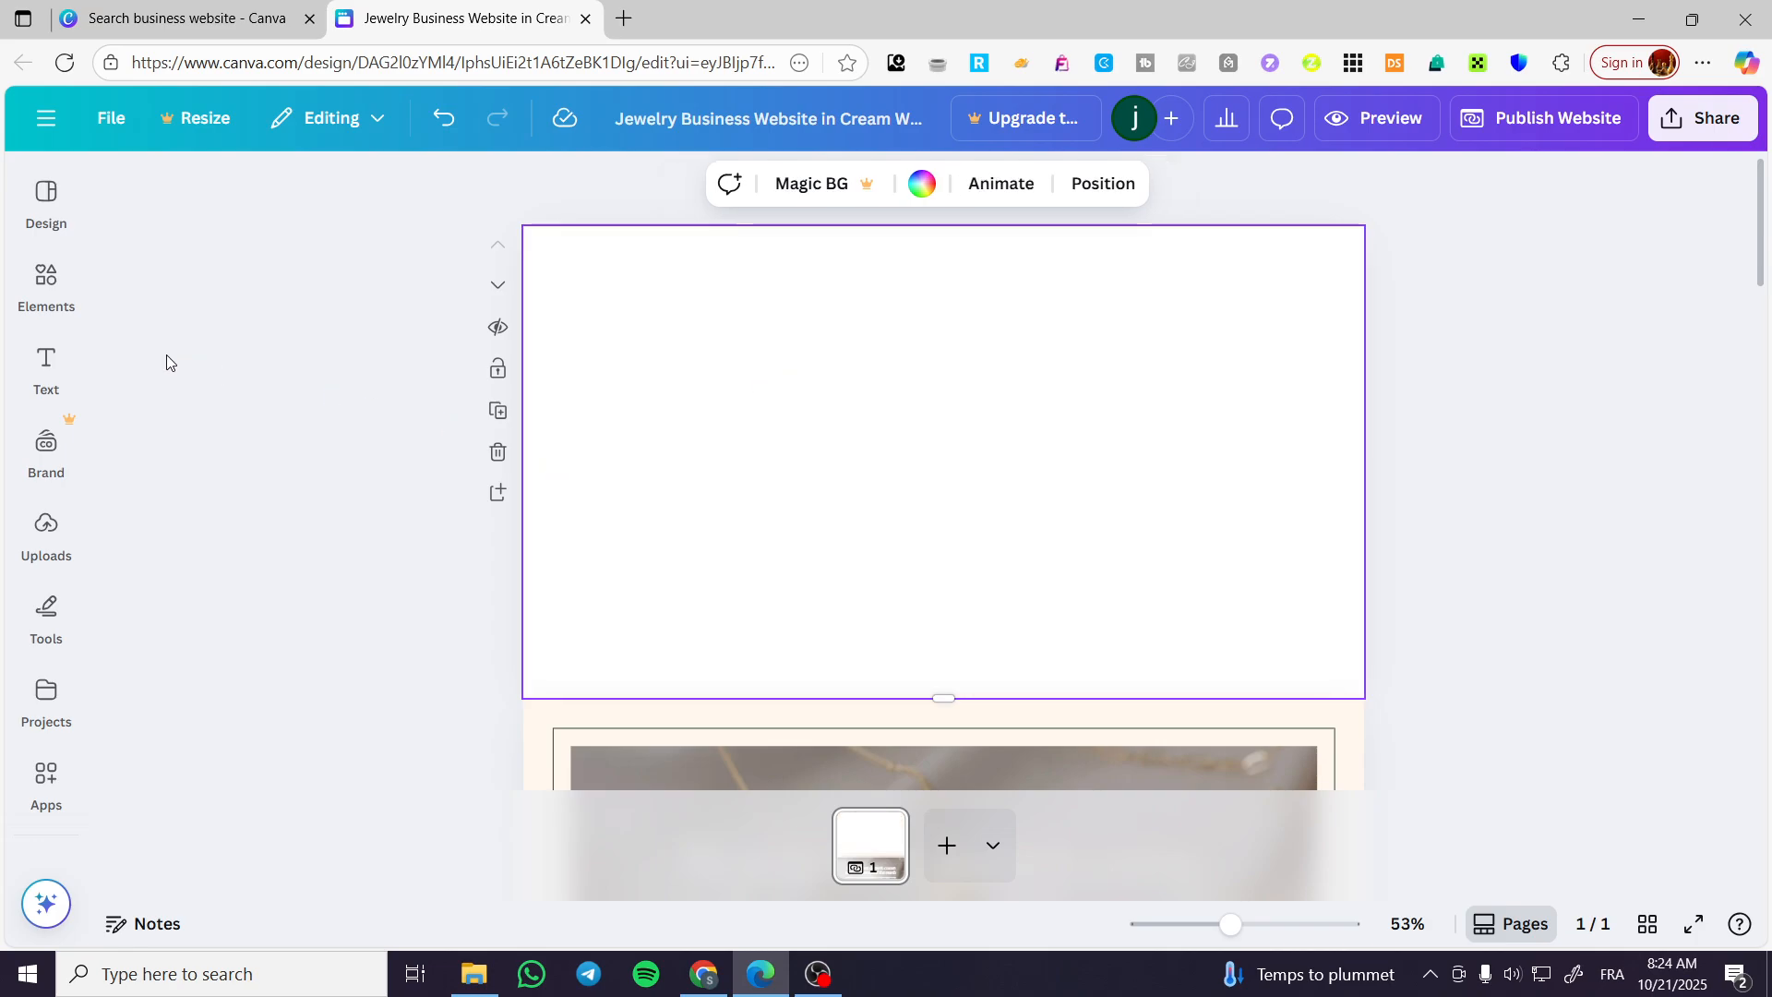
click(37, 288)
click(312, 193)
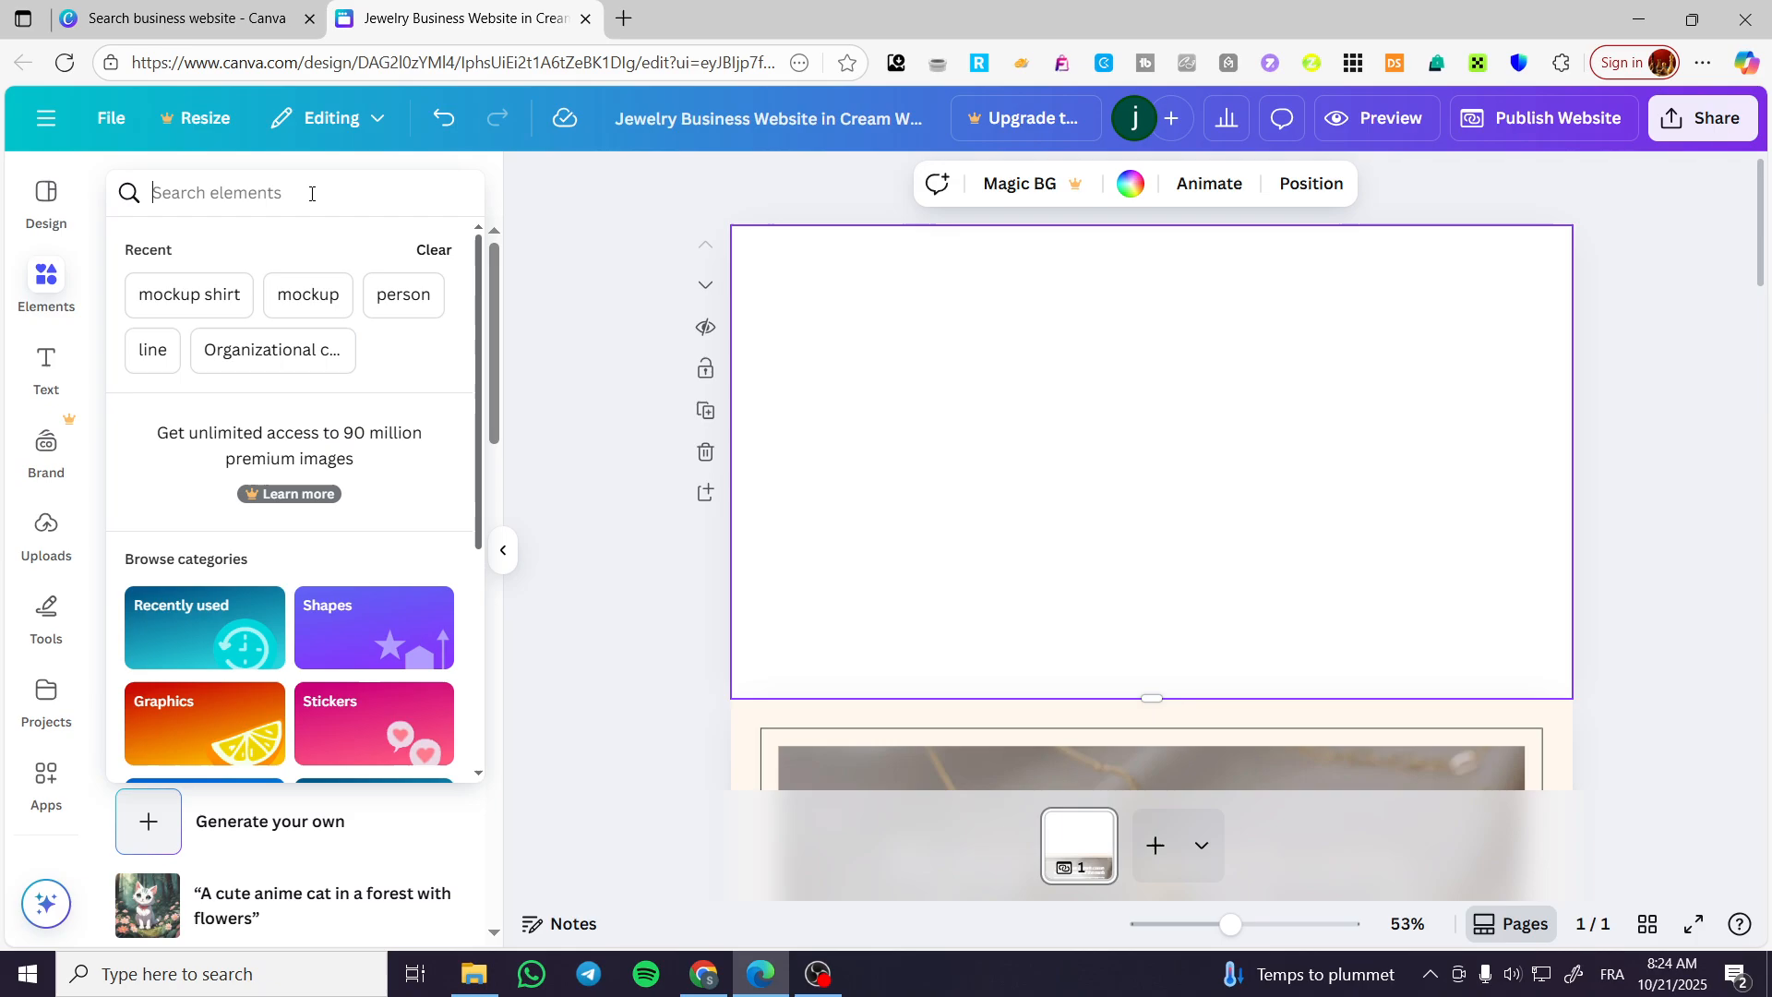
text(jew)
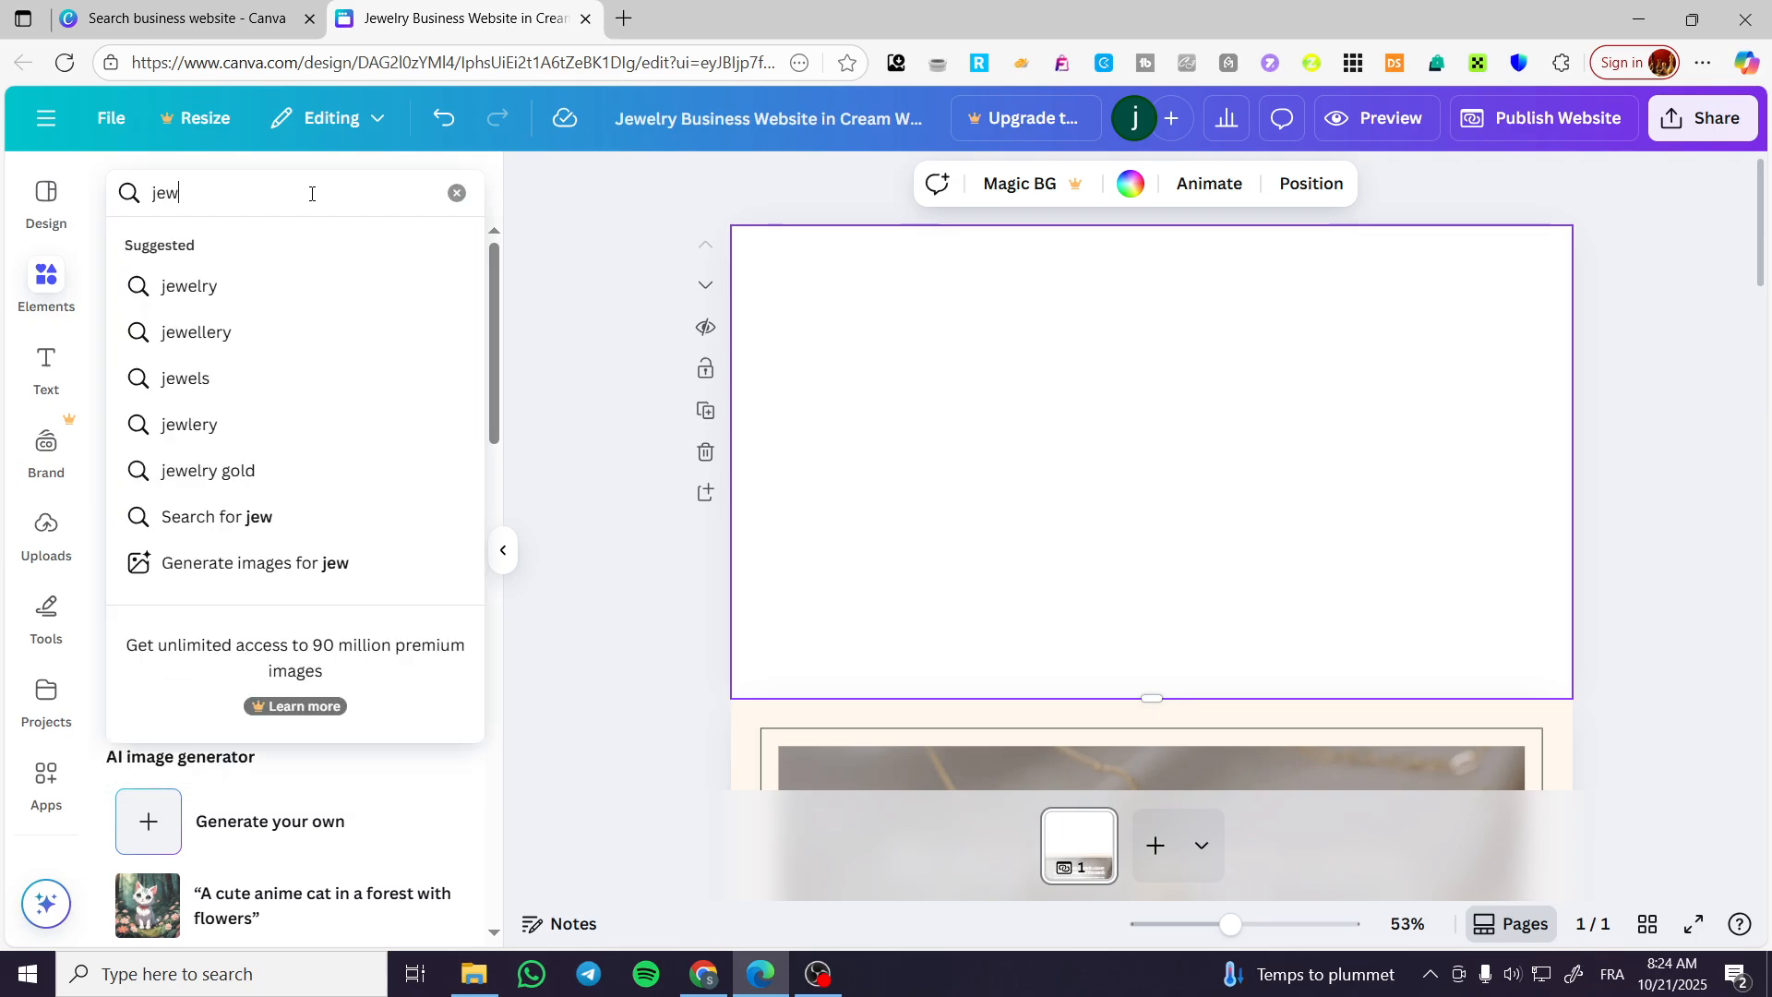
key(Down)
key(Return)
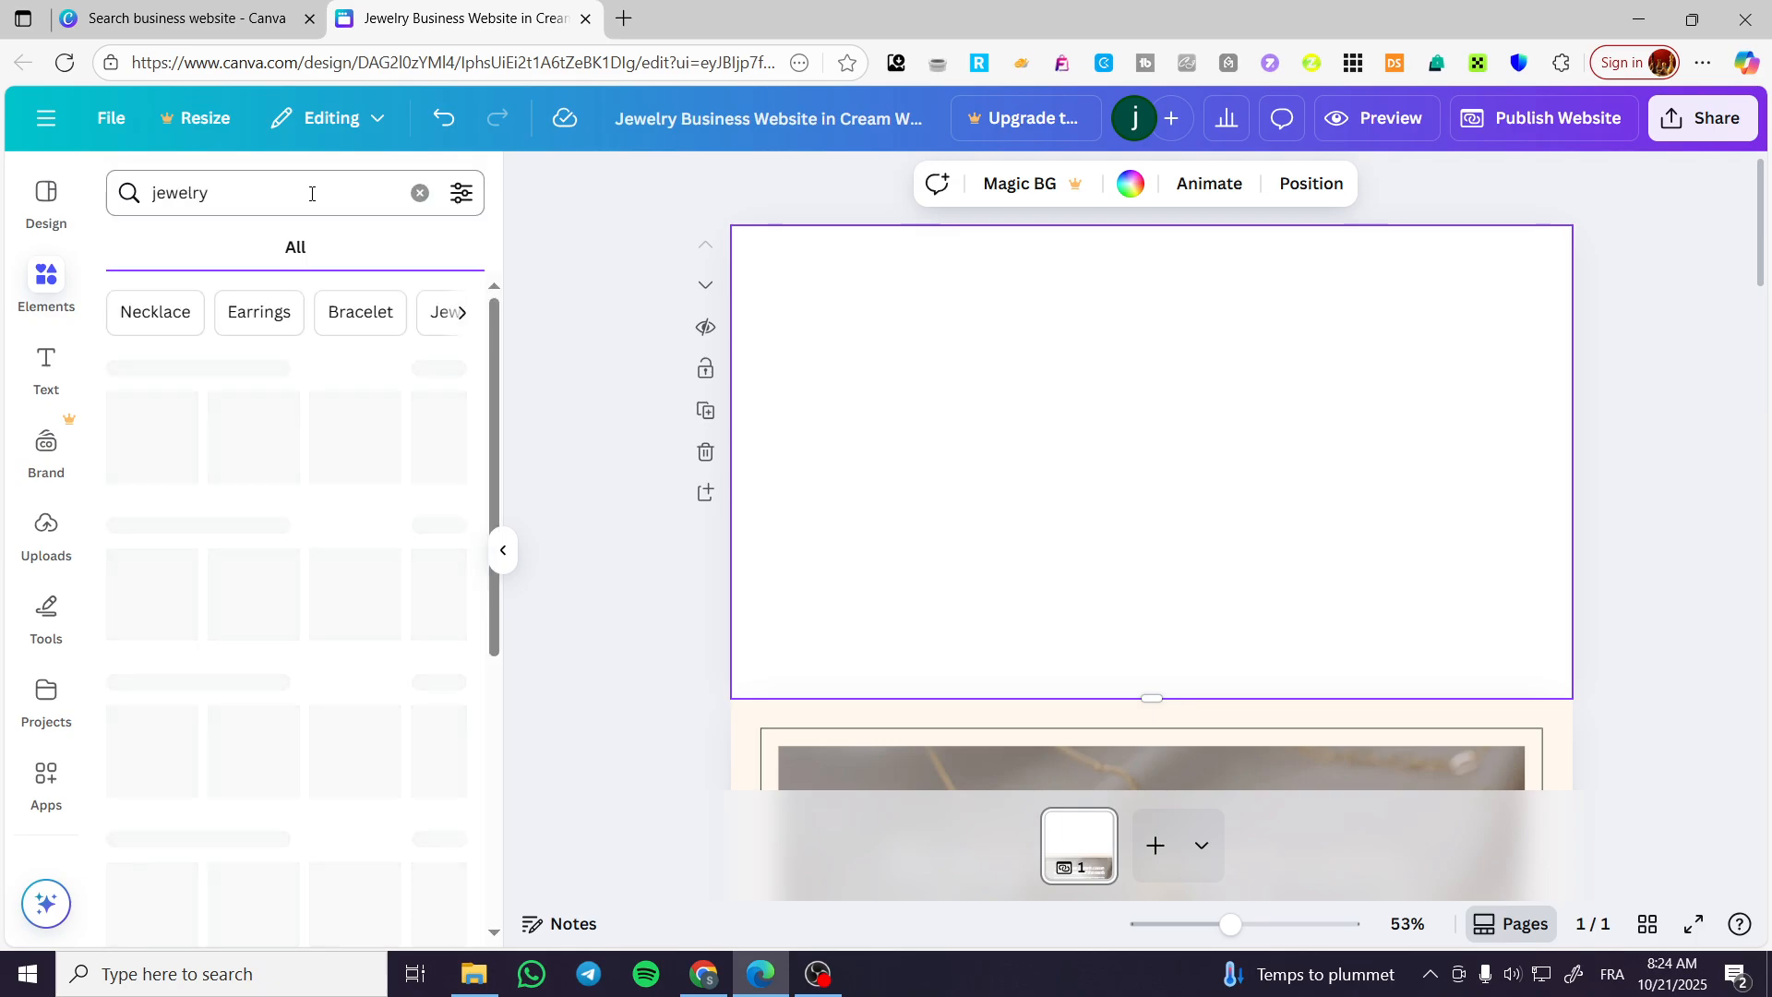
Correct the brand name above the hero heading to read "JACK'S JEWELRY".
click(143, 190)
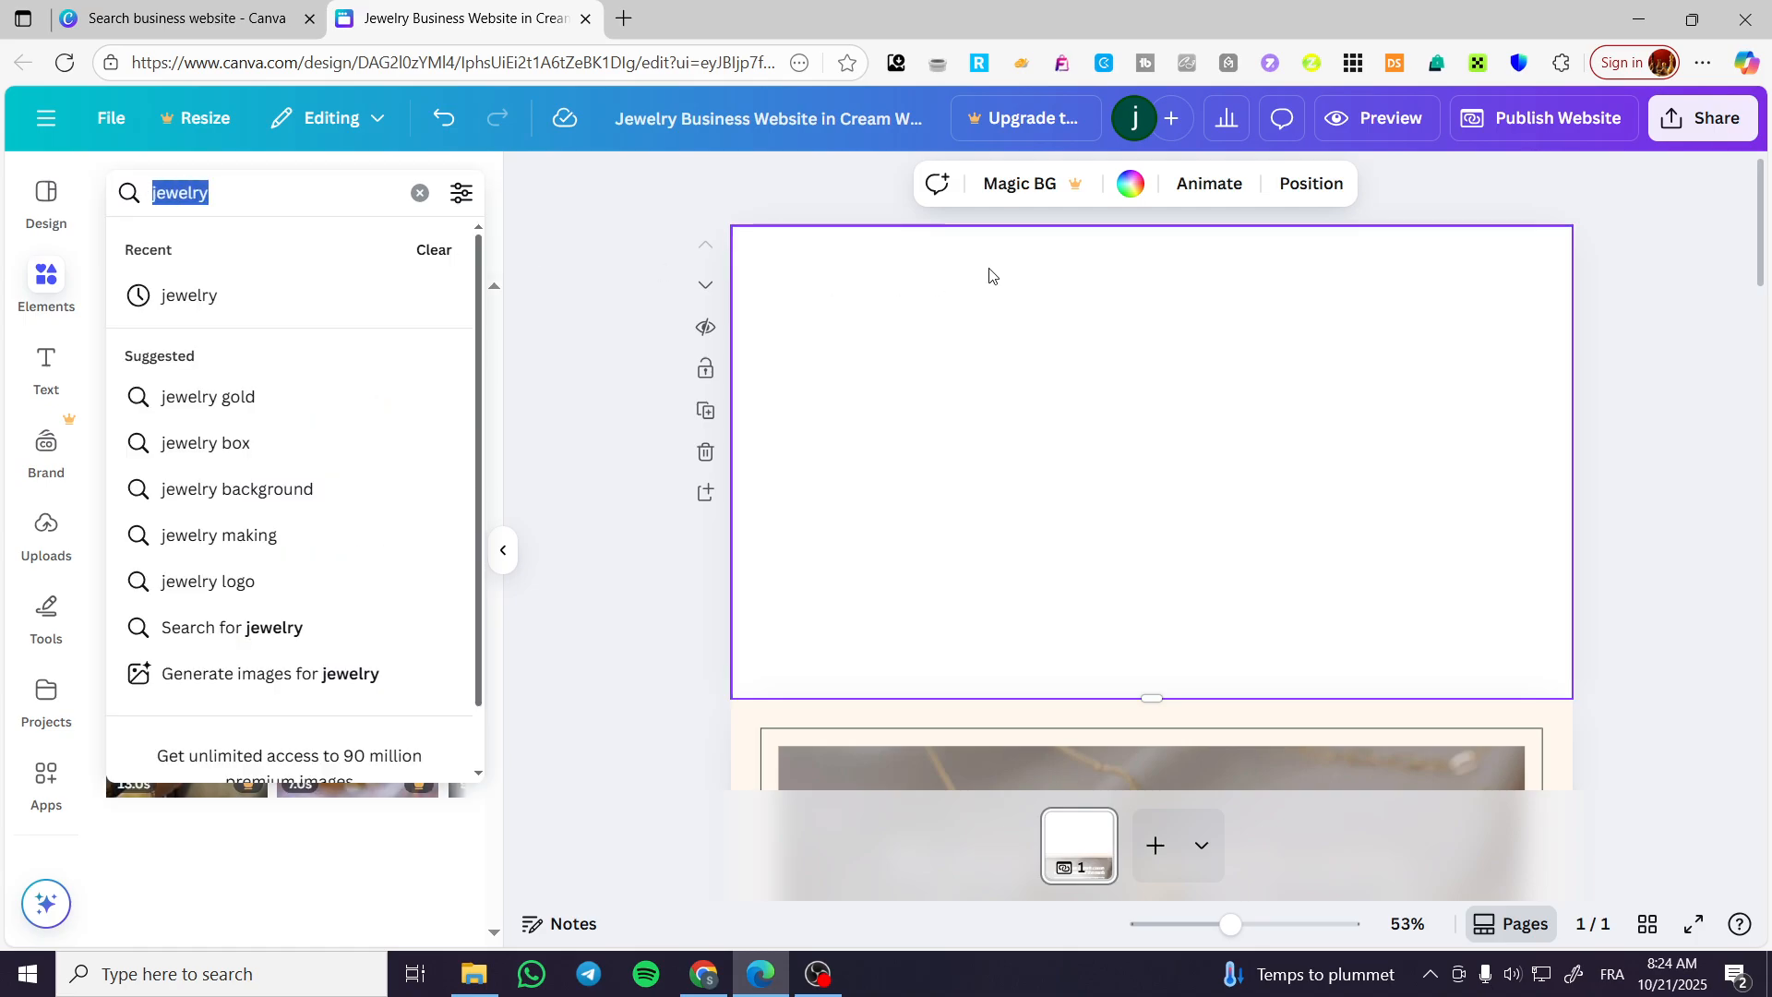
click(1181, 277)
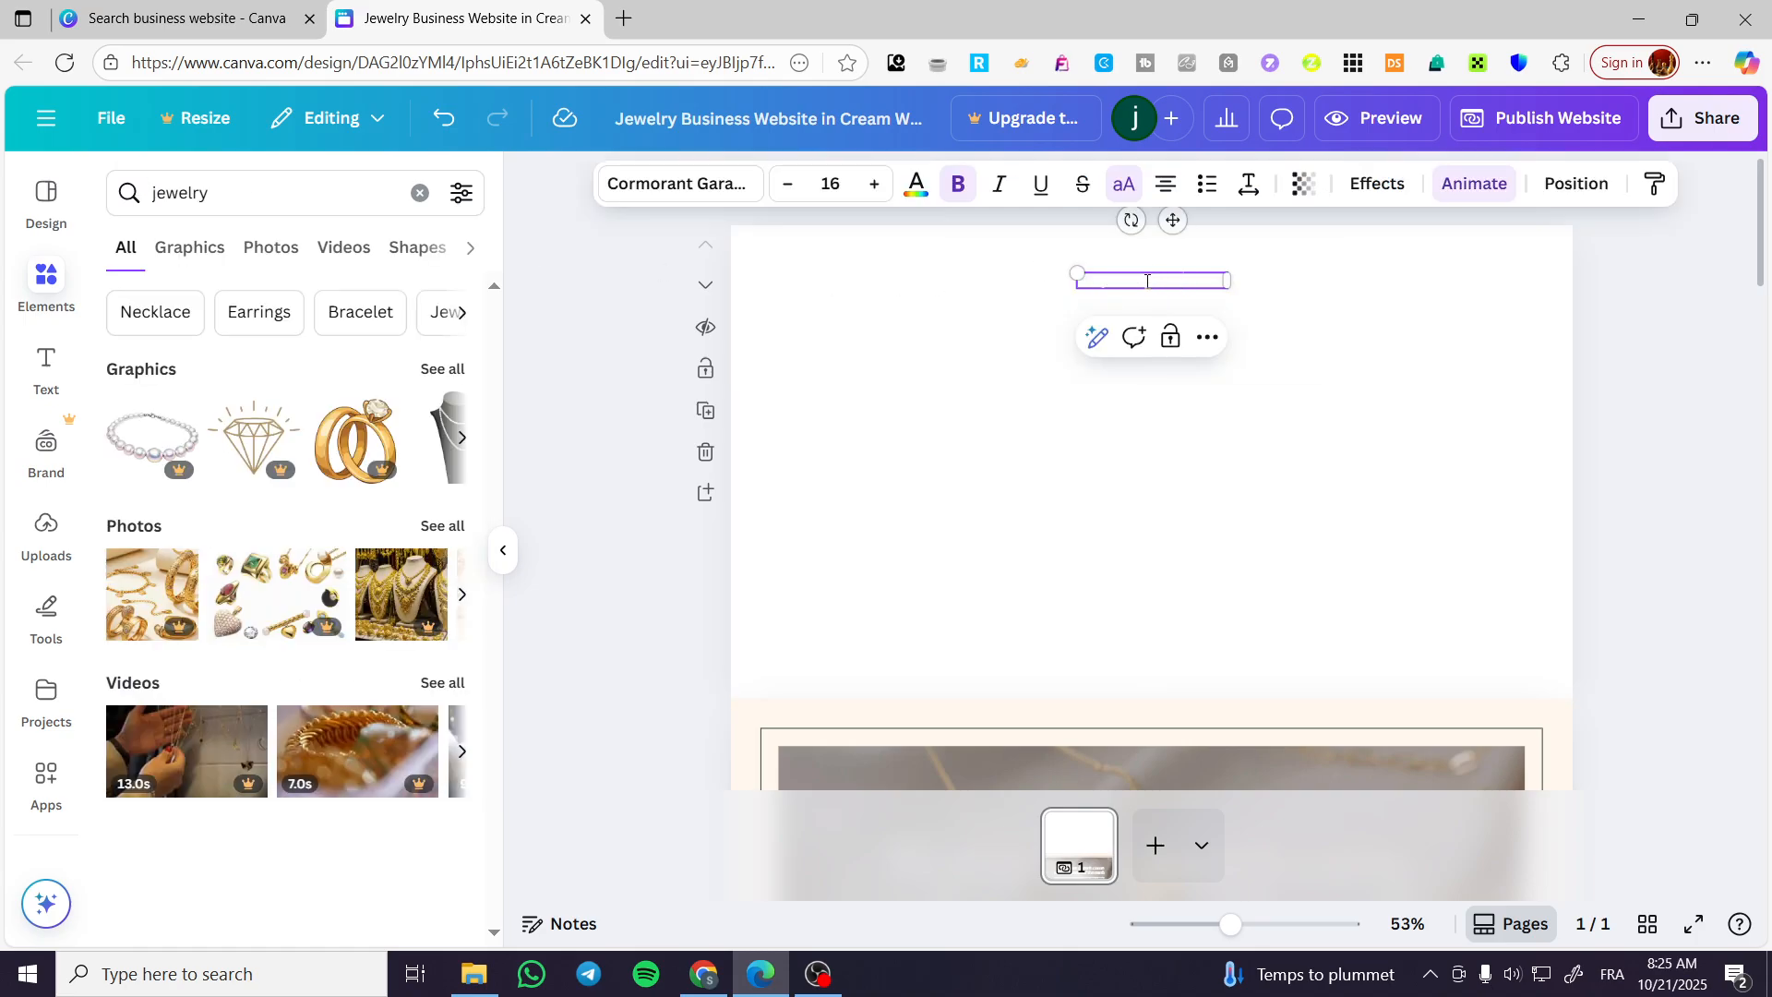
key(BackSpace)
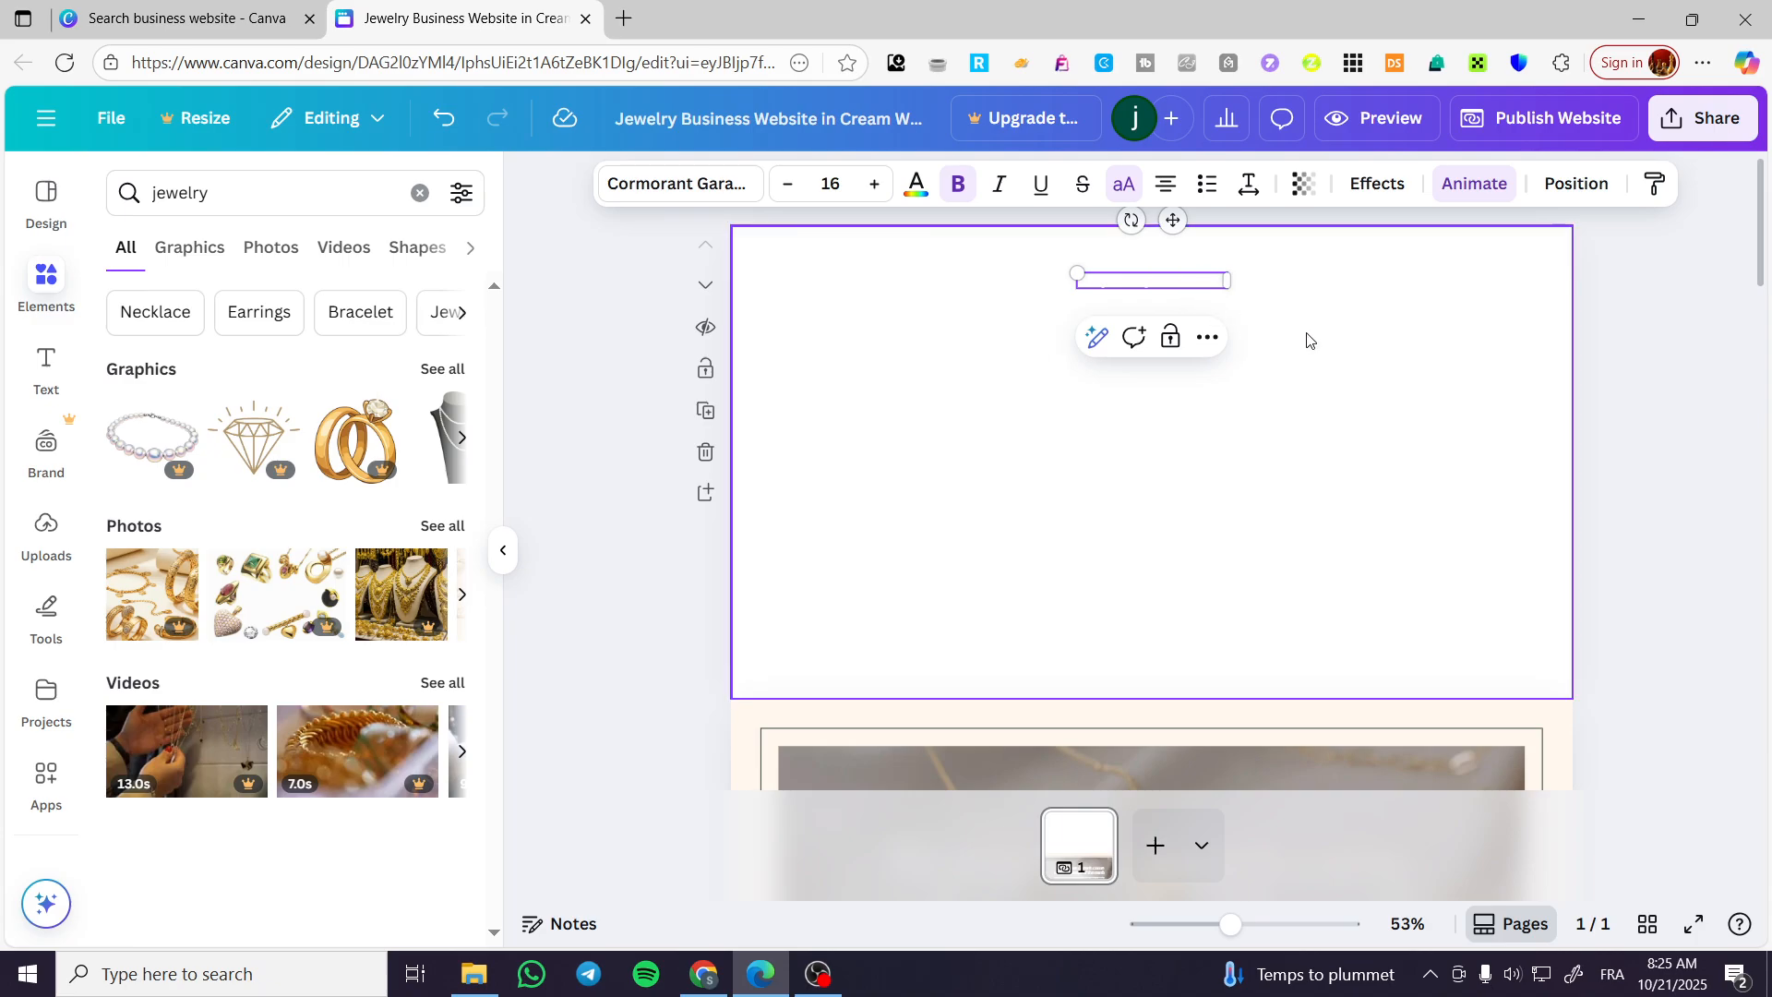
click(1307, 341)
Browse all the jewelry photo results and add the photo of the jewelry store interior to the page.
click(443, 527)
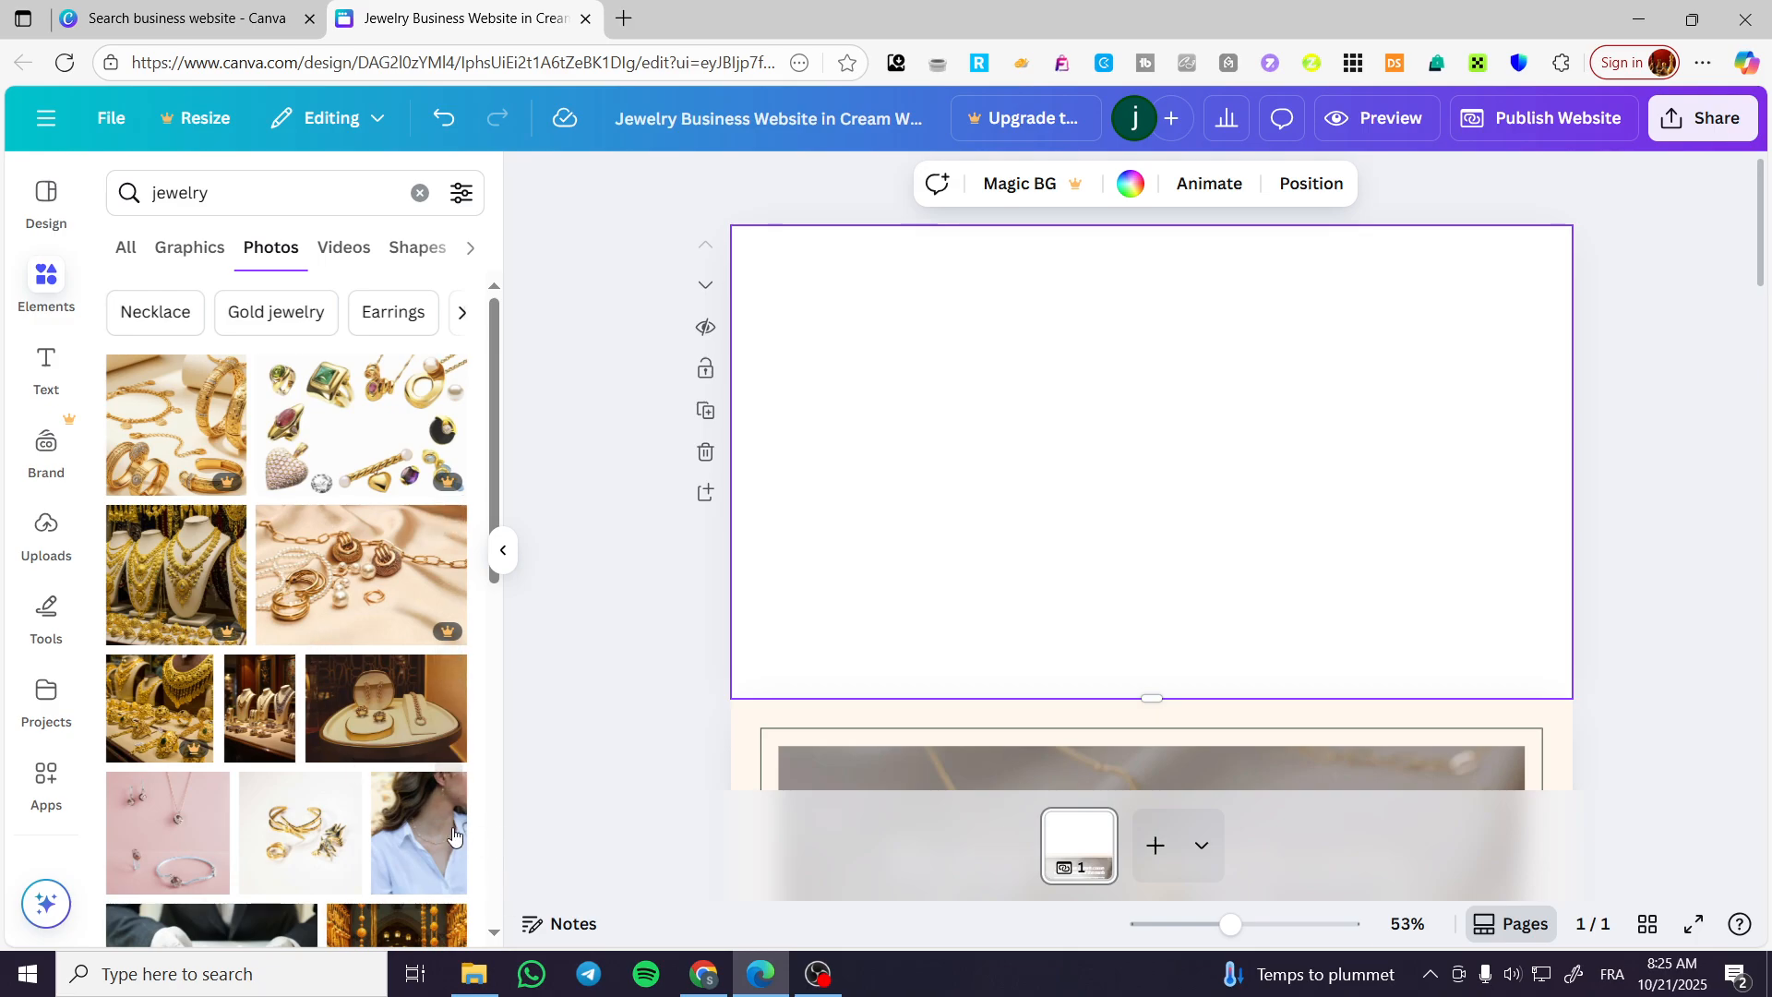
scroll(452, 835, down, 6)
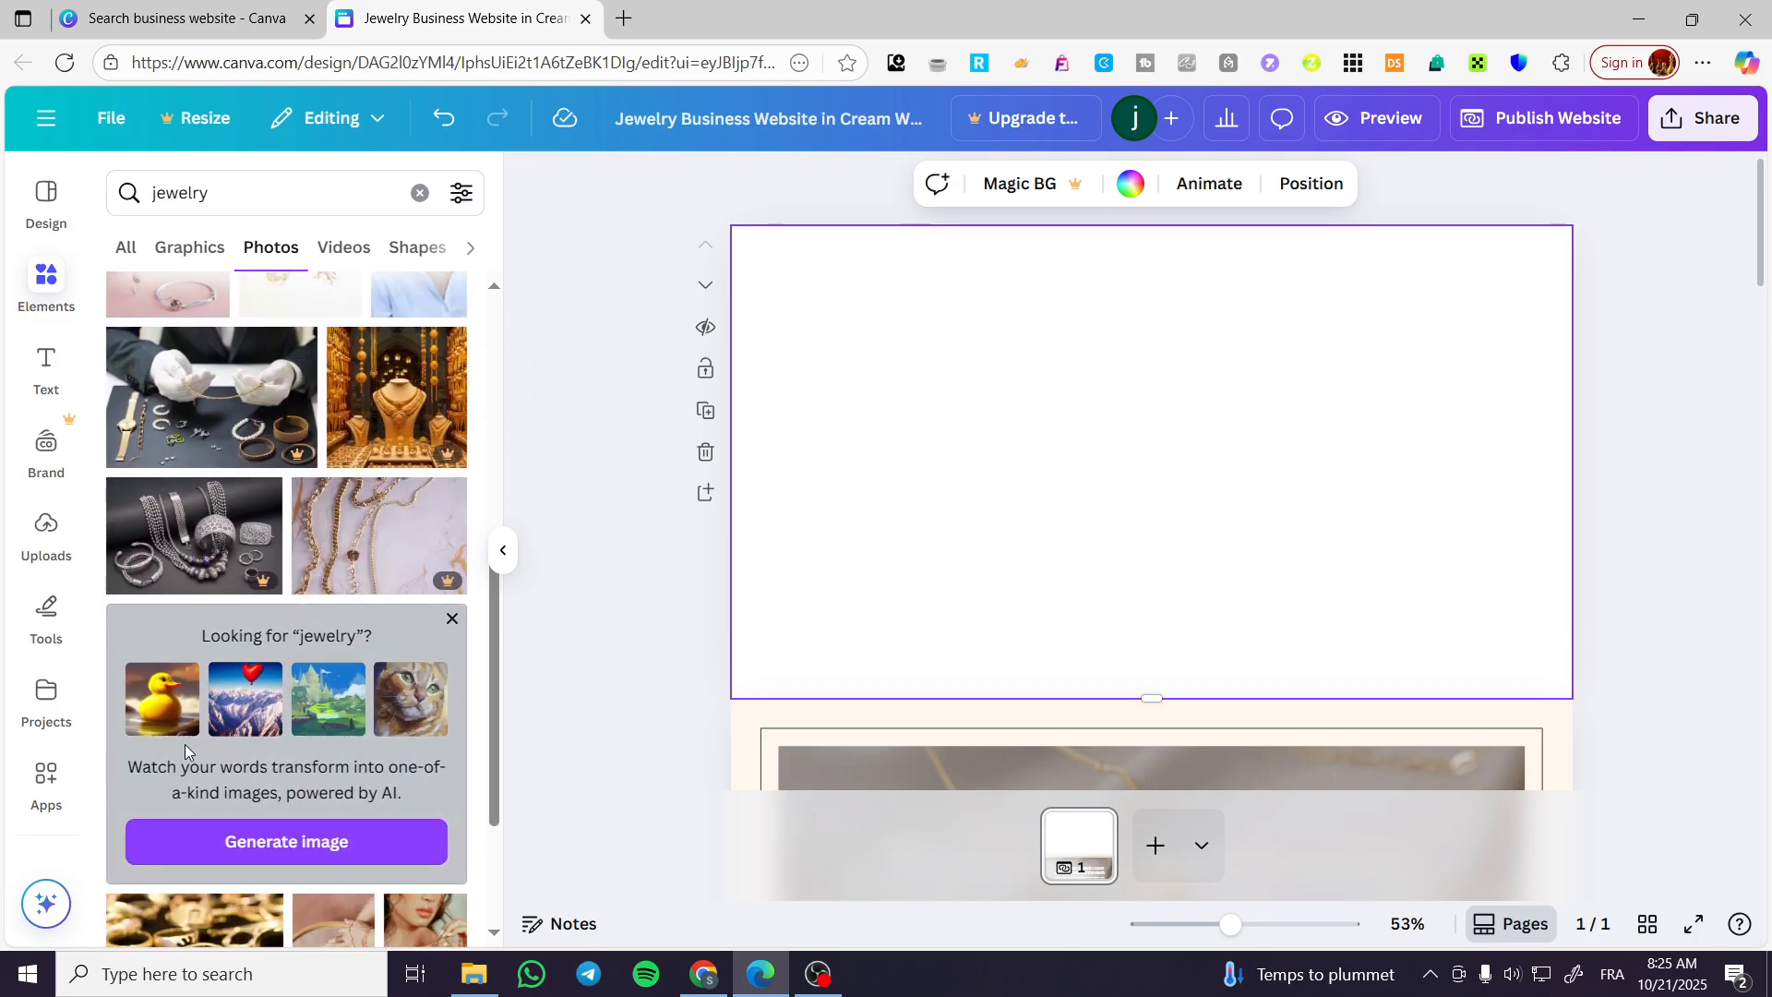
scroll(198, 656, down, 3)
scroll(202, 630, down, 3)
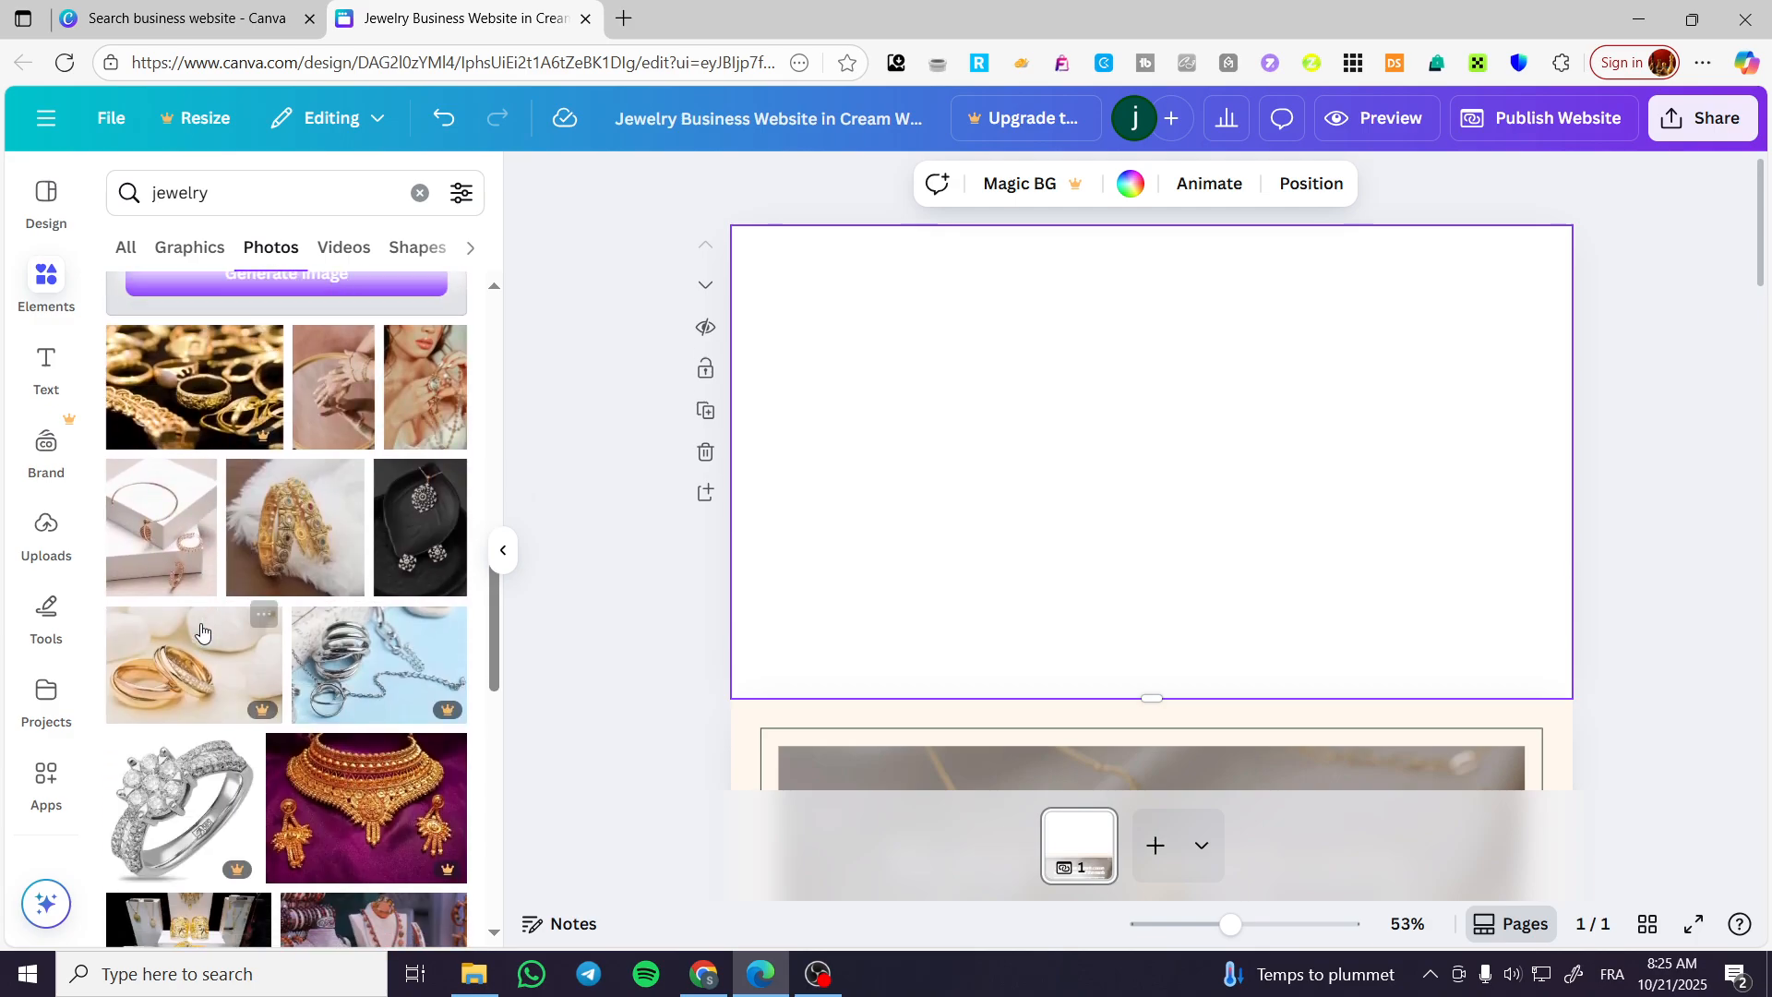
scroll(204, 633, down, 4)
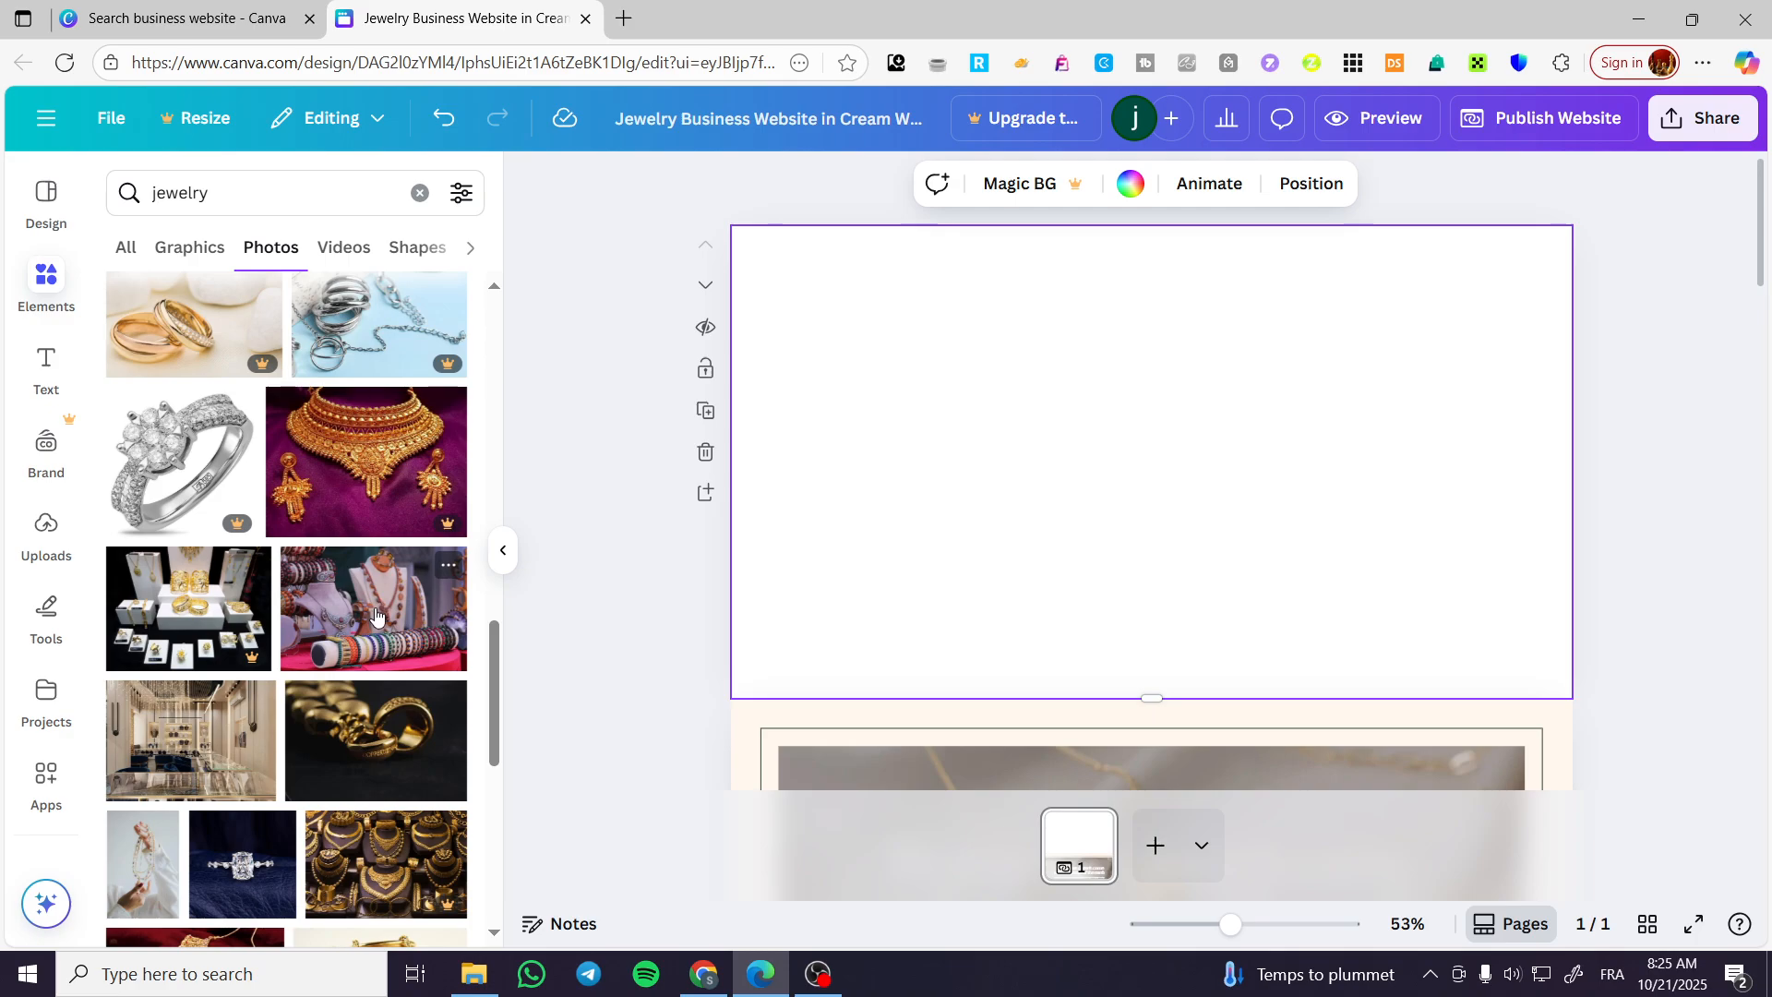
click(259, 736)
Align the store photo with the hero section's upper-left corner and enlarge it to the full page width, about 1,366 × 976.
drag(1104, 355, 945, 311)
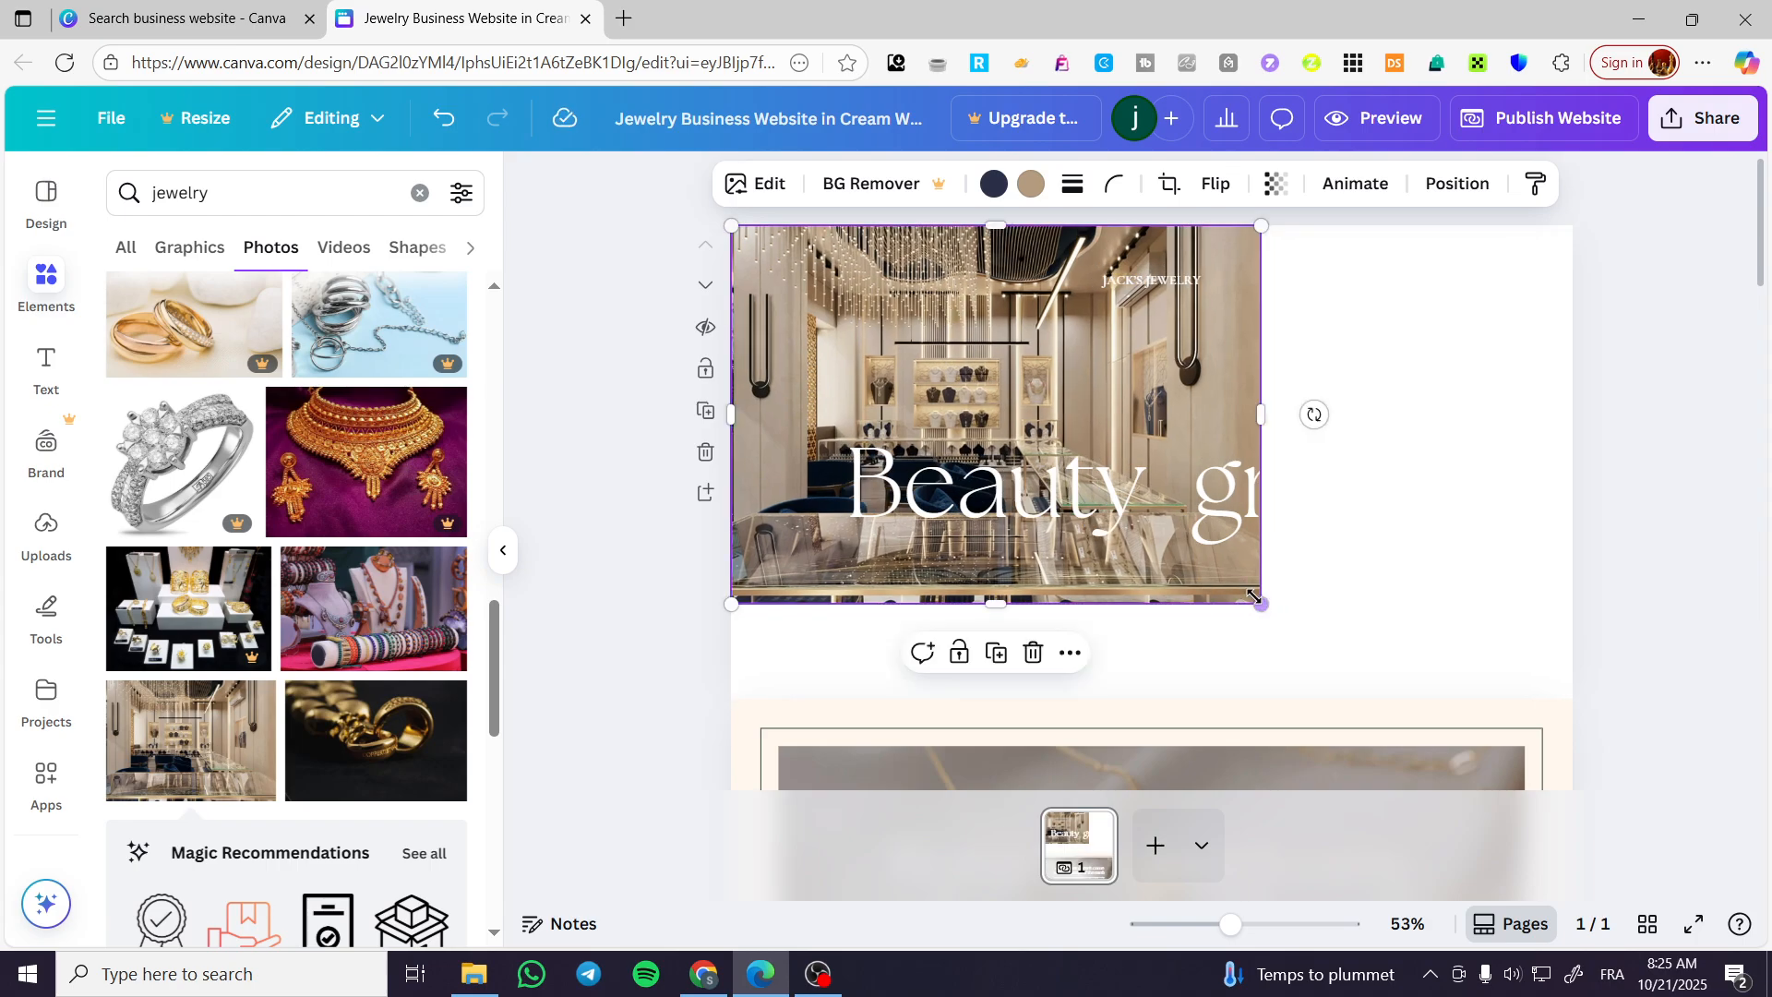
drag(1254, 596, 1690, 674)
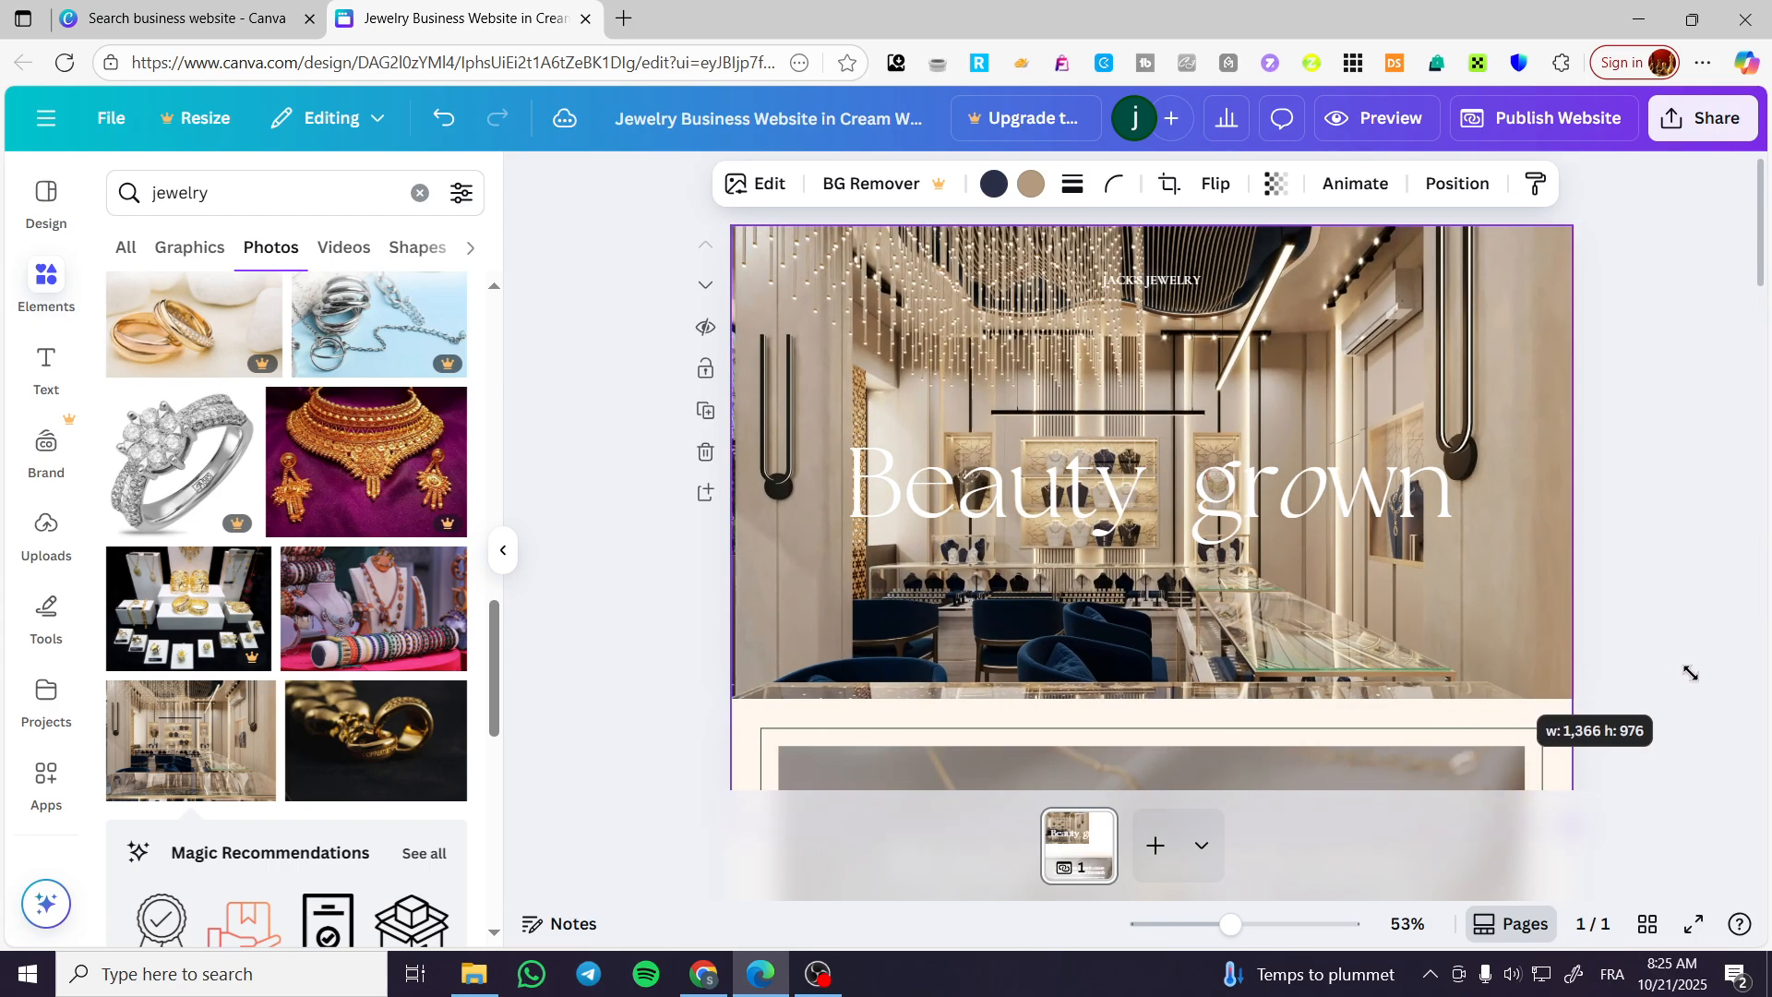
click(1714, 707)
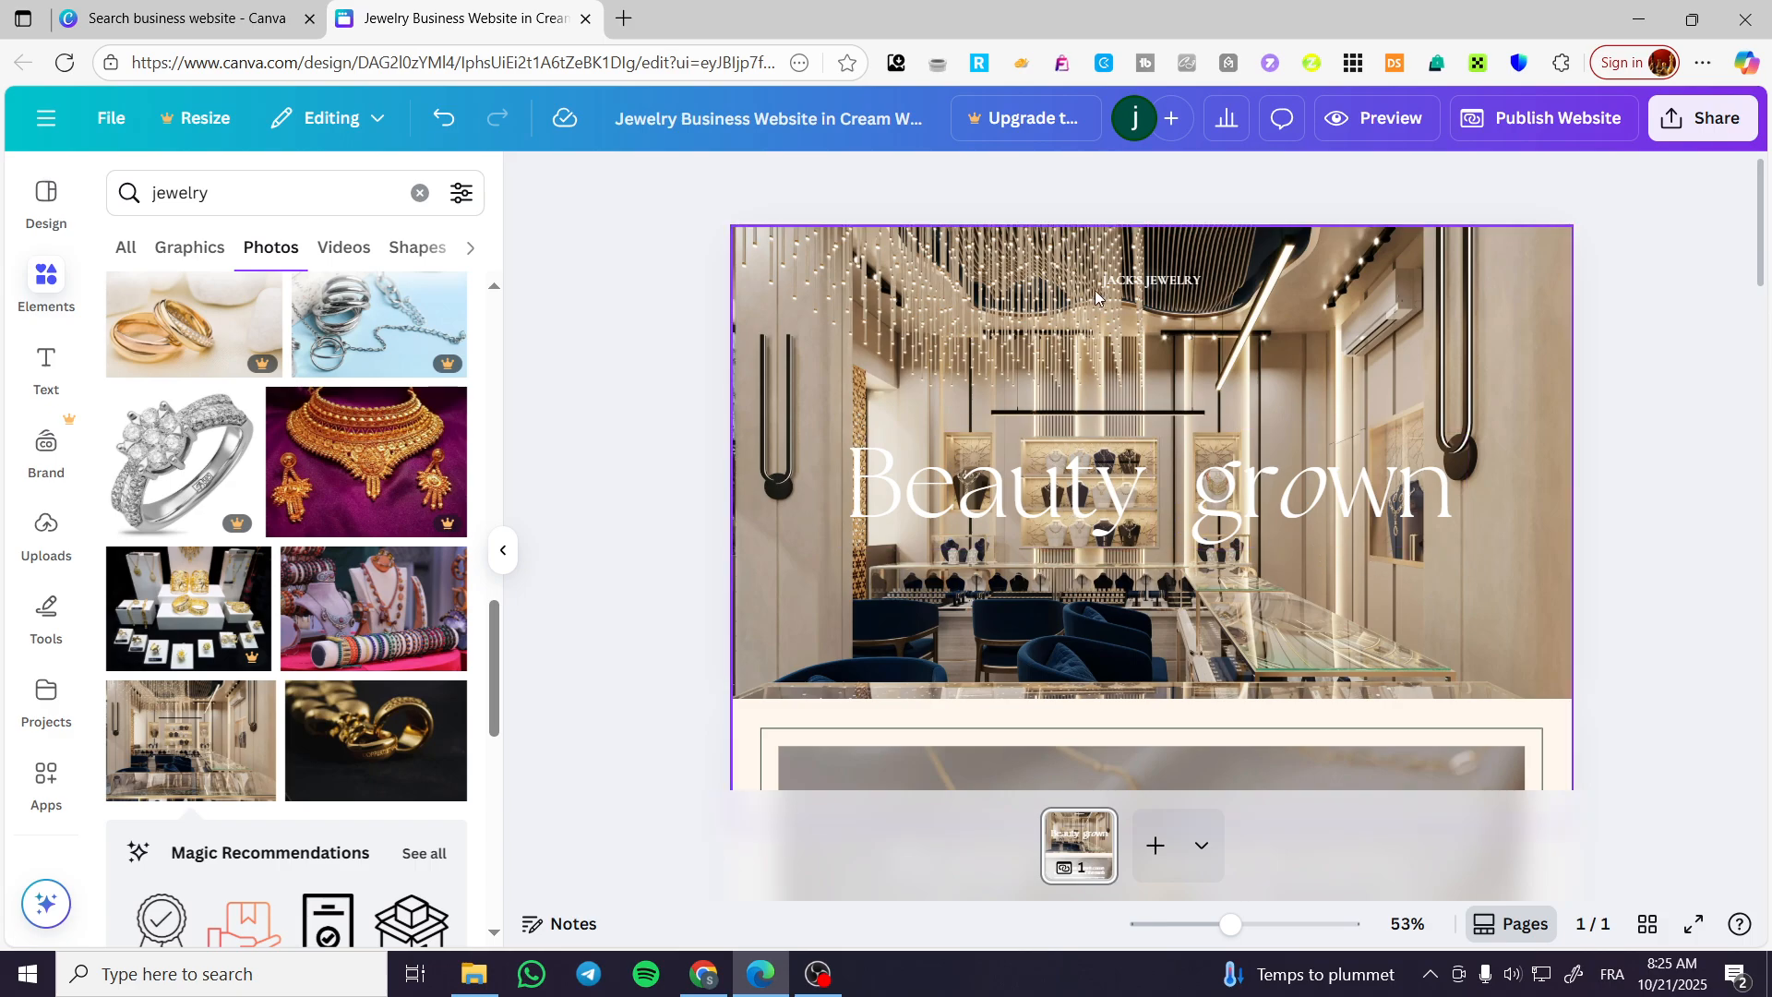
Nudge the "JACK'S JEWELRY" brand name so it sits centered above the hero heading.
drag(1138, 279, 1122, 277)
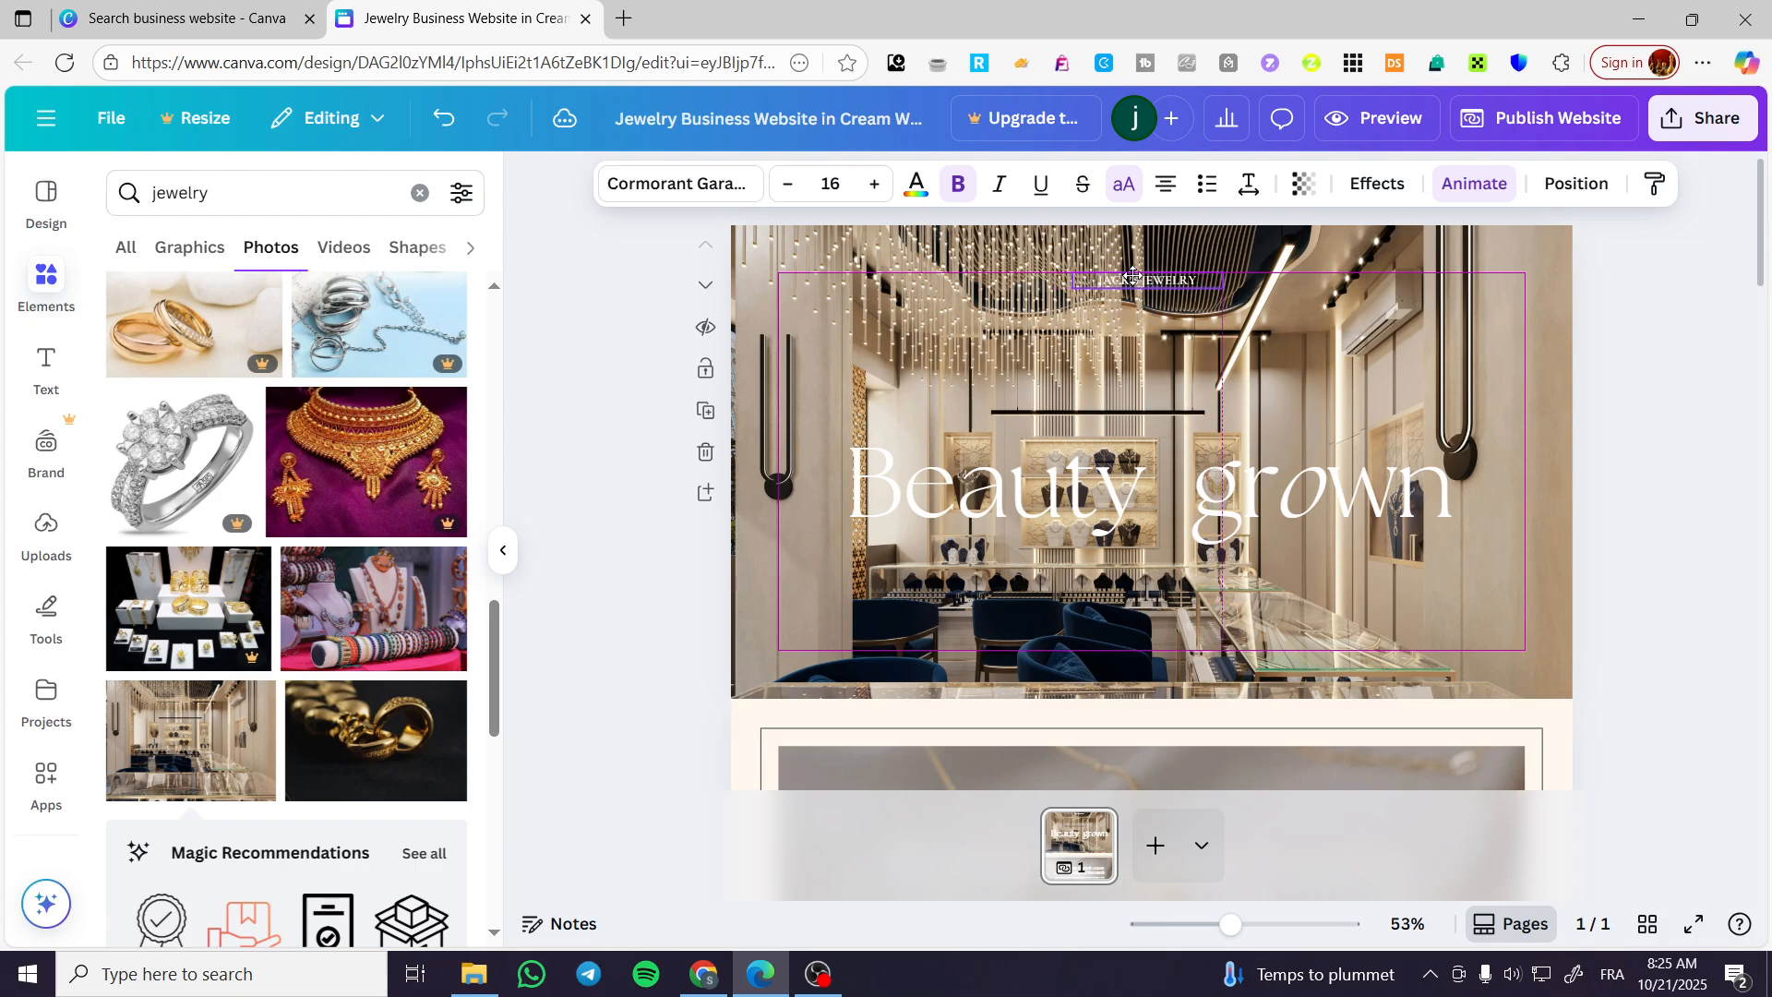
drag(1137, 277, 1140, 278)
Review the remaining page sections with the elements panel collapsed, from the hero to the footer, and return to the Theia Collection products.
scroll(1339, 466, down, 5)
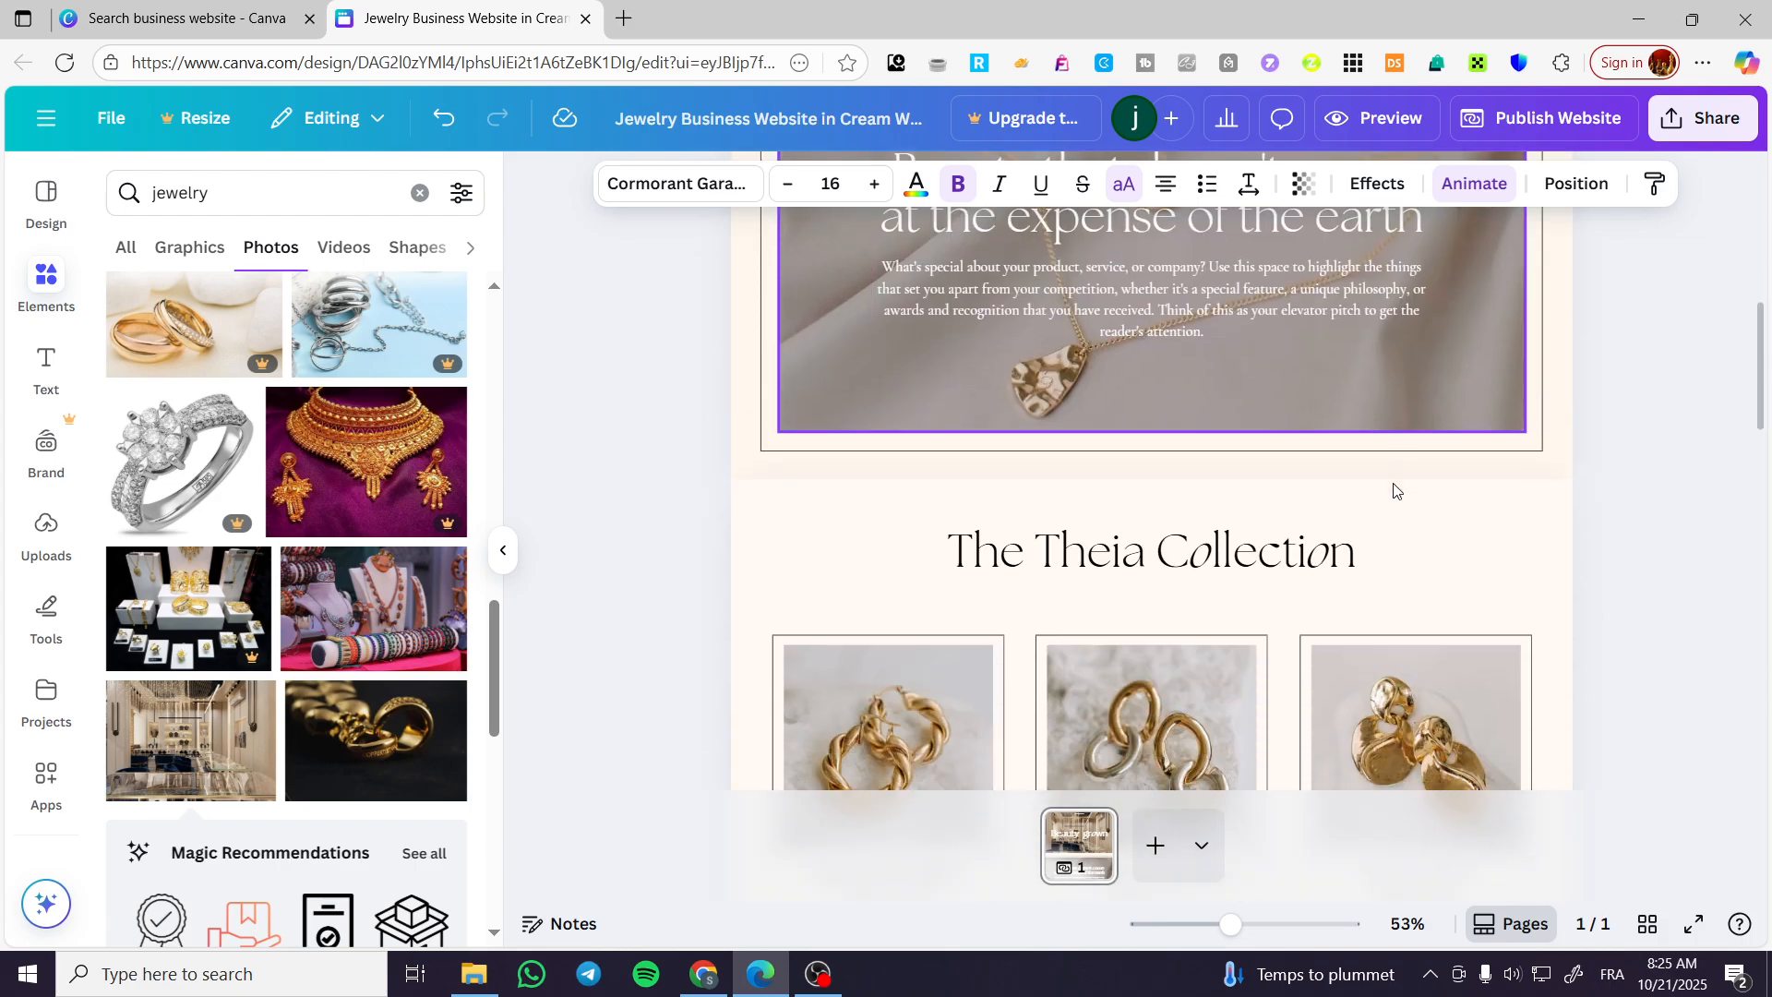
scroll(1421, 526, up, 5)
scroll(1338, 554, down, 10)
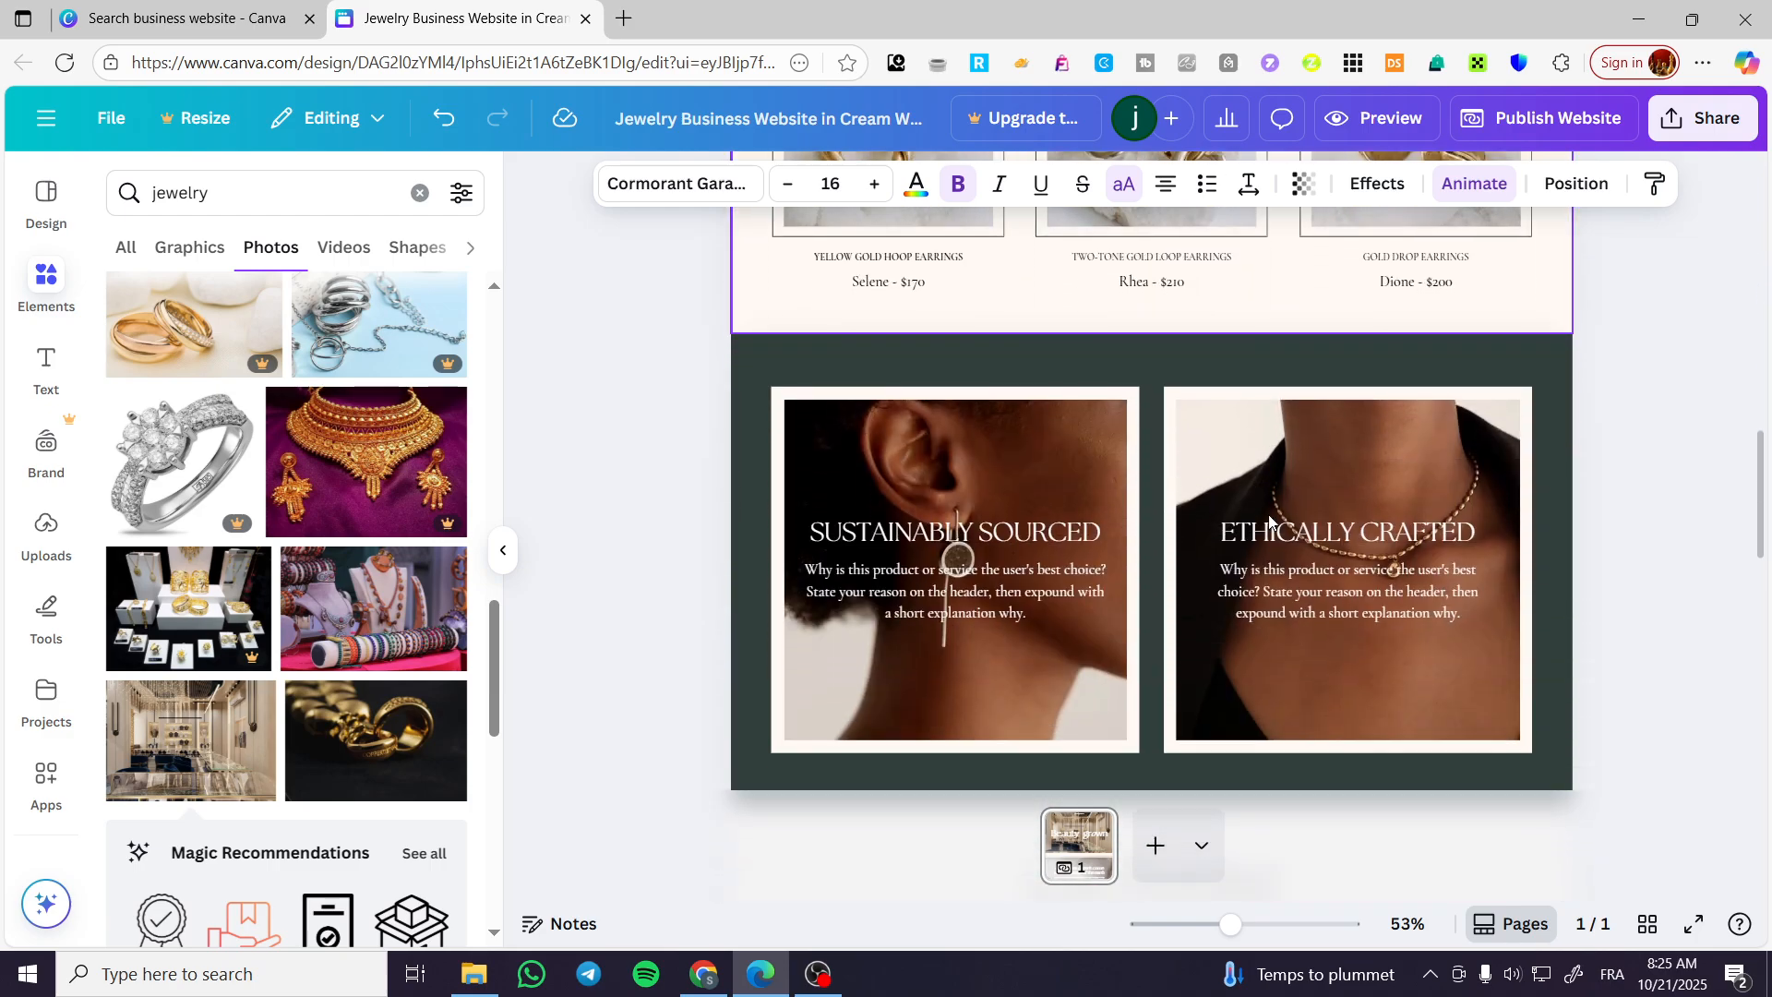
scroll(1184, 588, up, 4)
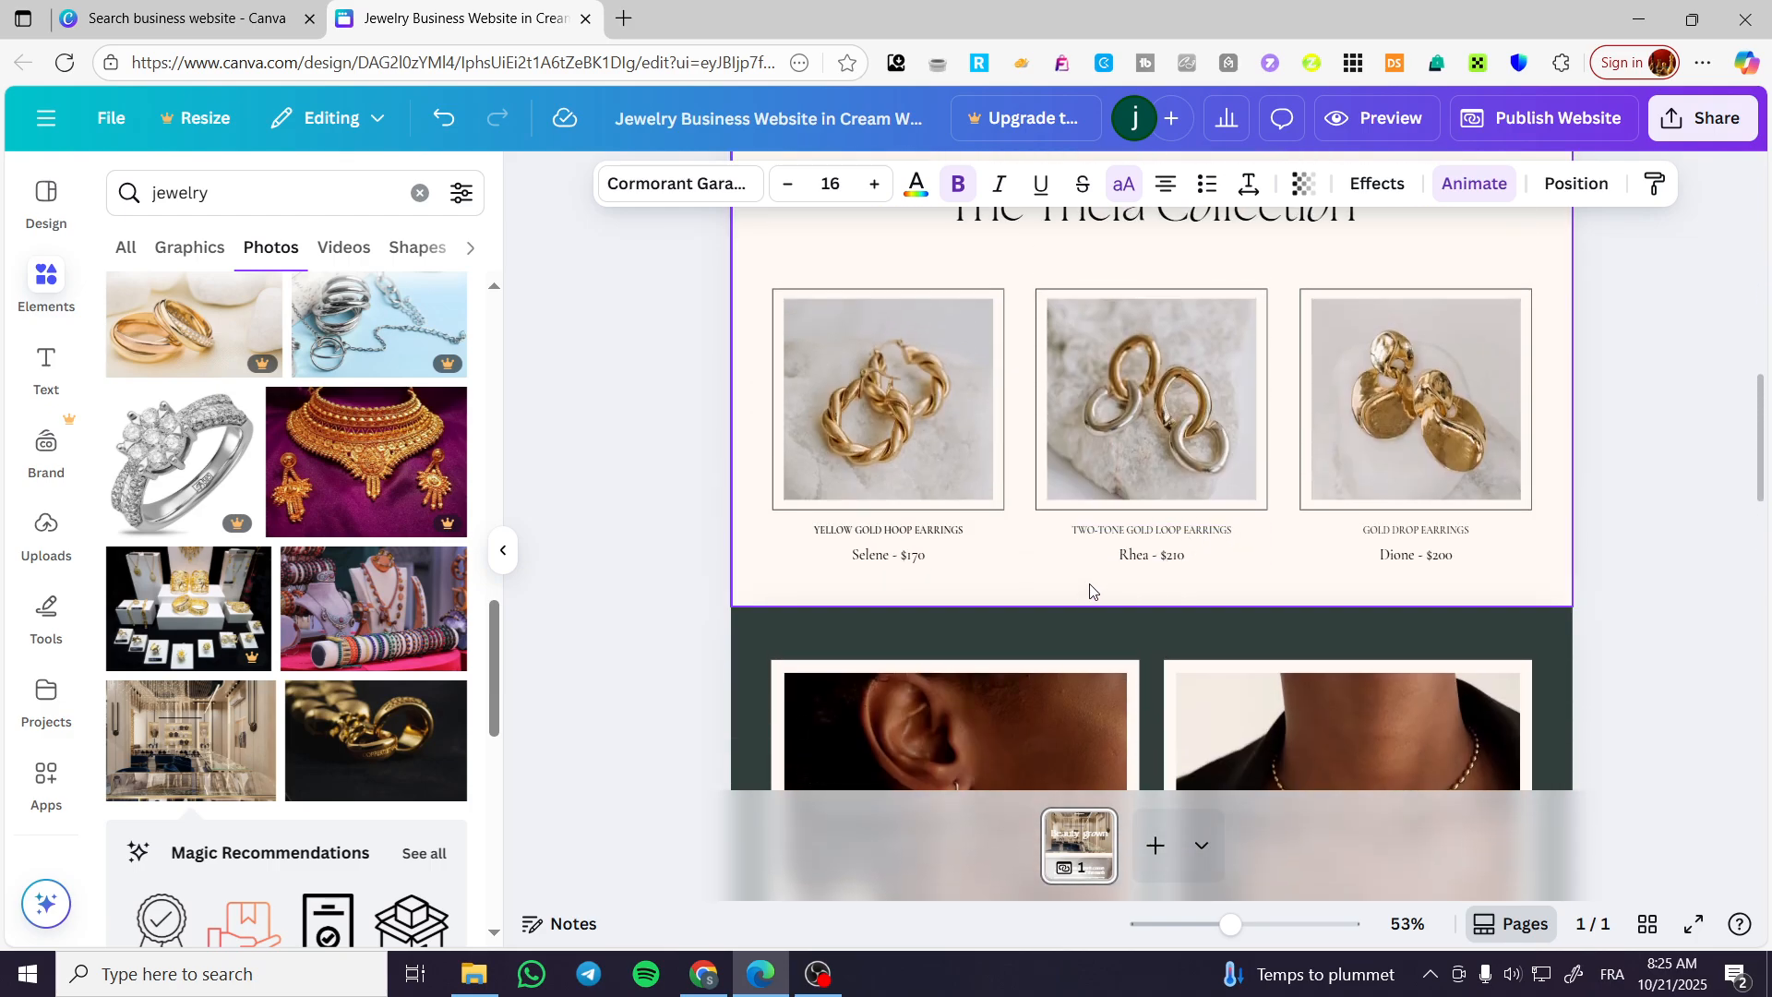
click(646, 364)
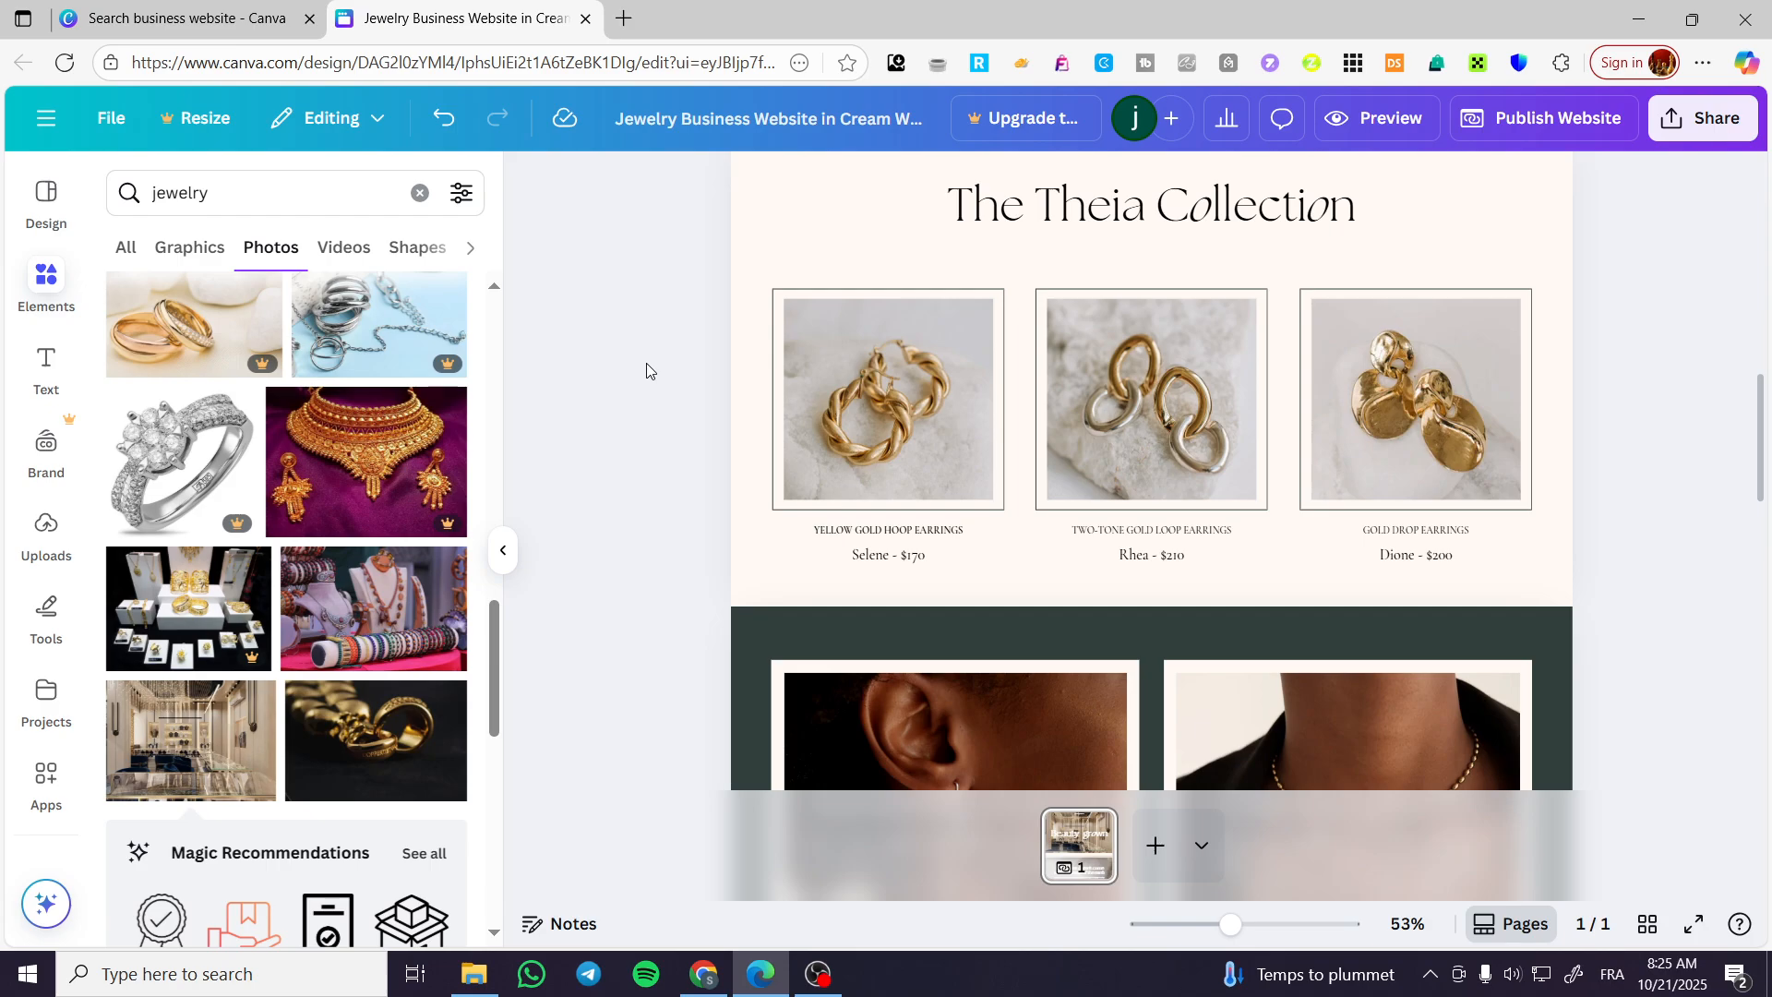
click(503, 551)
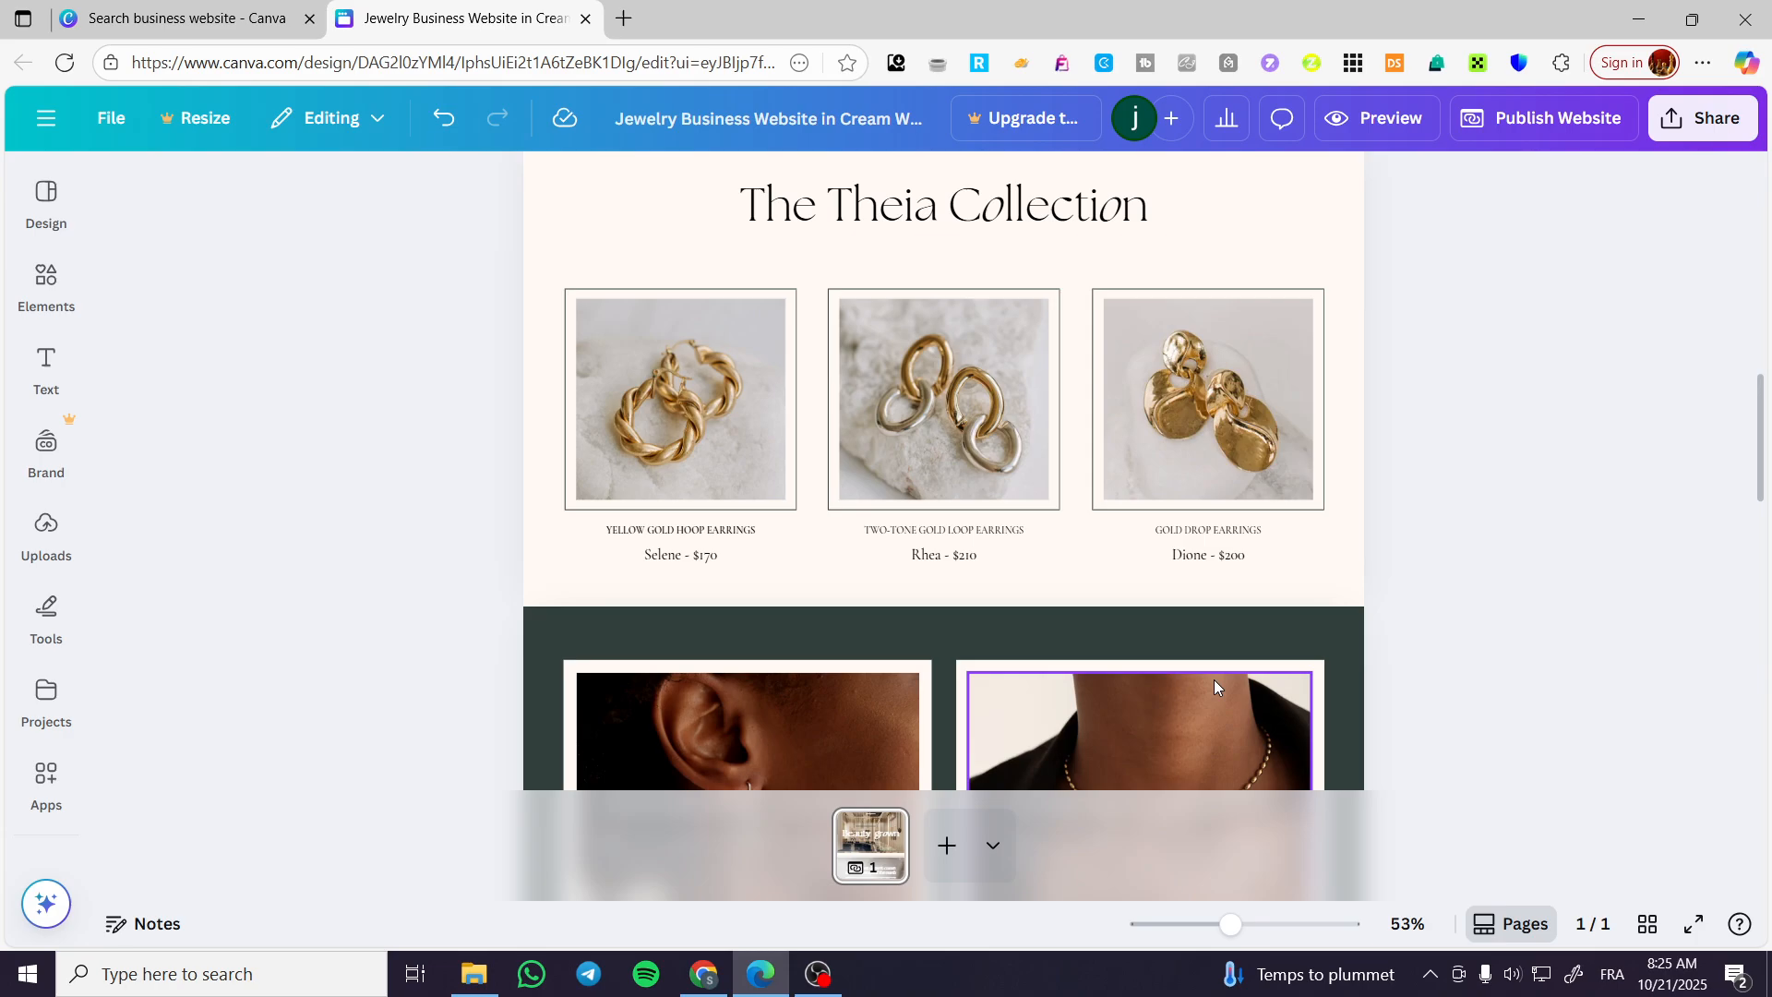
scroll(1076, 591, up, 6)
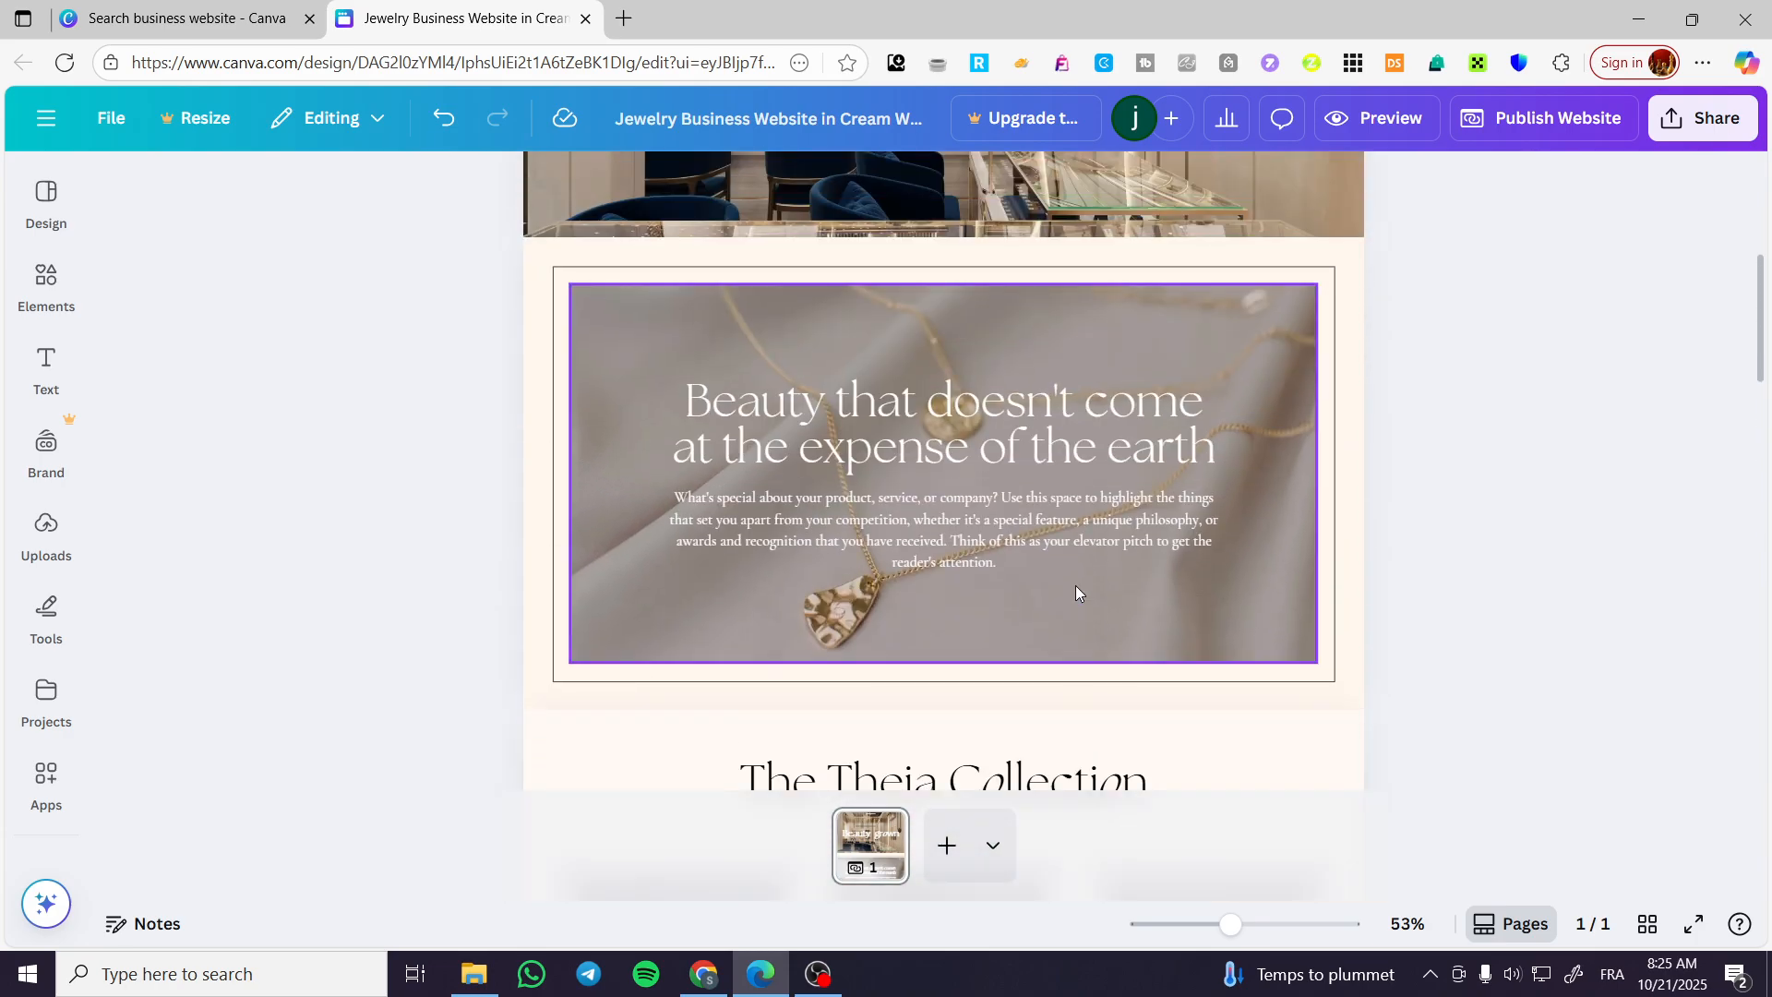
scroll(1076, 586, up, 5)
scroll(1087, 586, down, 8)
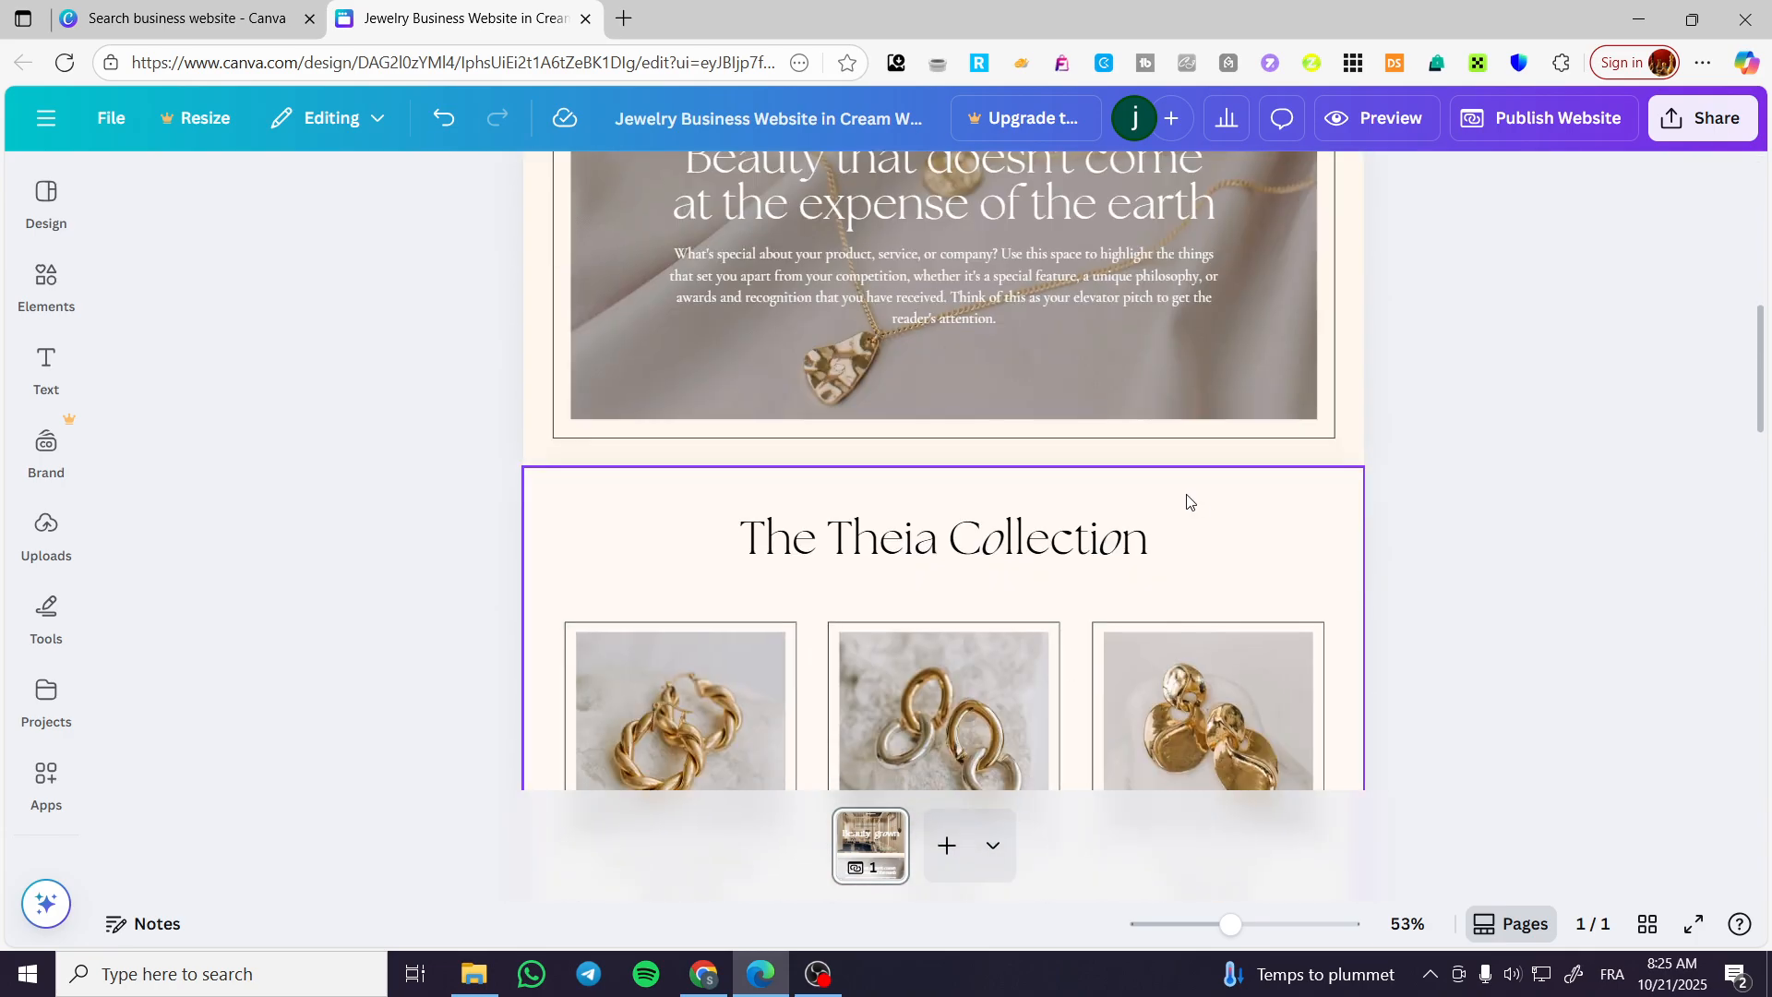
scroll(1188, 501, down, 18)
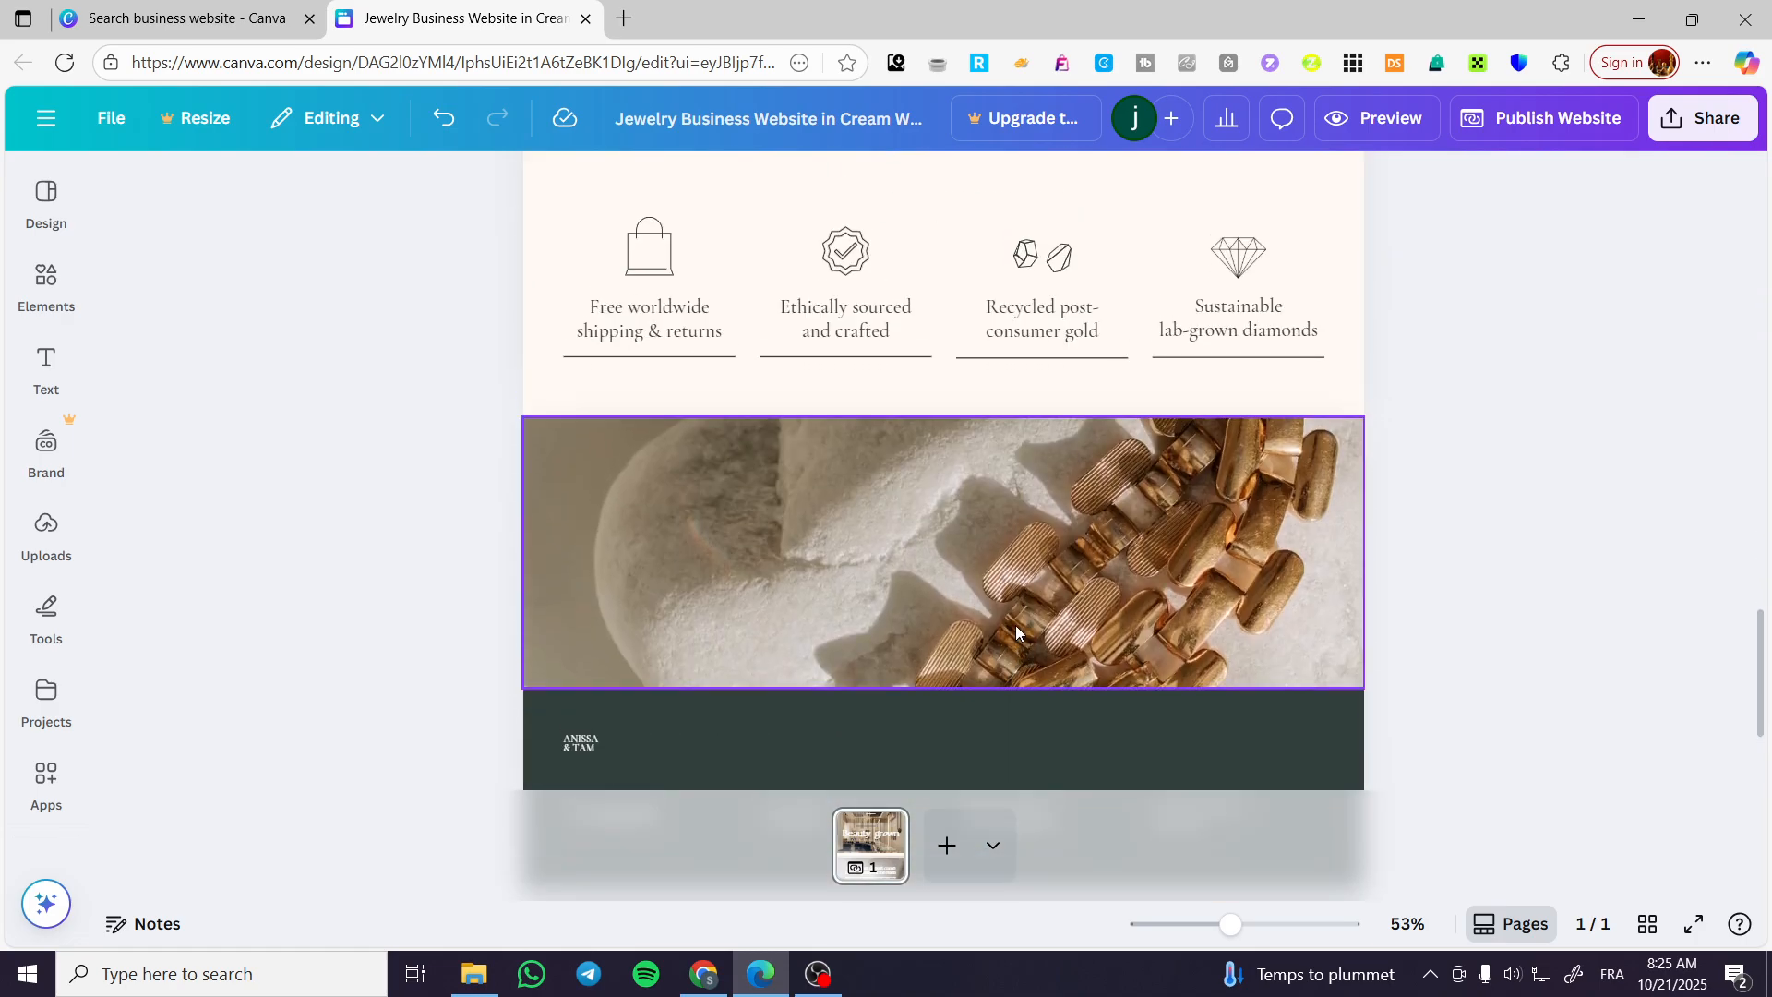
scroll(1015, 624, up, 15)
scroll(1071, 572, up, 2)
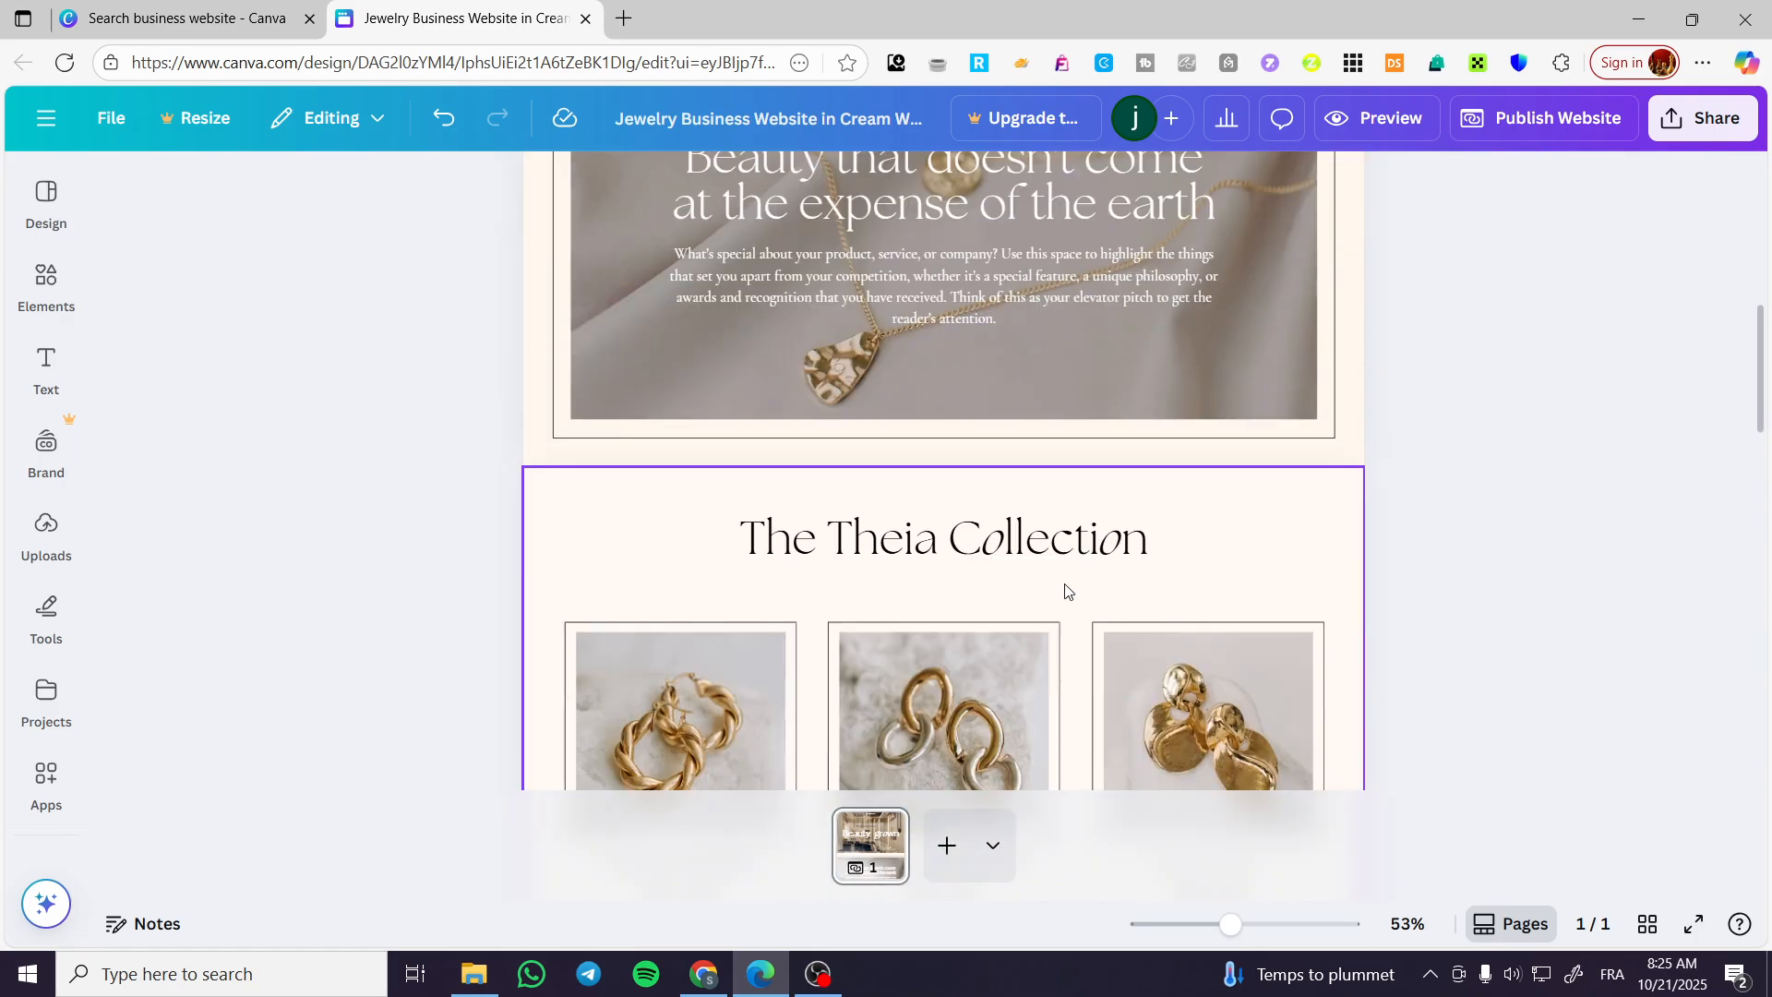
scroll(1062, 586, down, 14)
scroll(1024, 572, up, 11)
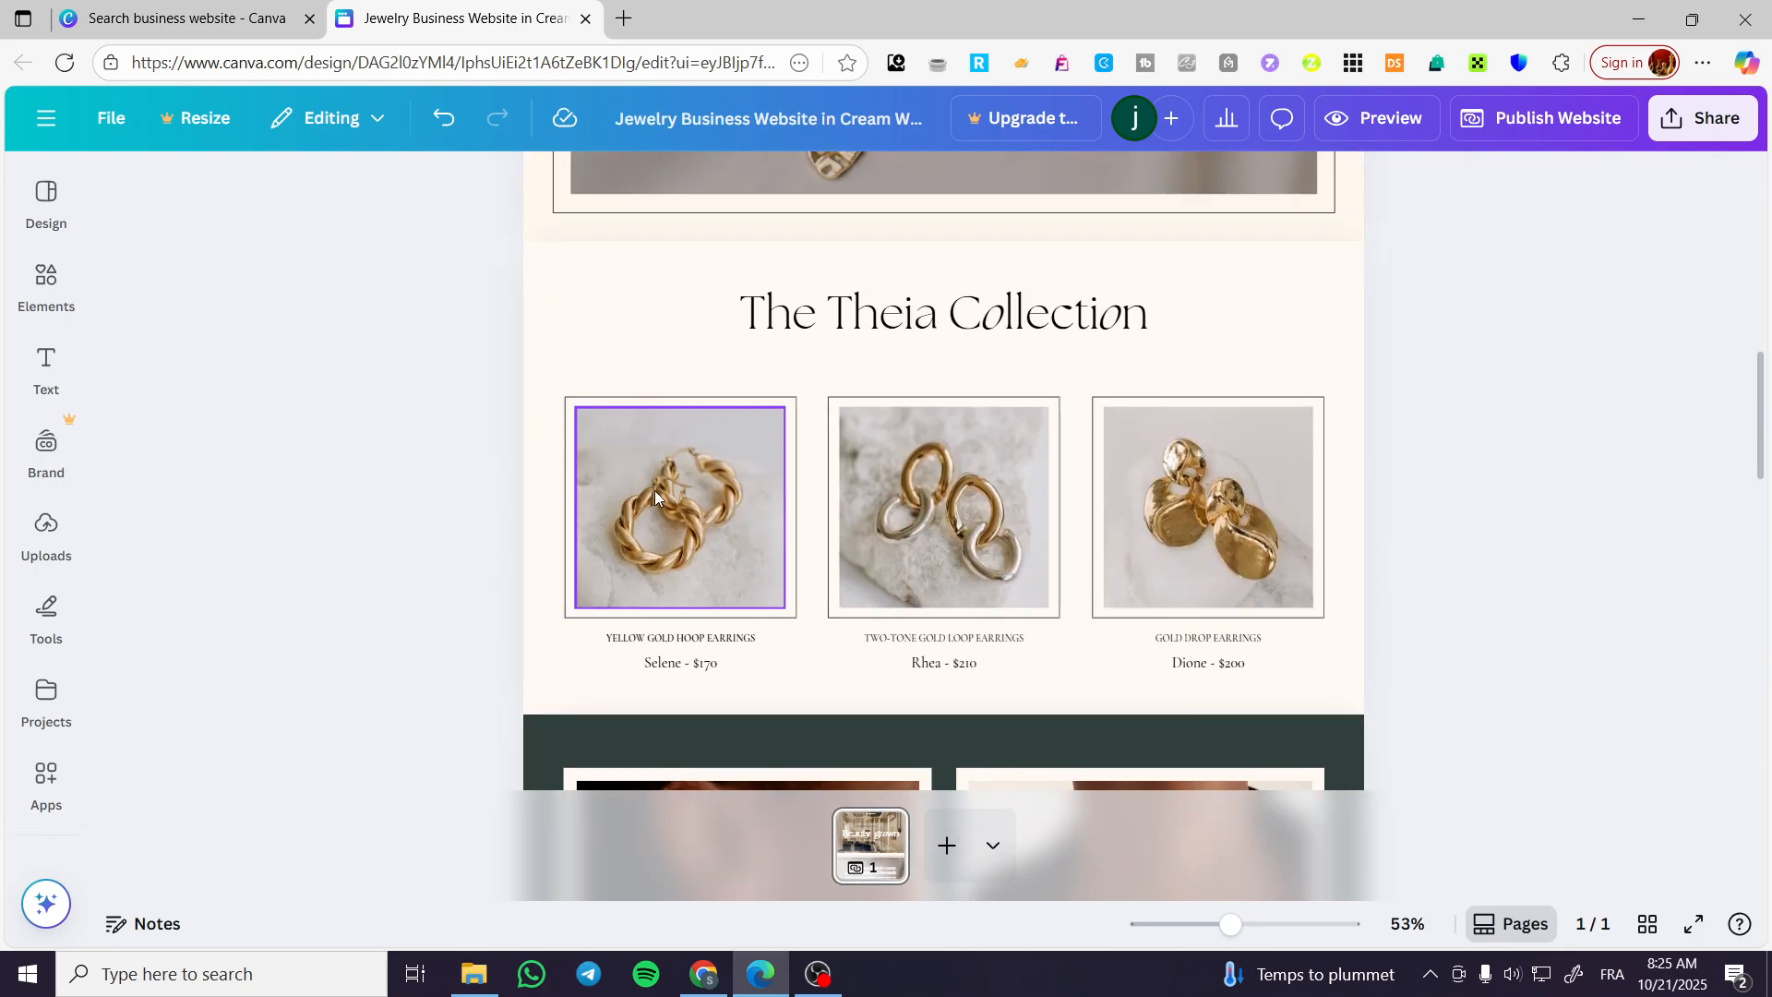
Open the Stripe website, stripe.com, in a new browser tab.
click(631, 20)
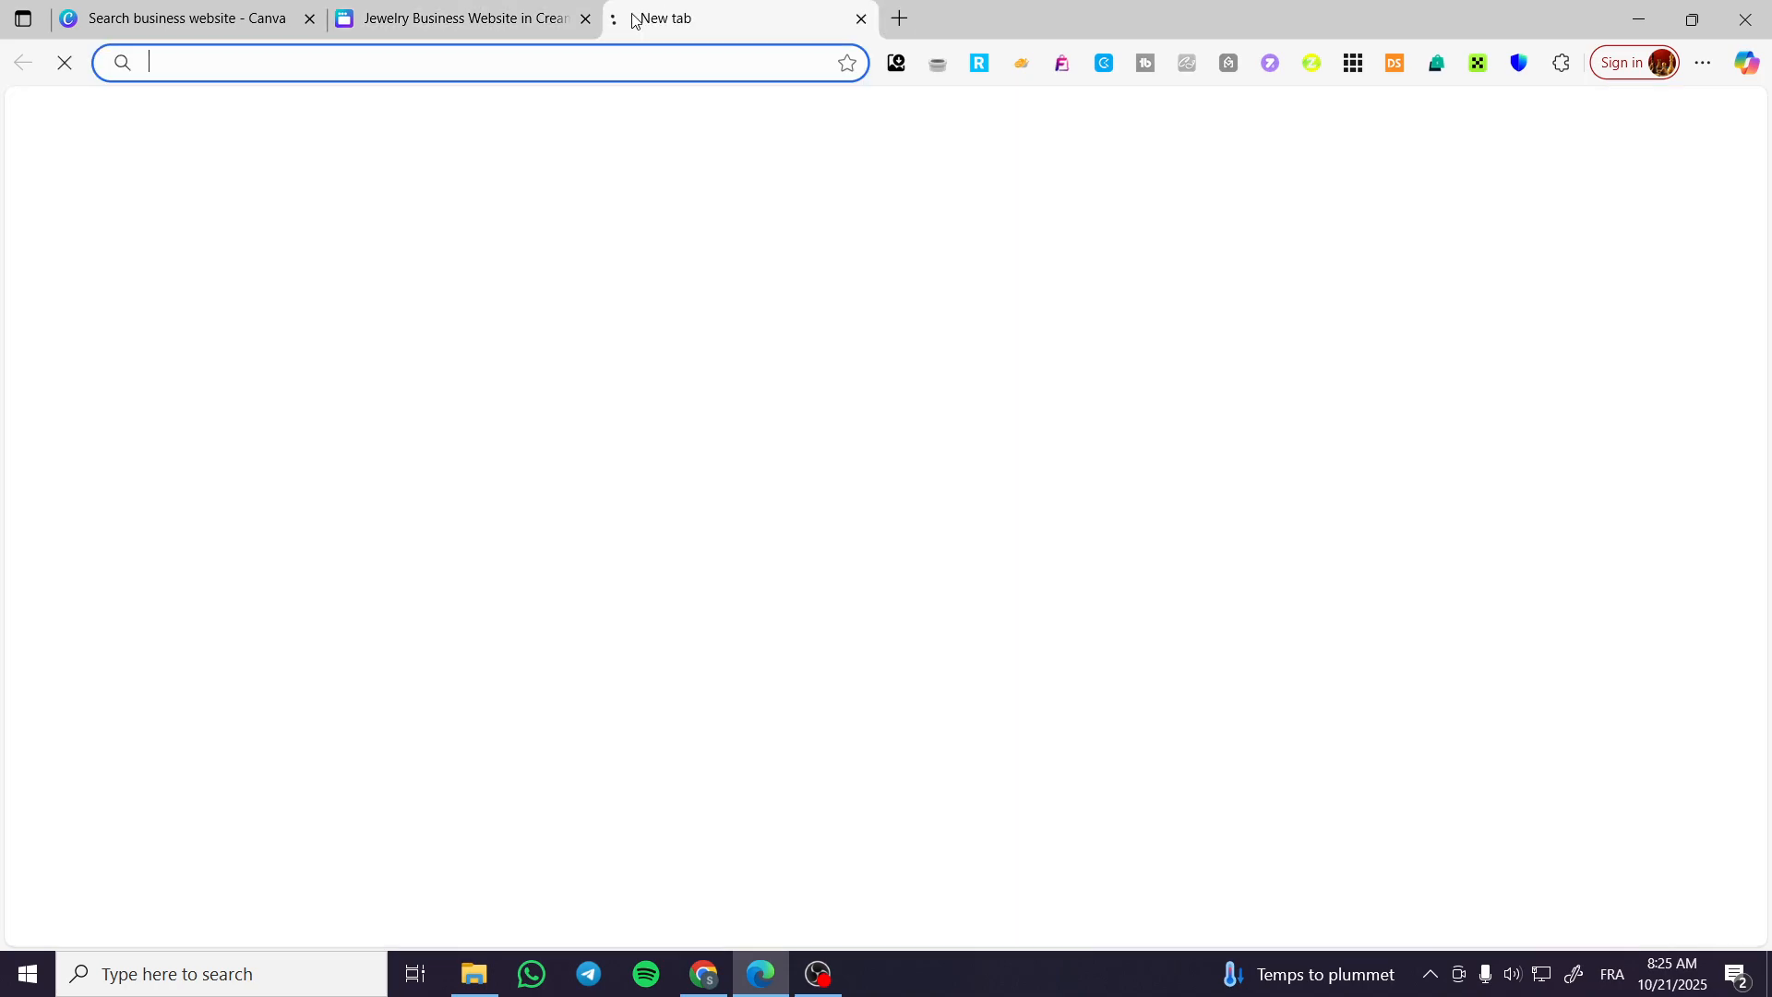
text(strip)
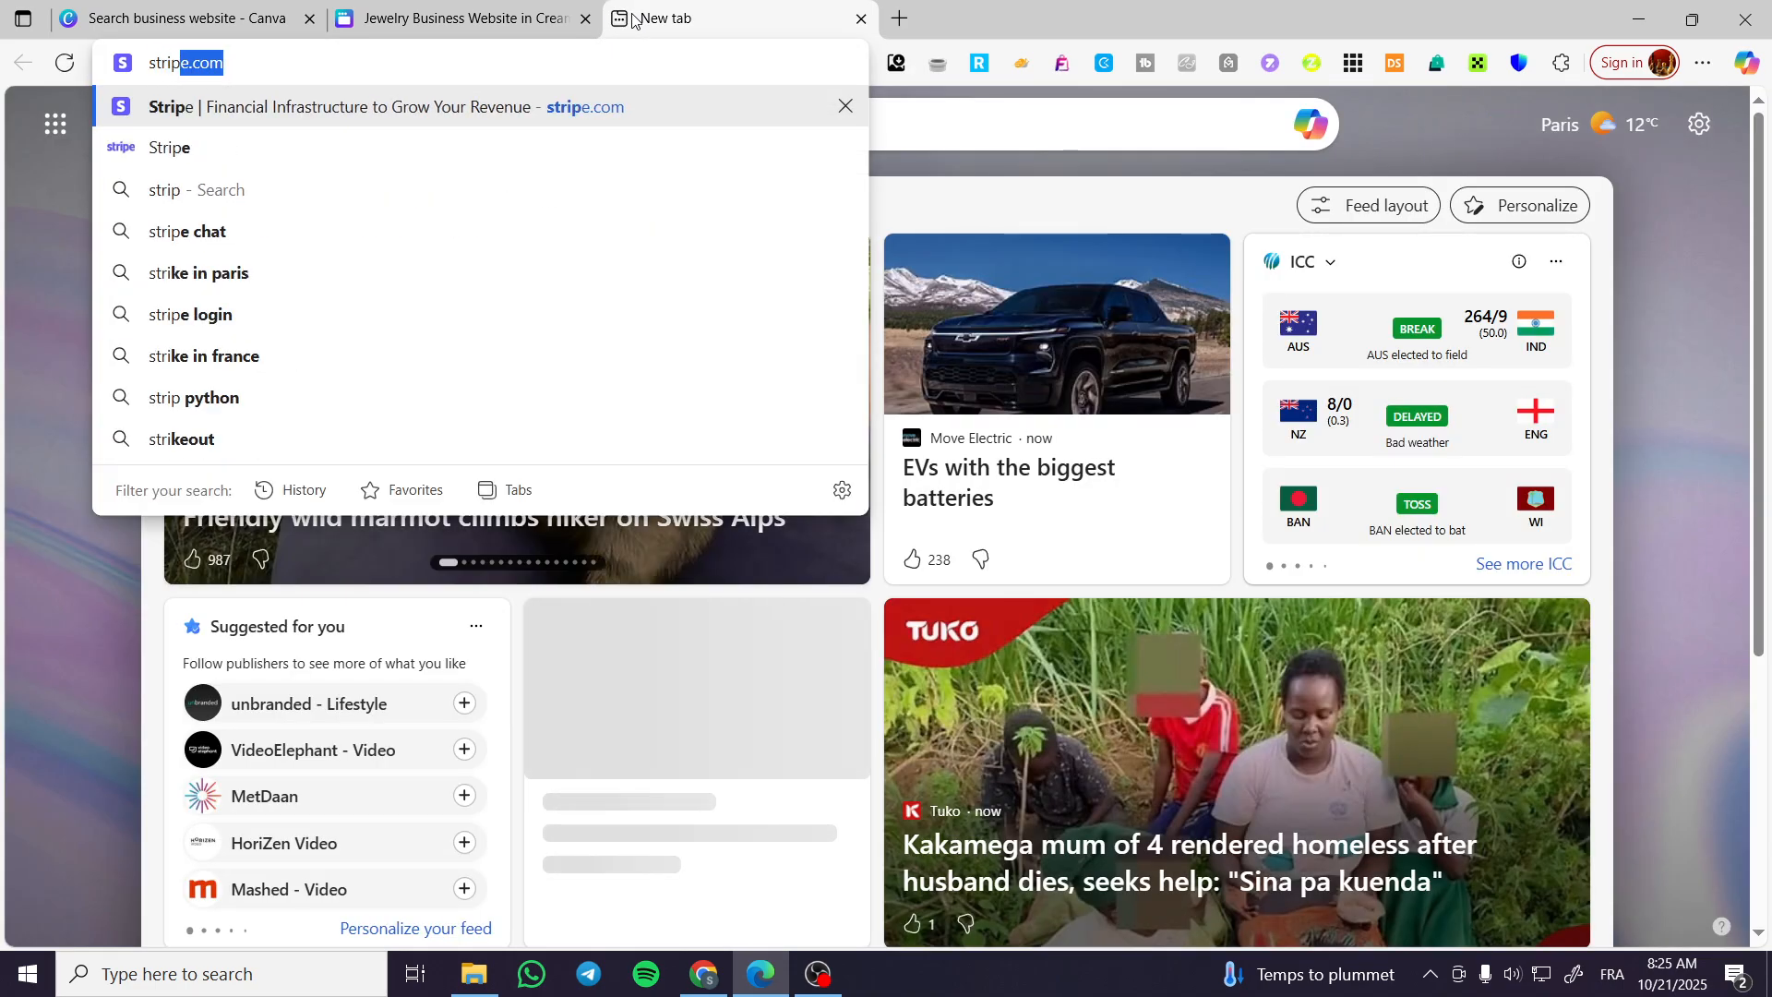
key(Return)
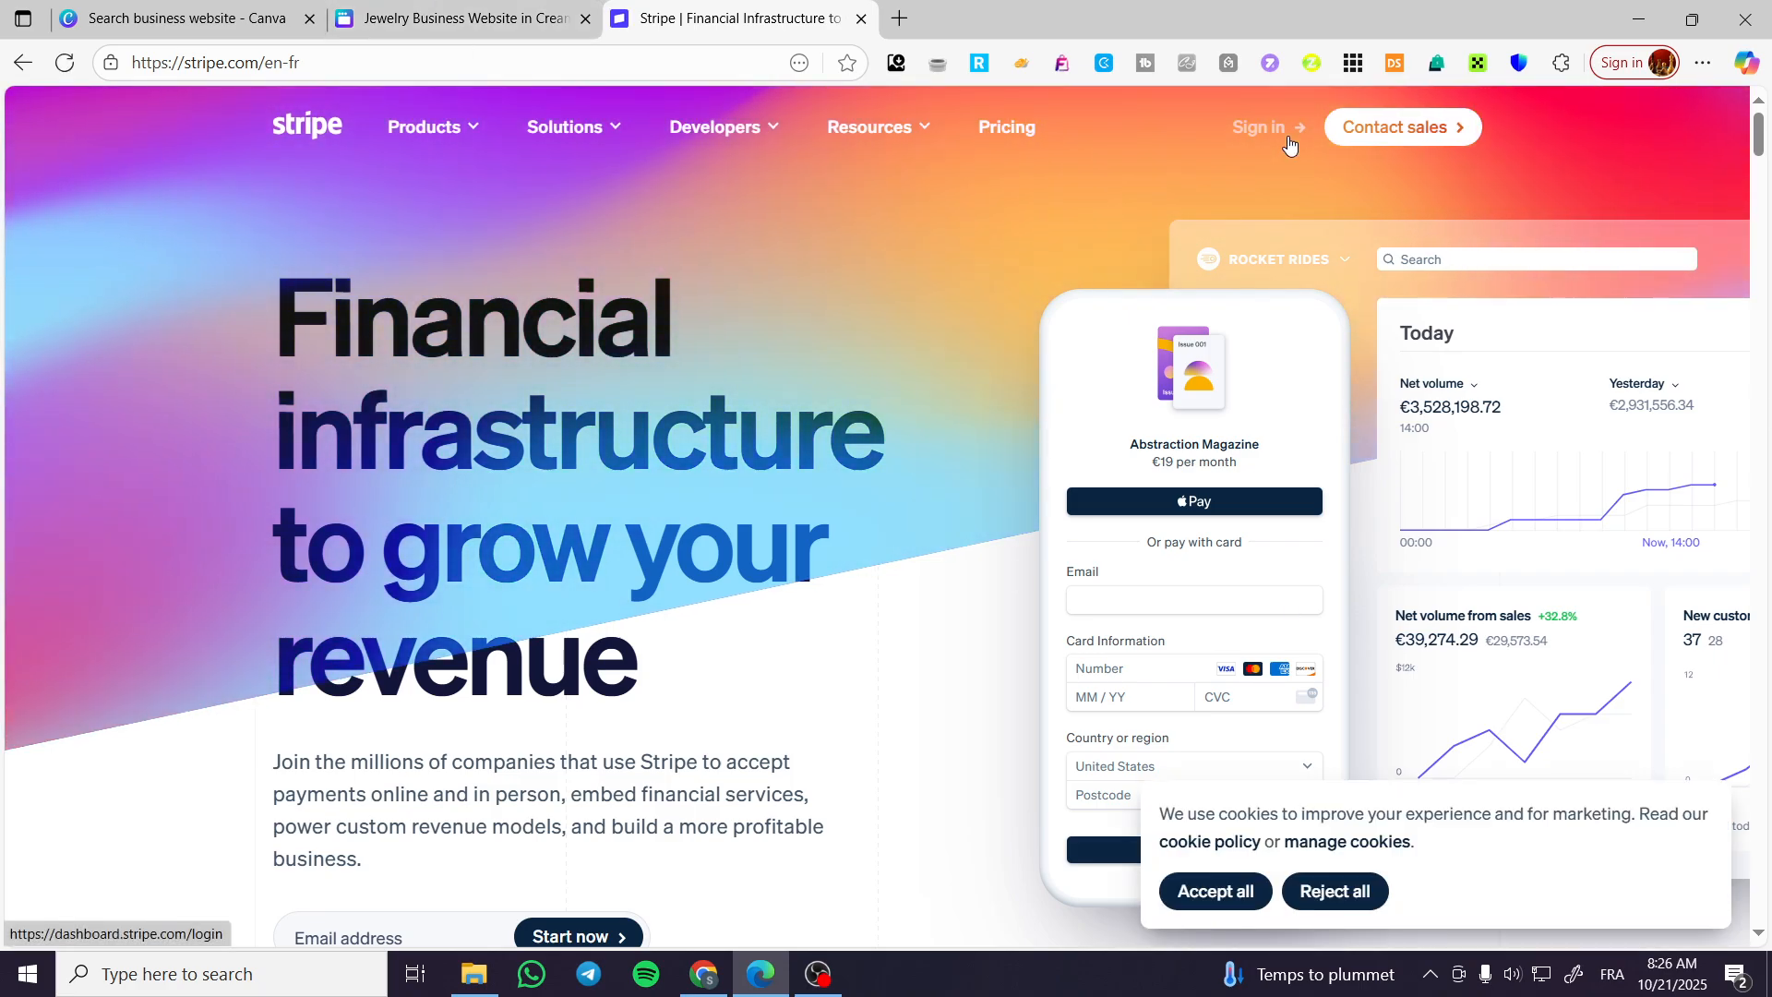
Open the Square dashboard, squareup.com/dashboard, in another new browser tab.
click(900, 18)
text(s)
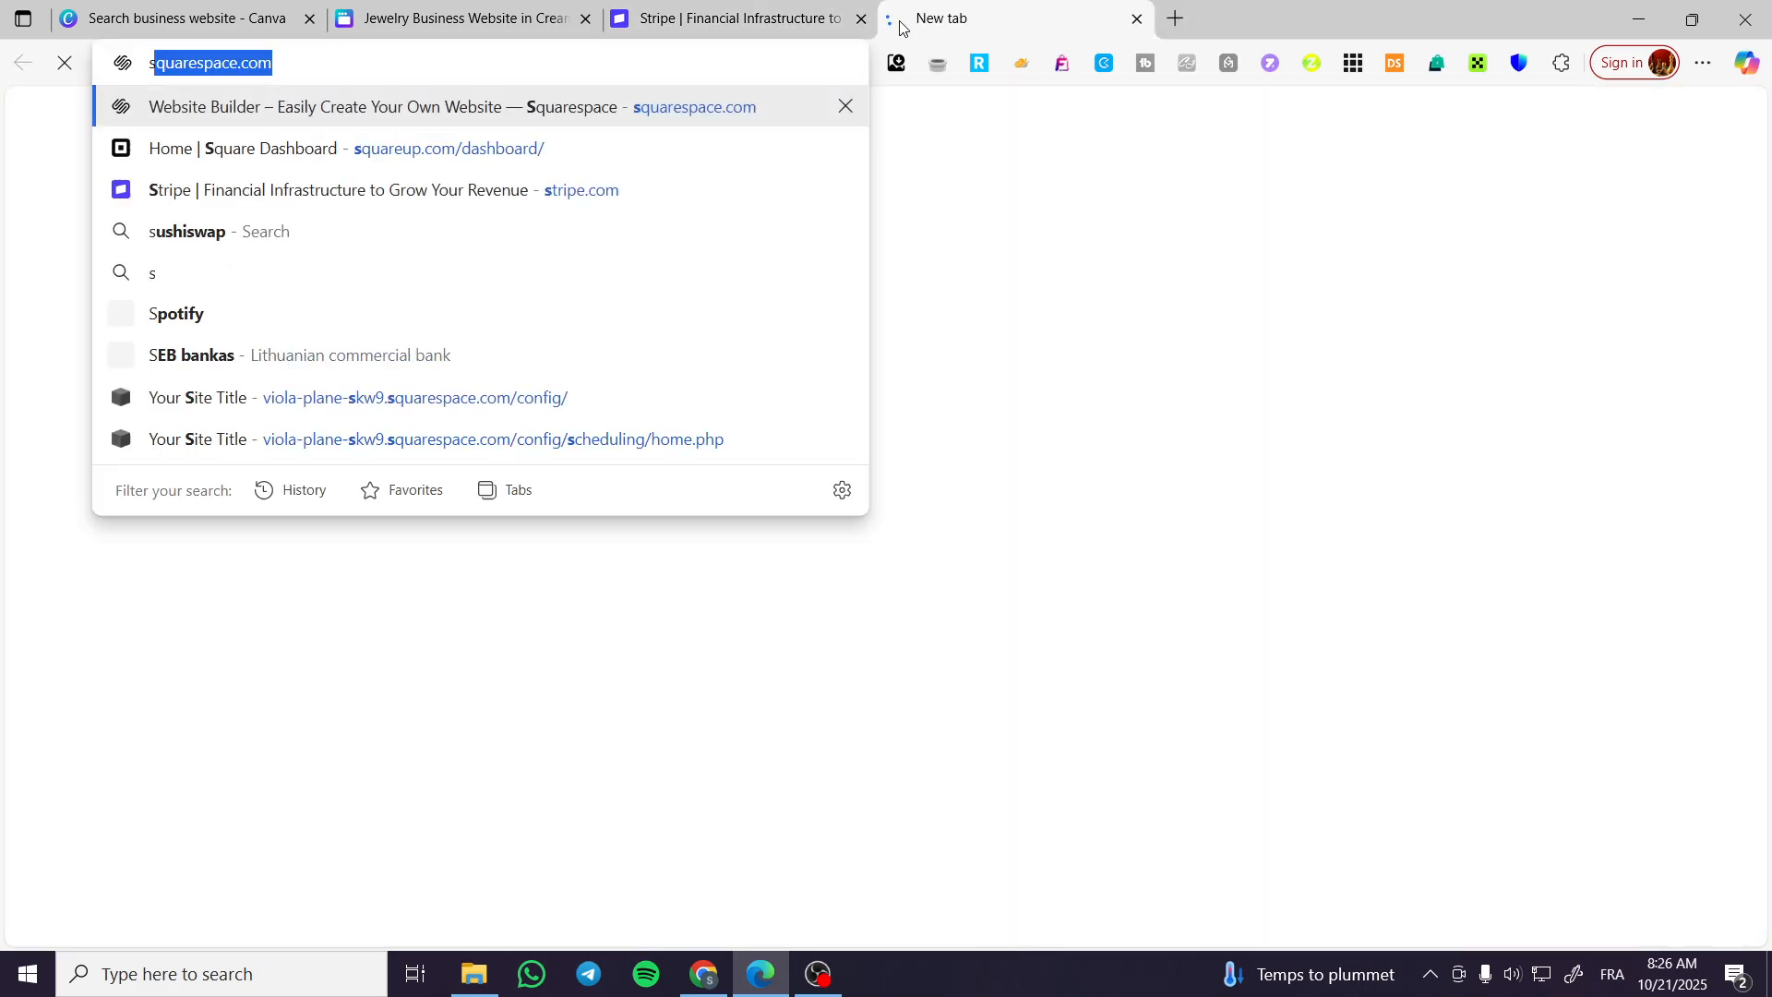
text(q)
click(565, 146)
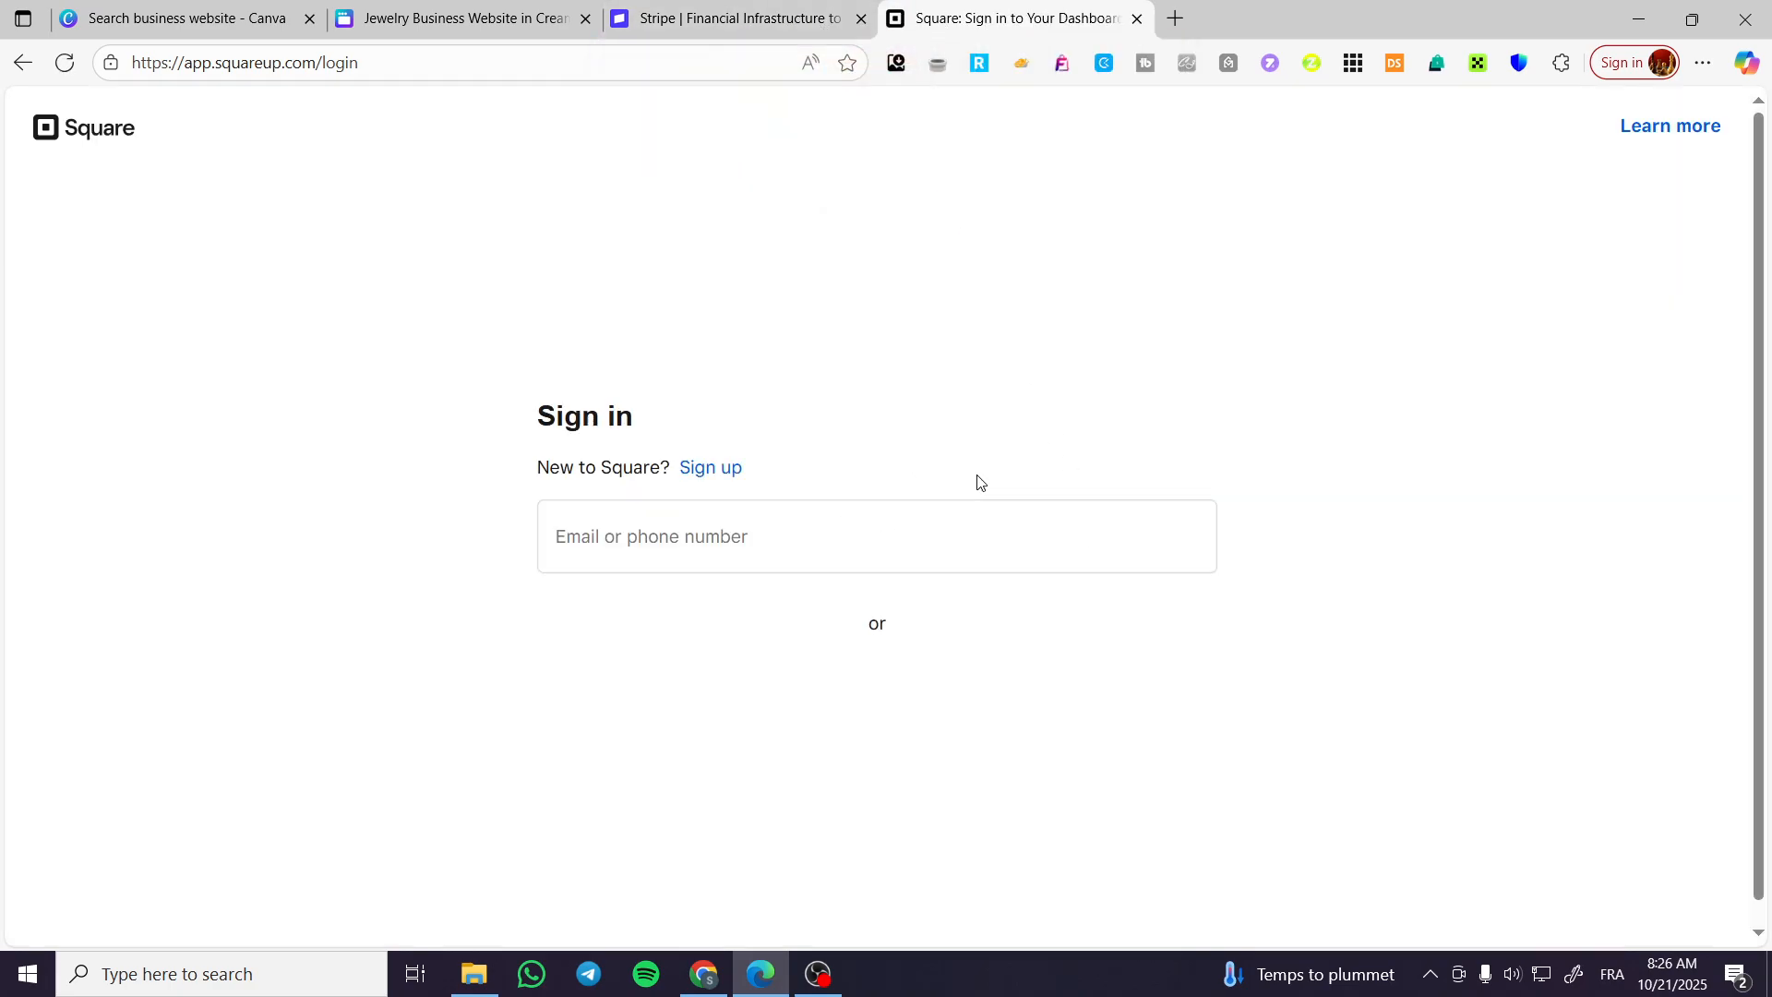
Sign in to Square with the saved account email and password, skip two-step verification, and dismiss the setup guide and Square AI pop-ups.
click(924, 532)
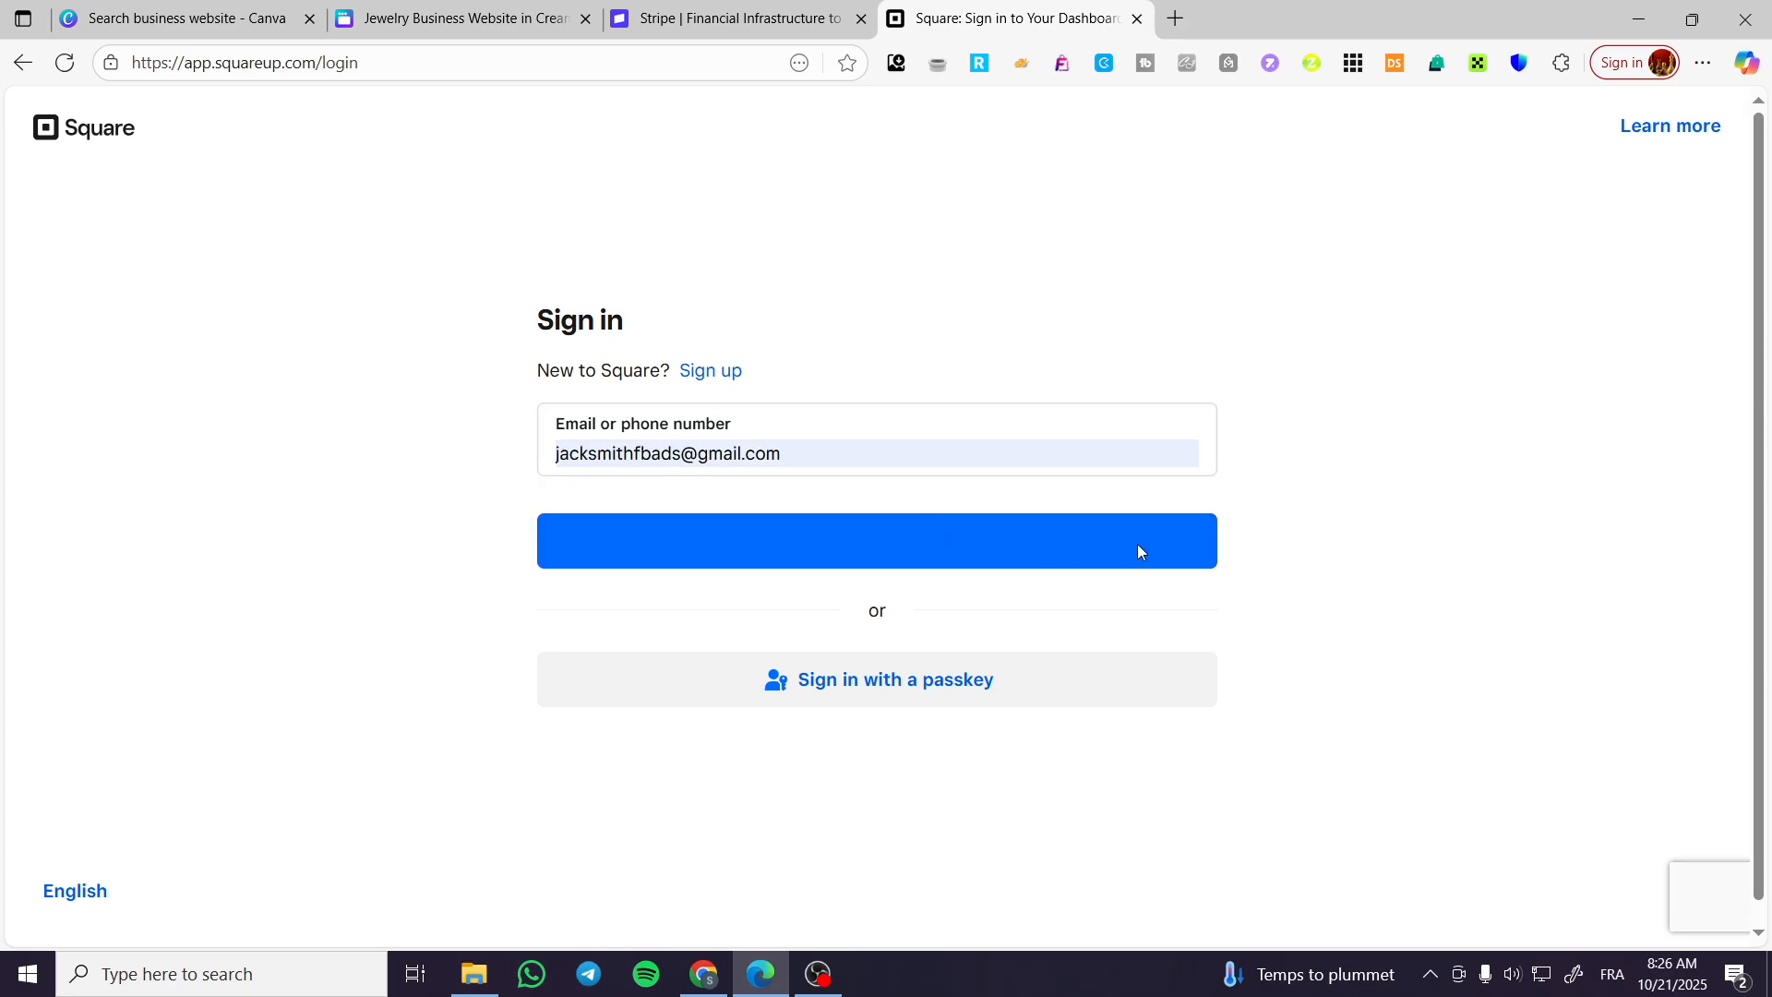
click(591, 635)
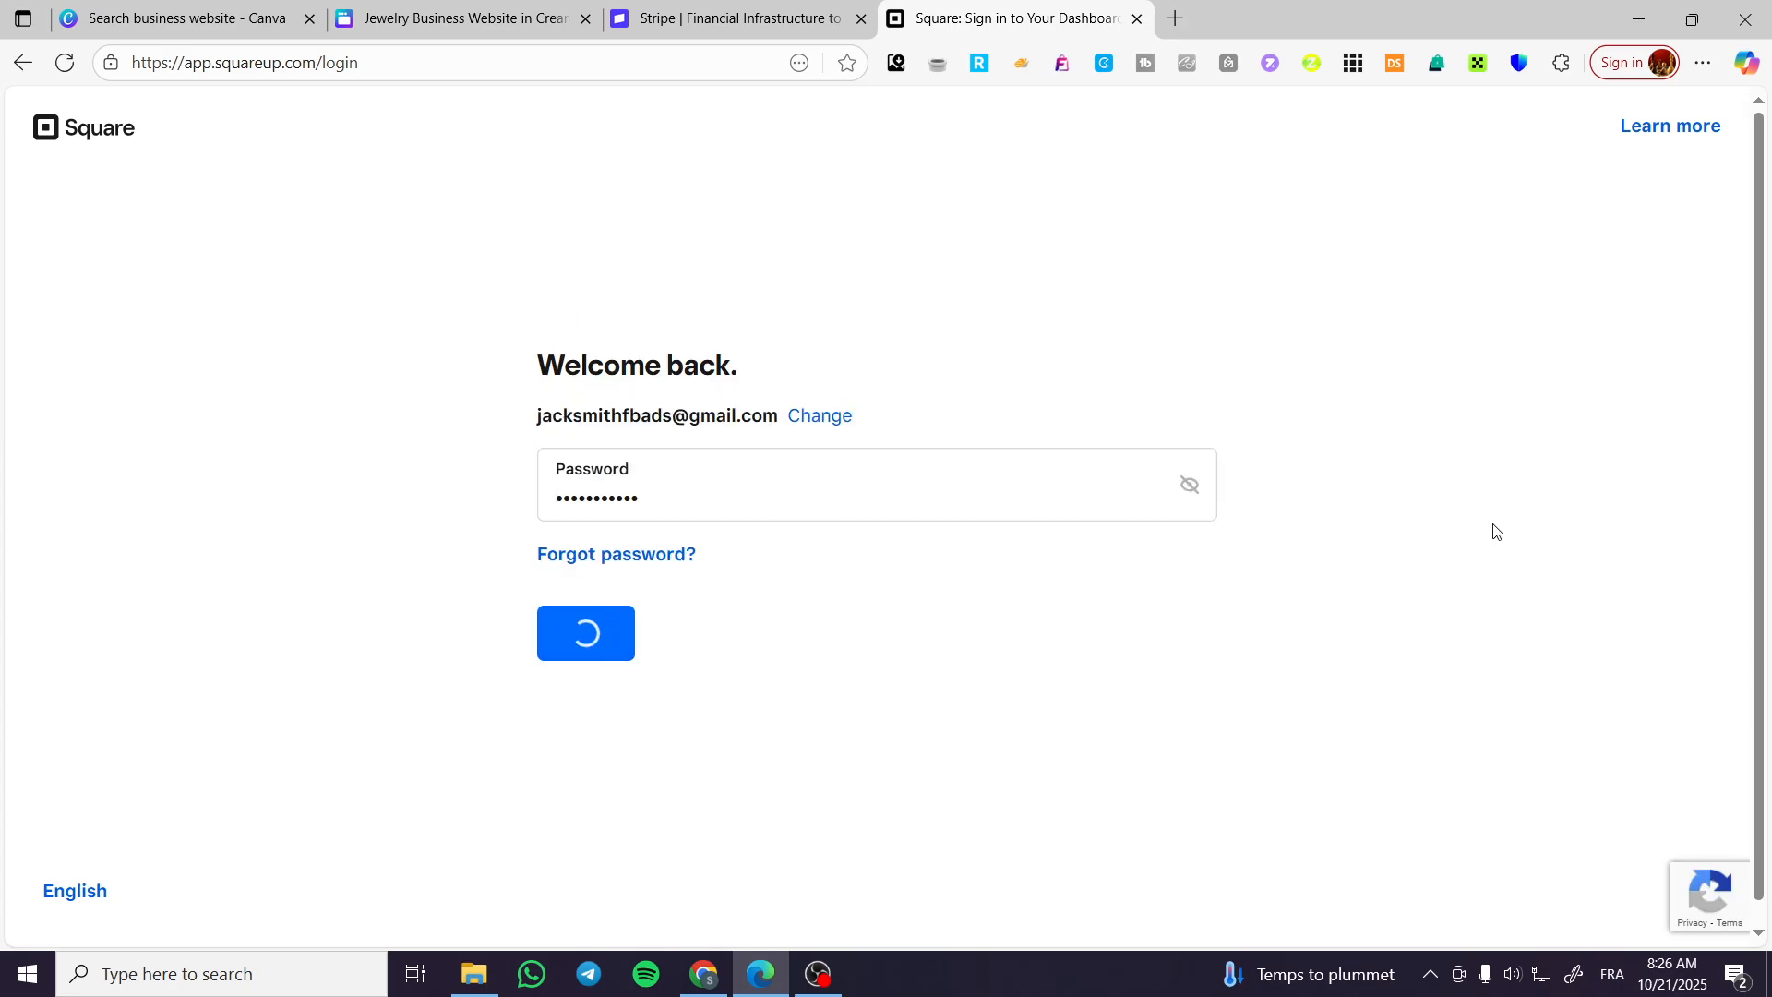
click(612, 630)
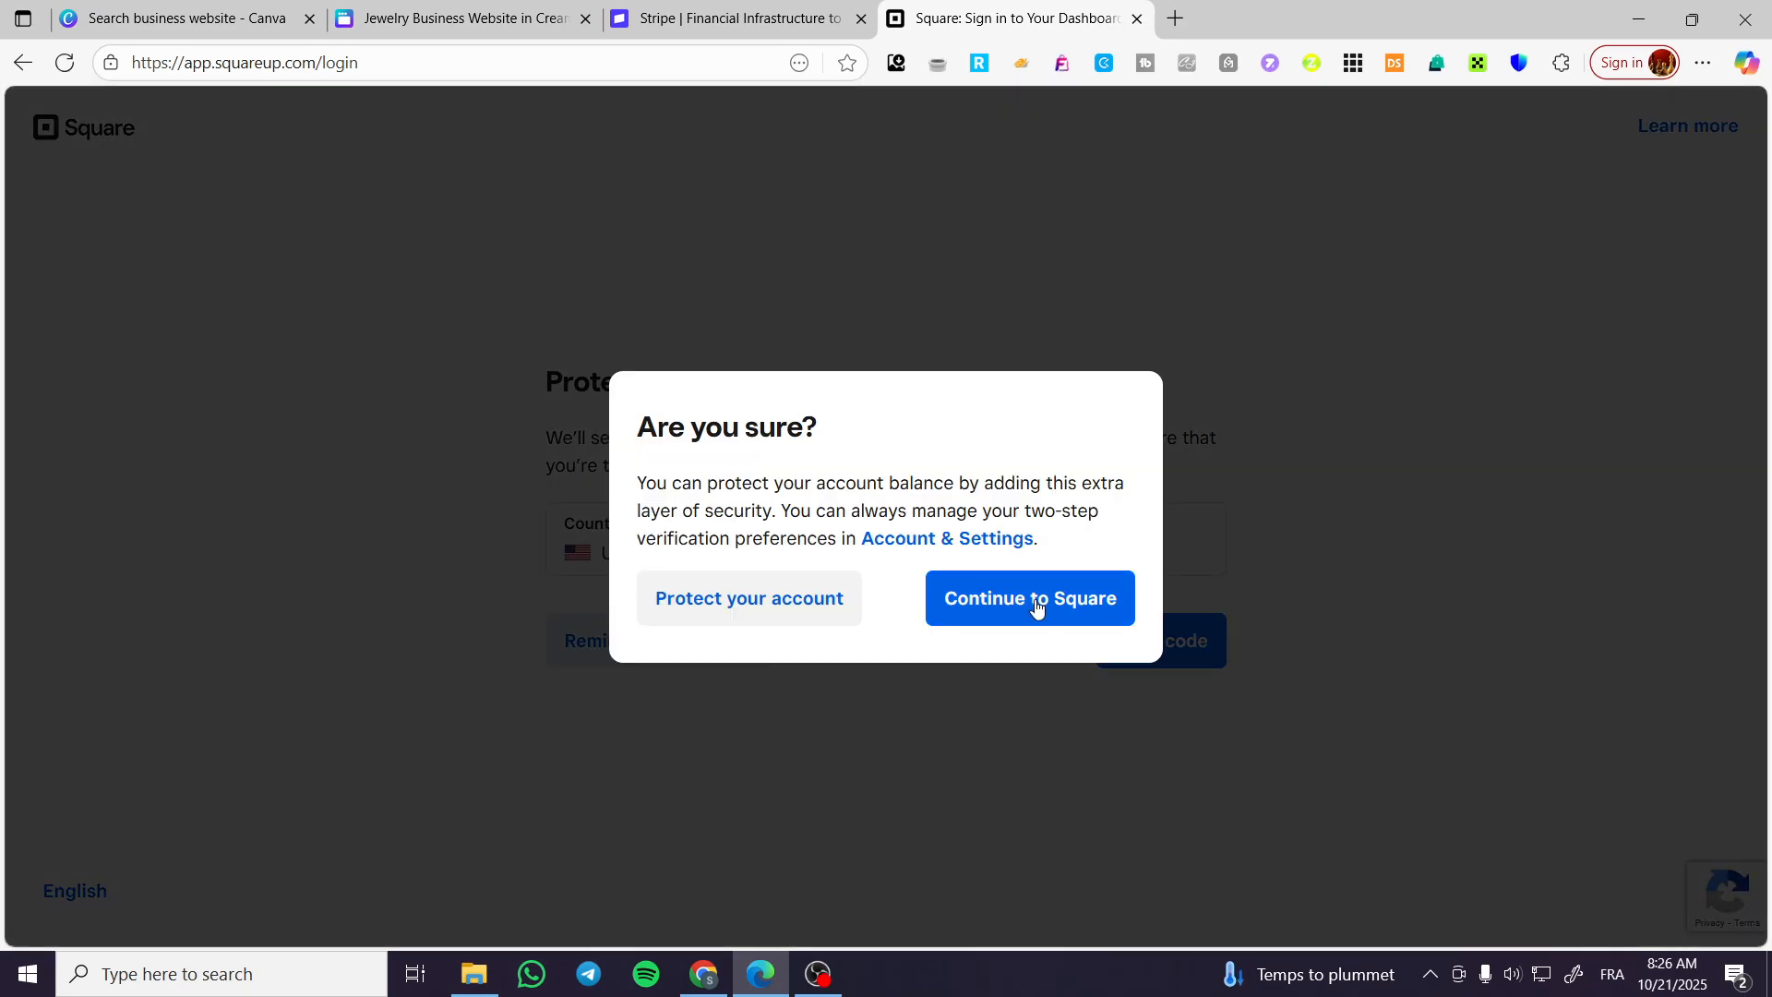
click(951, 607)
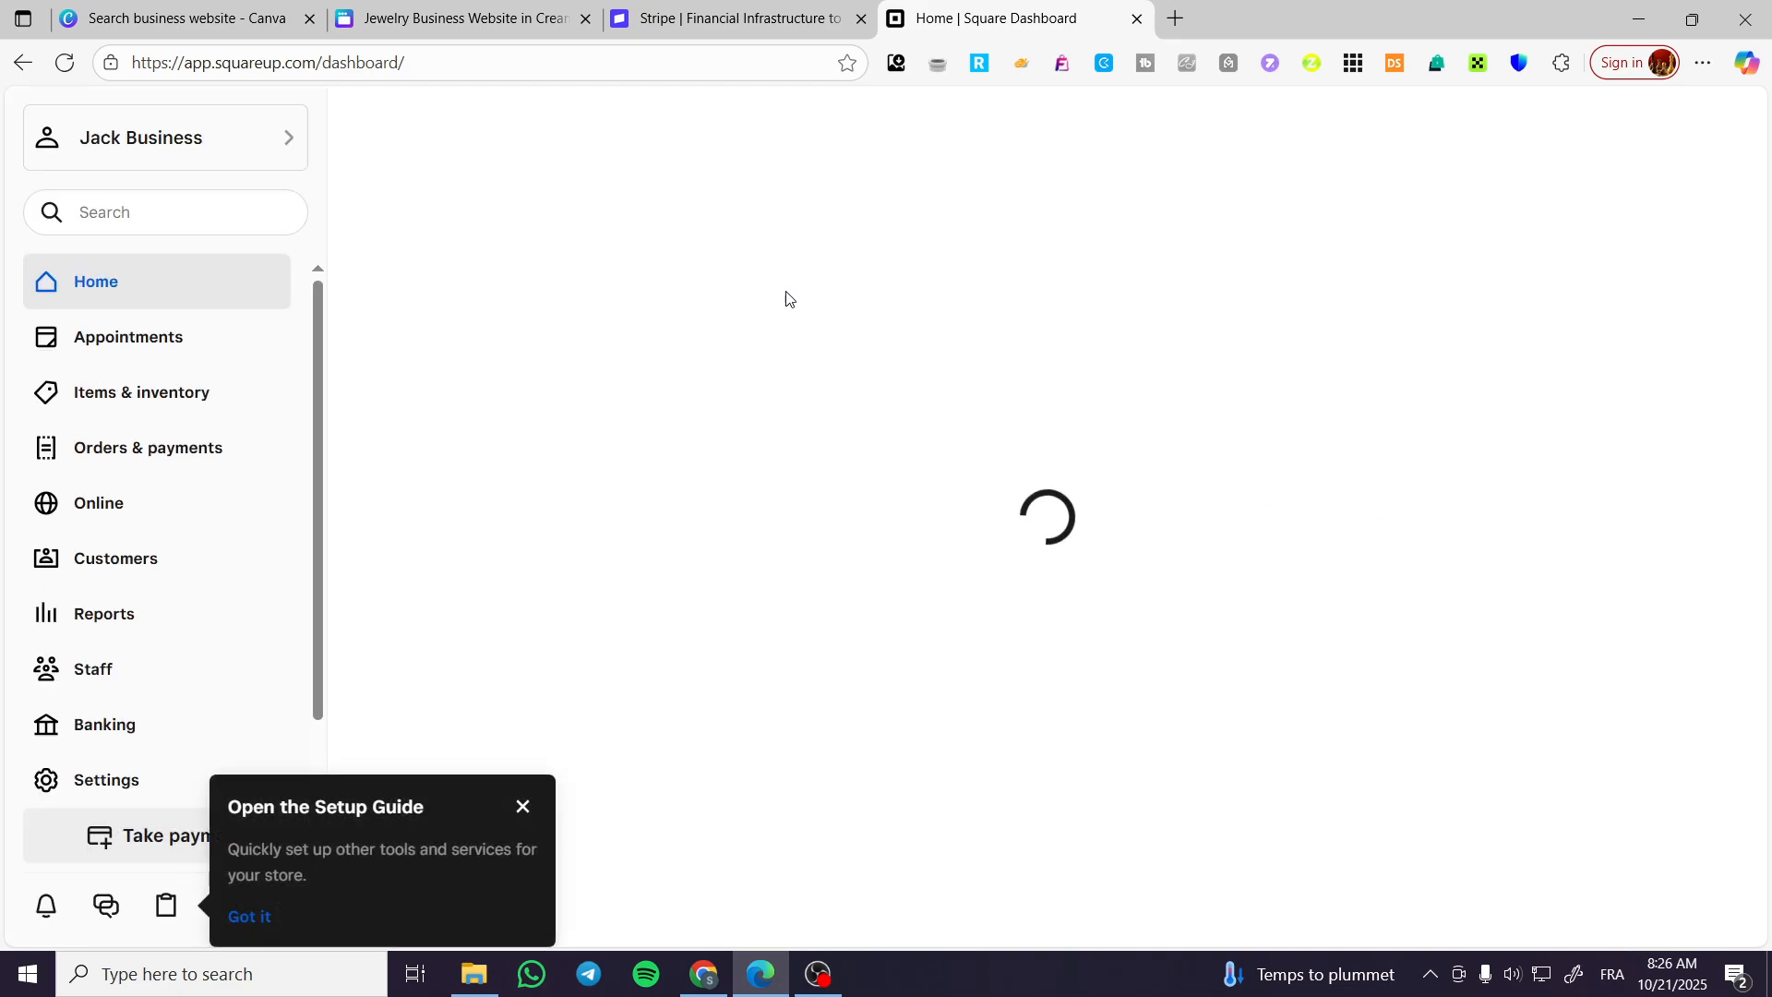
click(523, 807)
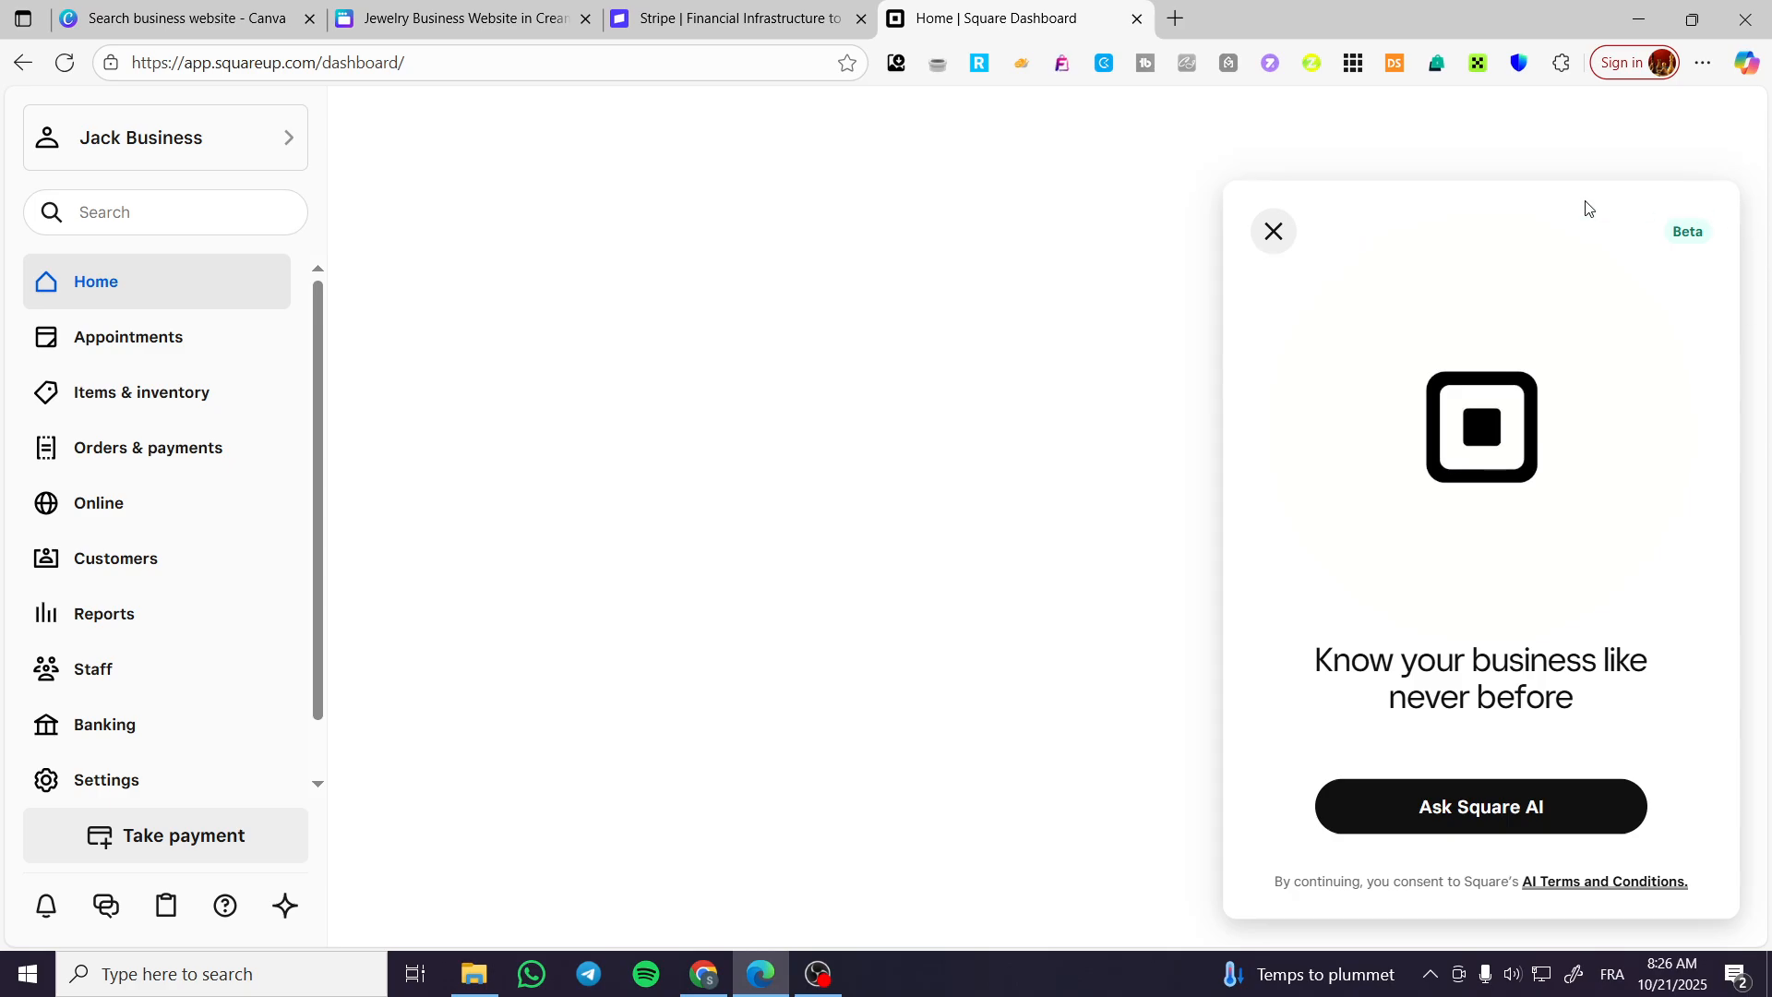
click(1274, 231)
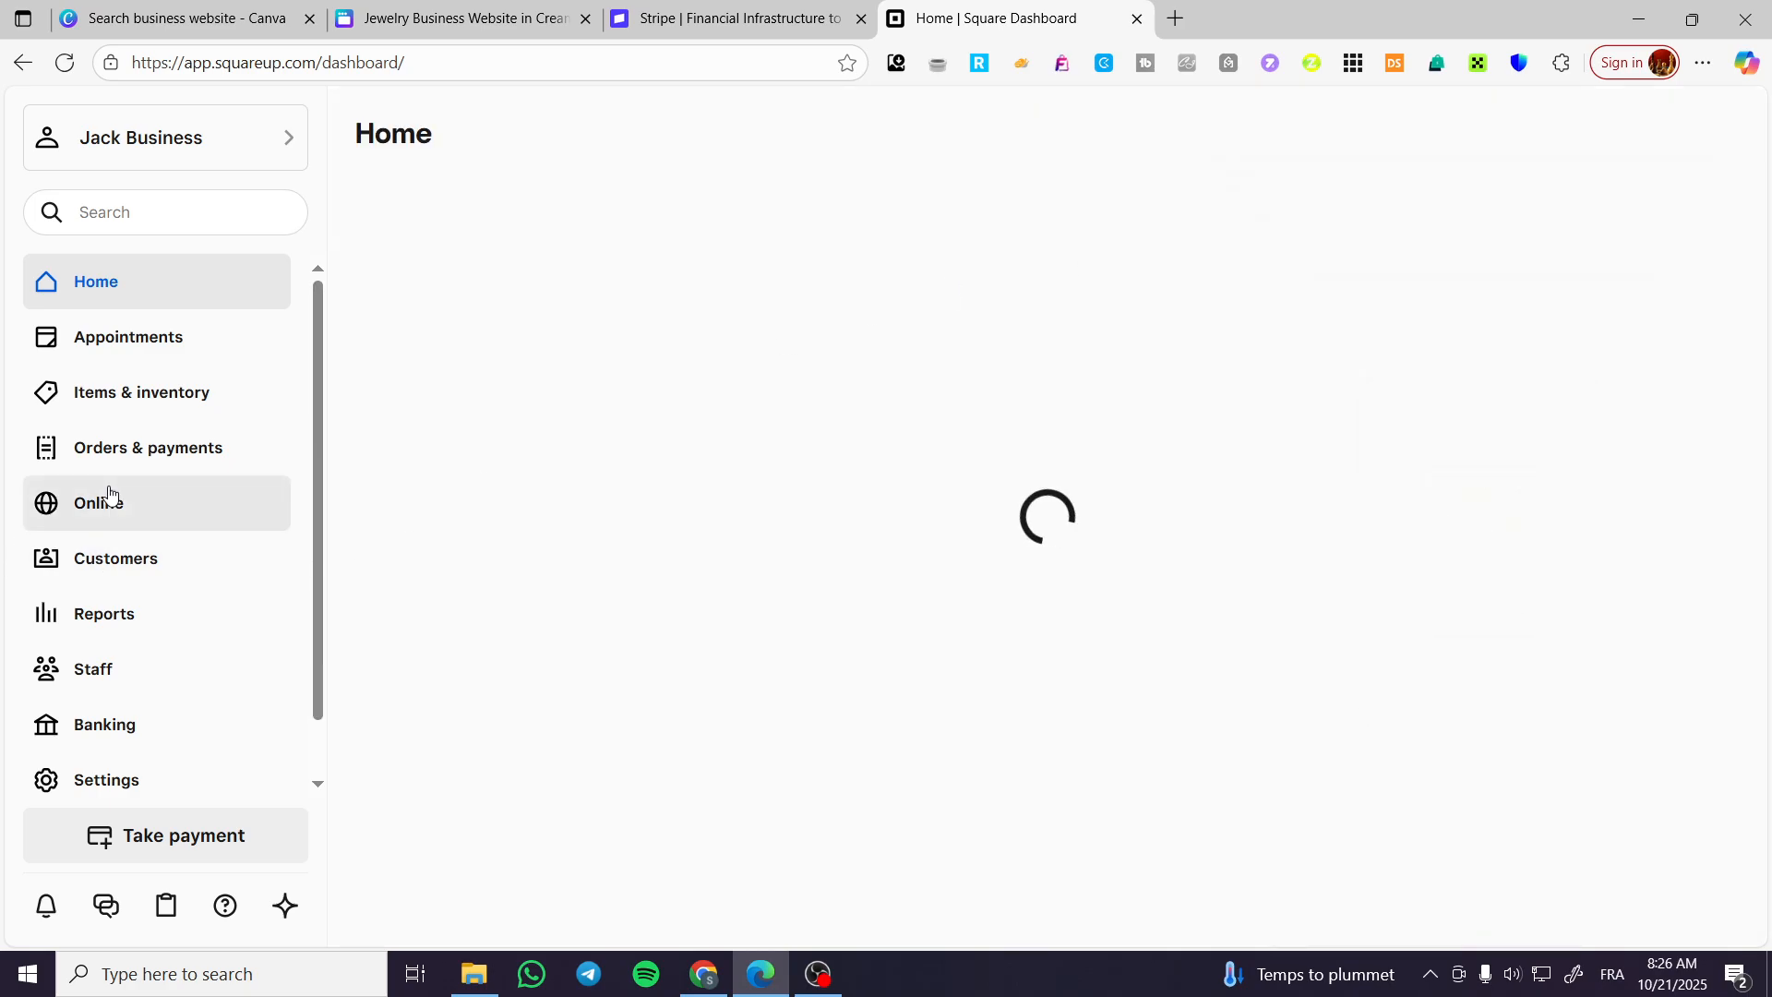
Open the Payment links page under Square's Orders & payments section, and switch back to the Stripe website.
click(147, 457)
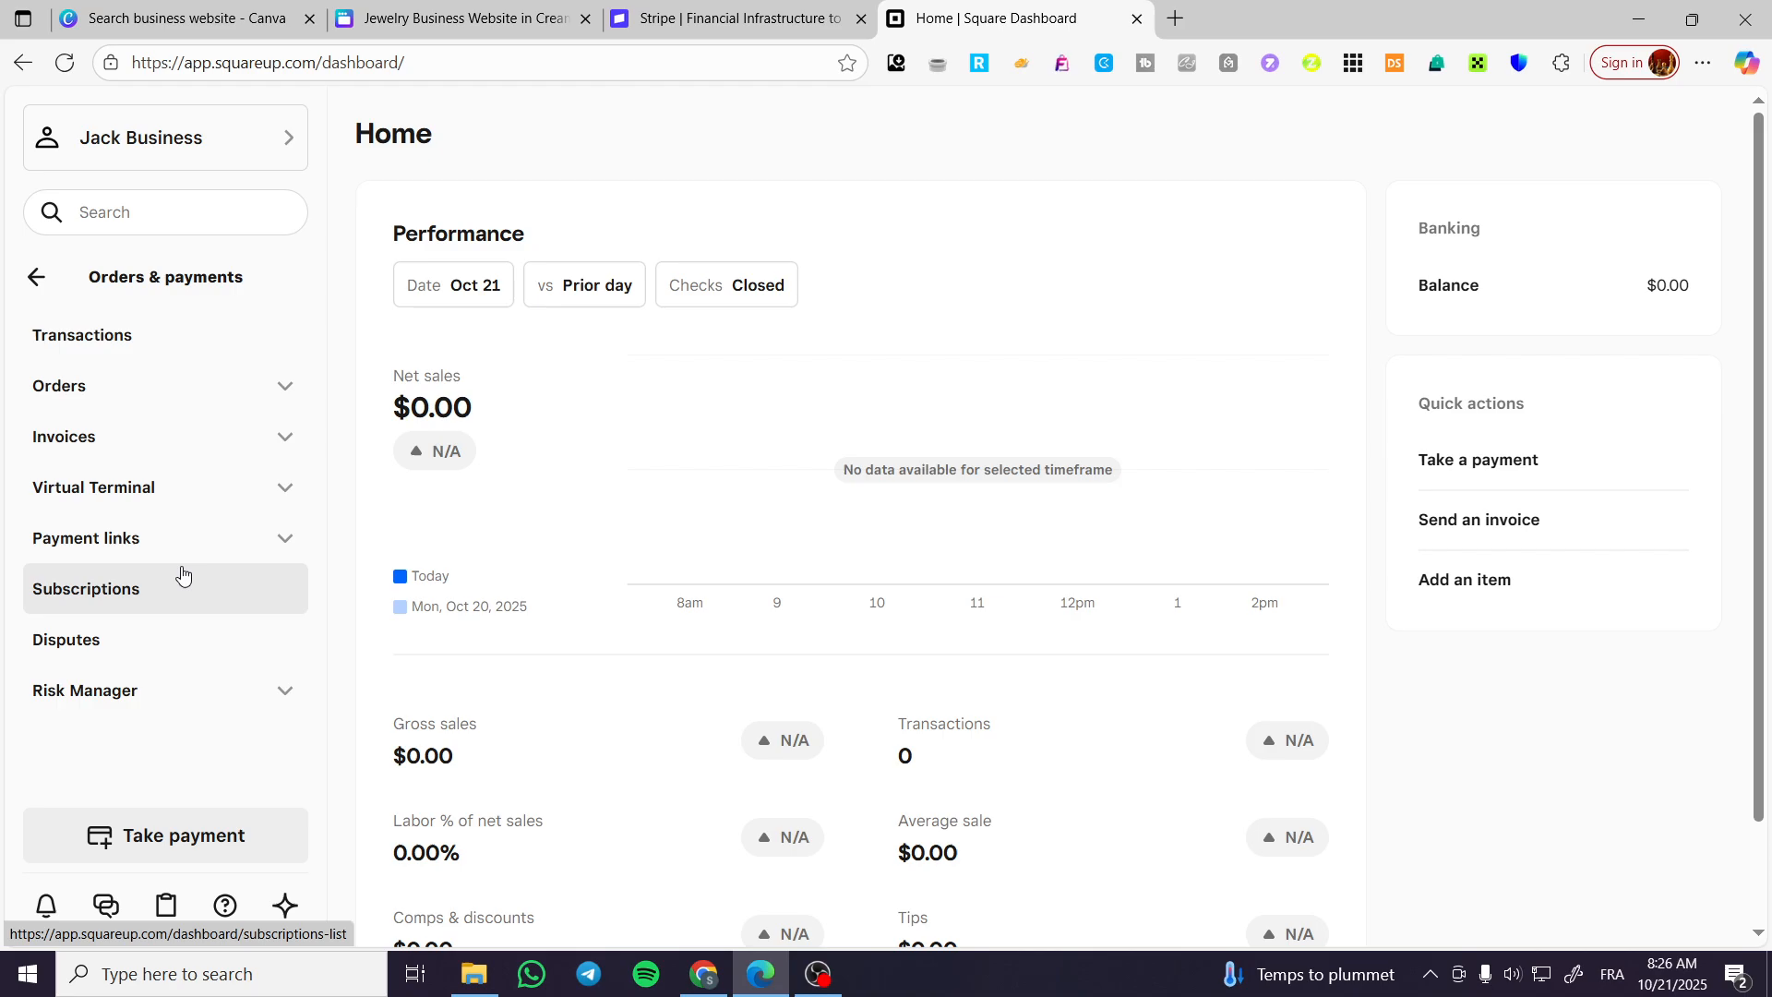
click(178, 538)
click(120, 587)
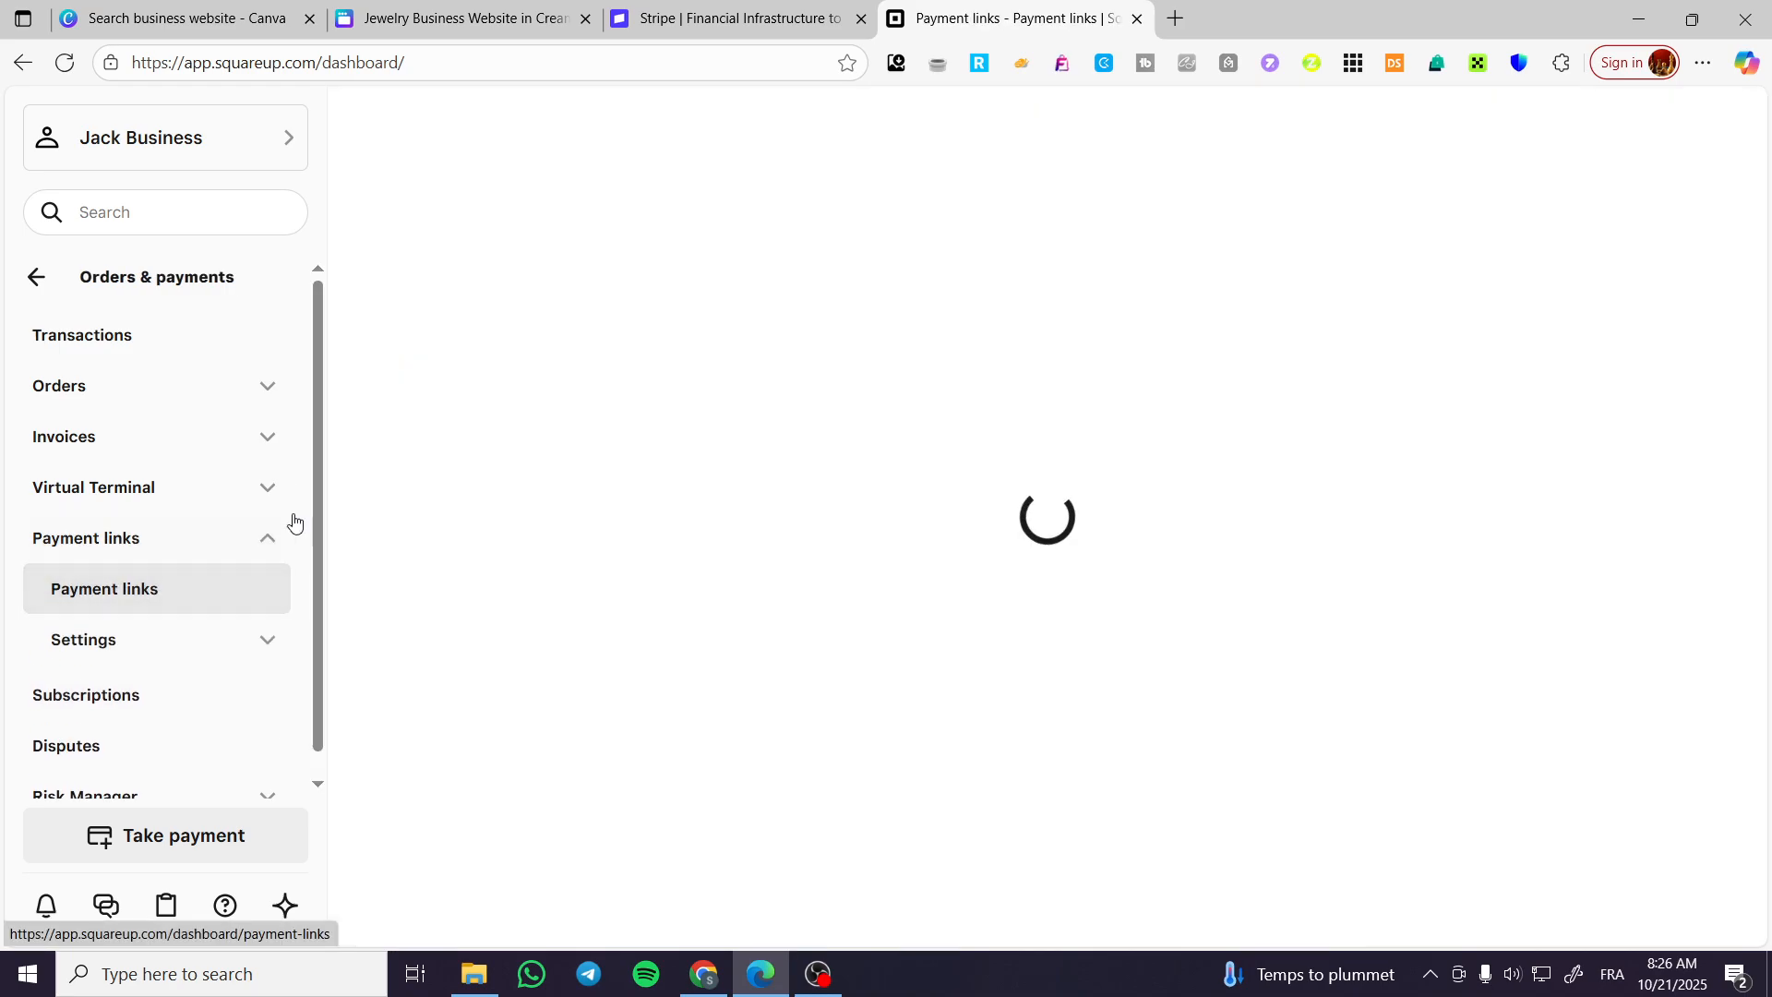
click(794, 18)
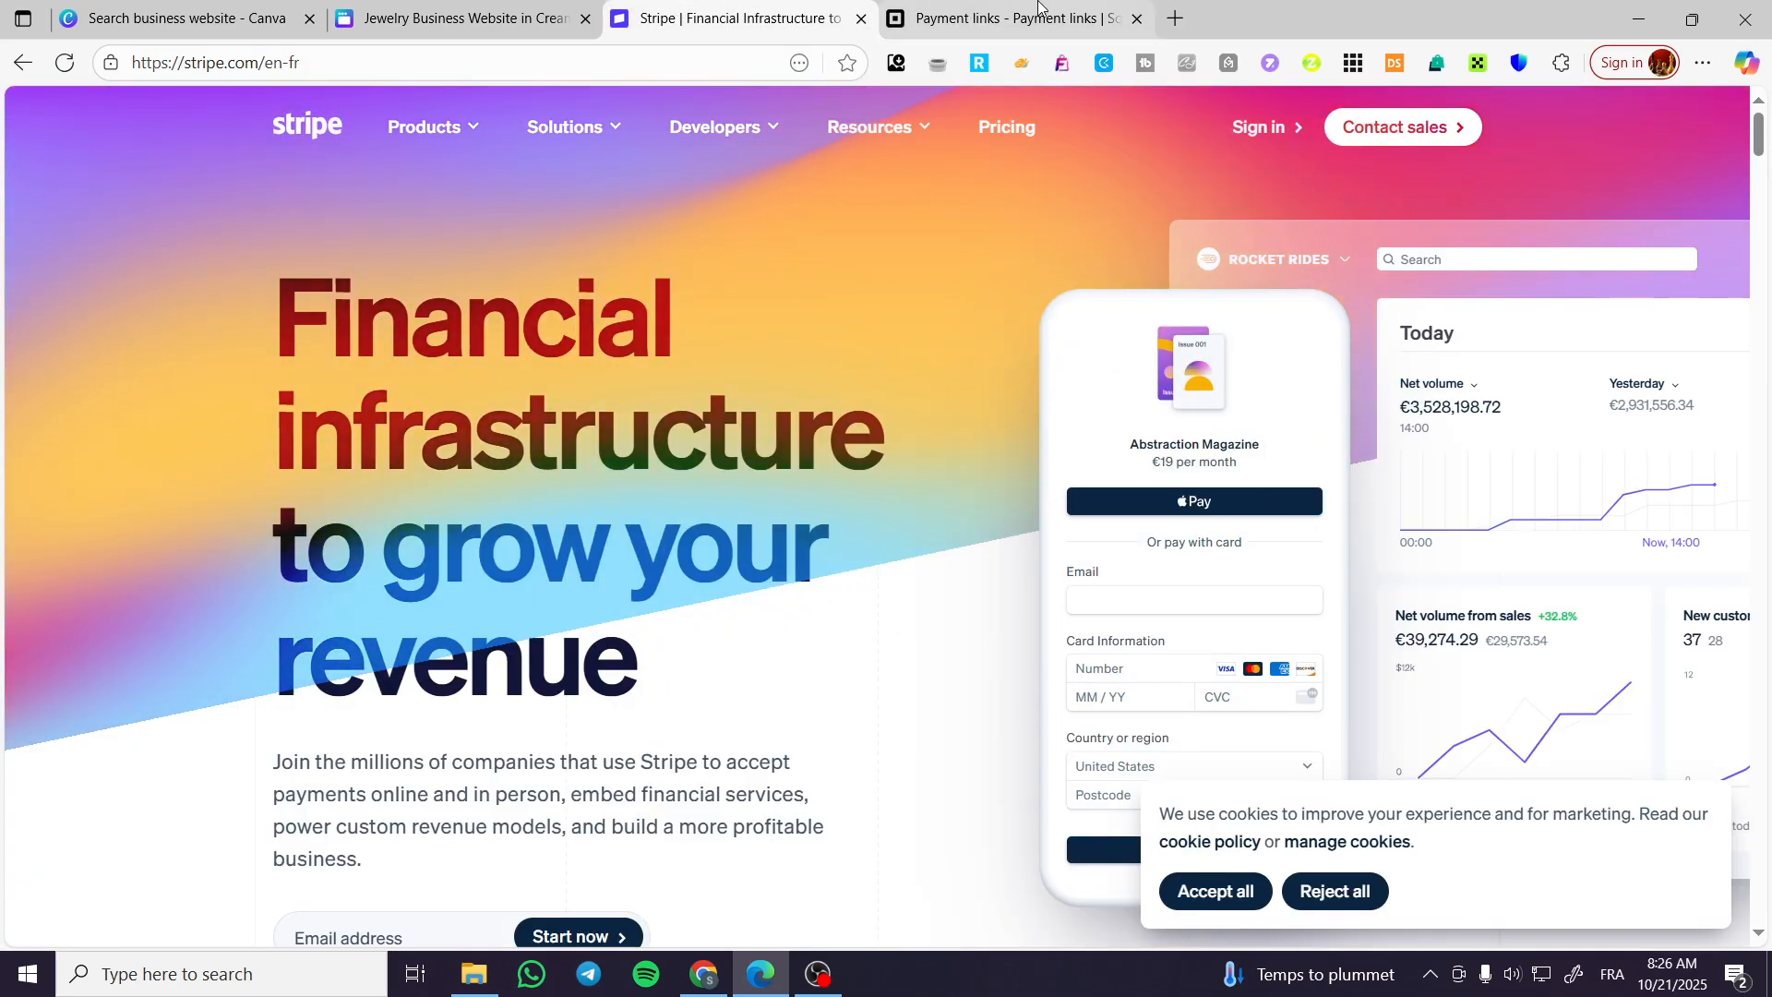
Start a new payment link in Square with the purpose Sell an item and continue to its details.
click(978, 19)
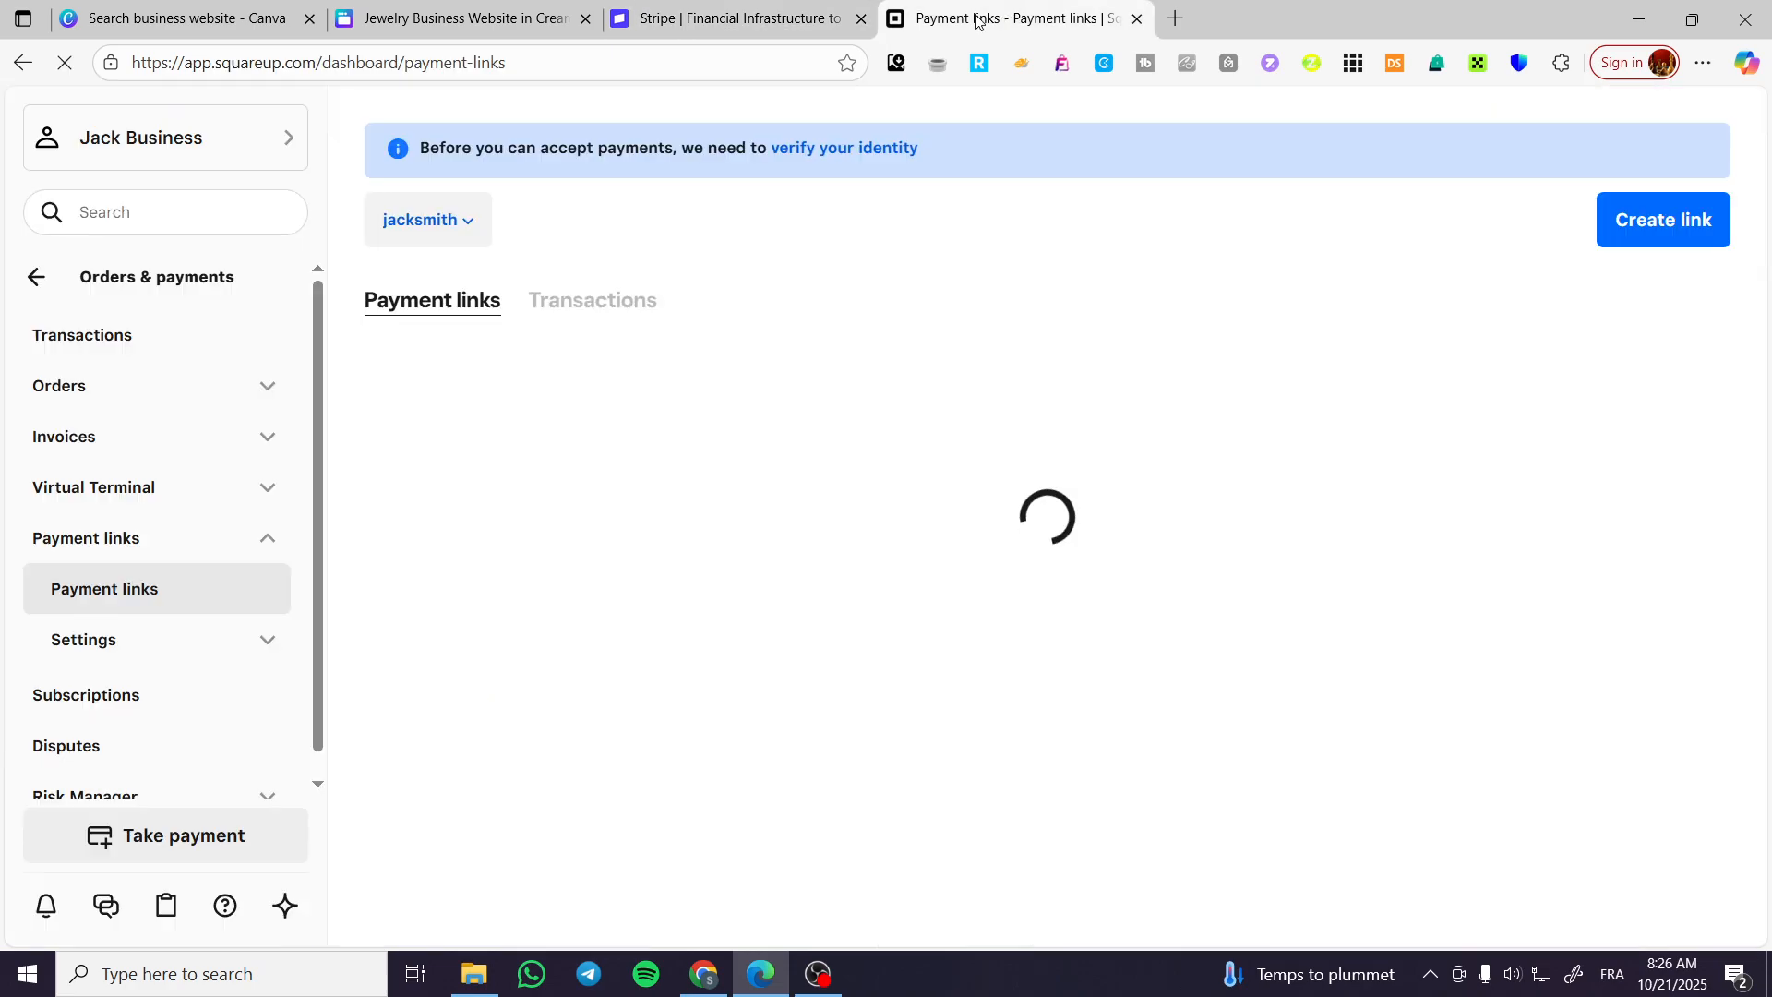
click(1678, 232)
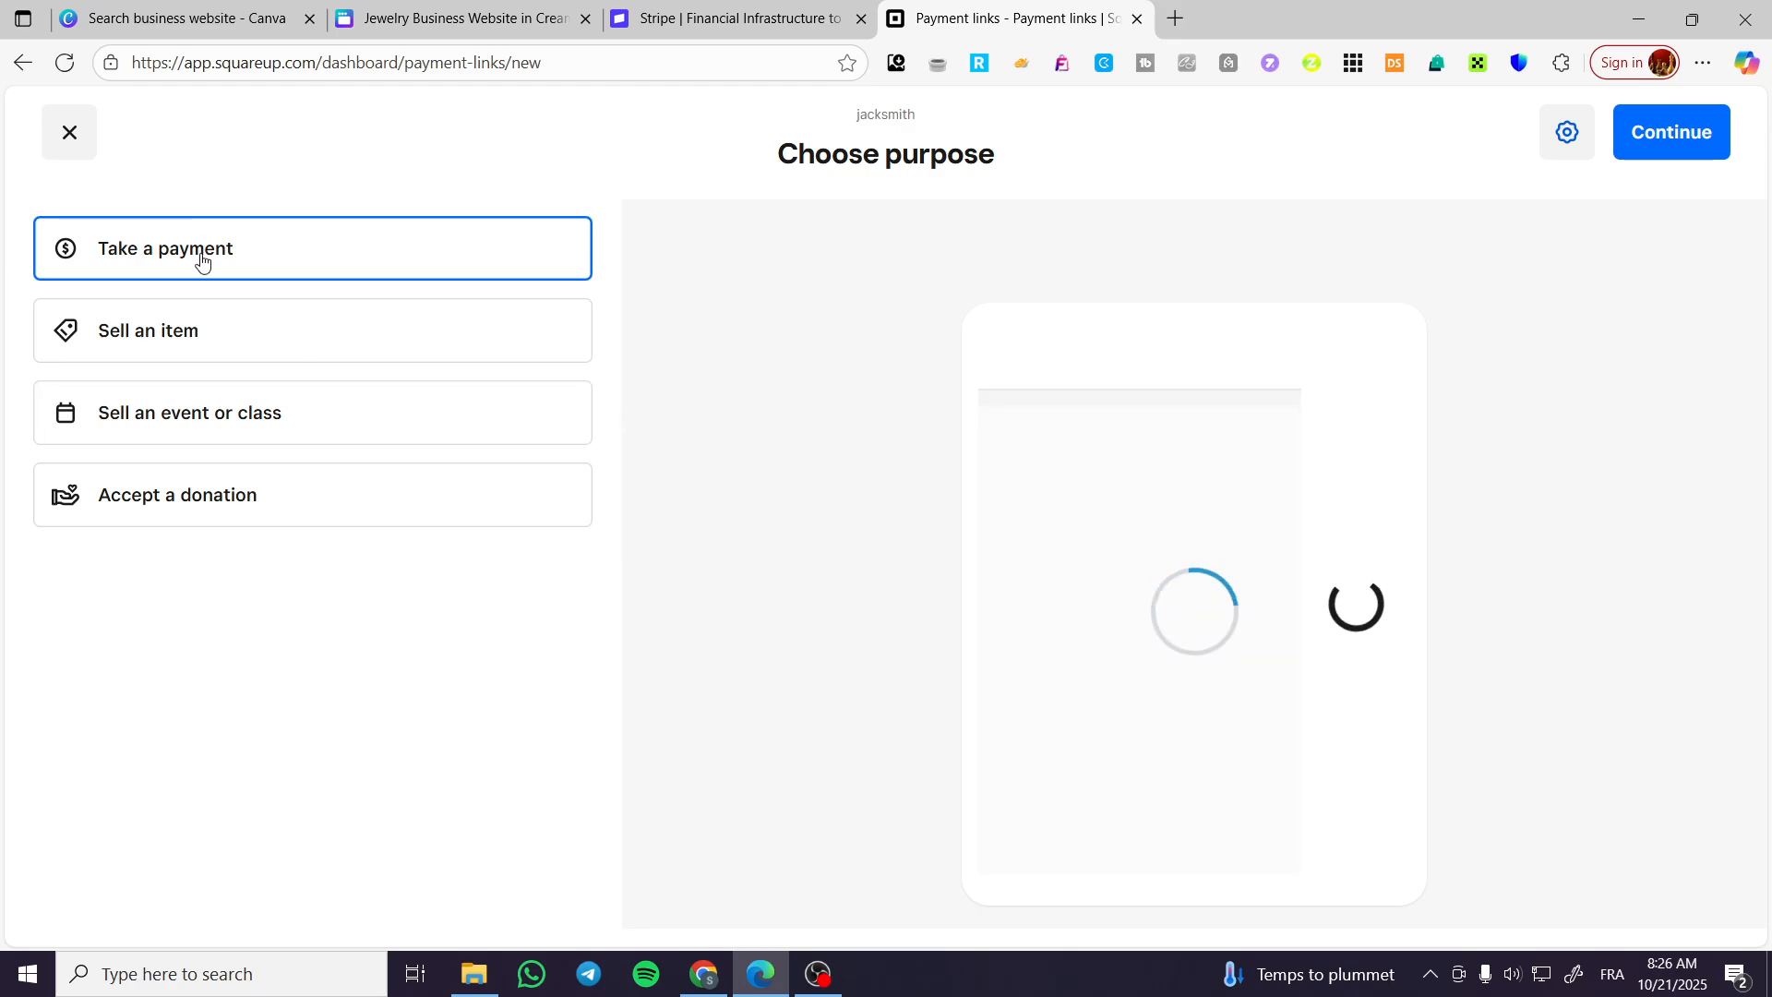
click(720, 19)
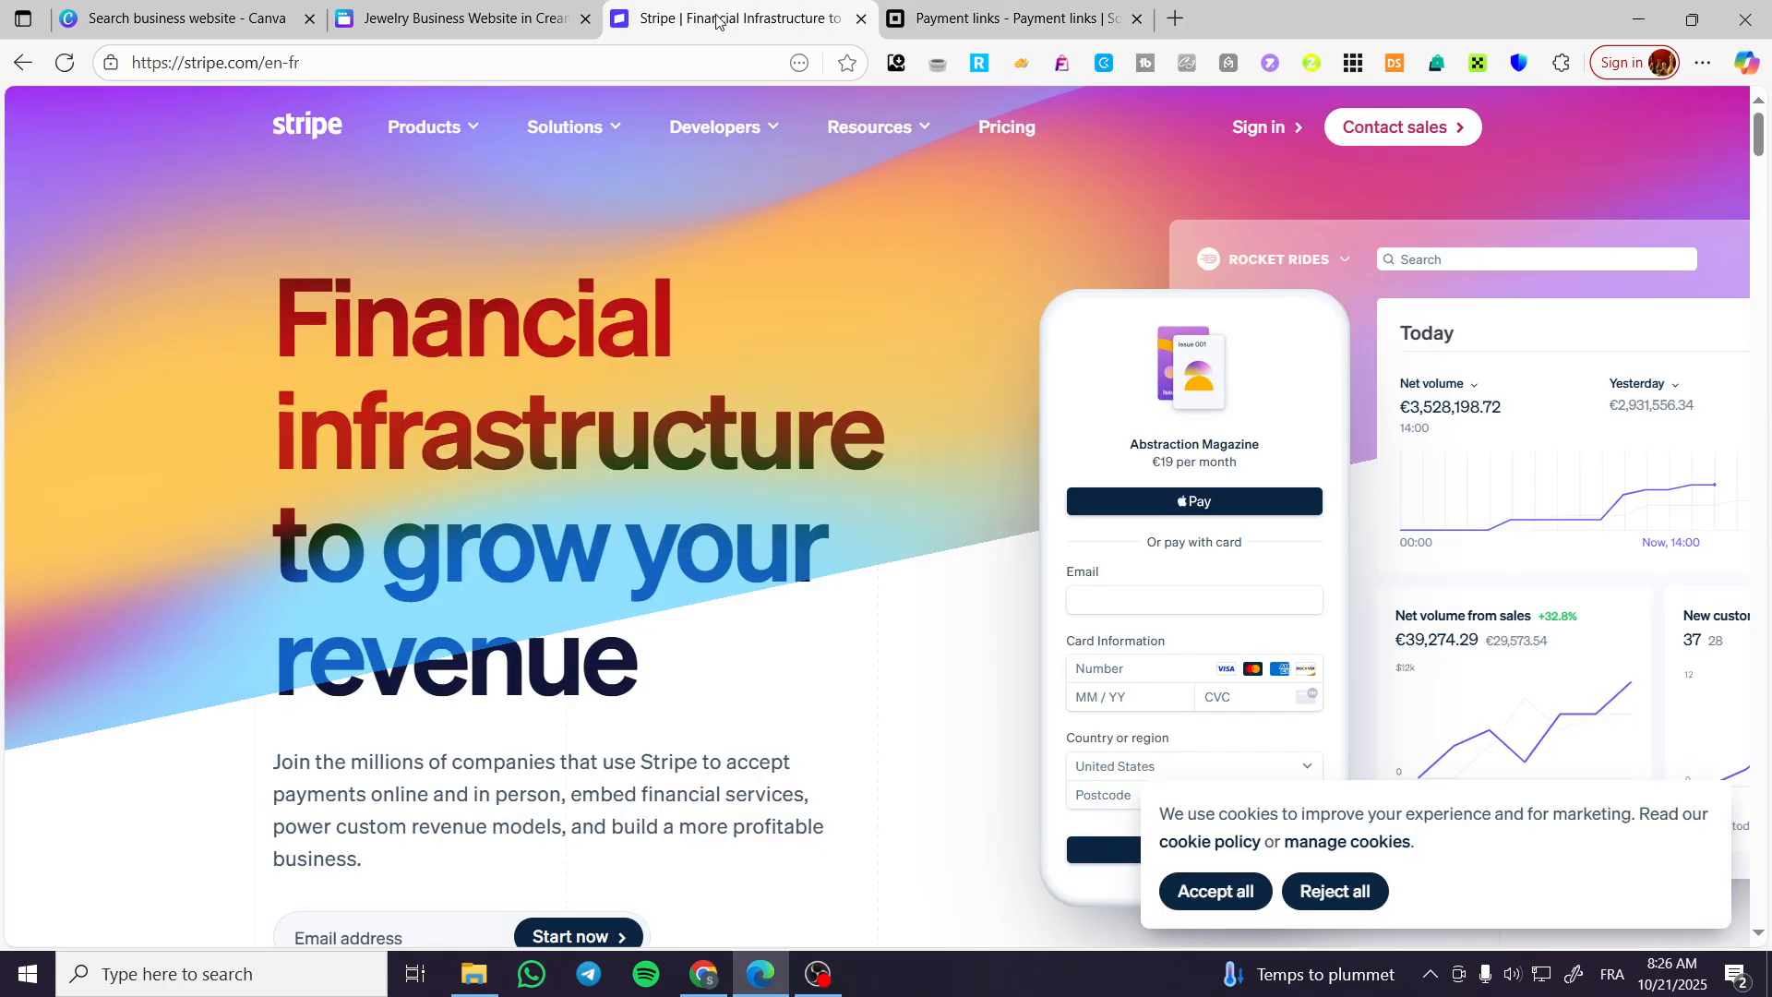
click(554, 21)
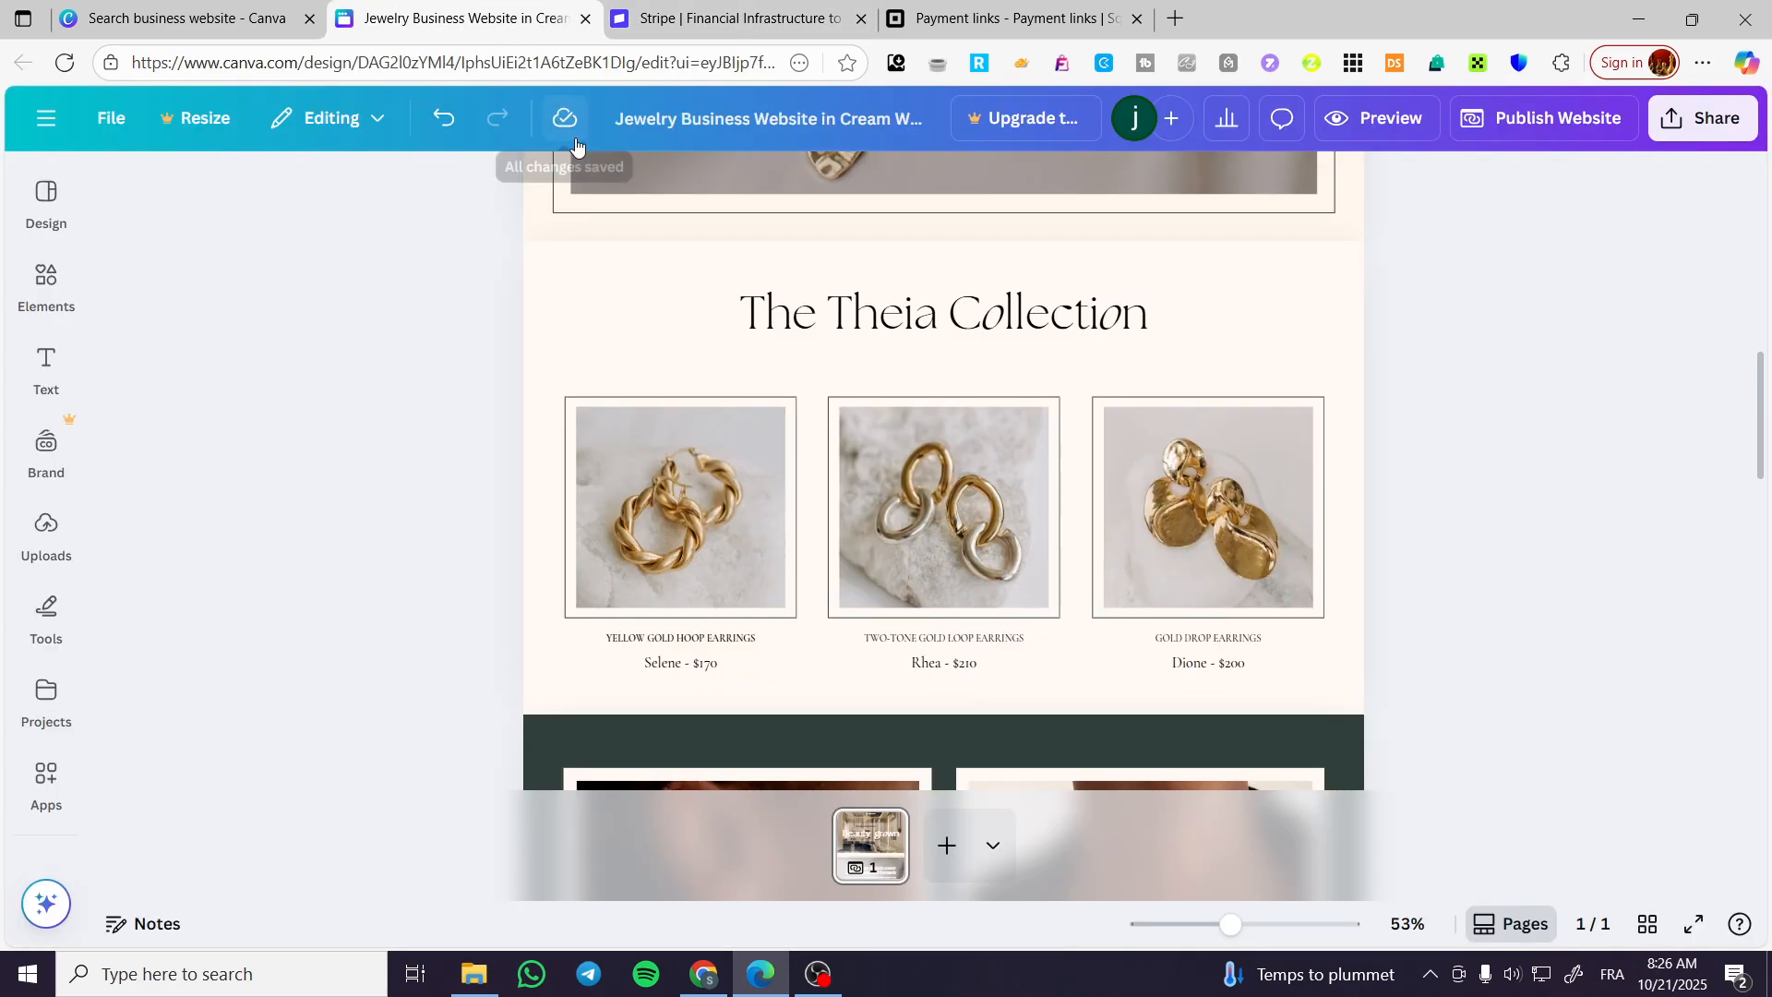
click(728, 533)
click(1006, 19)
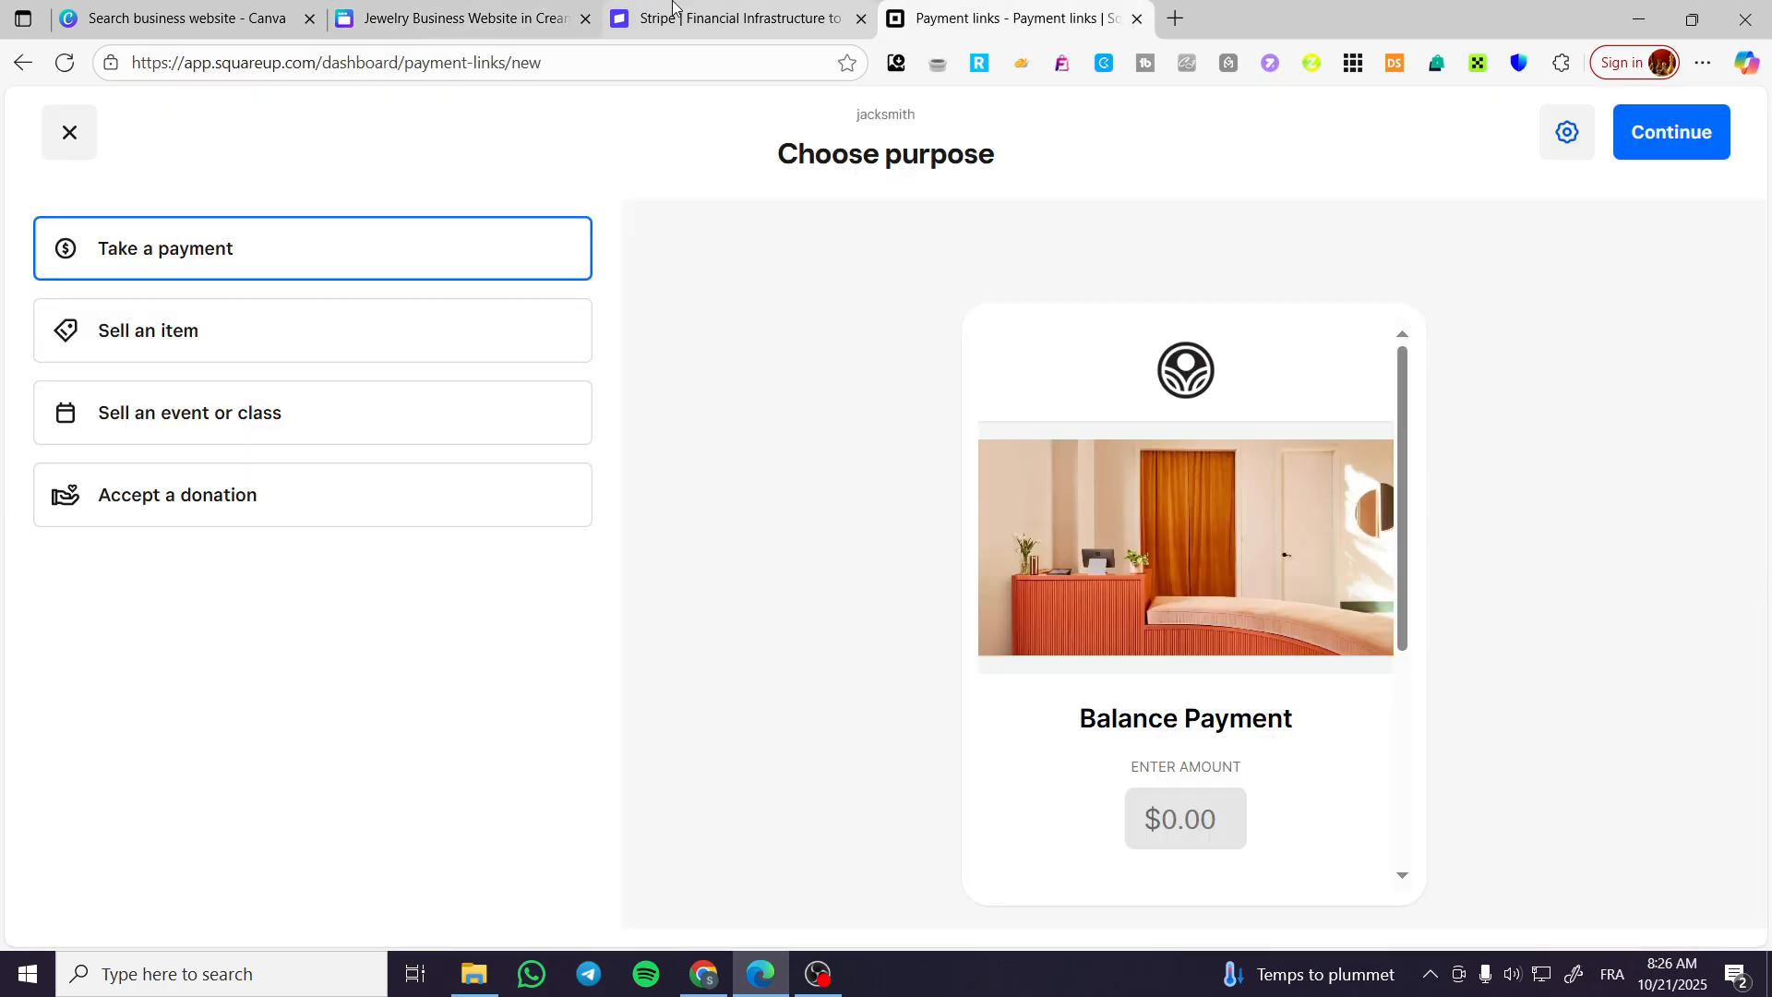
click(461, 19)
click(932, 17)
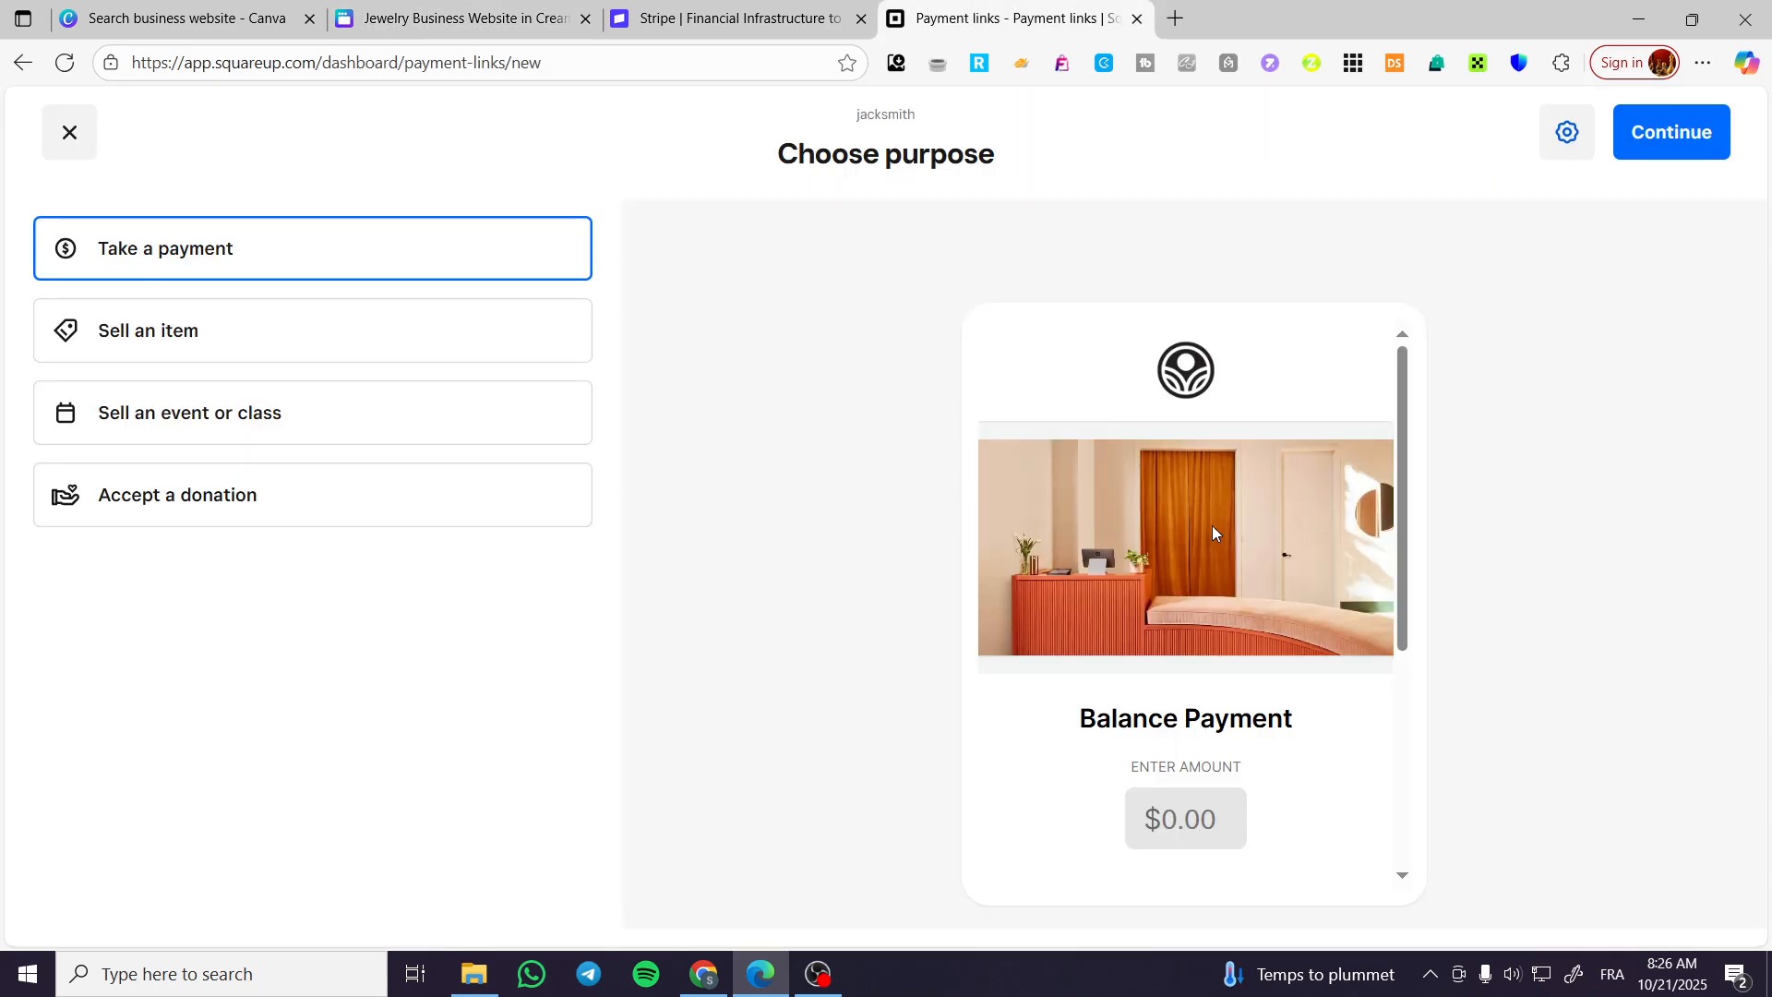
click(229, 339)
click(1668, 132)
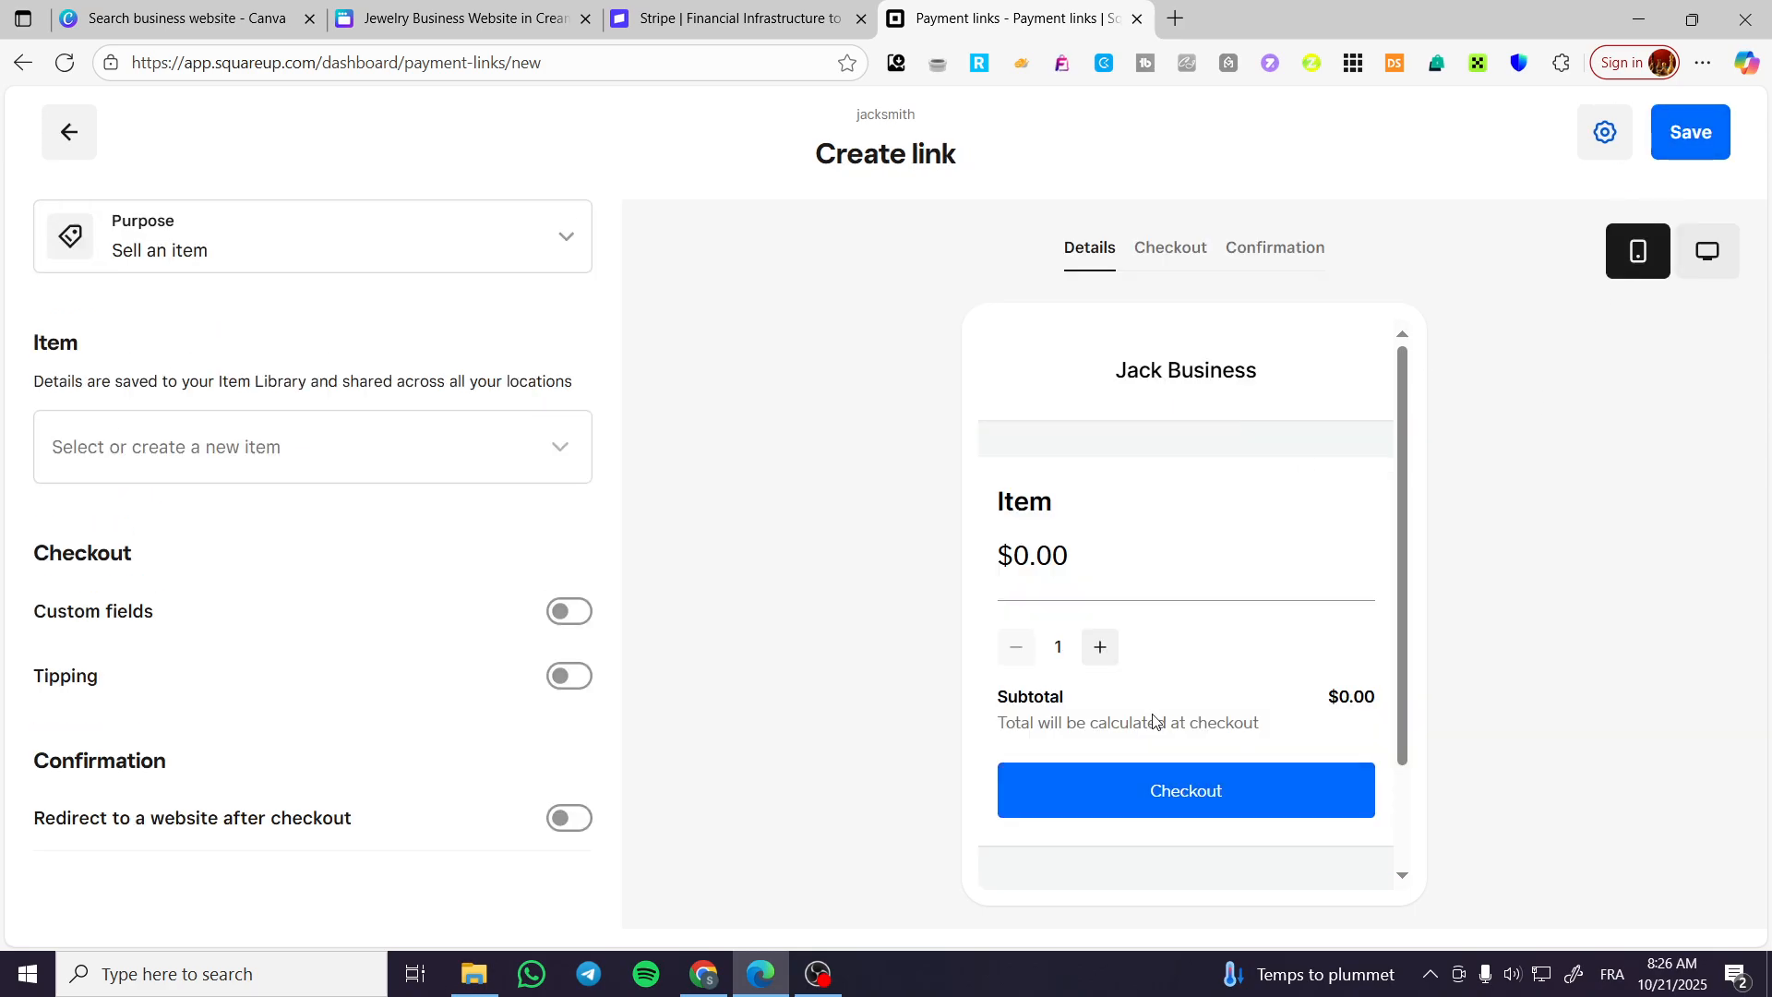
click(283, 445)
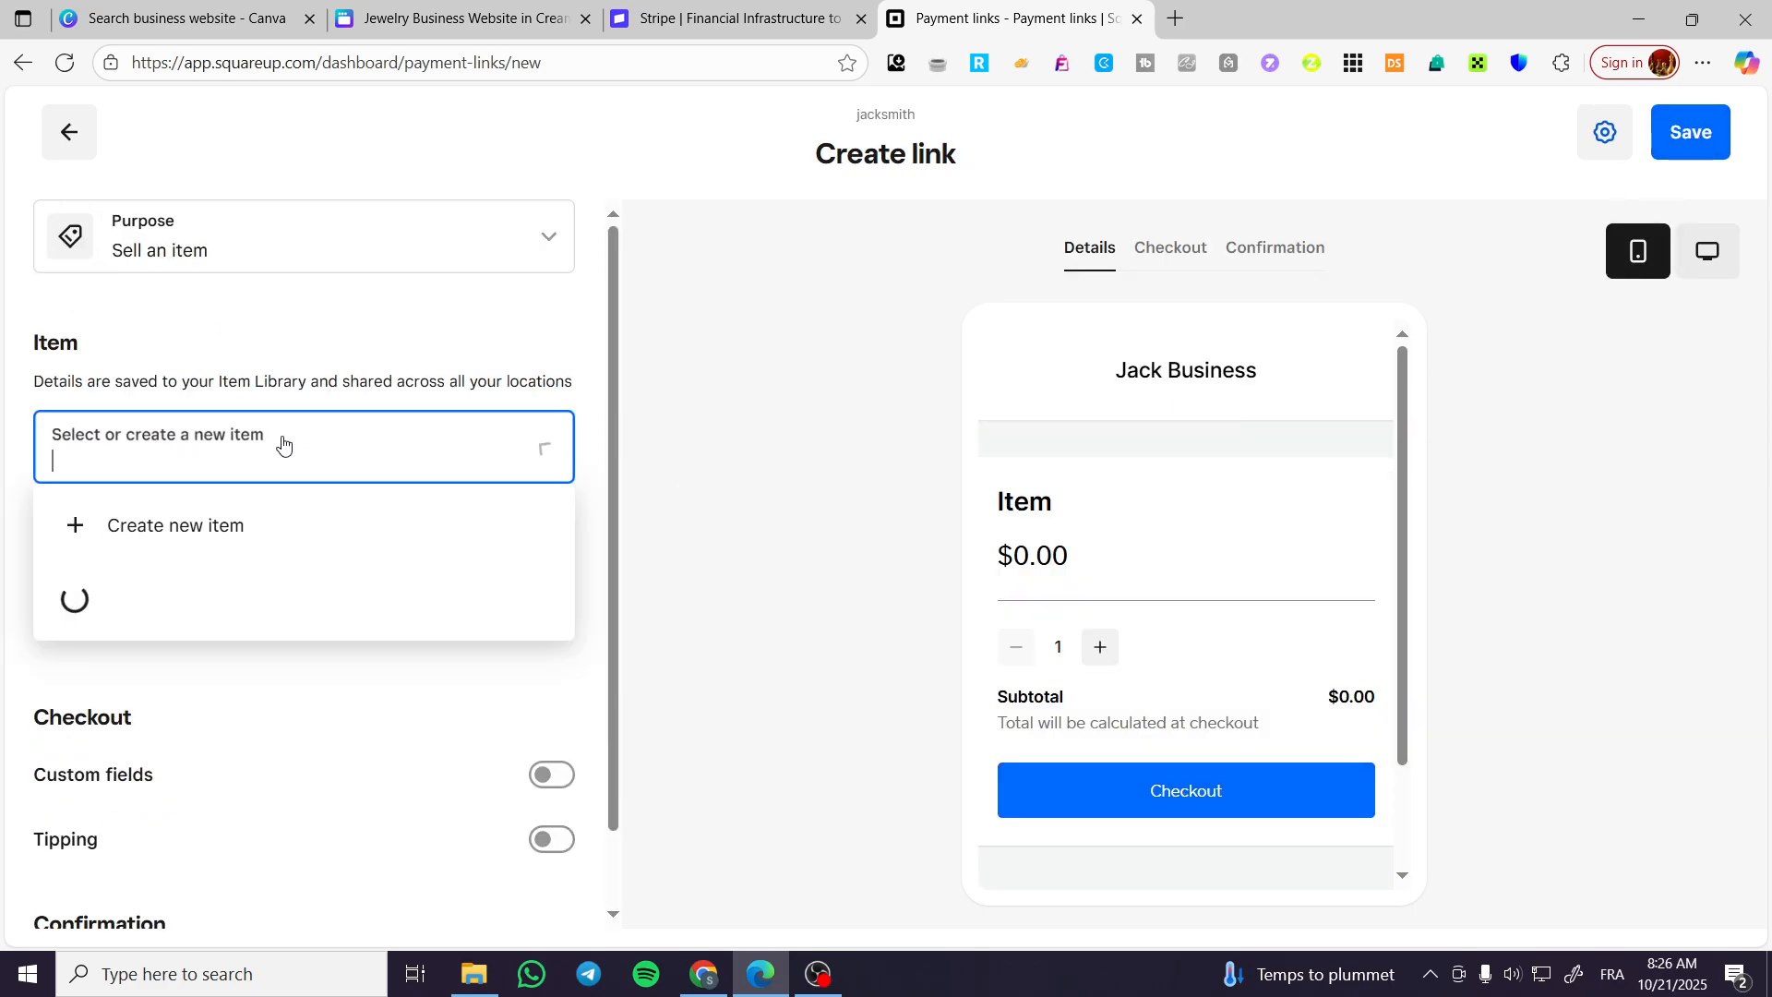
click(286, 369)
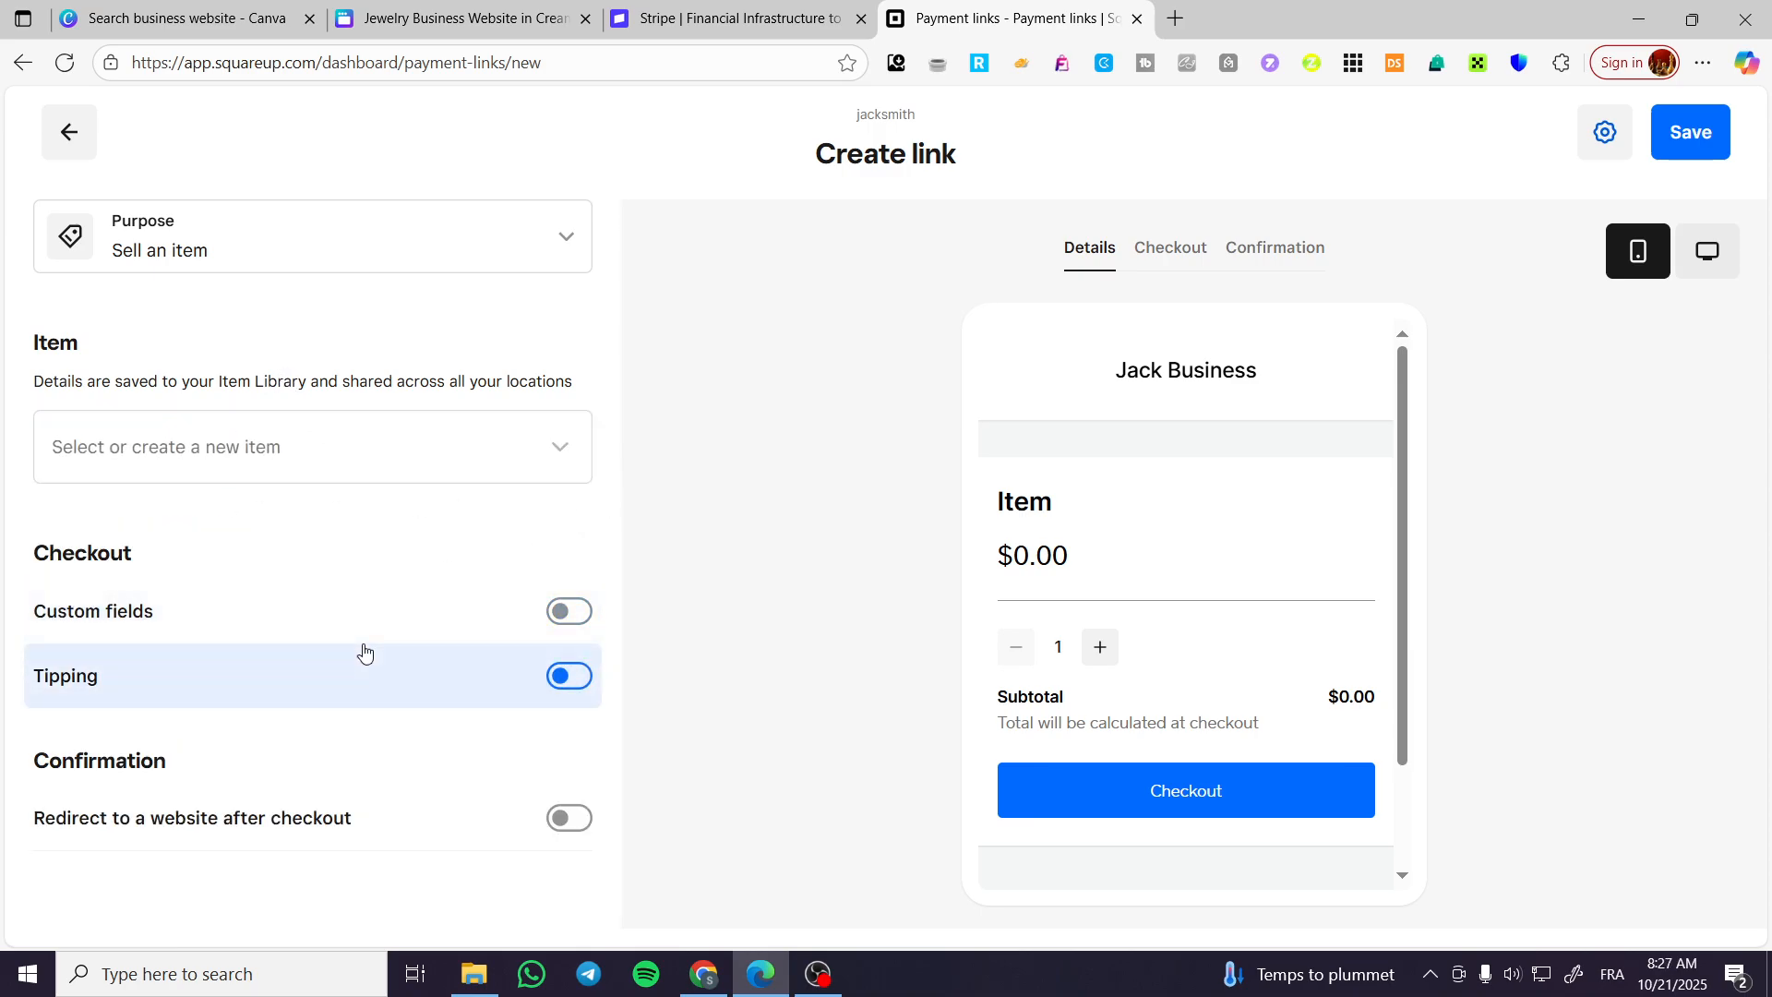
click(568, 611)
click(558, 611)
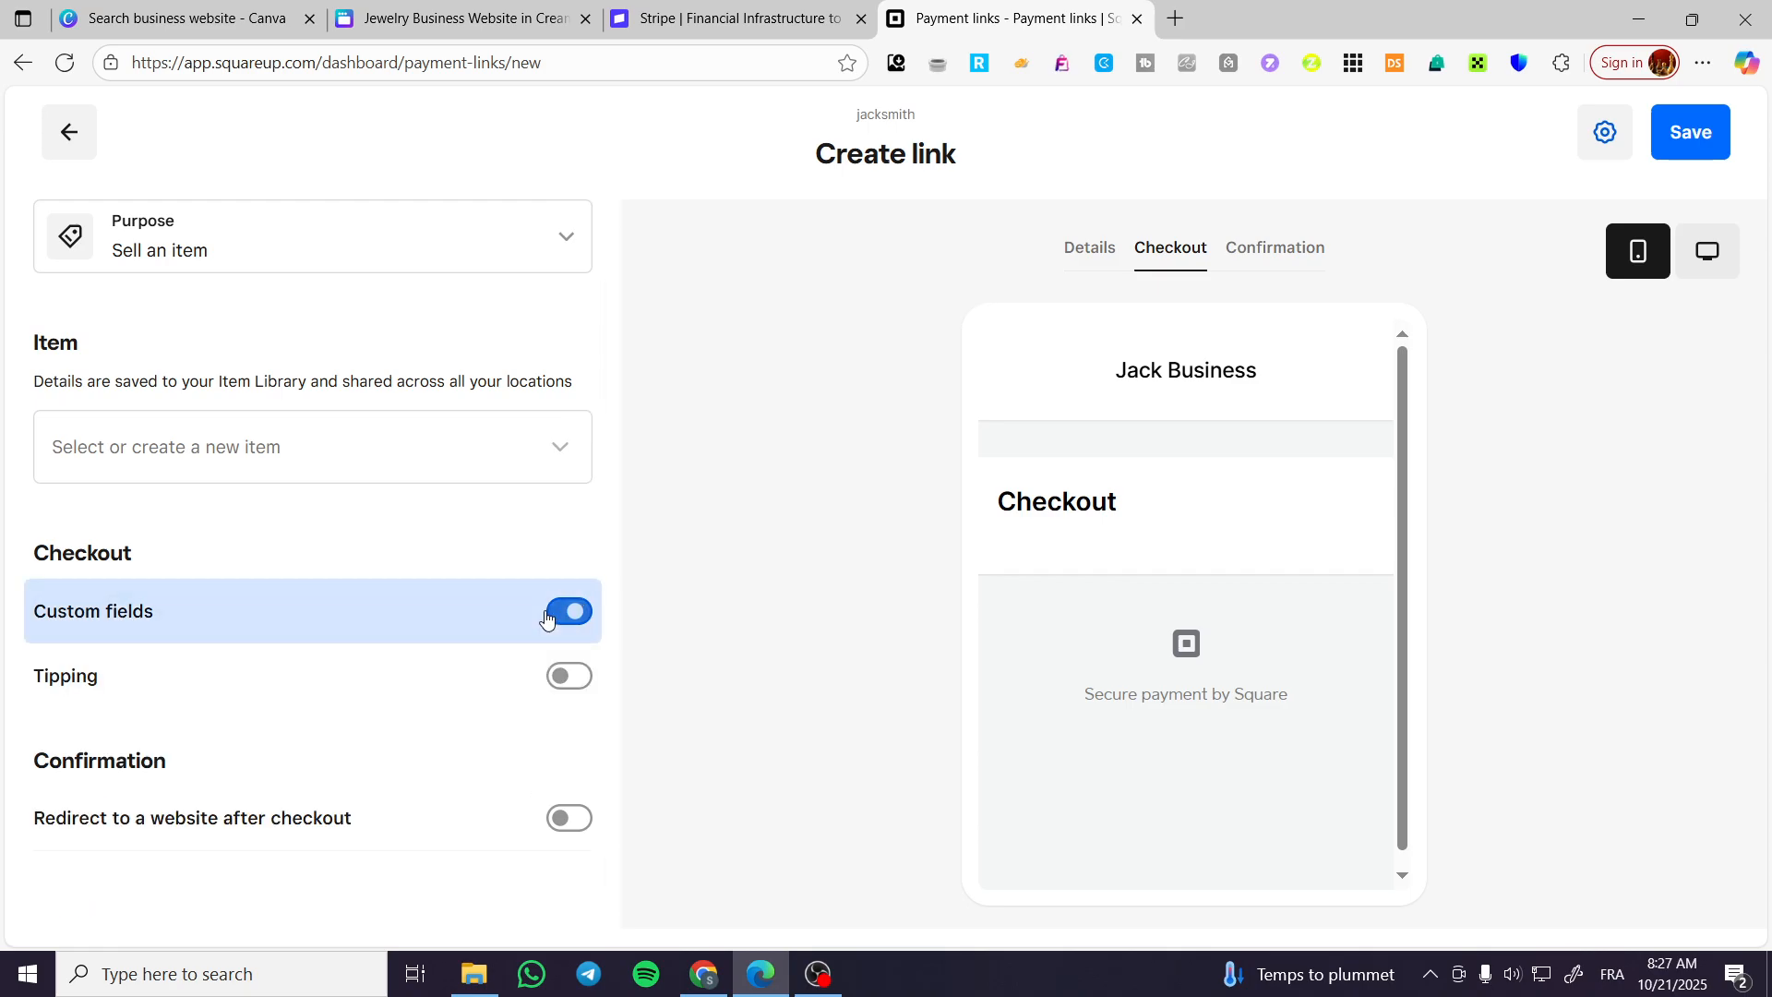
Create a new item for the payment link and set its price to 170, as listed for the hoop earrings in Canva.
click(388, 445)
click(211, 550)
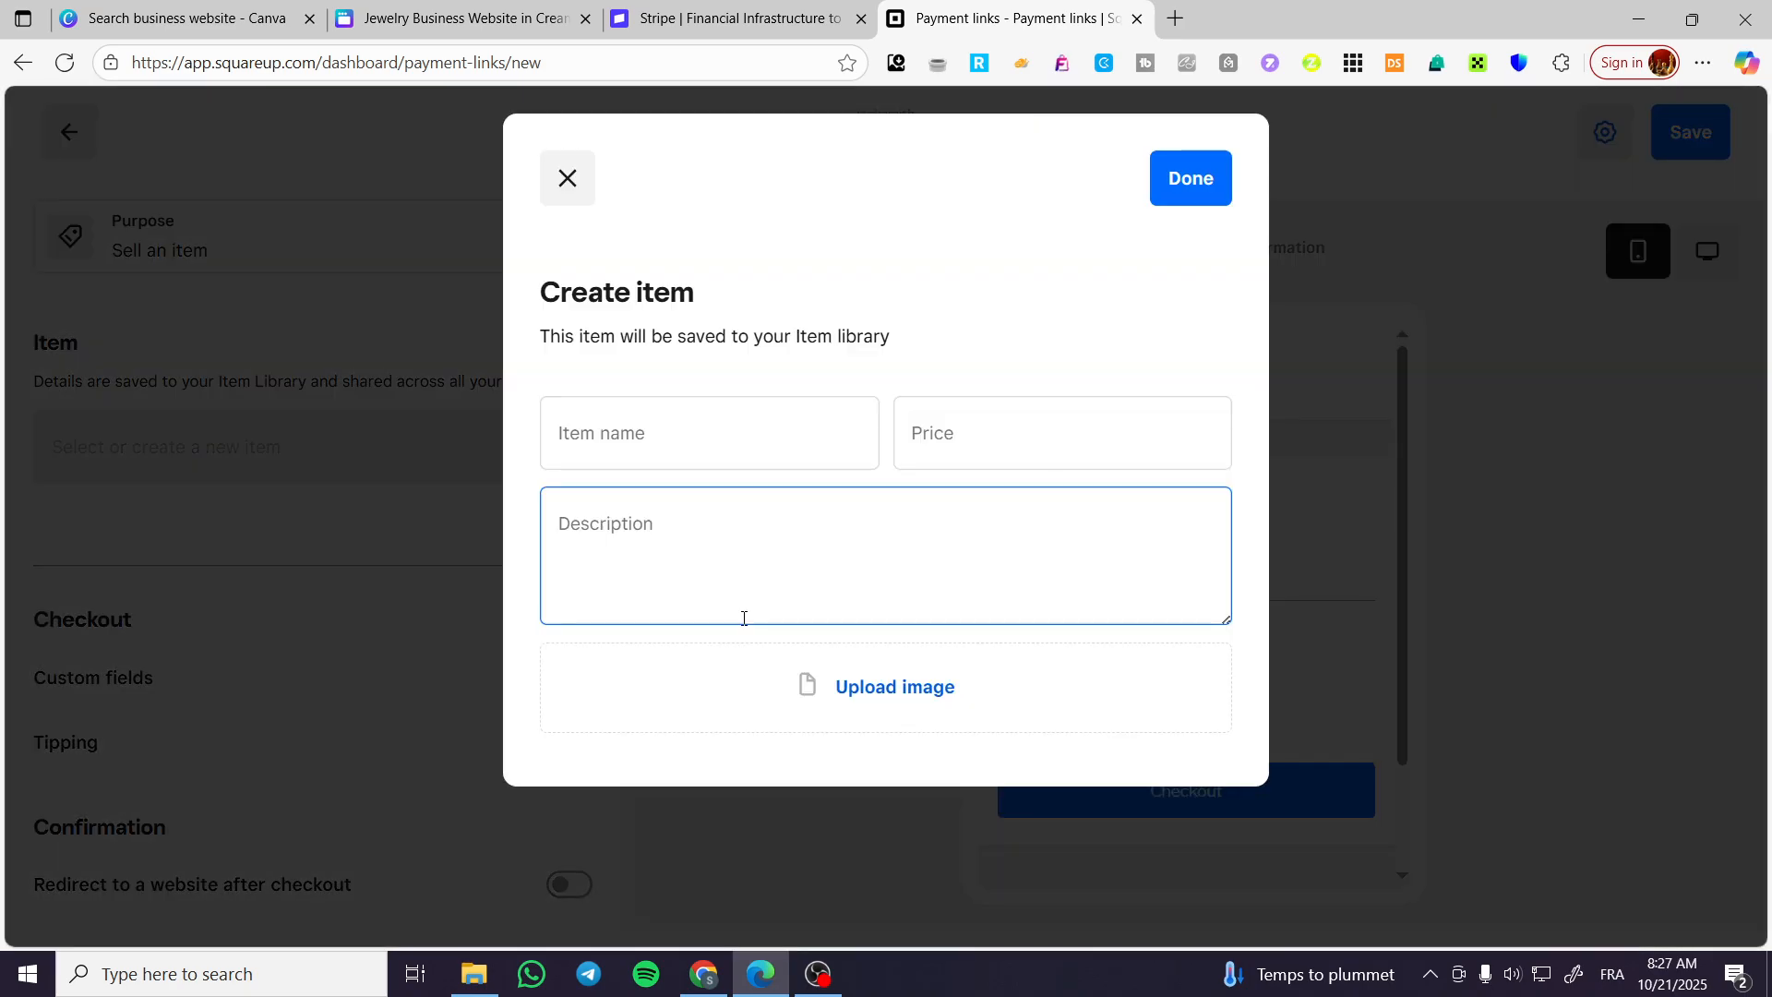
click(751, 459)
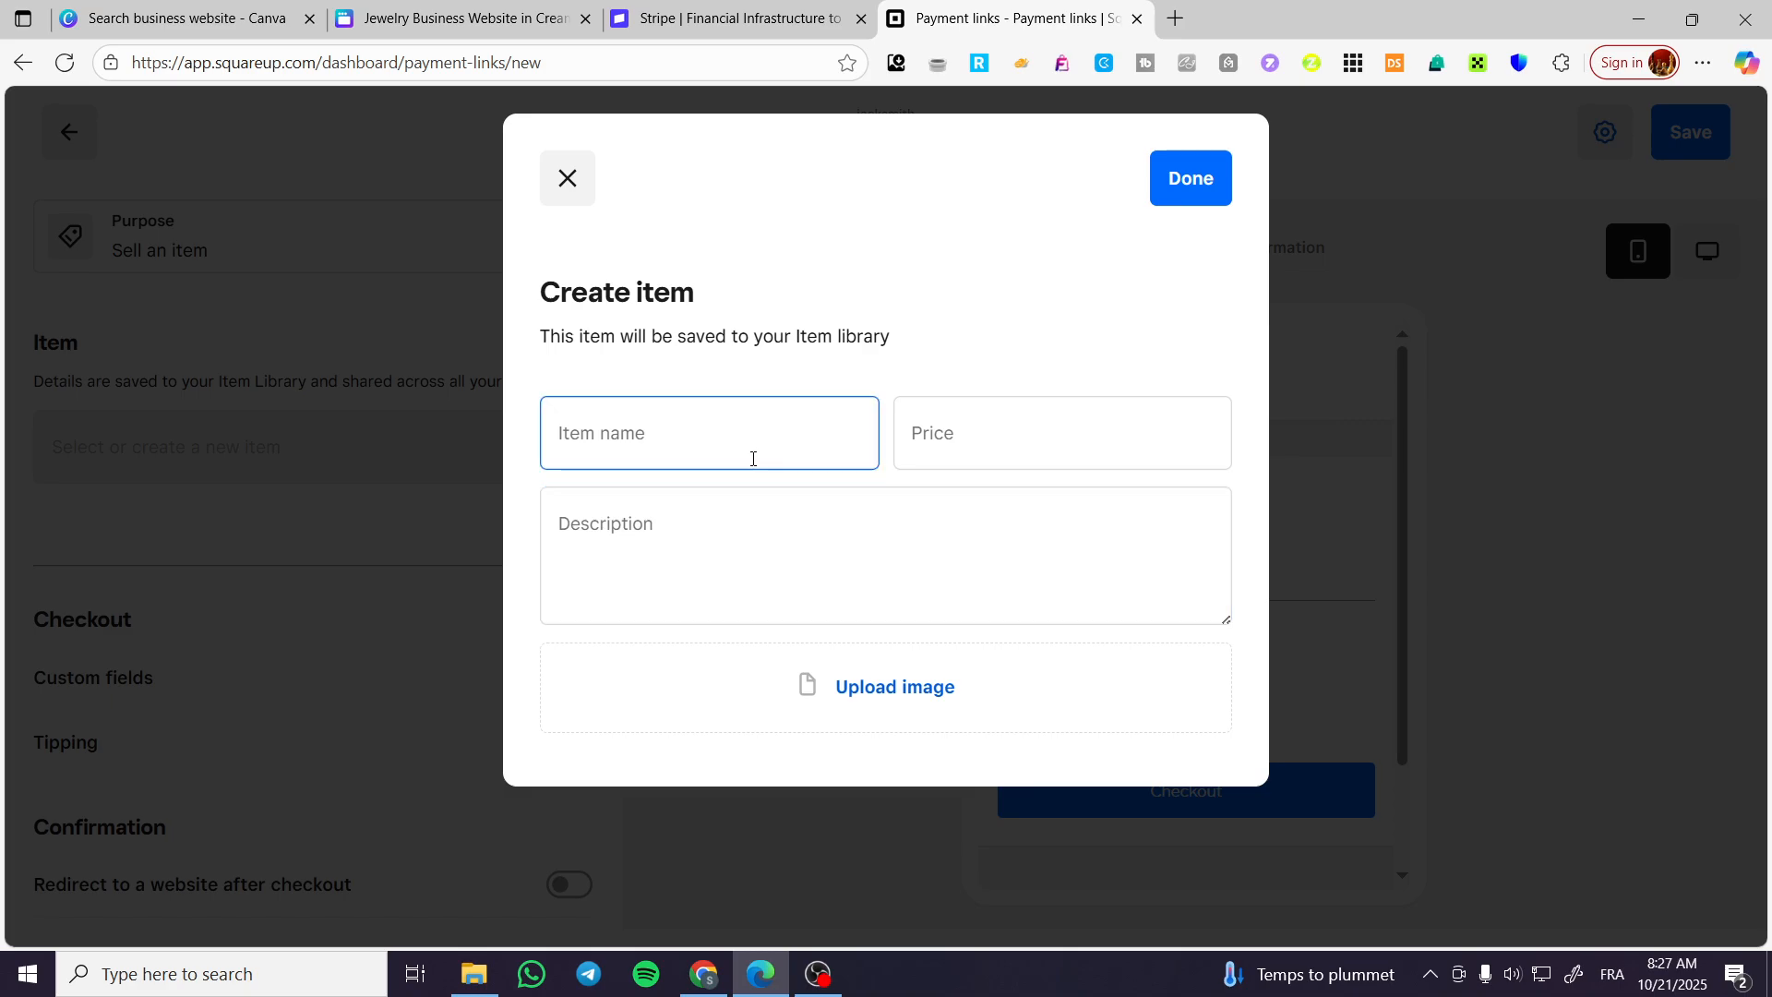
click(1098, 453)
click(457, 18)
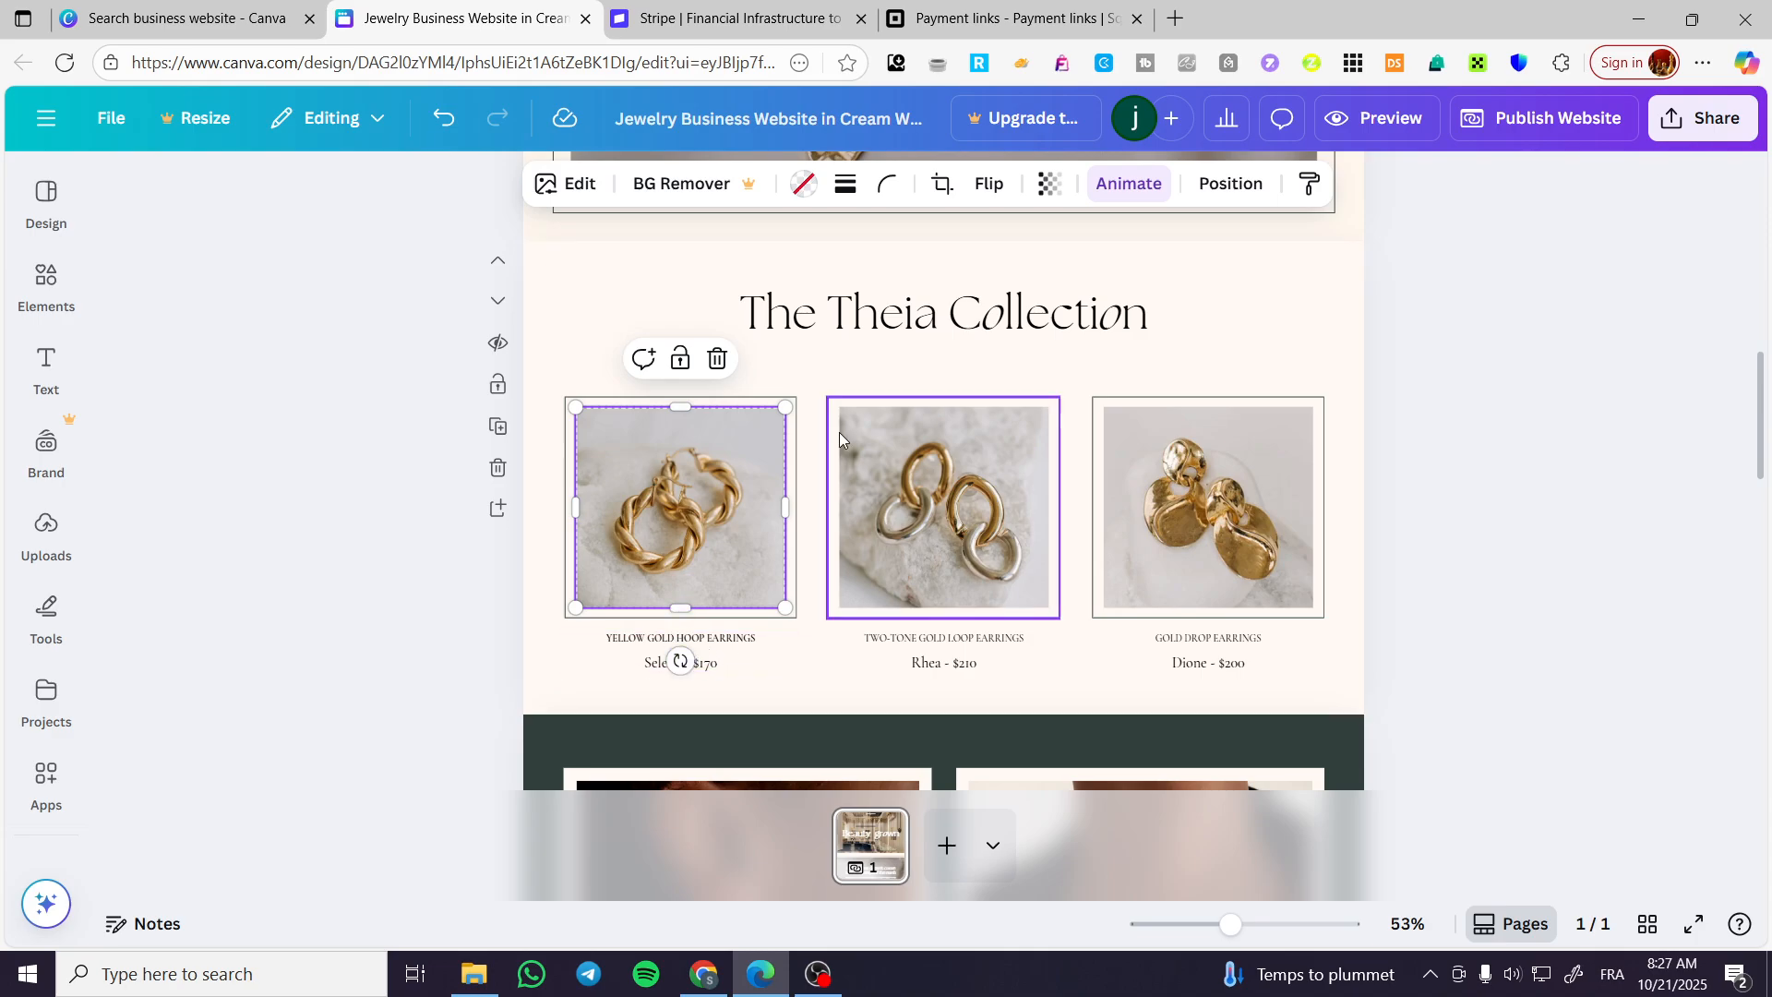
click(1001, 18)
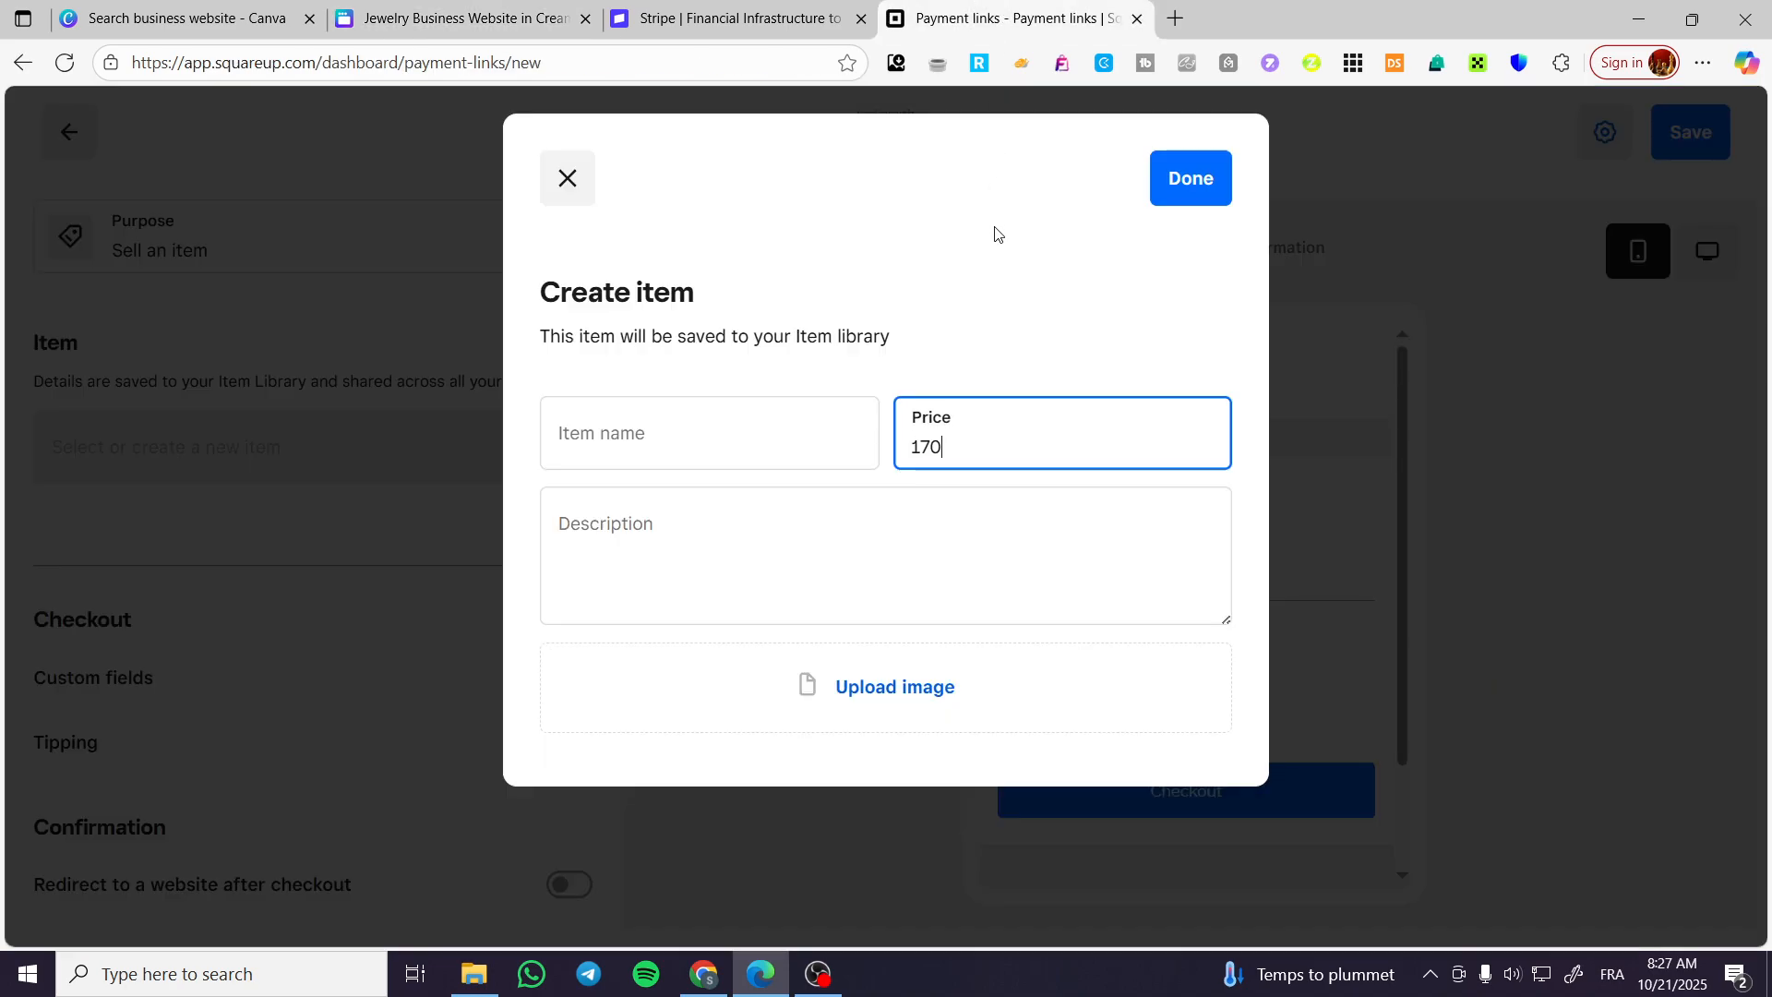
Copy the product title "Yellow gold hoop earrings" from the Canva page into the item's name and description, and finish the item.
click(780, 398)
click(481, 7)
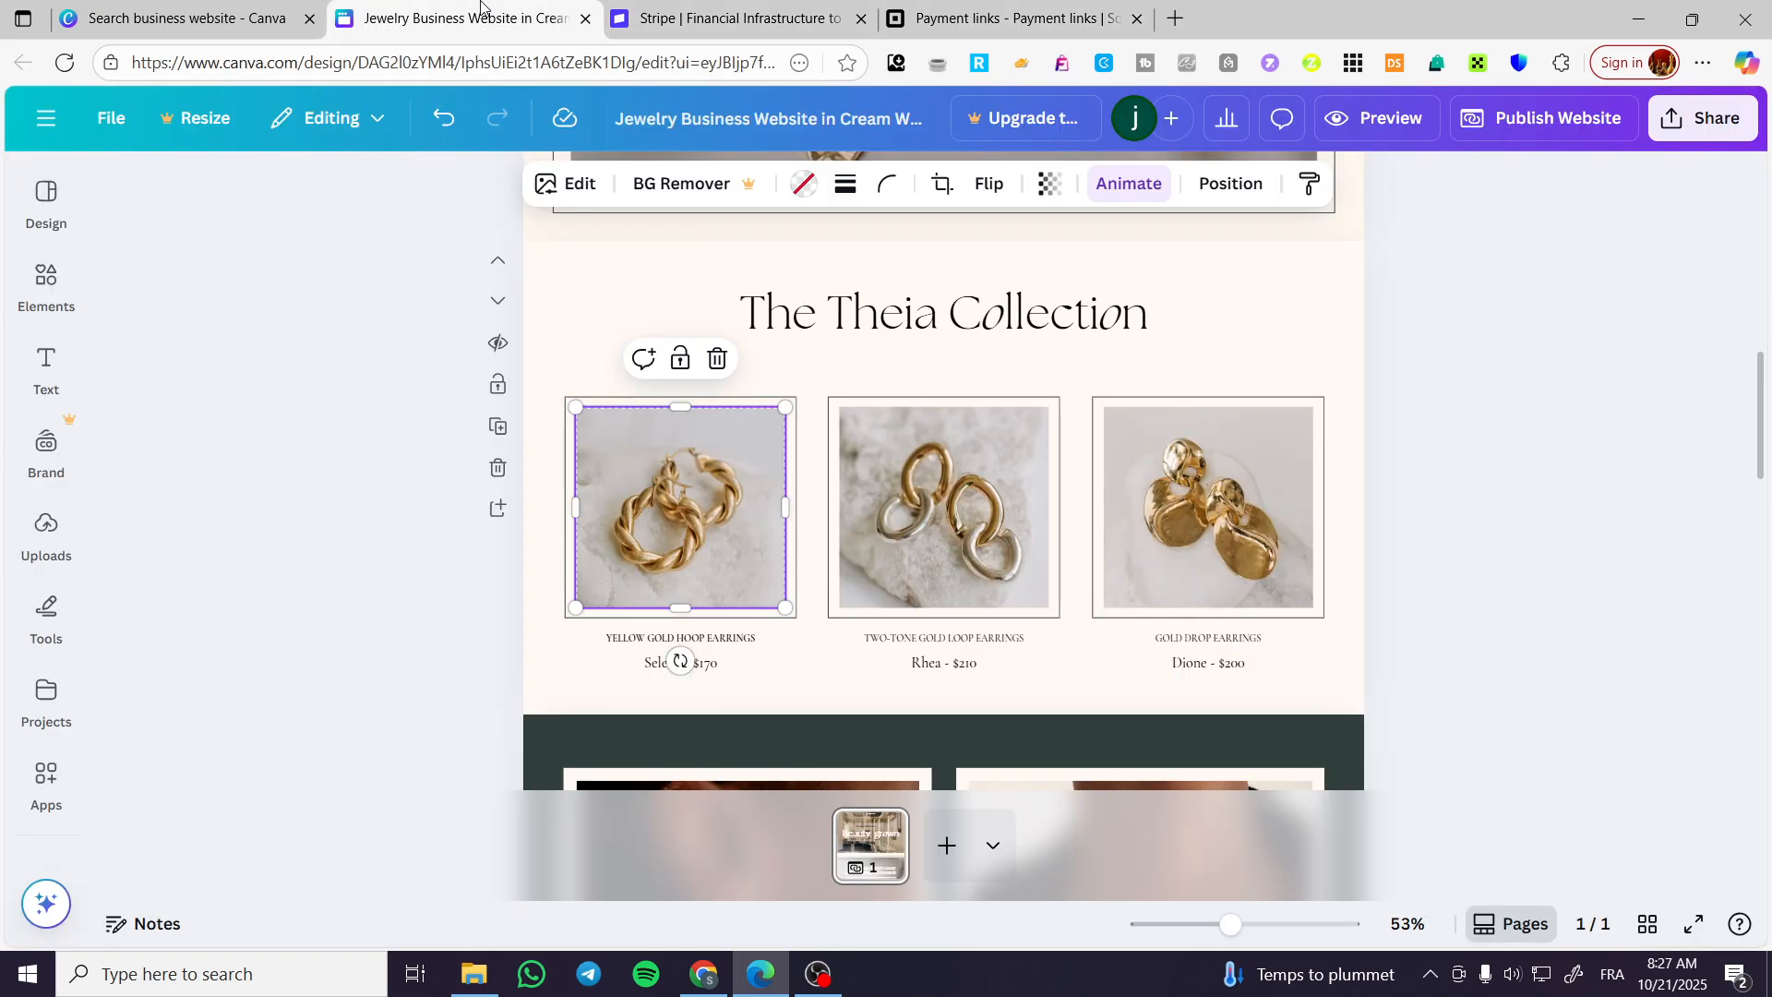
click(732, 645)
double_click(734, 639)
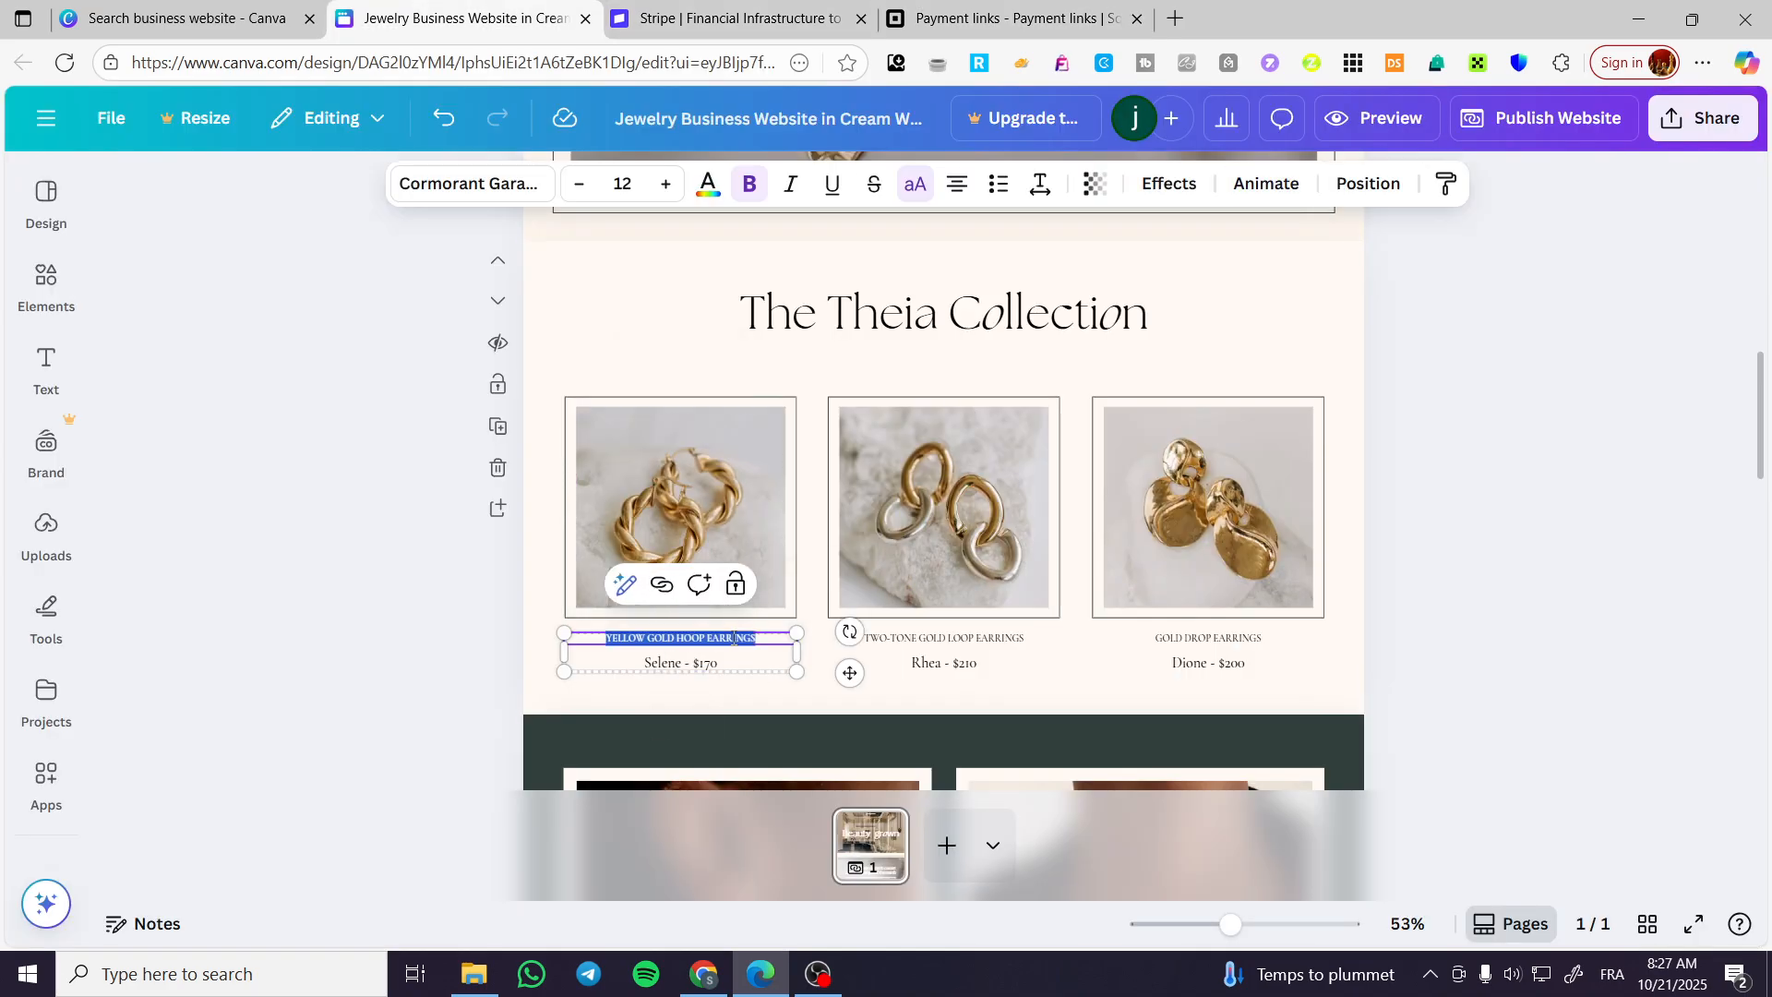
click(923, 18)
click(744, 444)
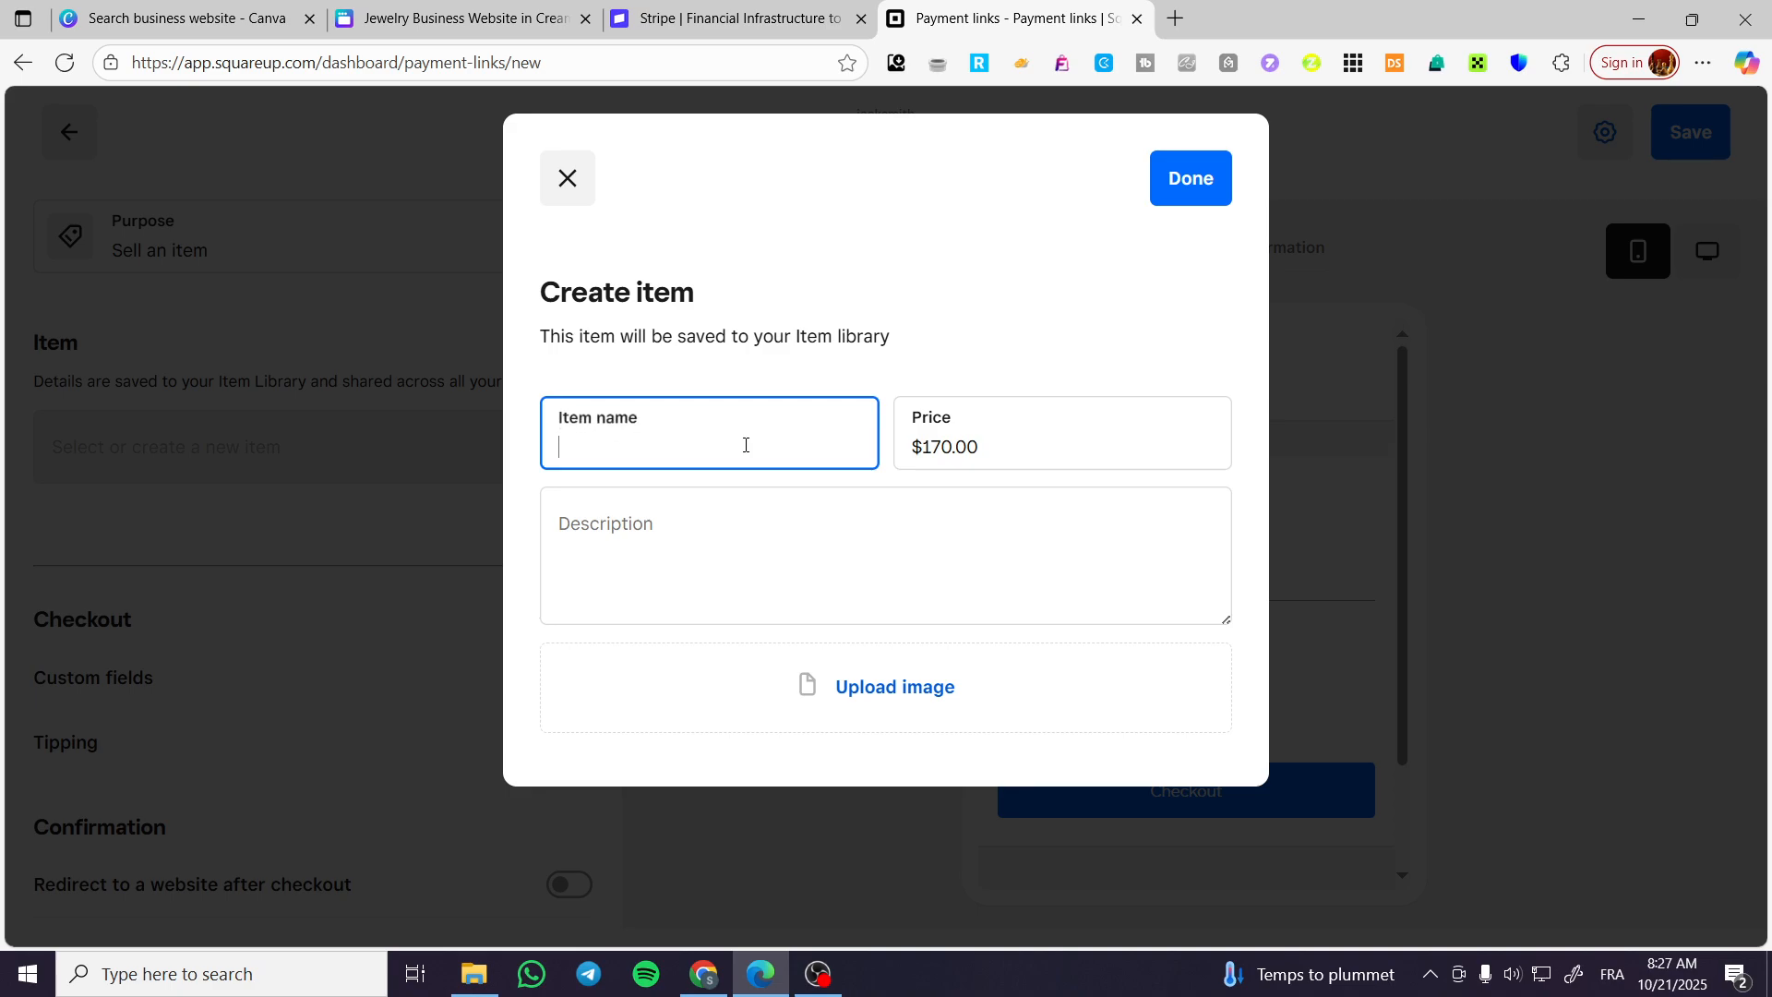
text(Yellow gold hoop earrings)
key(Tab)
text(Yellow gold hoop earrings)
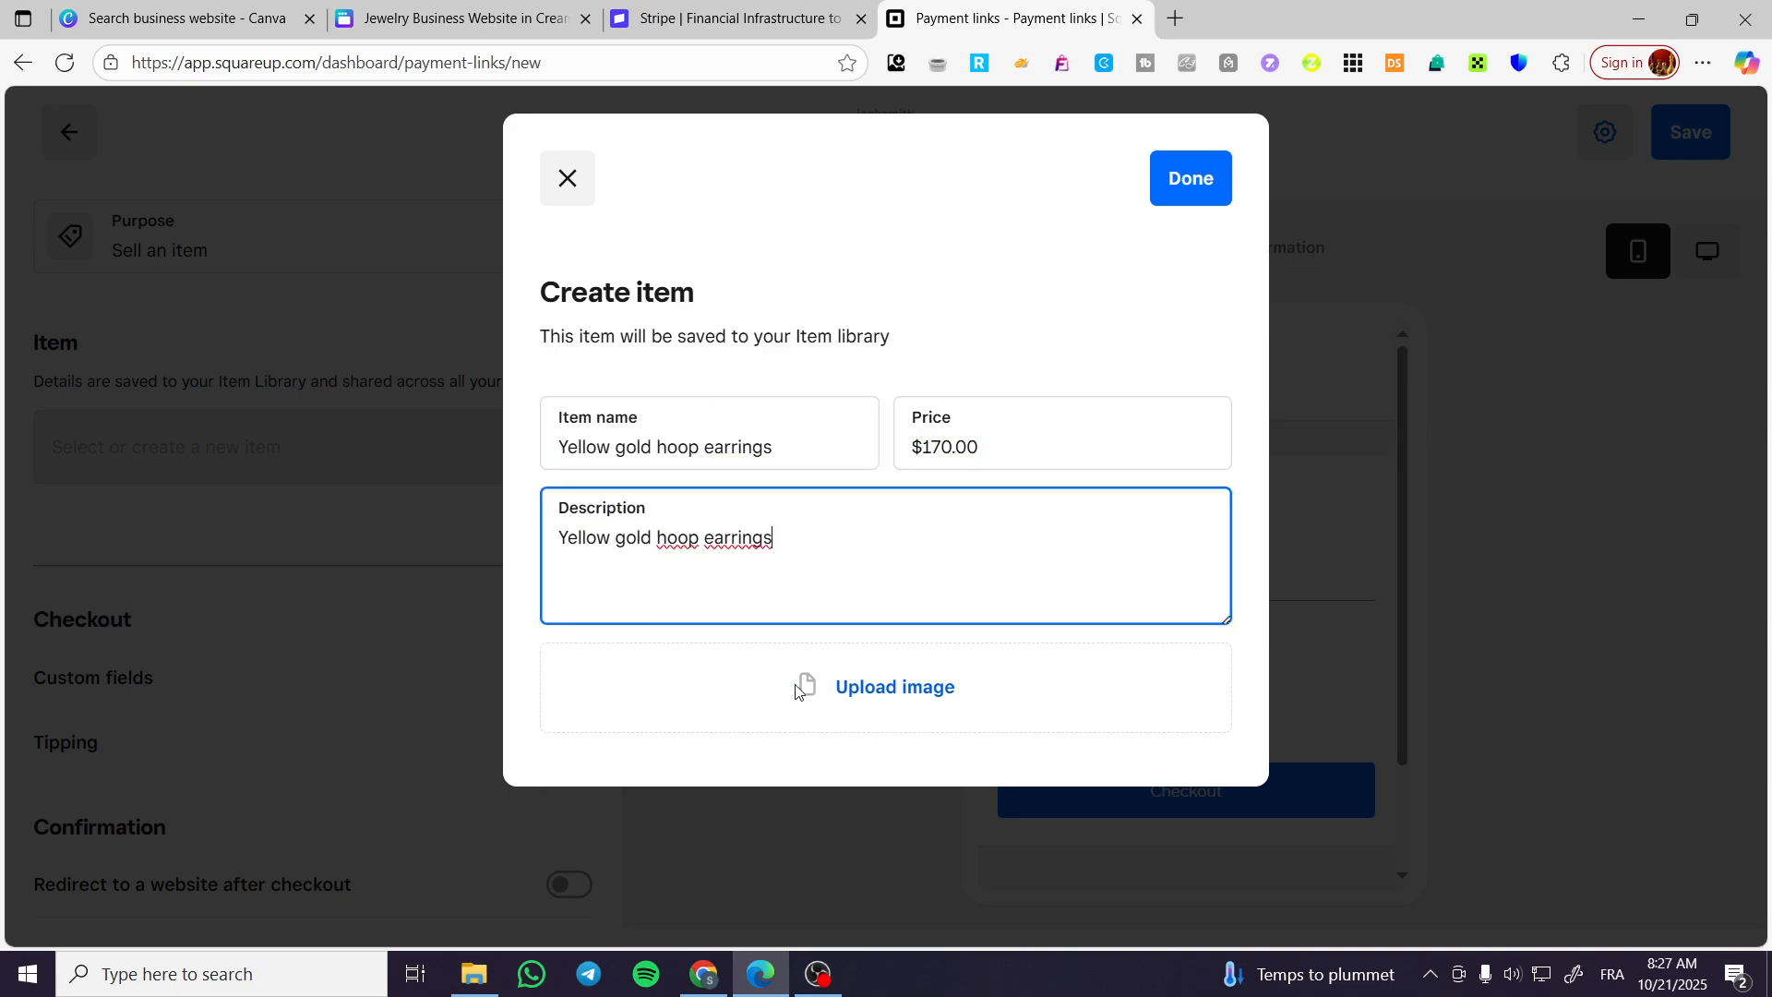
click(1200, 195)
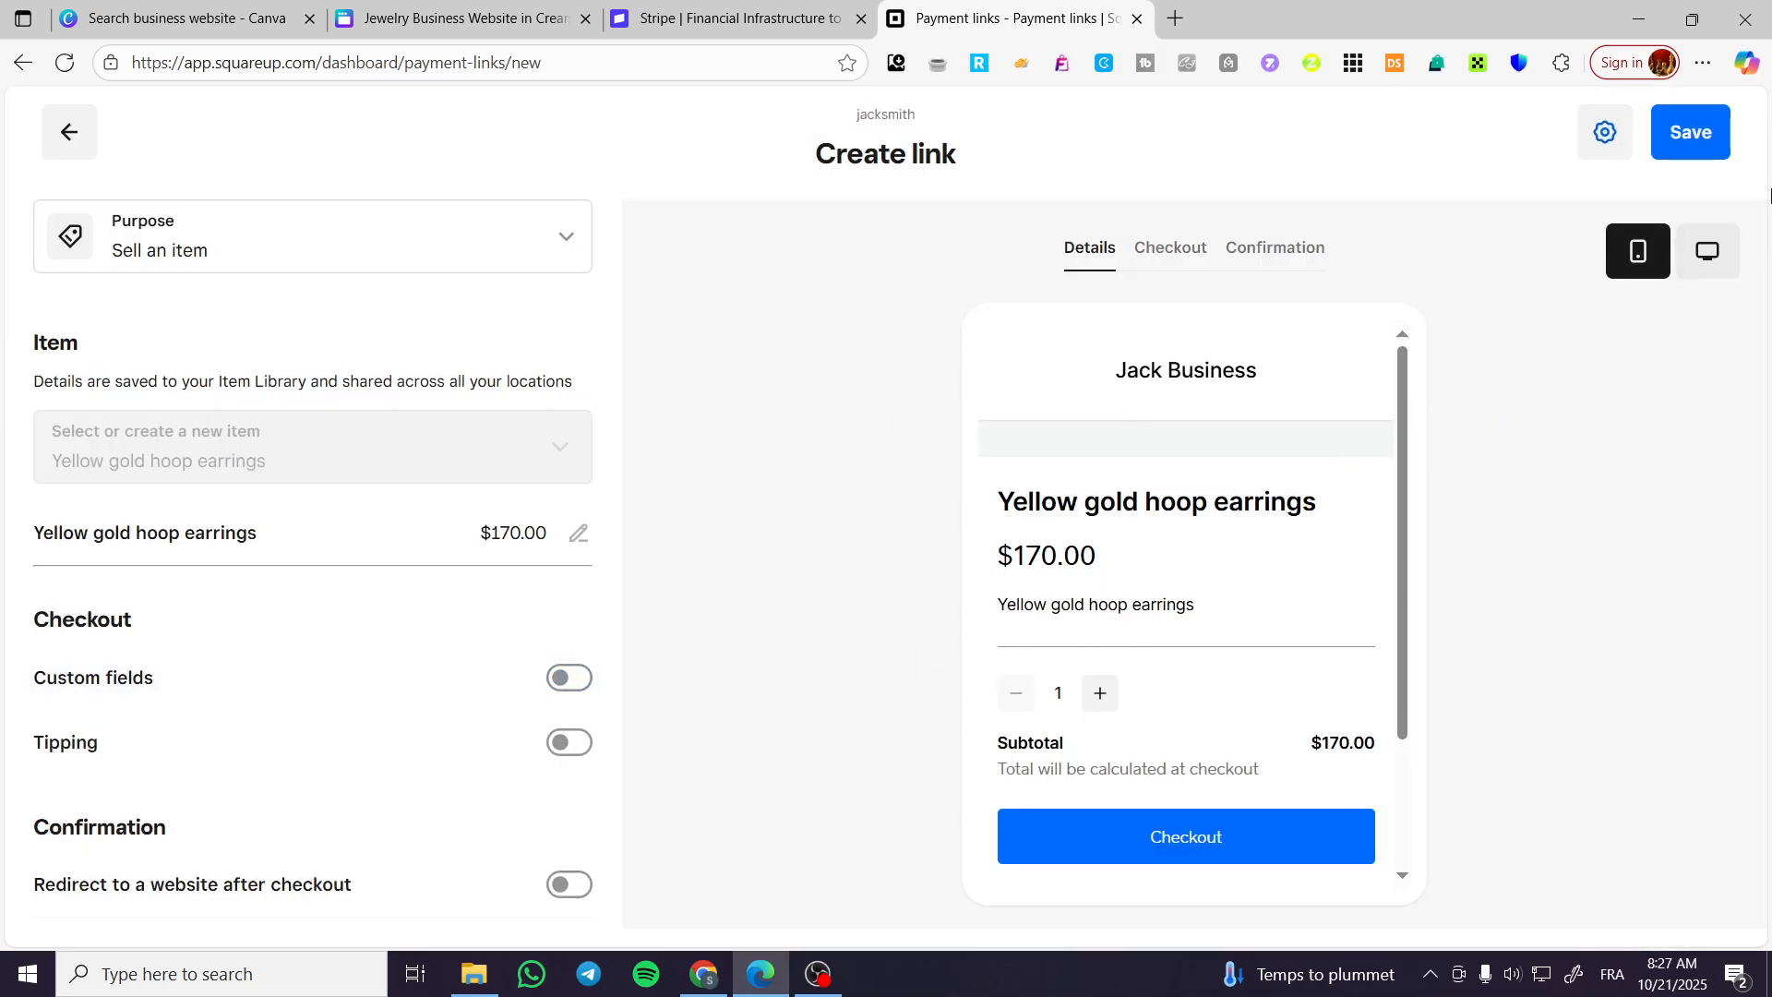
Save the payment link and open the Yellow gold hoop earrings entry in the list of payment links.
click(1691, 132)
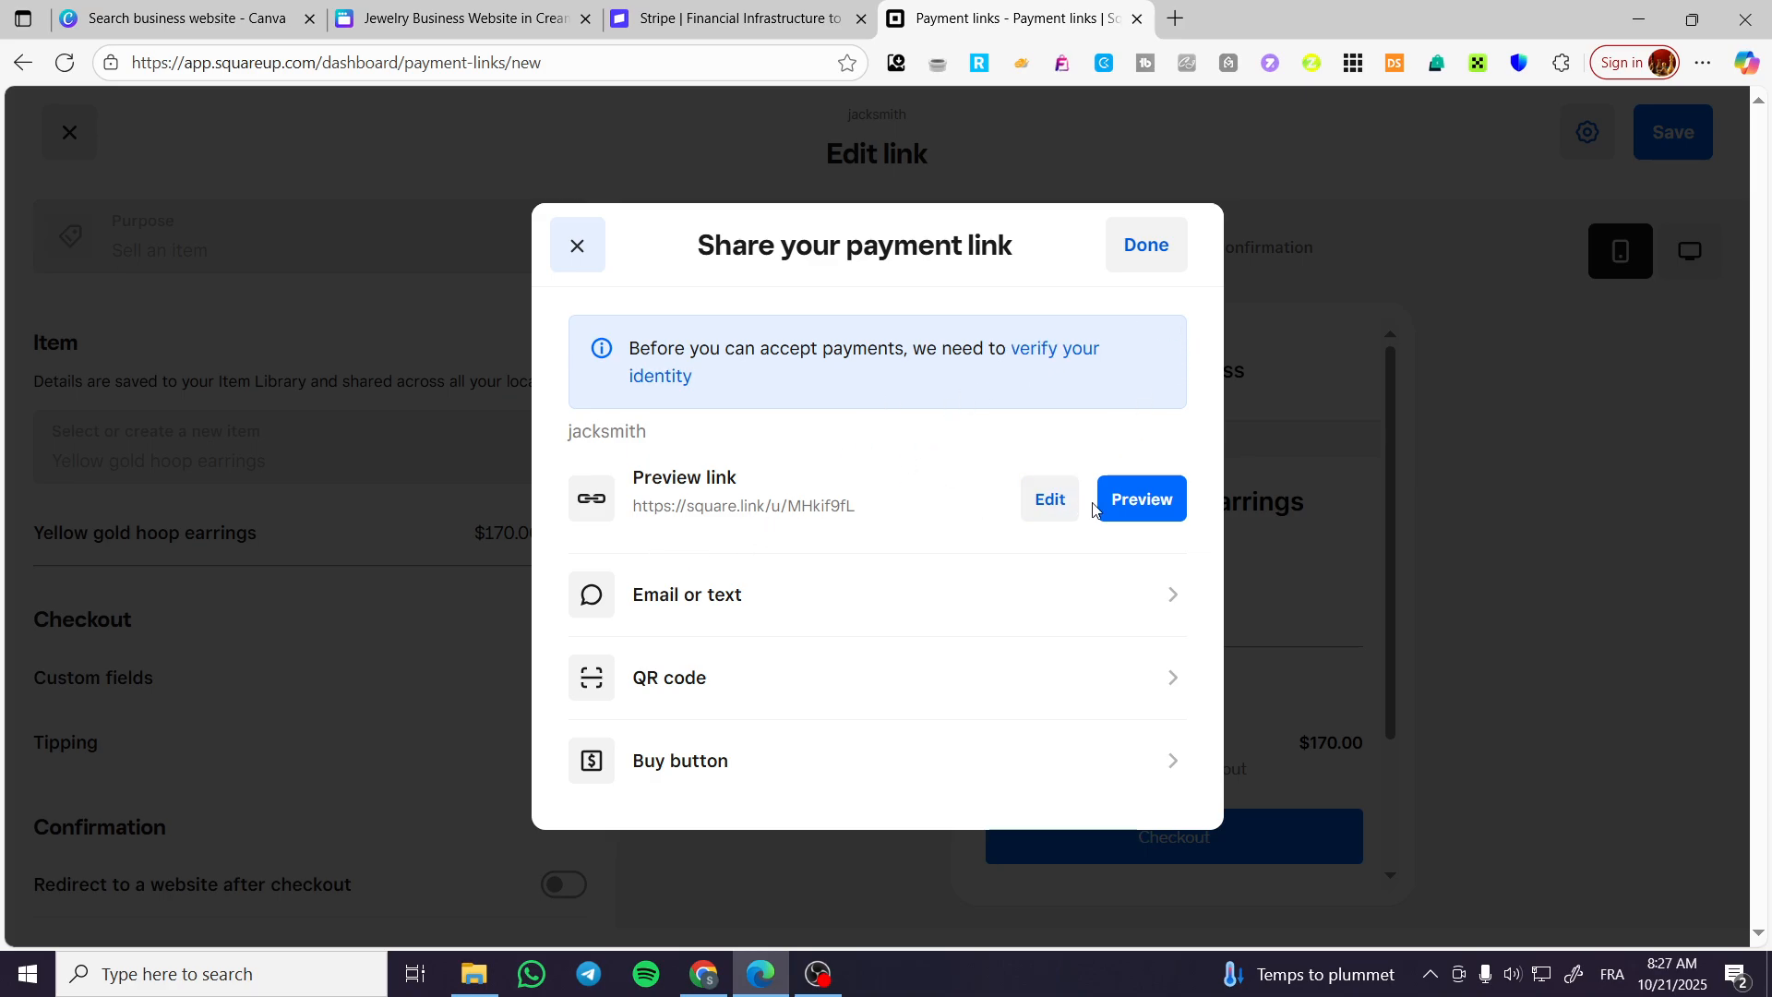
click(1052, 500)
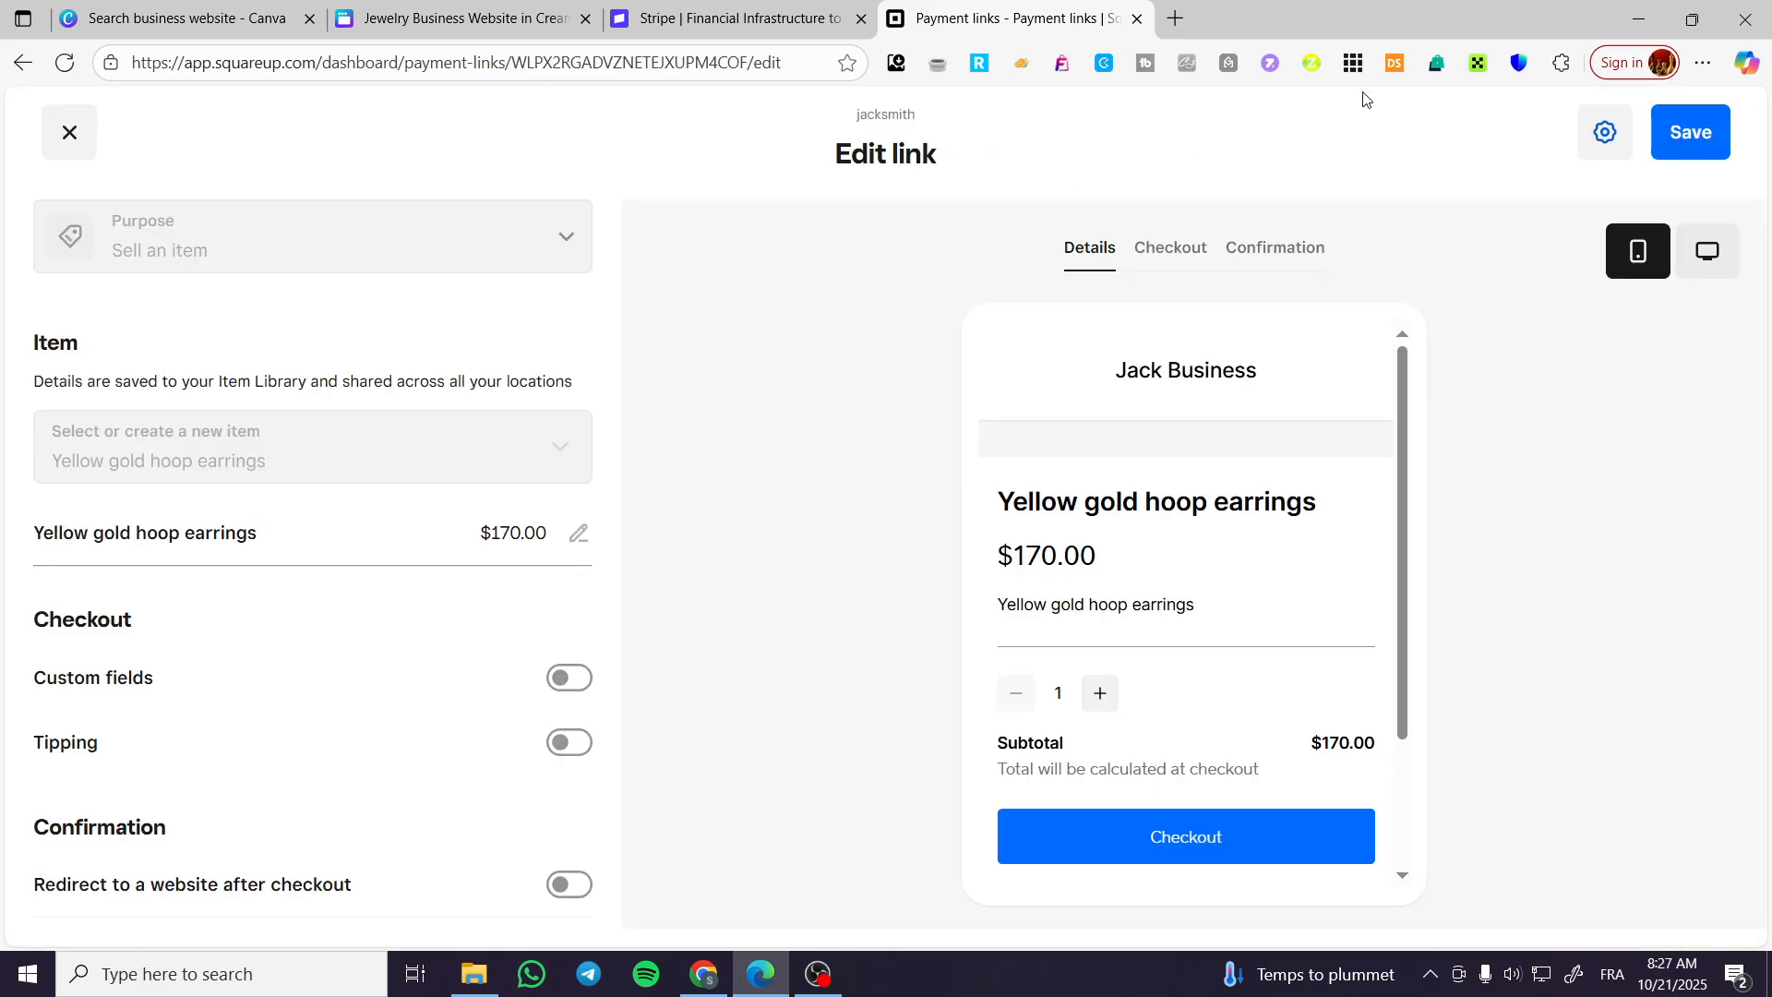
click(22, 63)
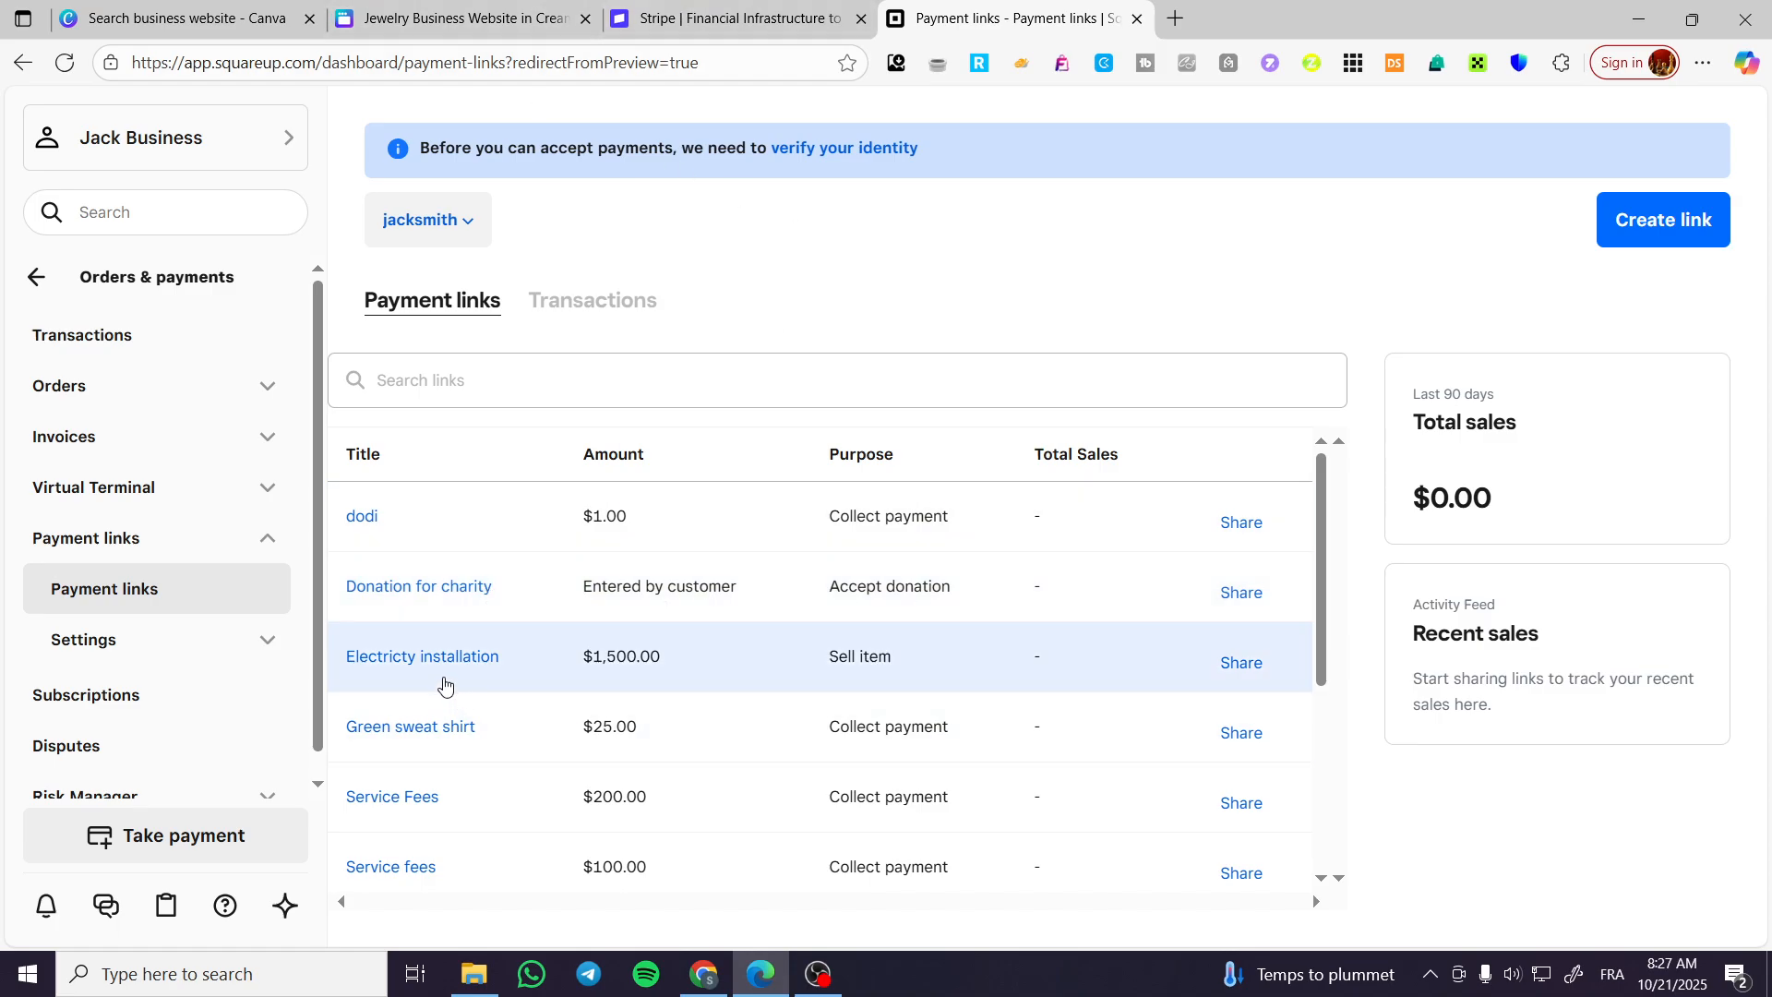
scroll(455, 645, down, 4)
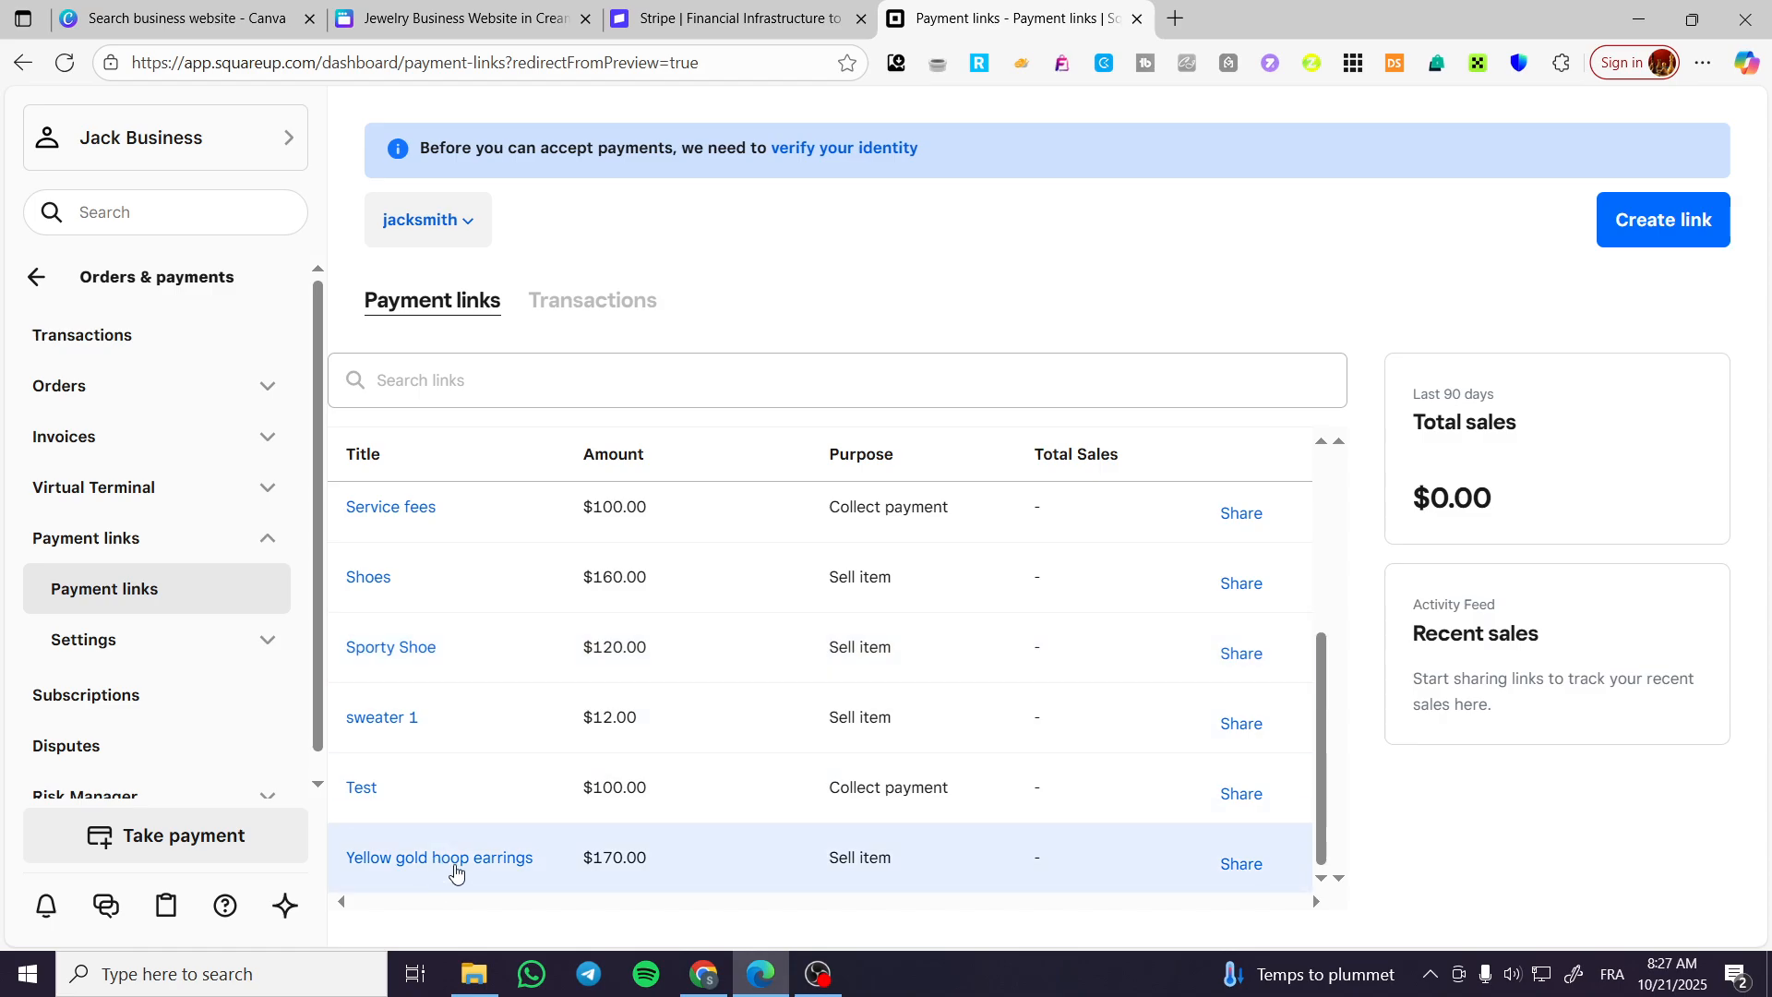
click(455, 868)
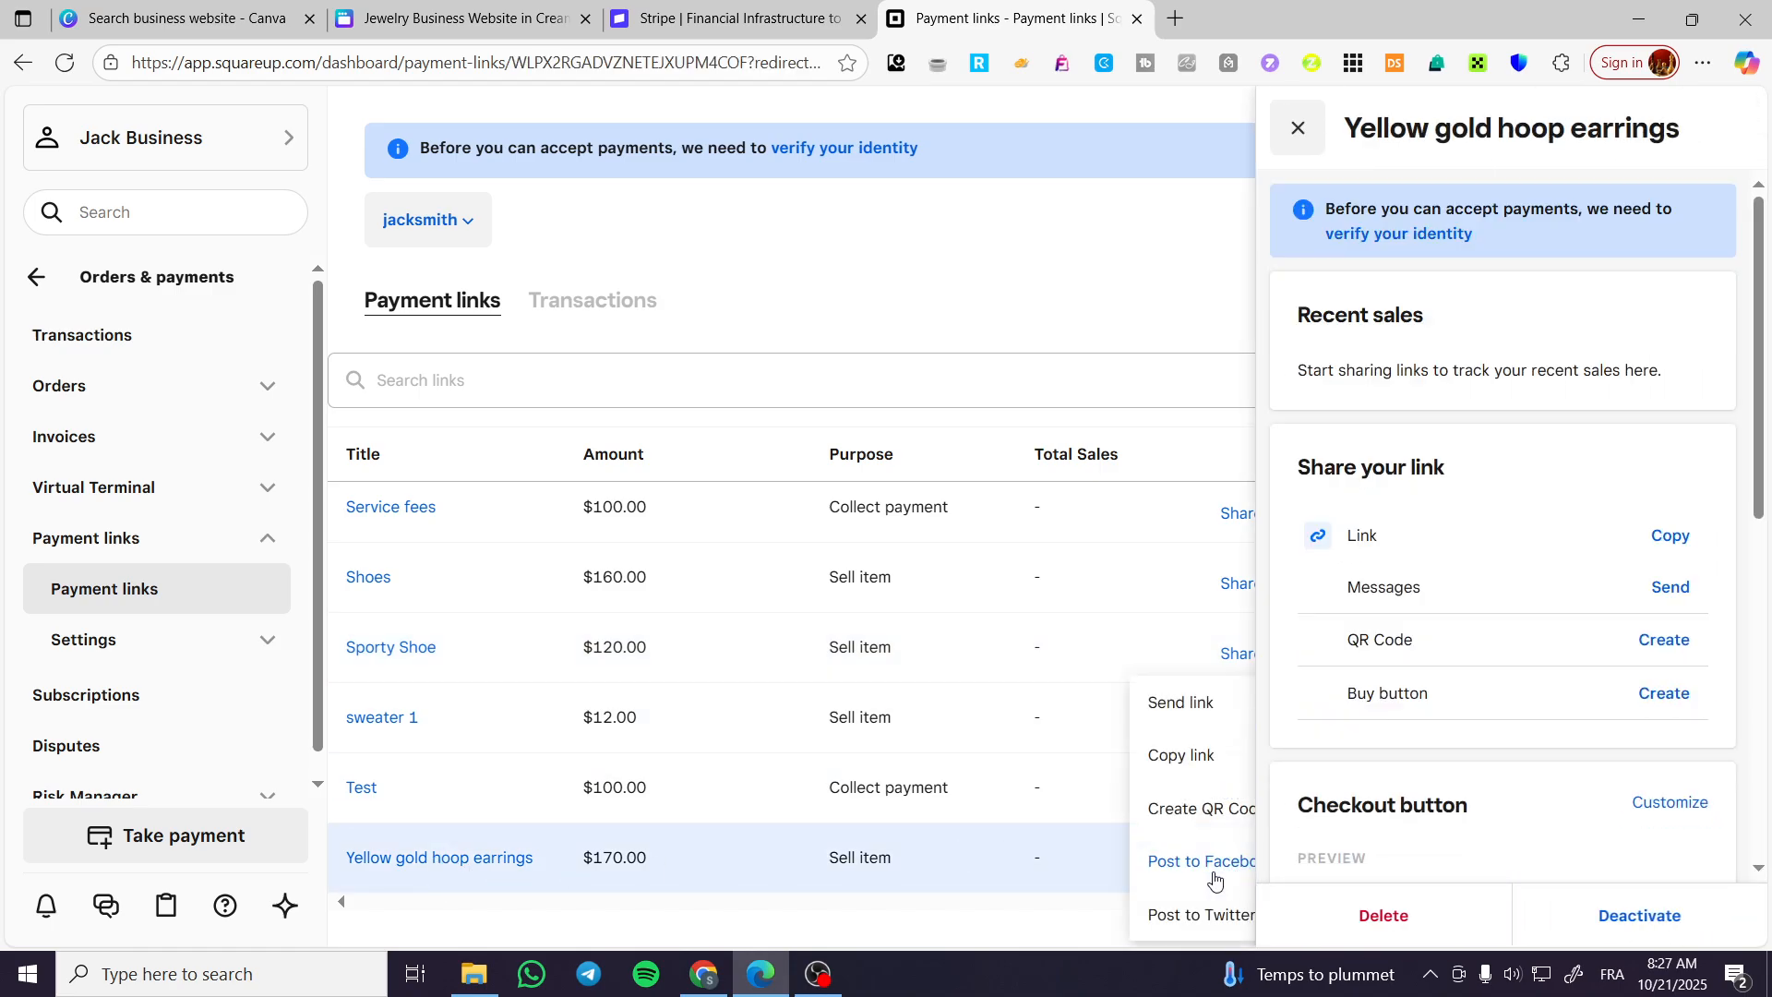
Copy the share link of the Yellow gold hoop earrings payment link and switch back to the Canva website design.
mouse_move(1245, 870)
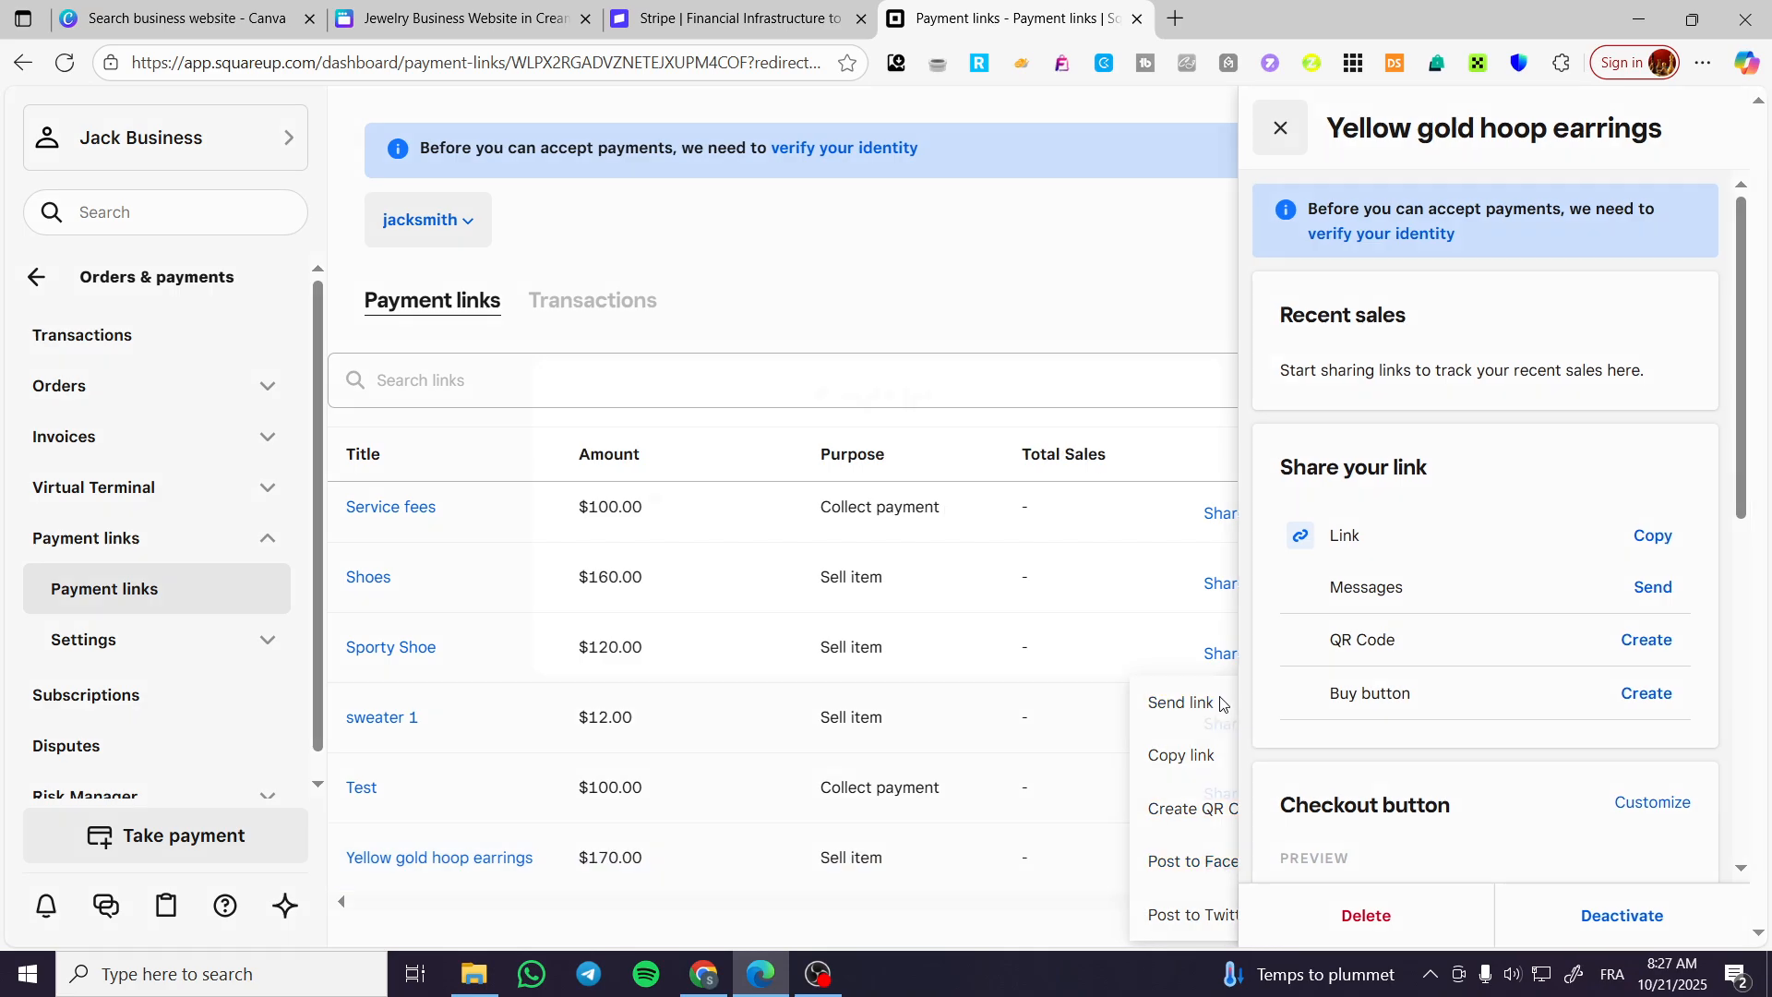
click(1183, 703)
click(596, 635)
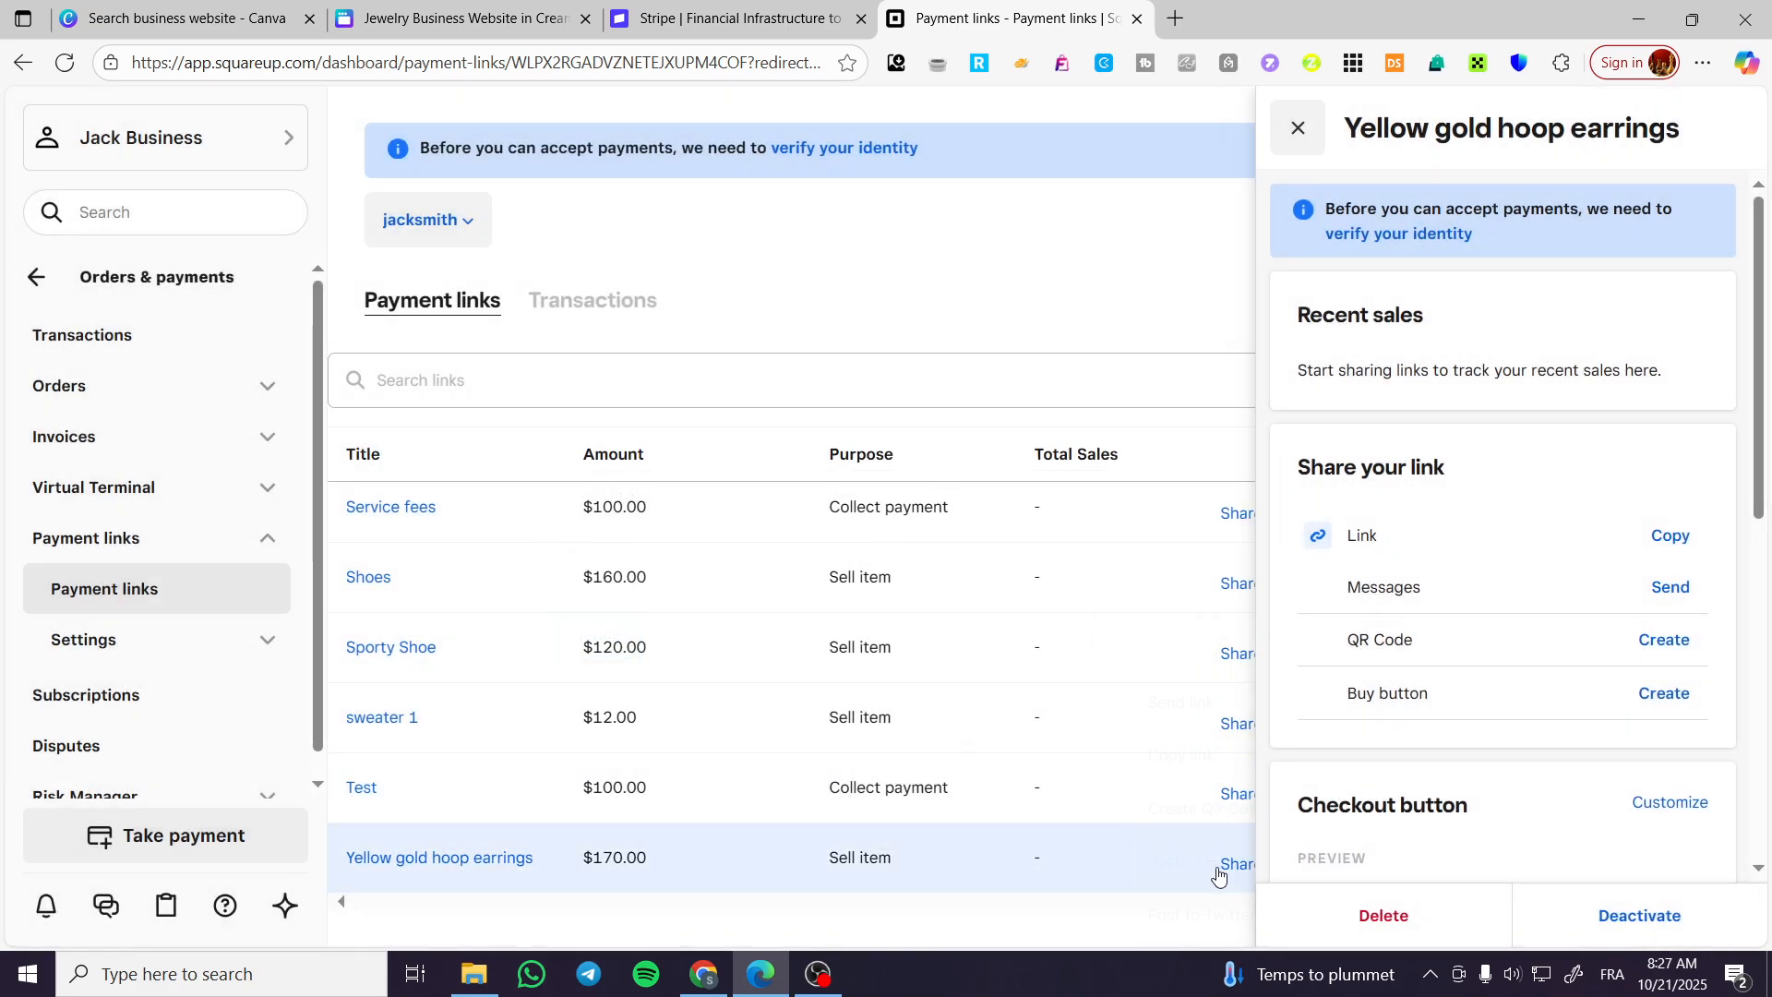
mouse_move(1223, 865)
click(1206, 755)
click(457, 19)
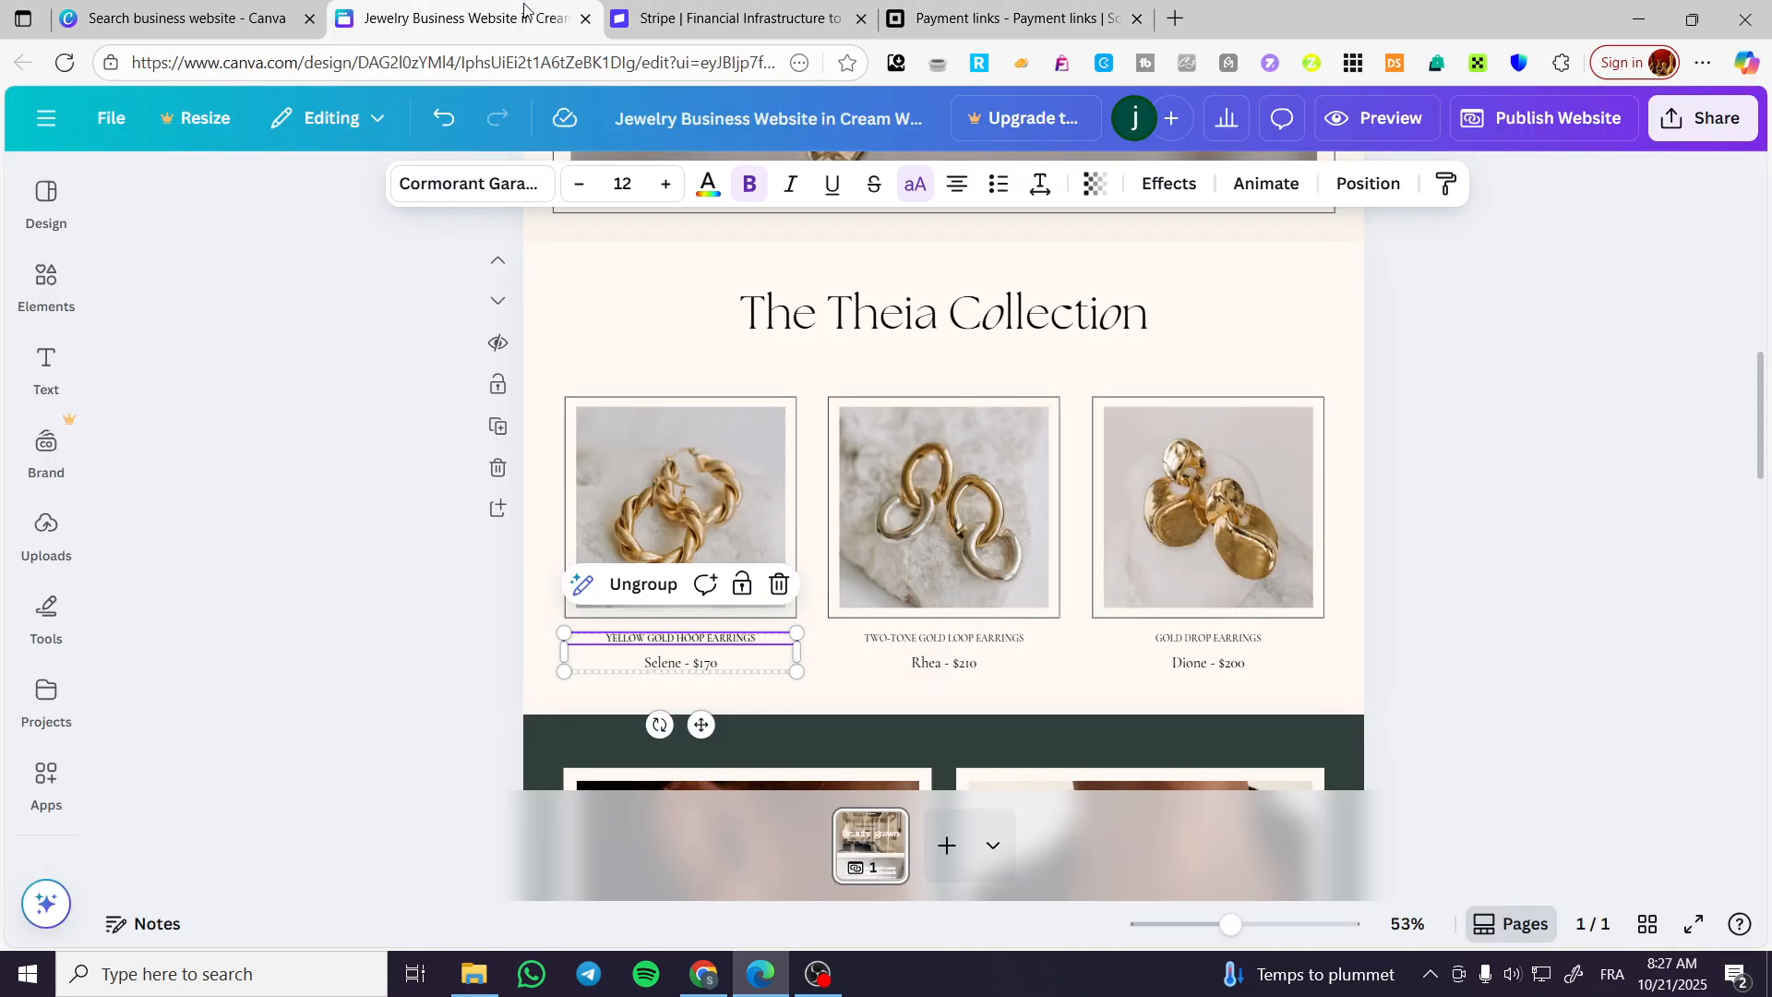
click(691, 516)
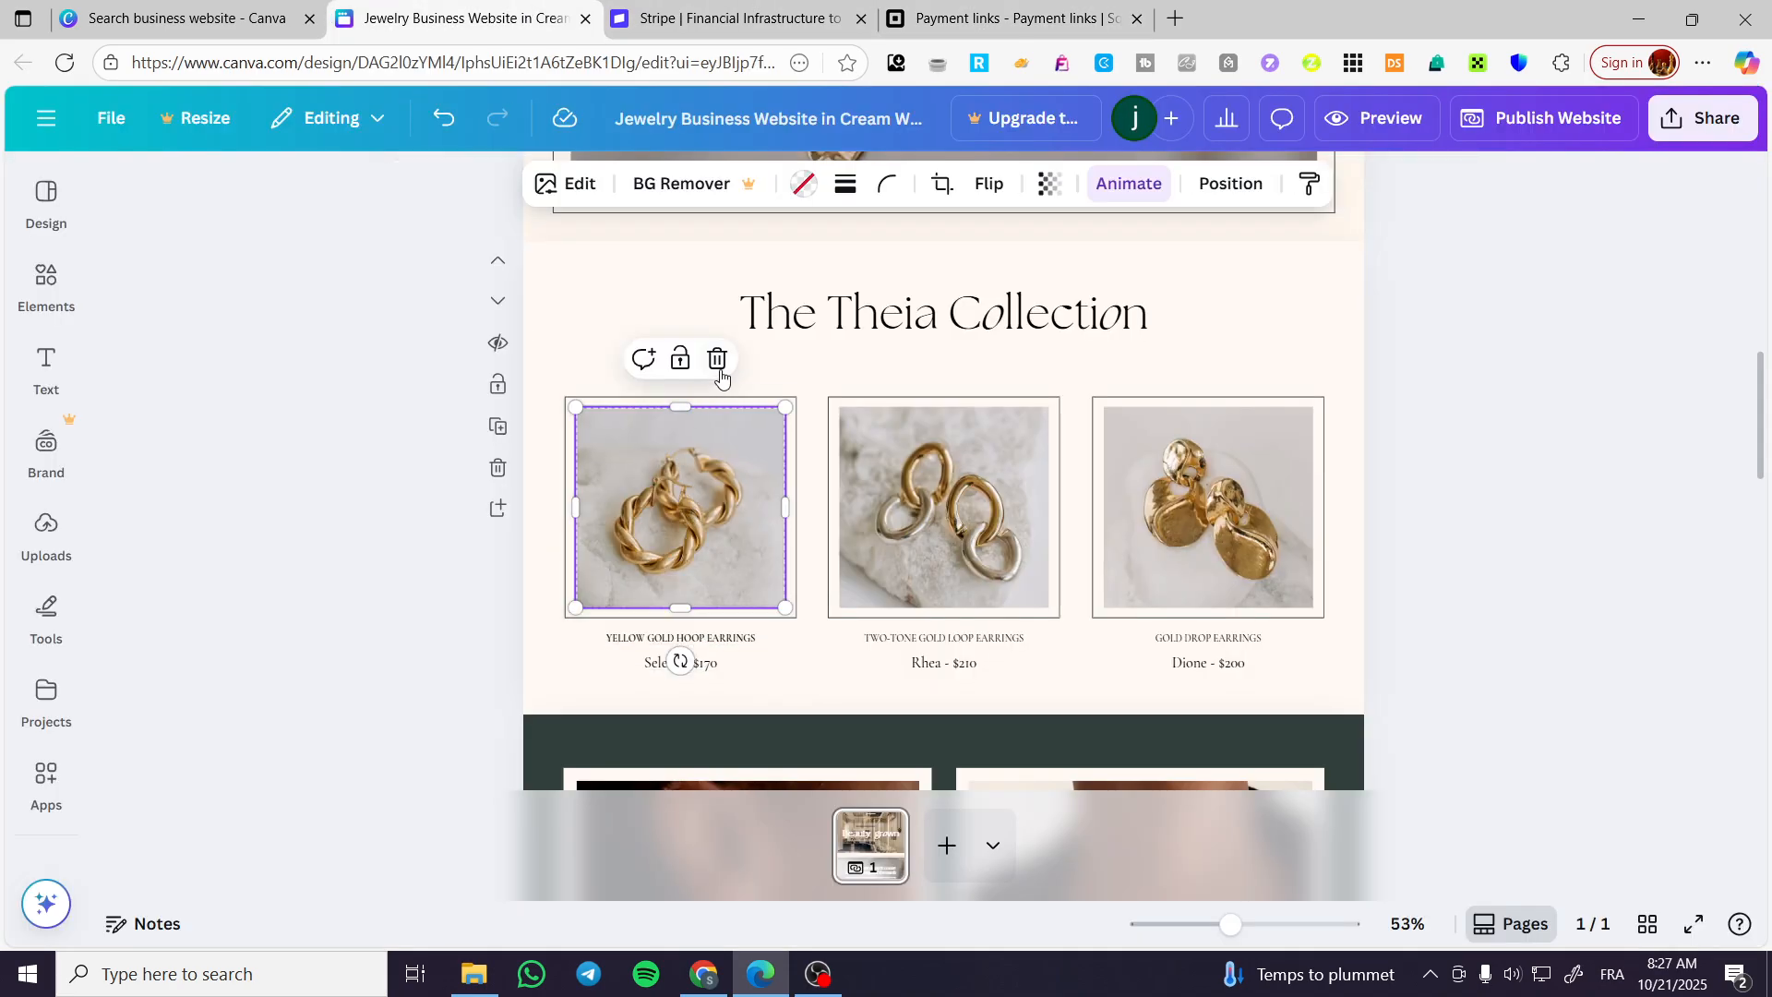
double_click(713, 506)
click(467, 190)
click(464, 660)
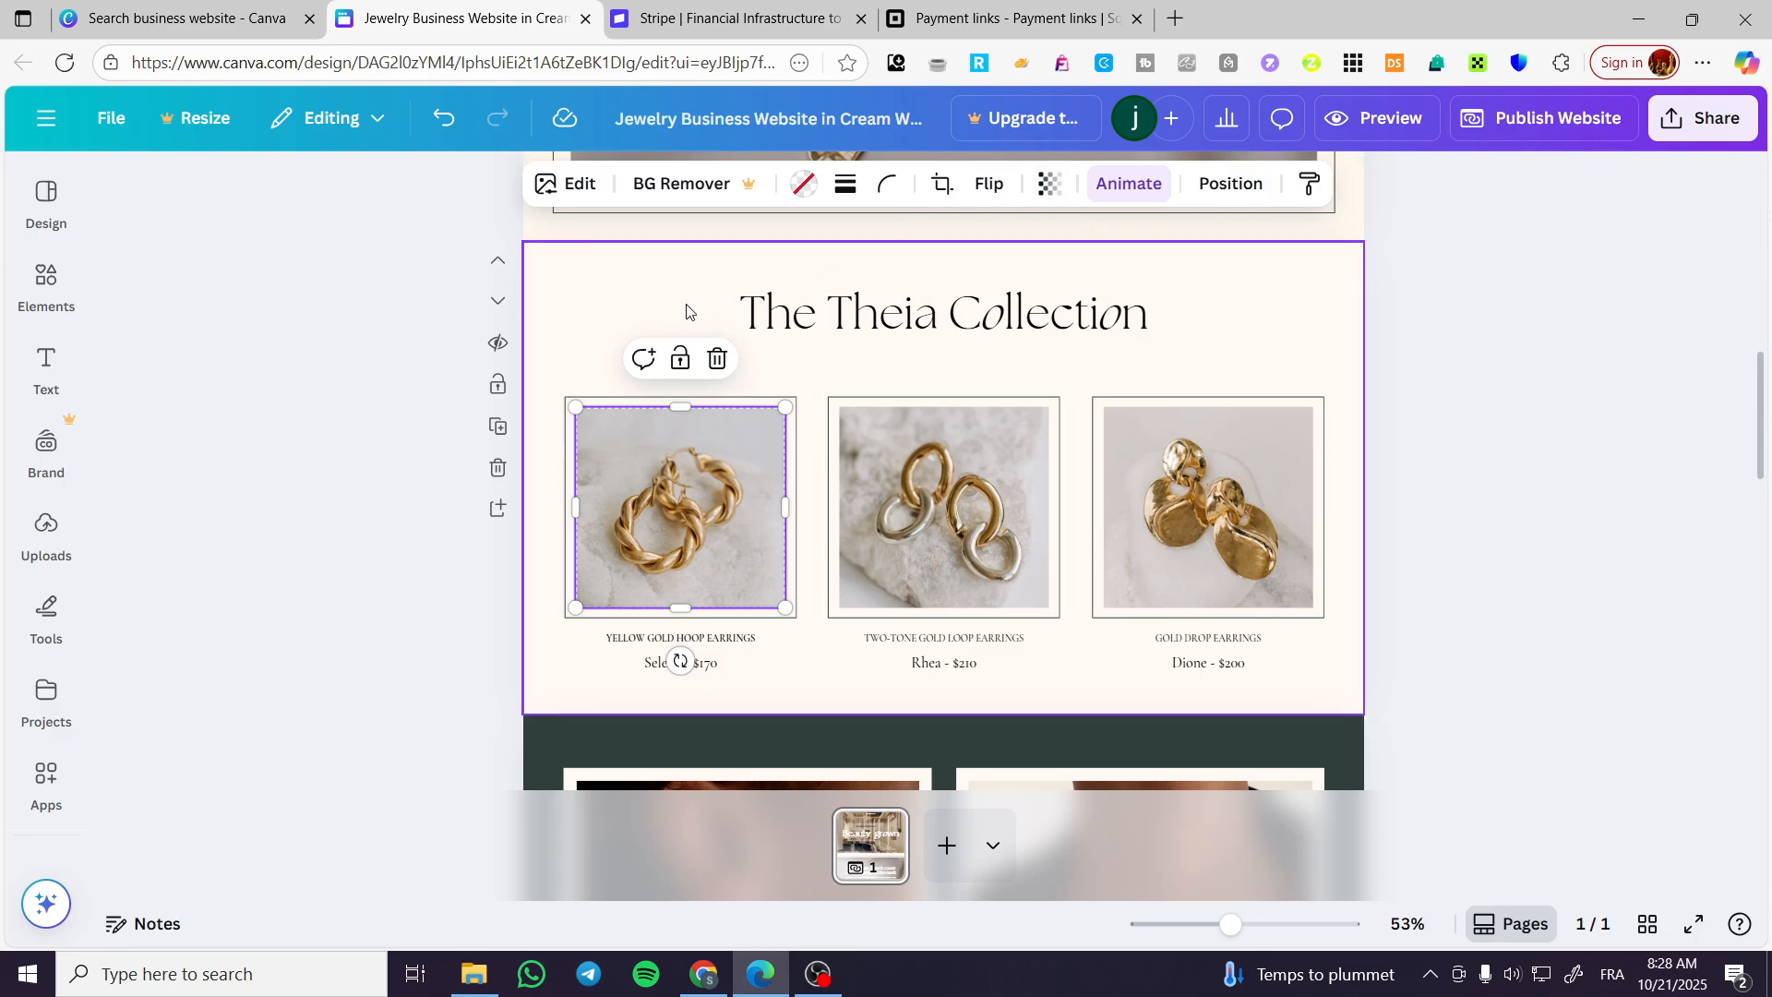
Add a heading reading "Buy Now" to The Theia Collection section.
click(690, 683)
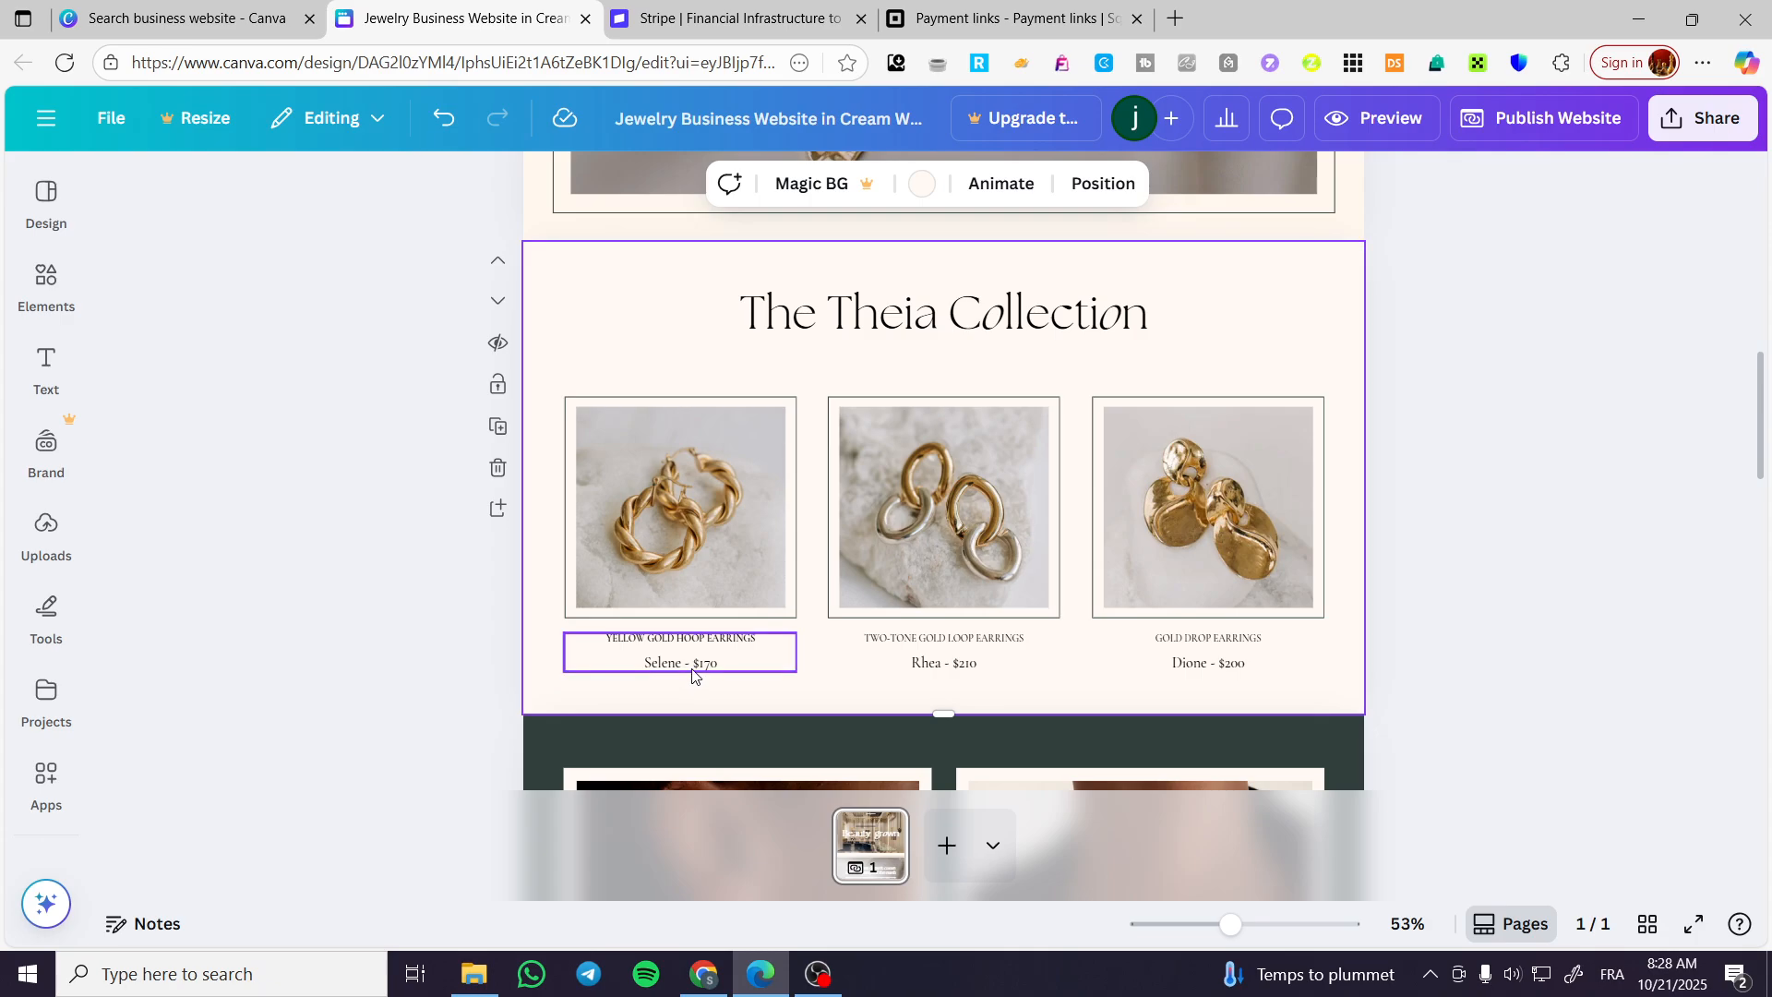
click(45, 369)
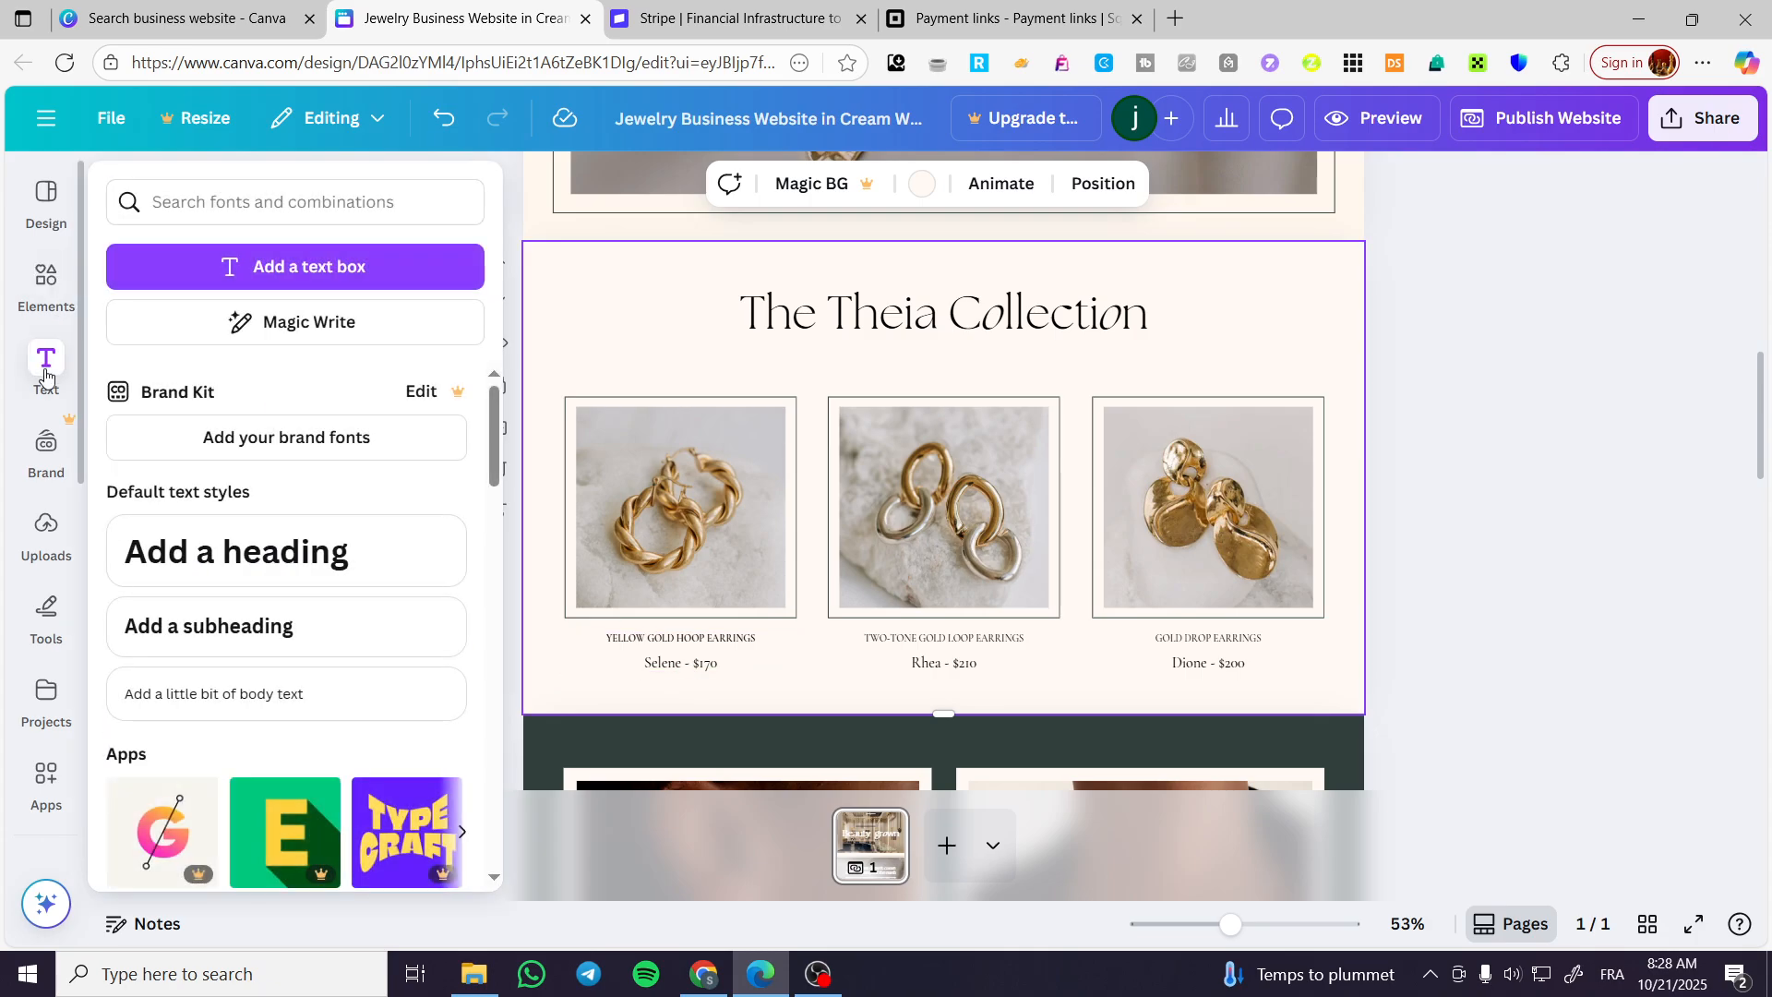
click(250, 551)
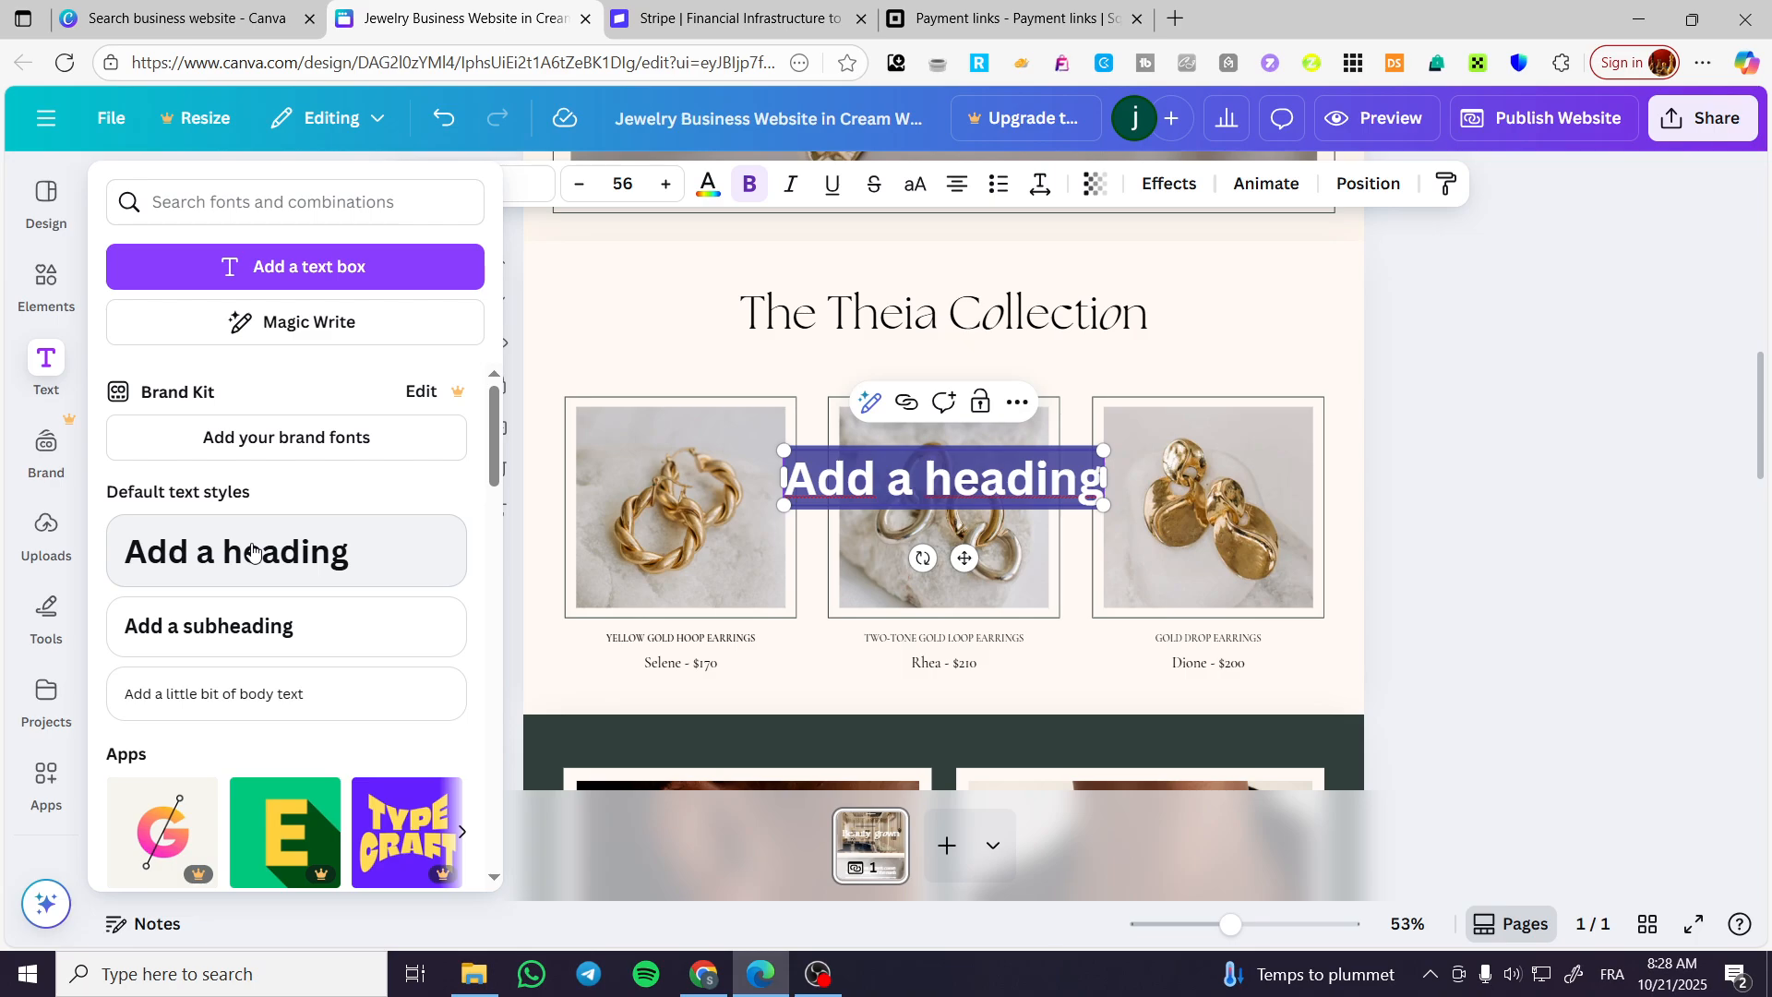
text(Buy Now)
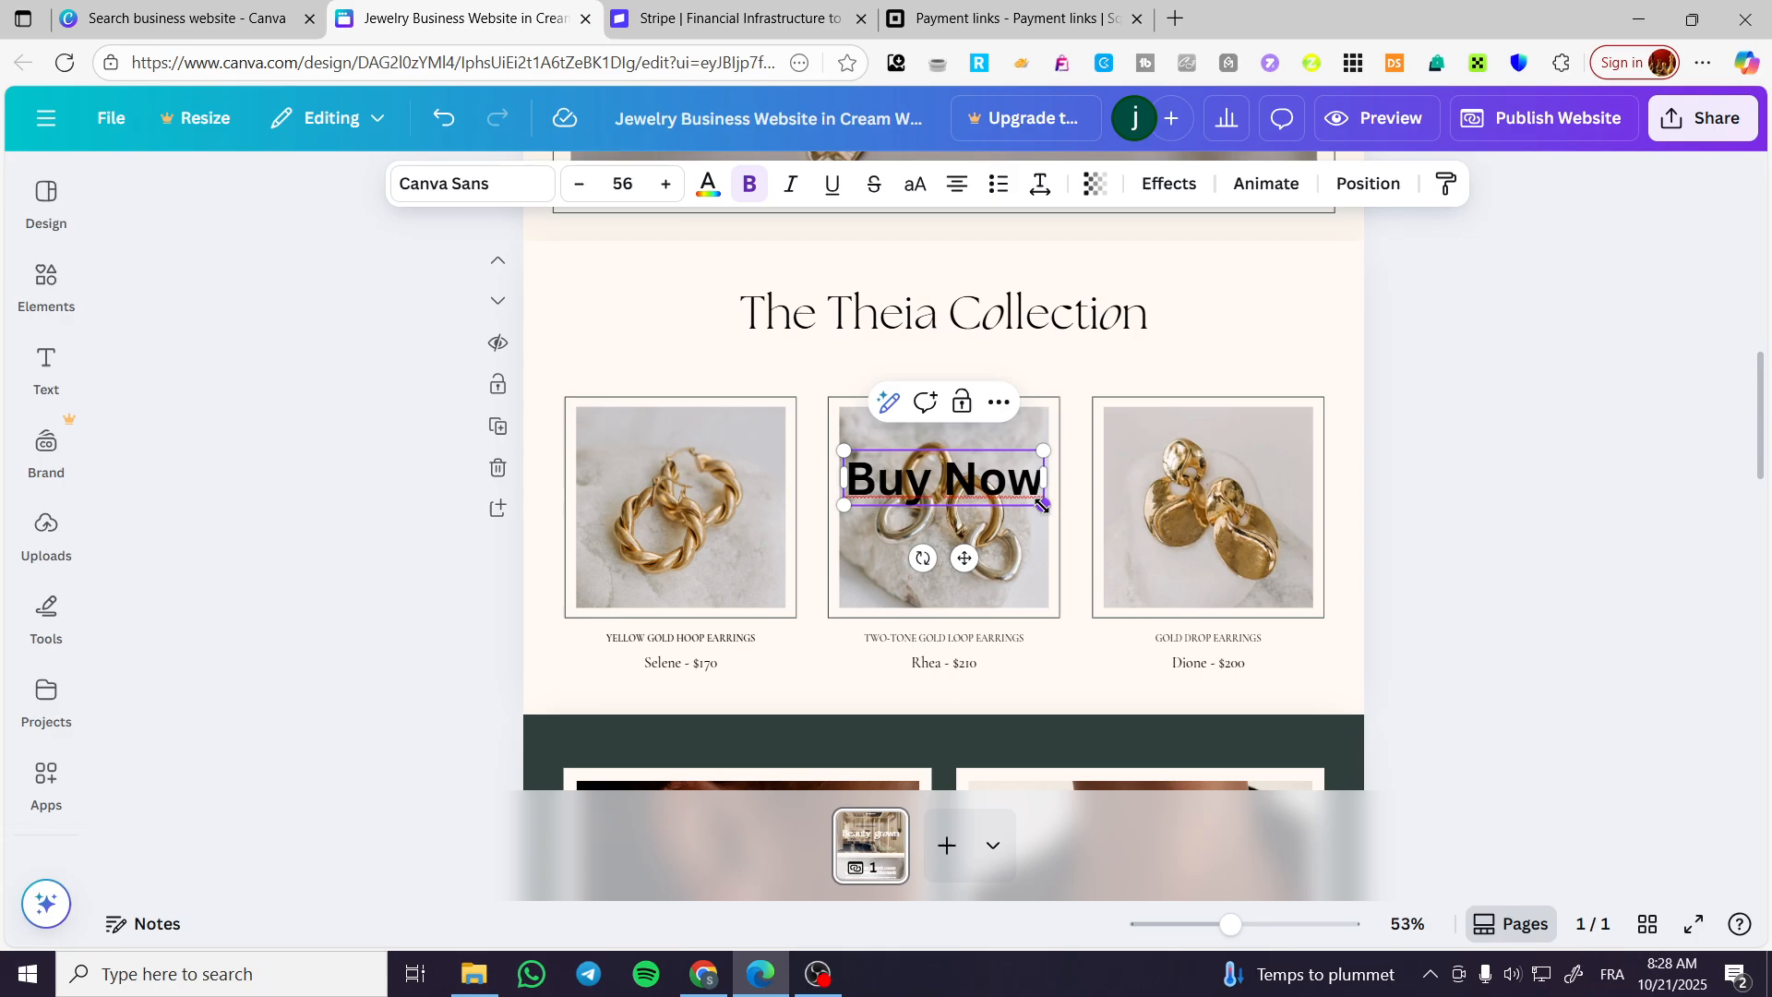
Shrink the "Buy Now" text to about size 11.3 and place it just below the "Selene - $170" caption.
drag(1043, 505, 746, 754)
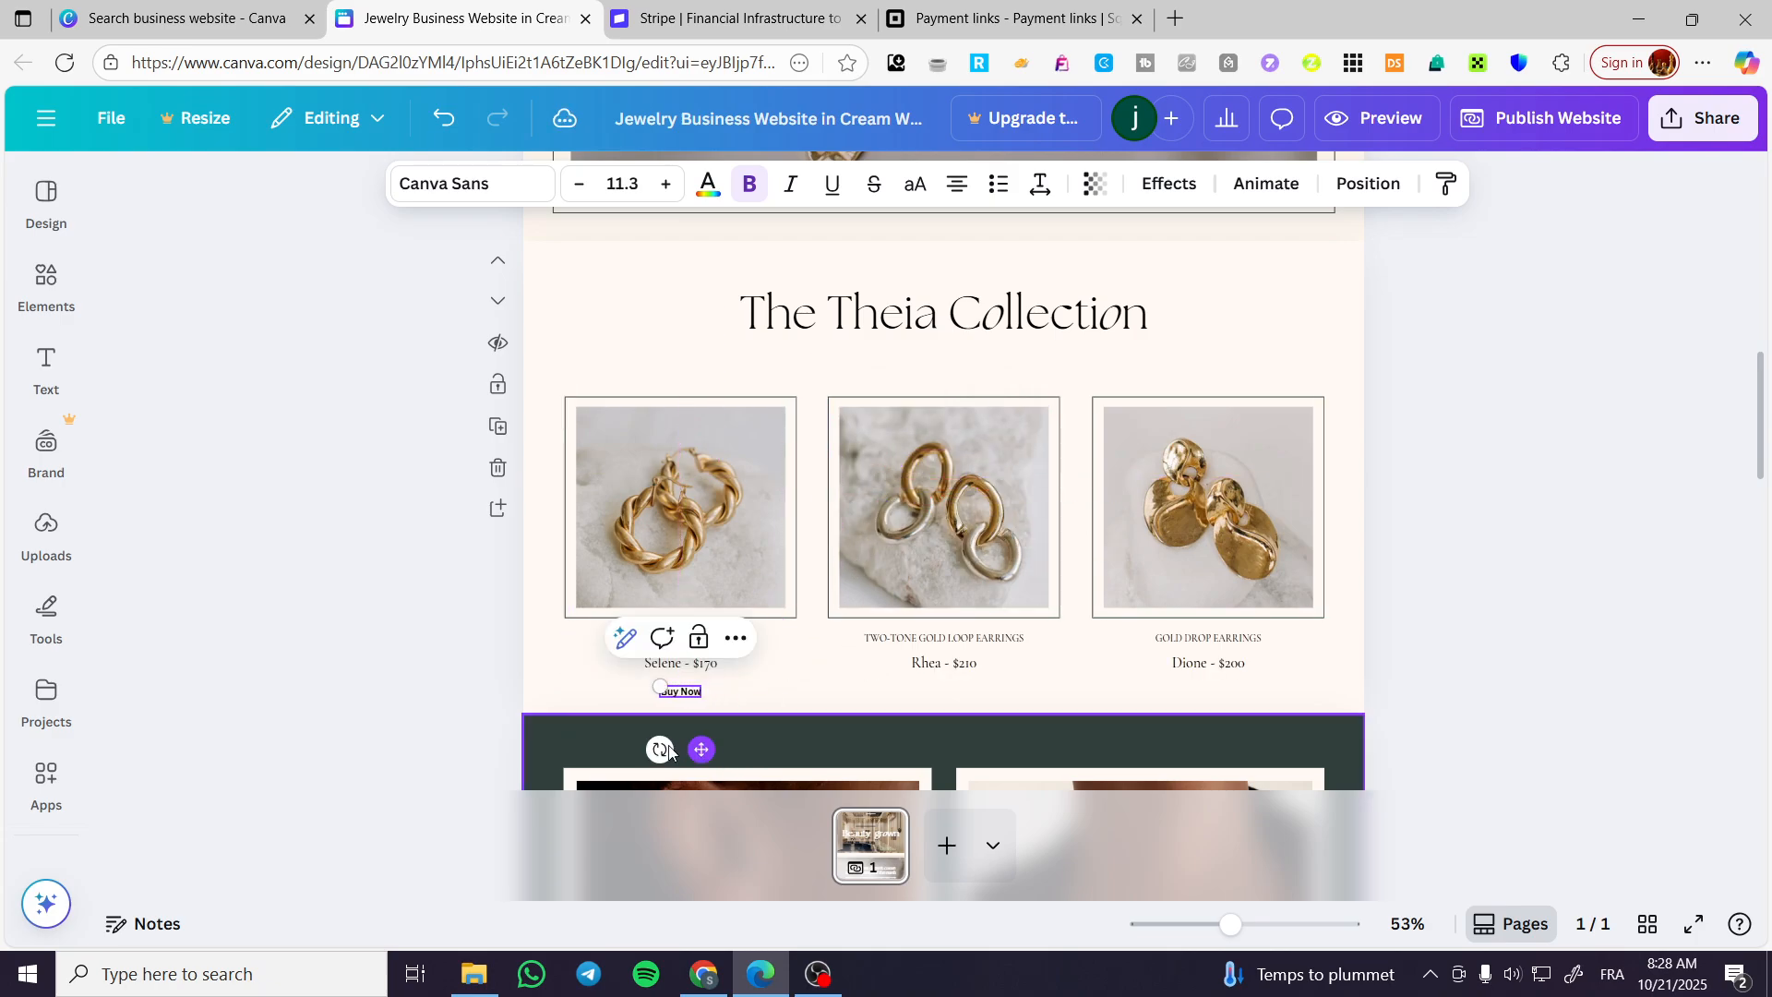
click(509, 709)
drag(686, 694, 684, 680)
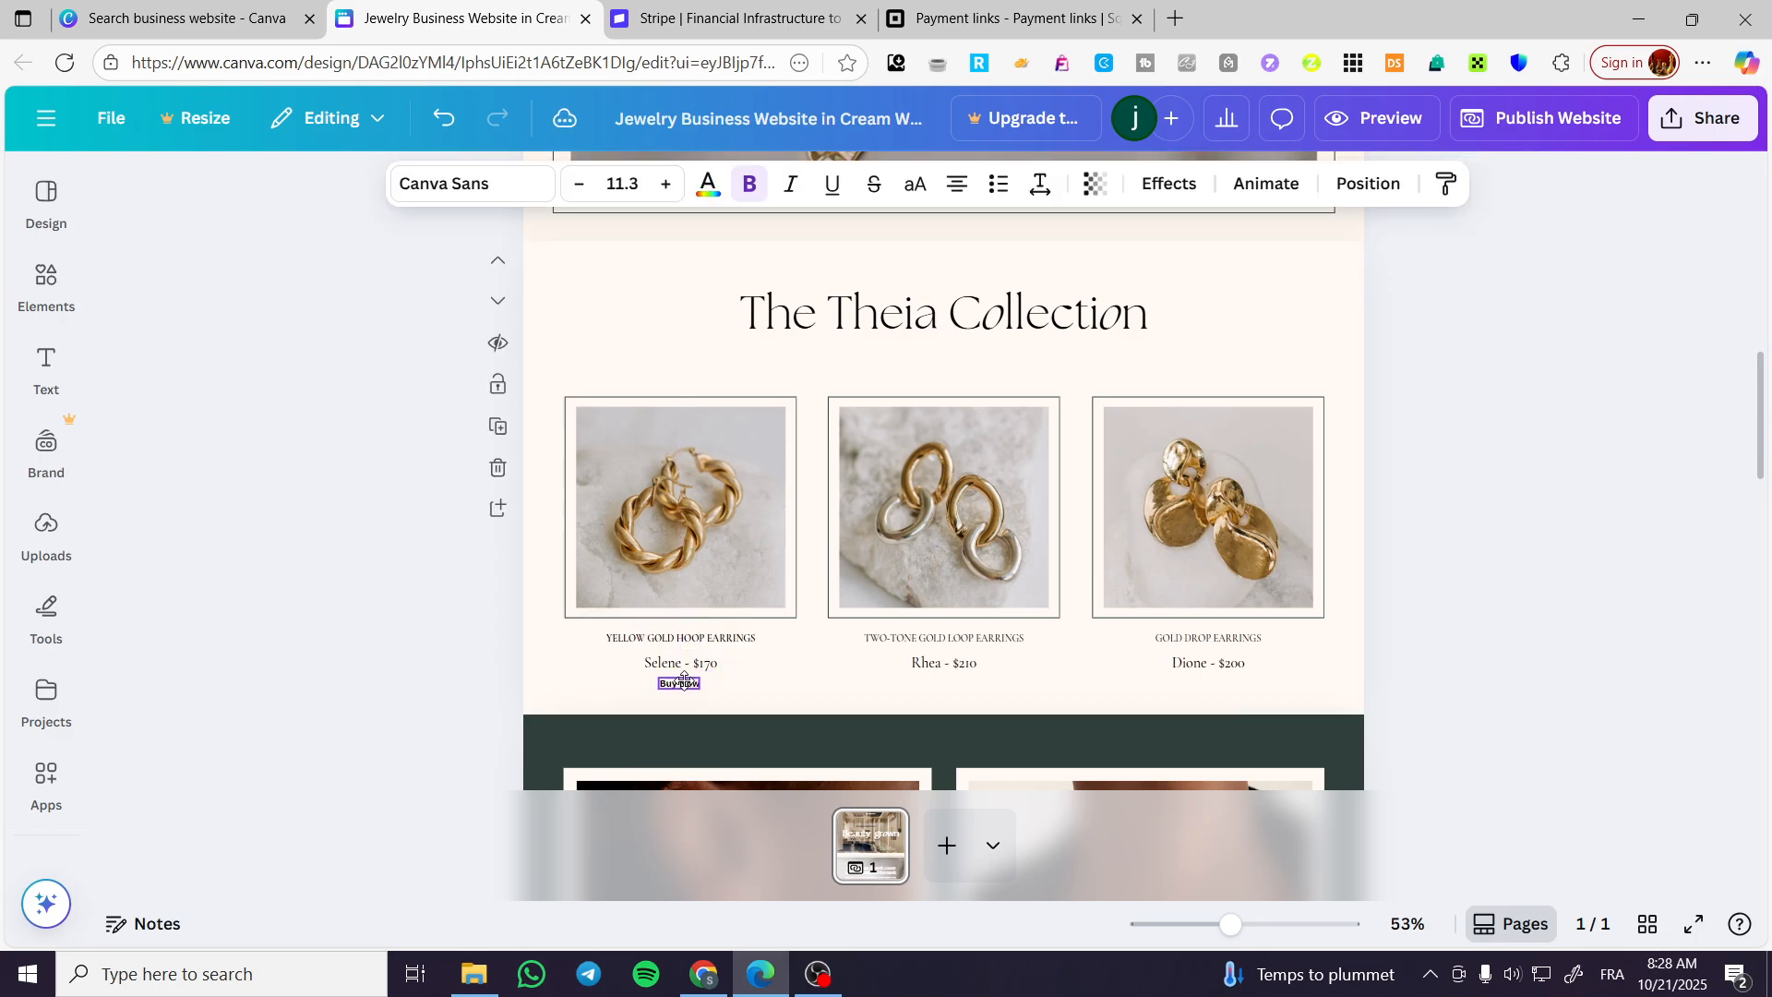
Duplicate the "Buy Now" text twice, placing the copies below the "Rhea - $210" and "Dione - $200" captions.
click(699, 630)
drag(715, 743, 977, 732)
click(962, 630)
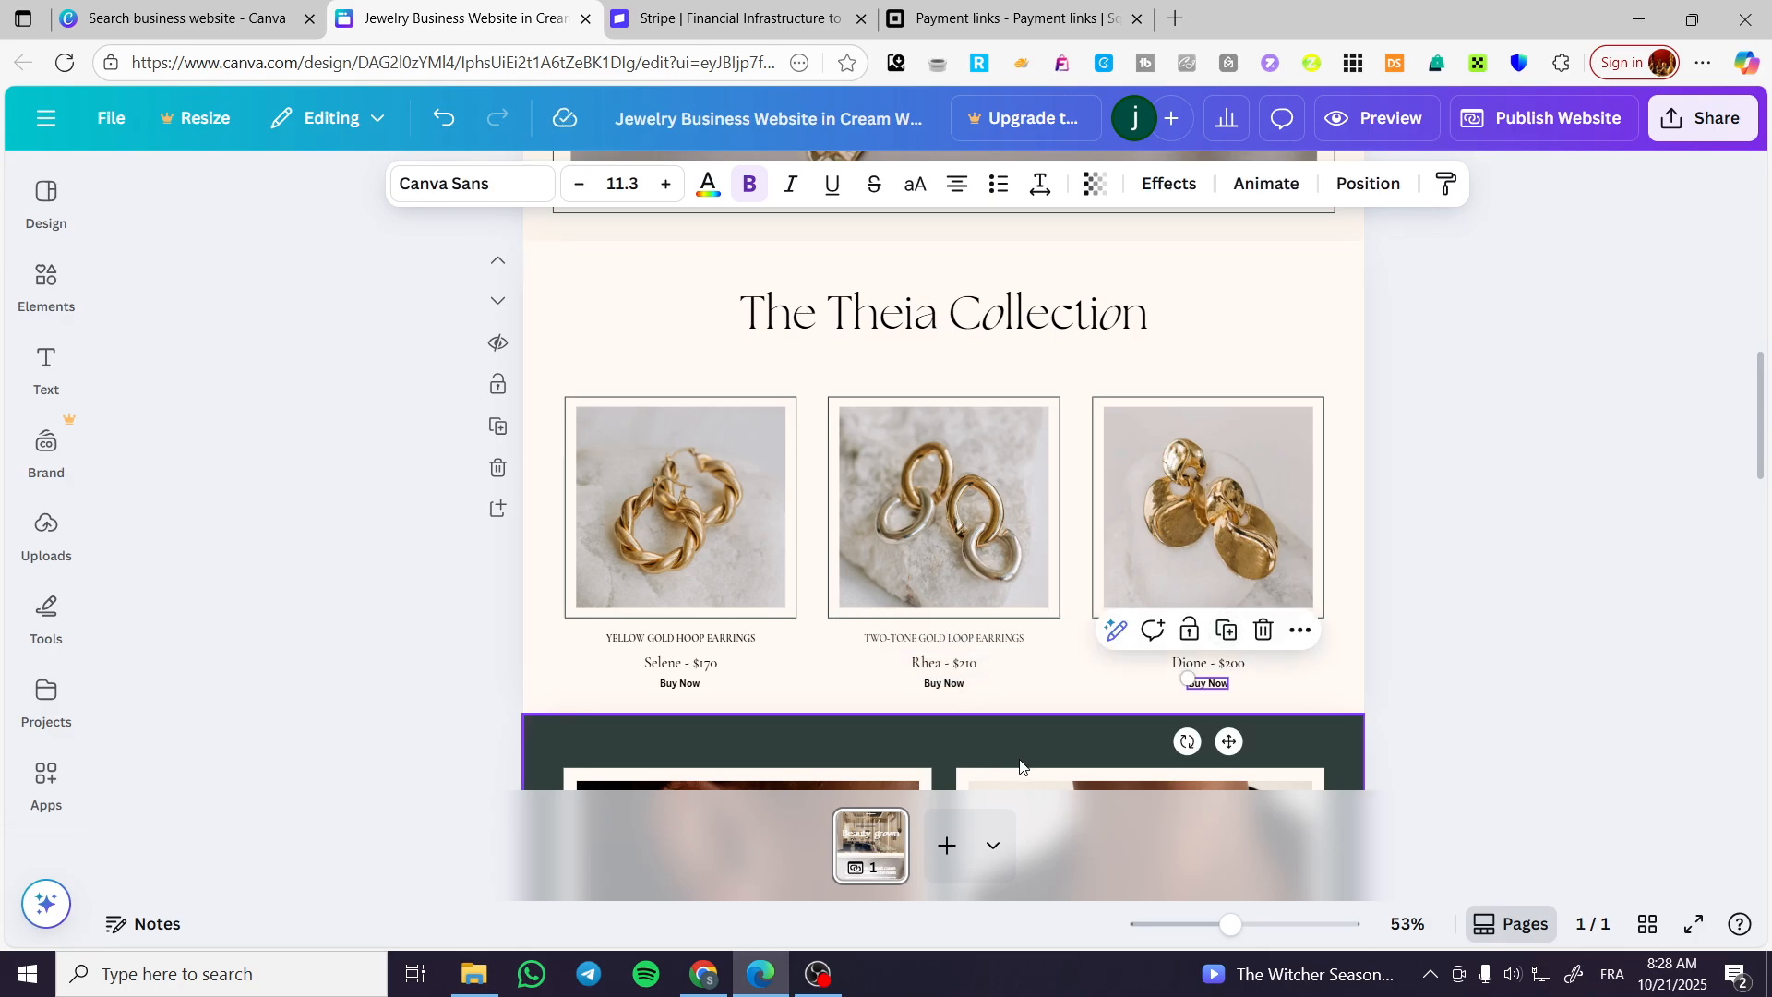
click(1500, 680)
Clear the previous "jewelry" element search and add a rounded square from the basic shapes to the page.
click(63, 340)
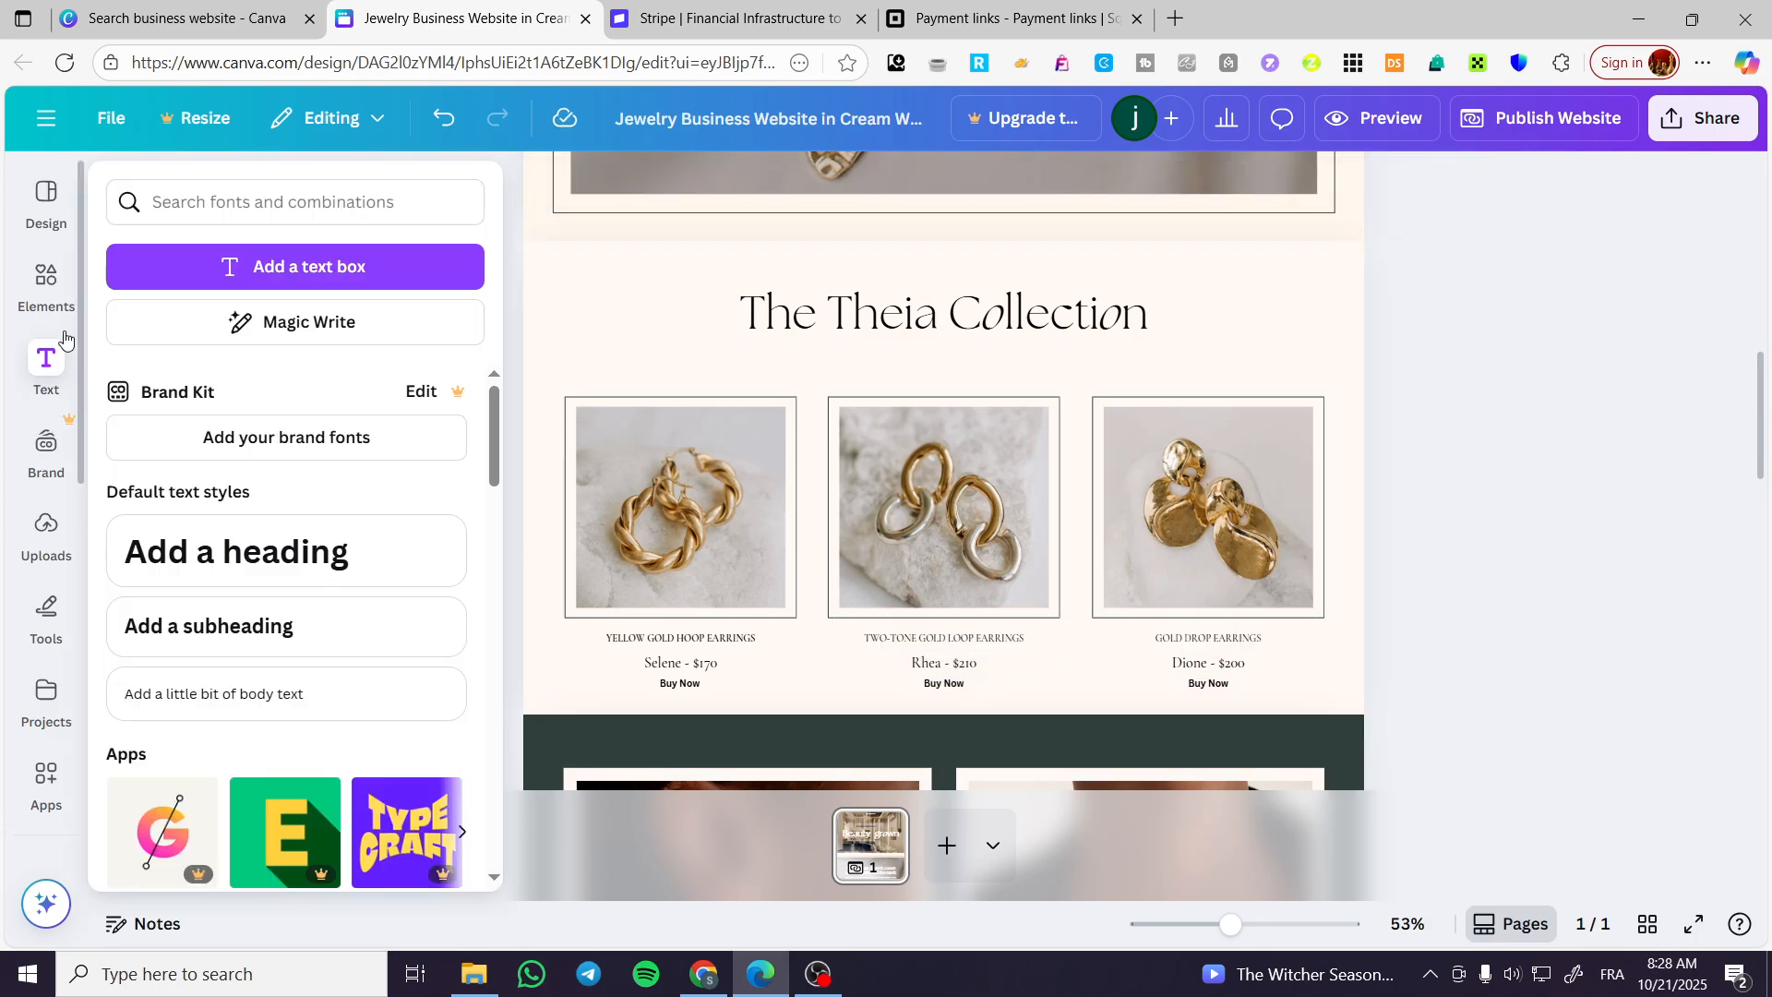
click(42, 281)
click(349, 204)
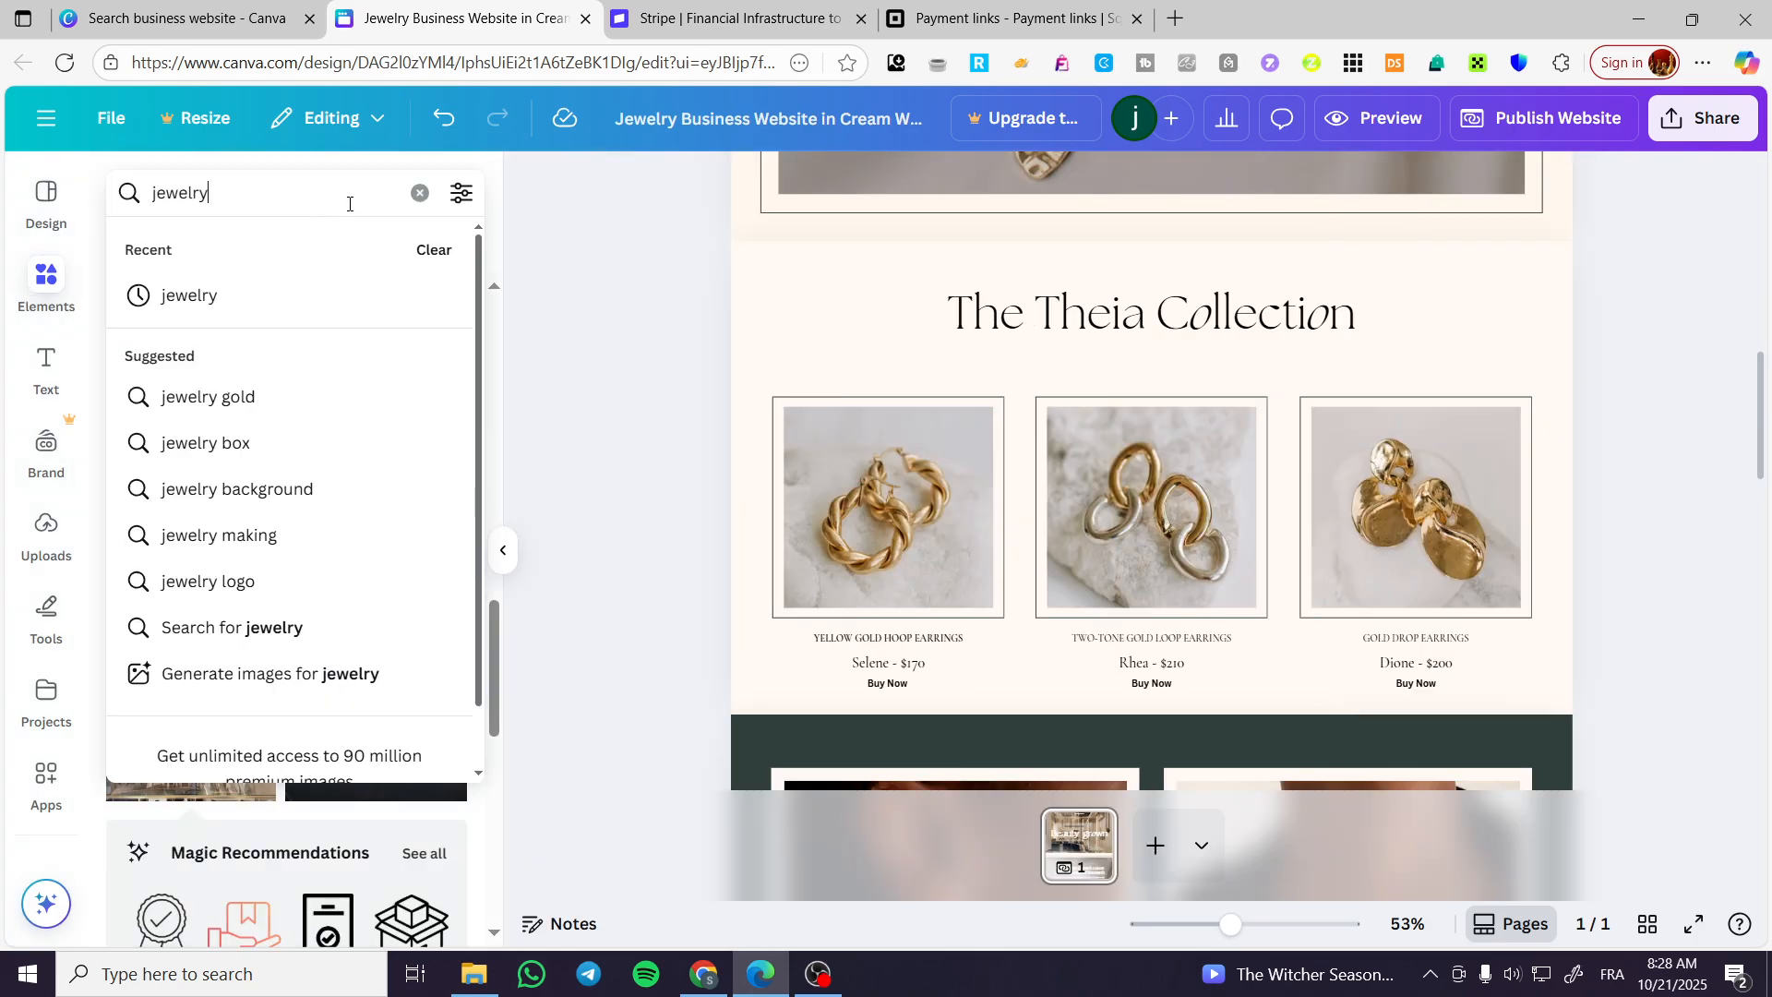
click(419, 194)
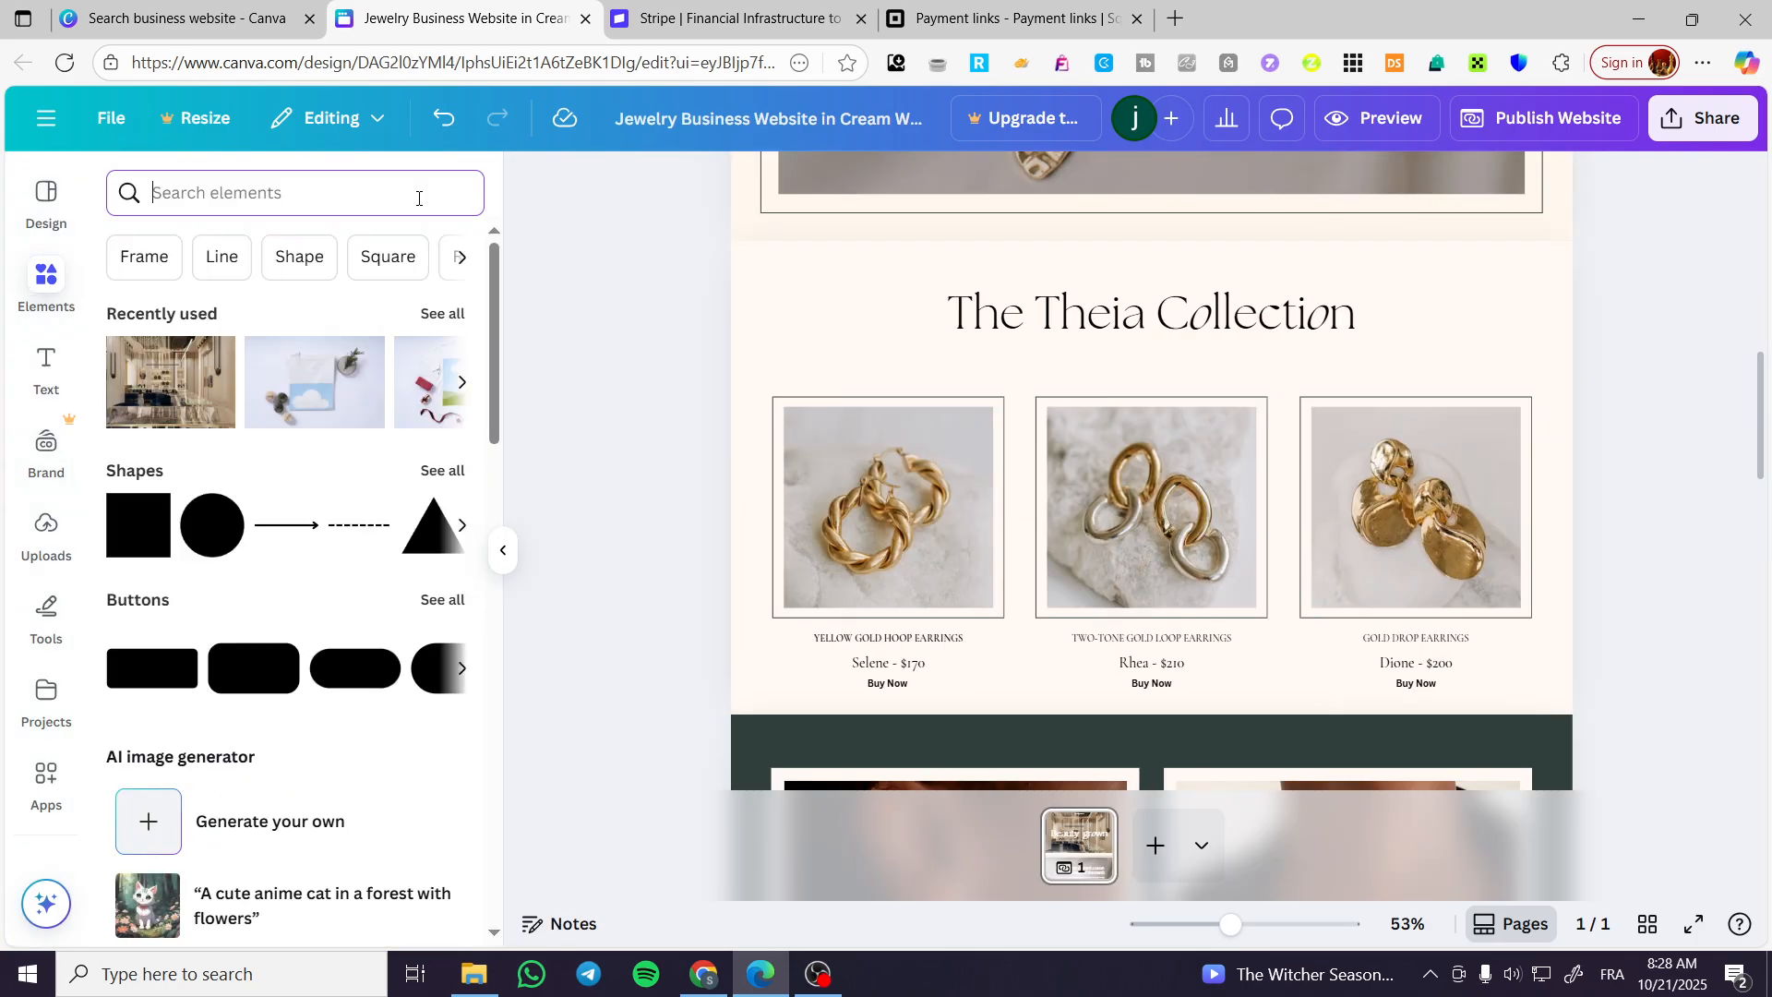
click(442, 472)
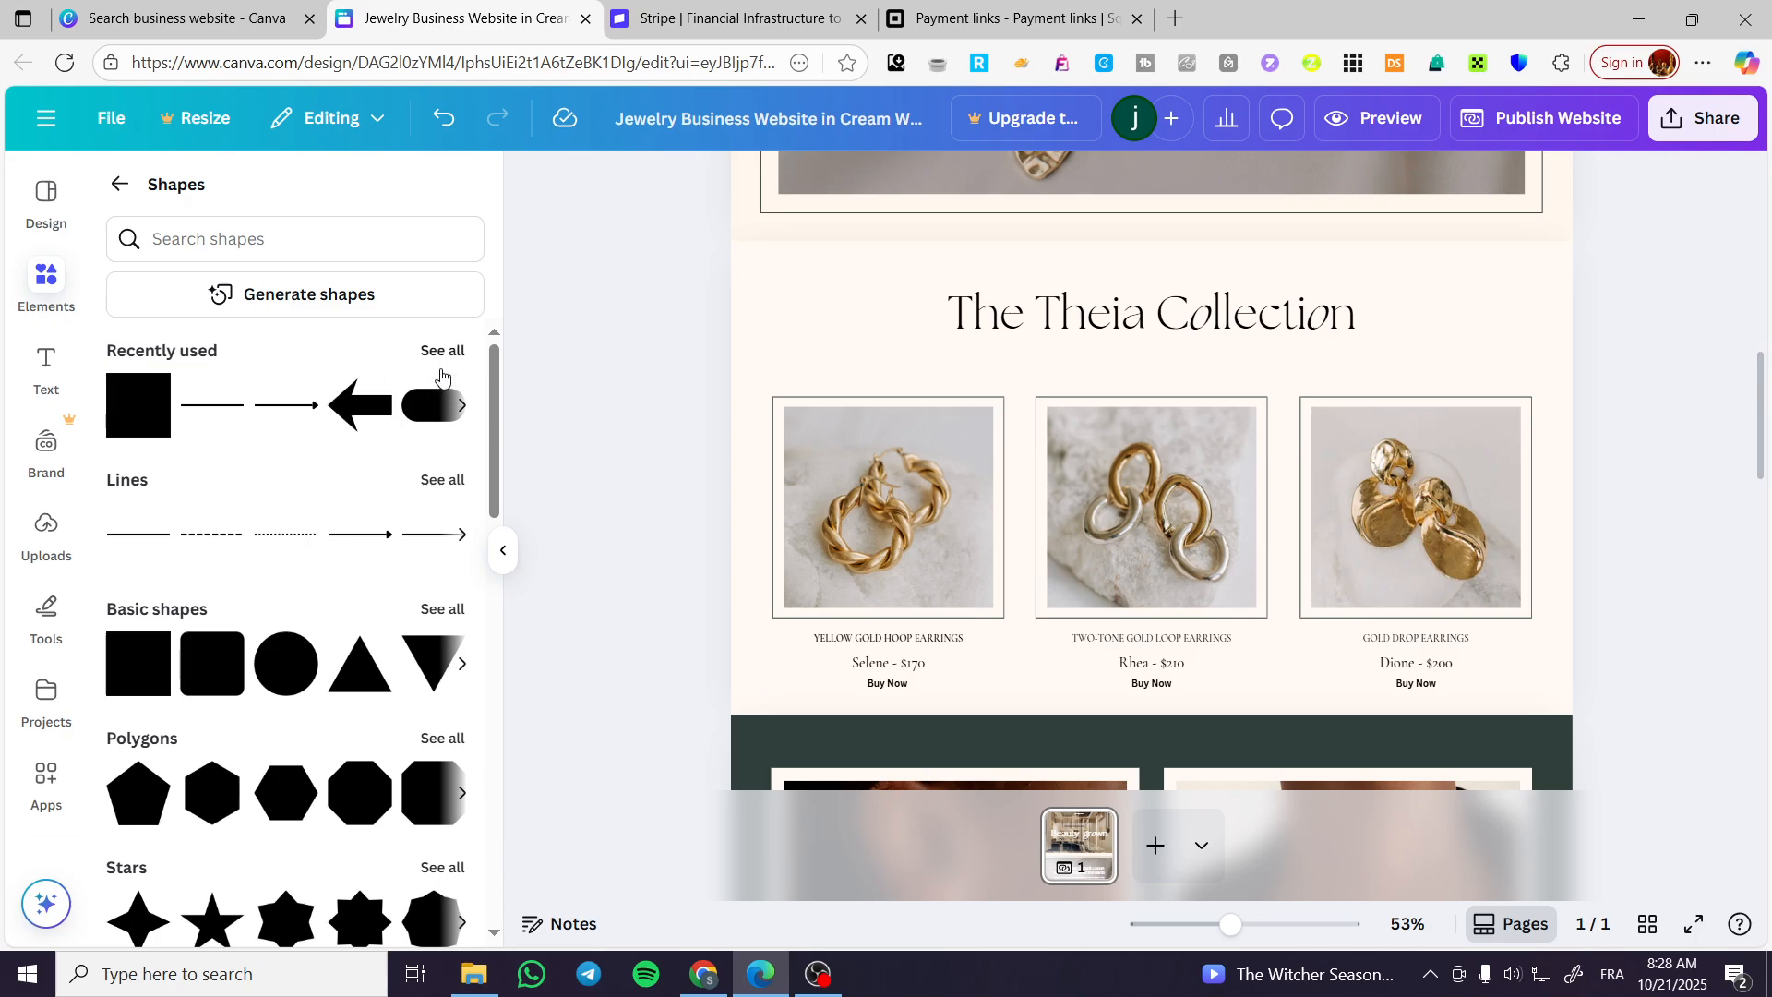
click(202, 684)
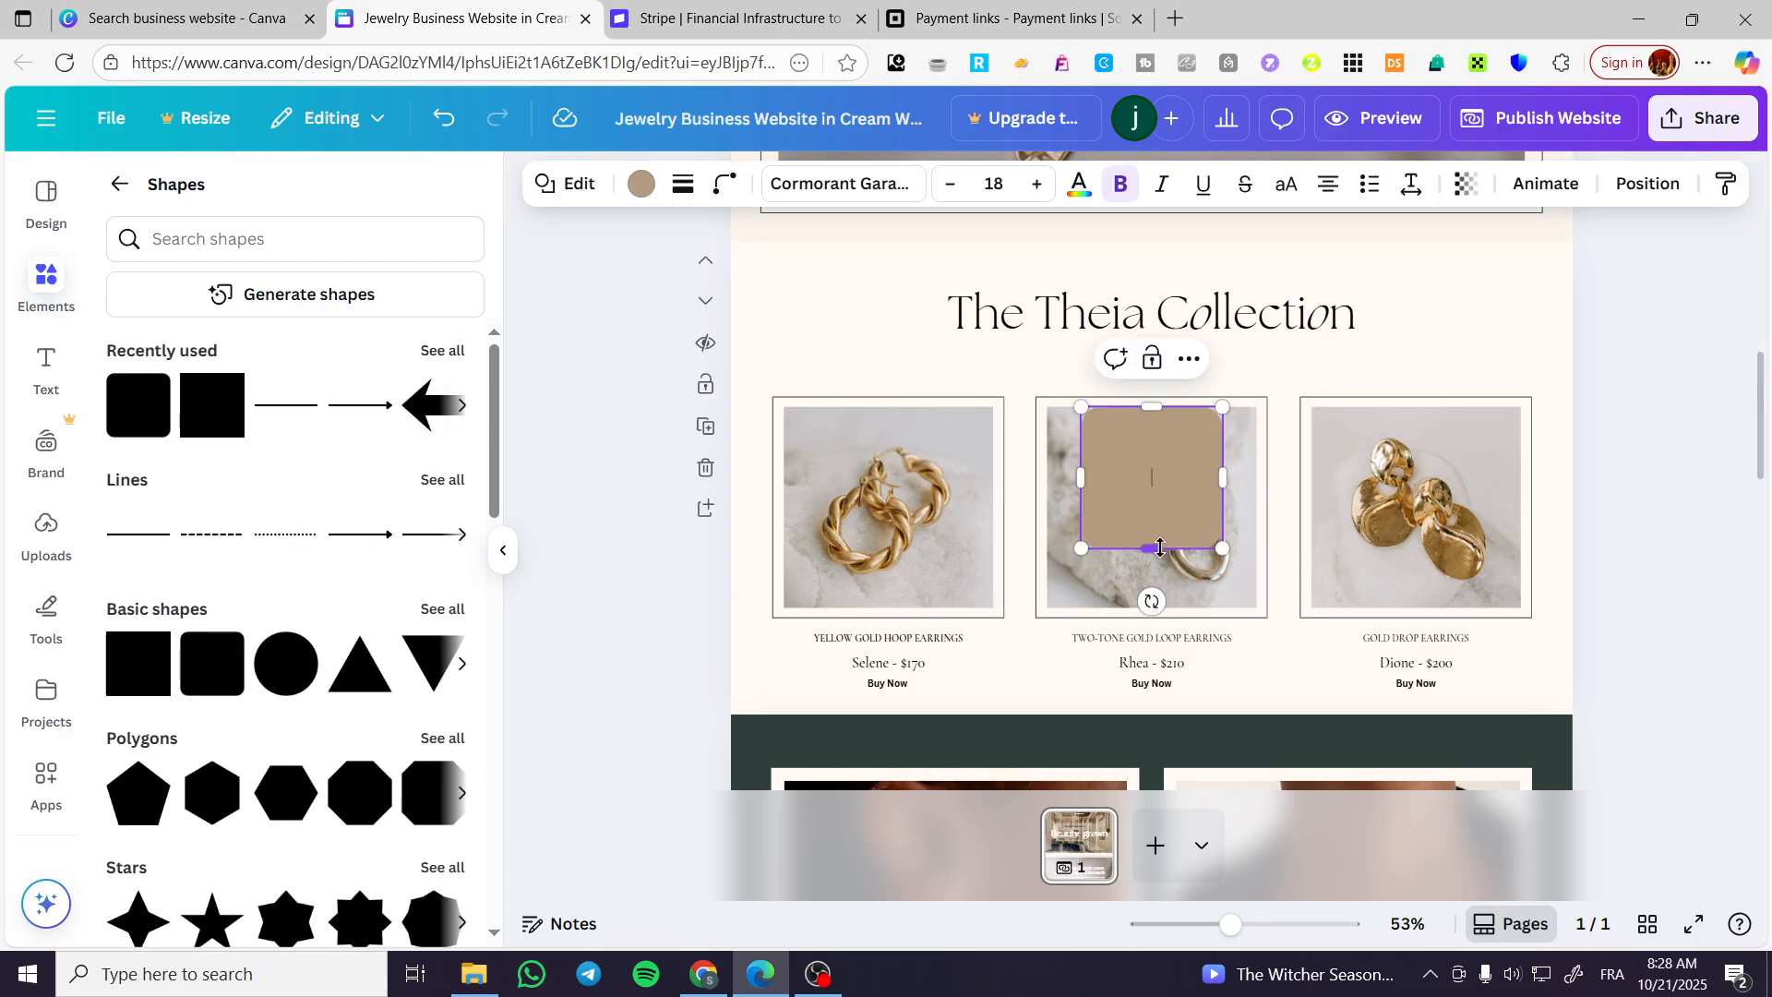
Shrink the rounded shape to a small button about 131 x 36 px and place it behind the "Buy Now" text under "Selene - $170".
drag(1160, 547, 1164, 427)
drag(1143, 501, 908, 757)
drag(881, 699, 911, 744)
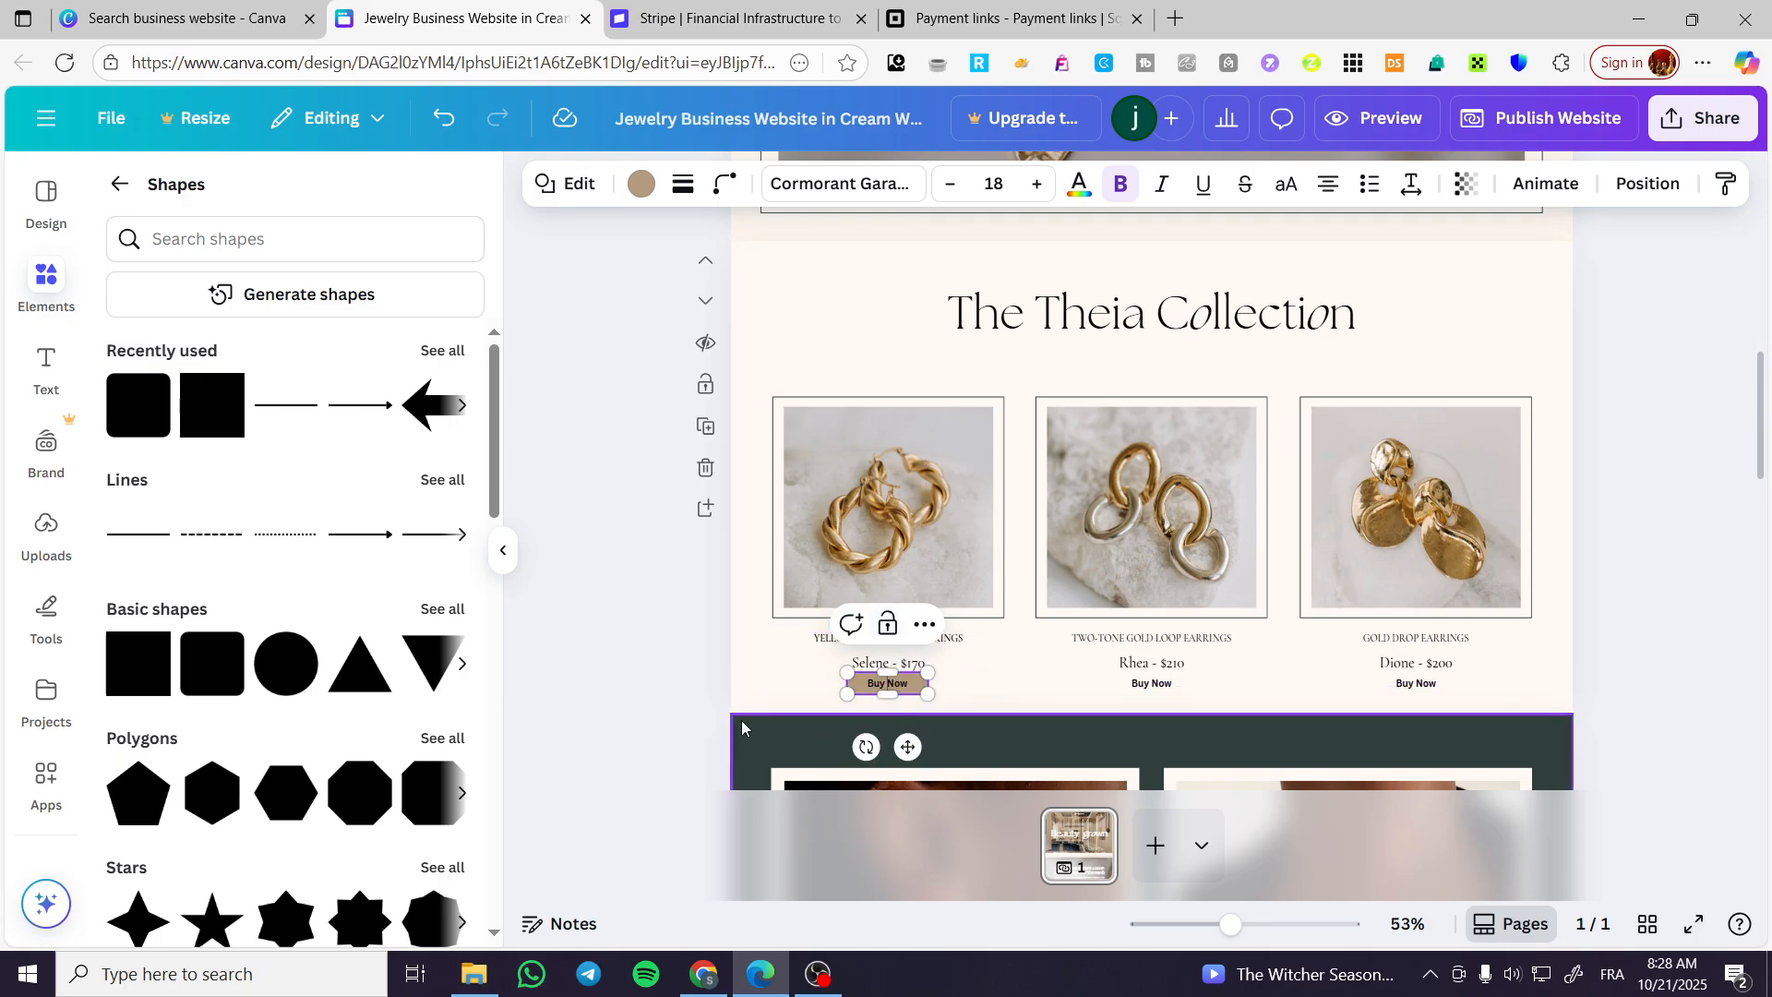
Duplicate the button shape for the "Rhea - $210" and "Dione - $200" products, layering each copy behind its "Buy Now" text.
click(711, 720)
click(922, 692)
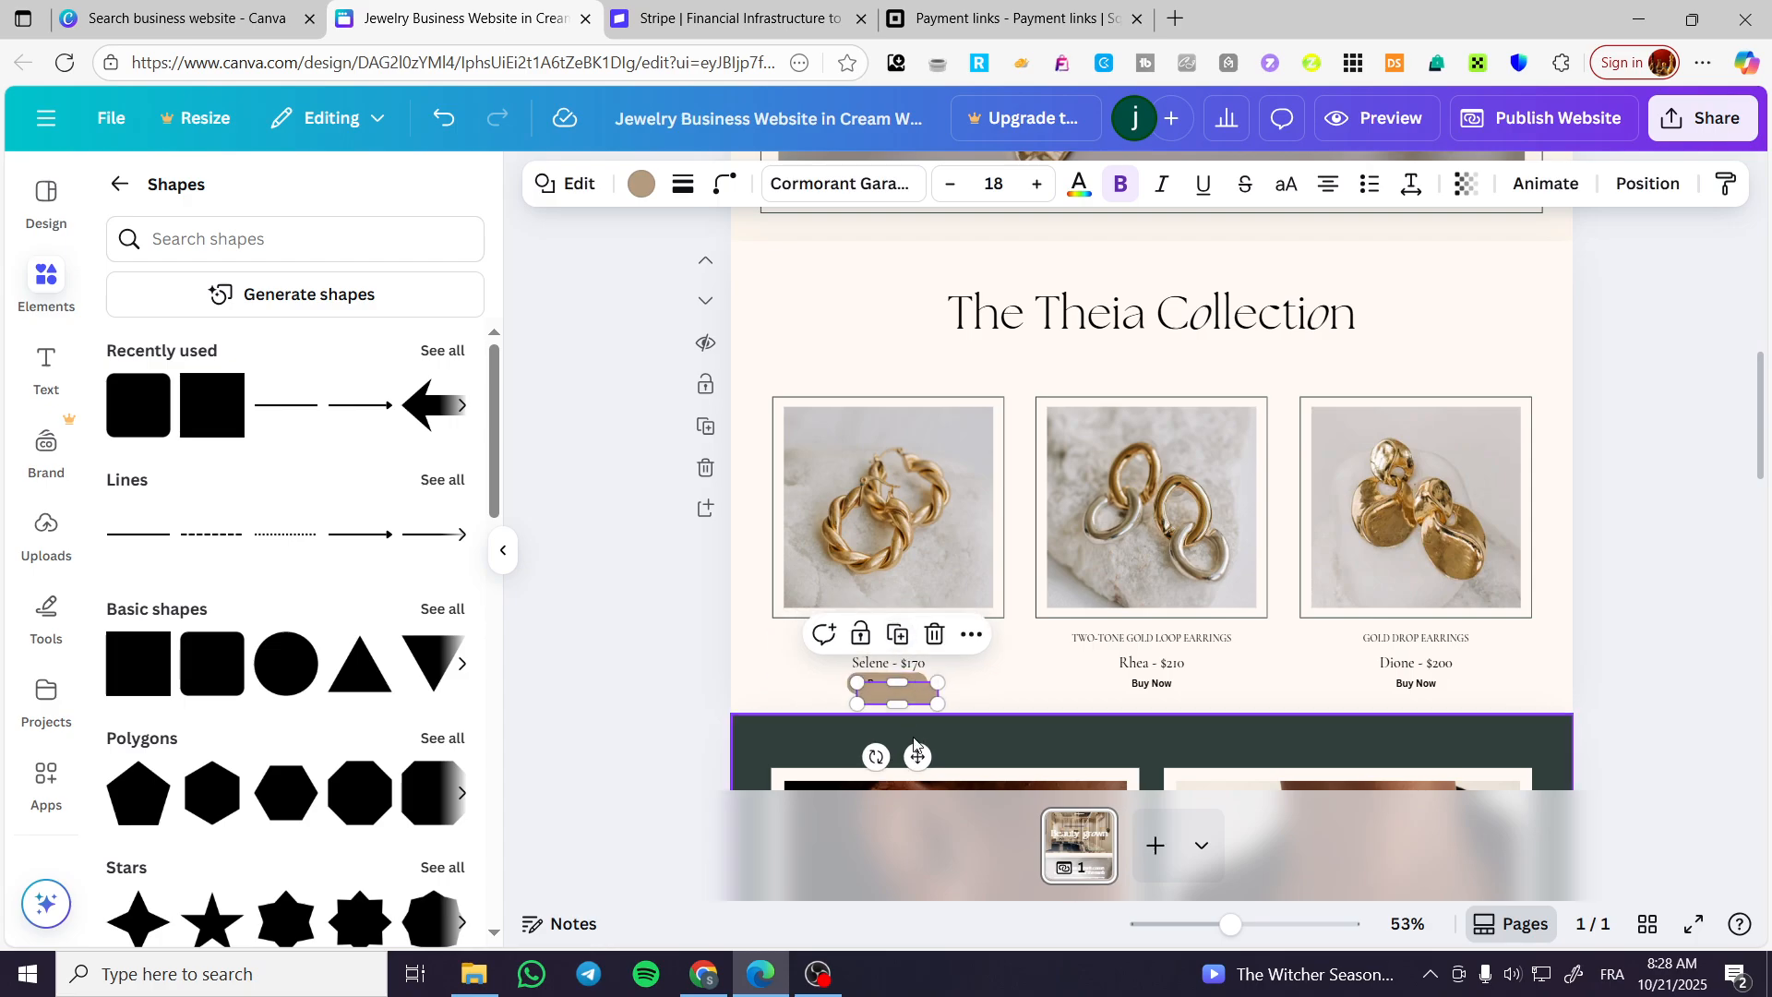
drag(912, 744, 1178, 744)
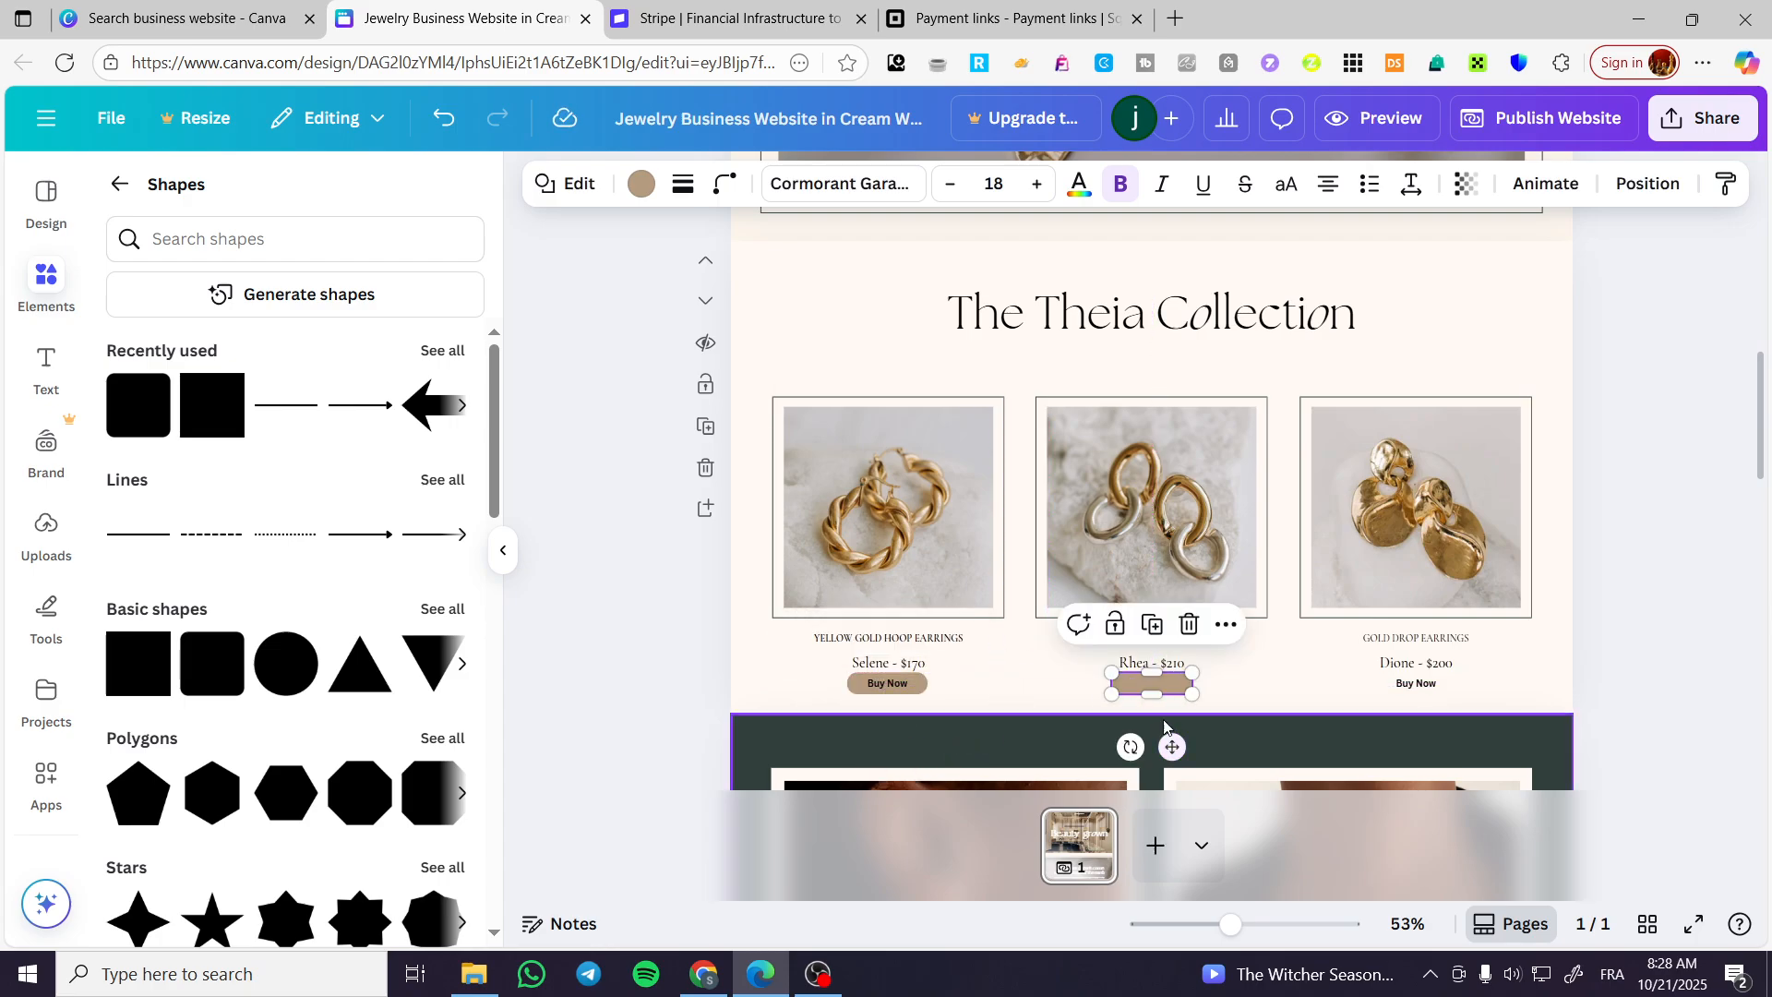
click(1648, 183)
click(364, 358)
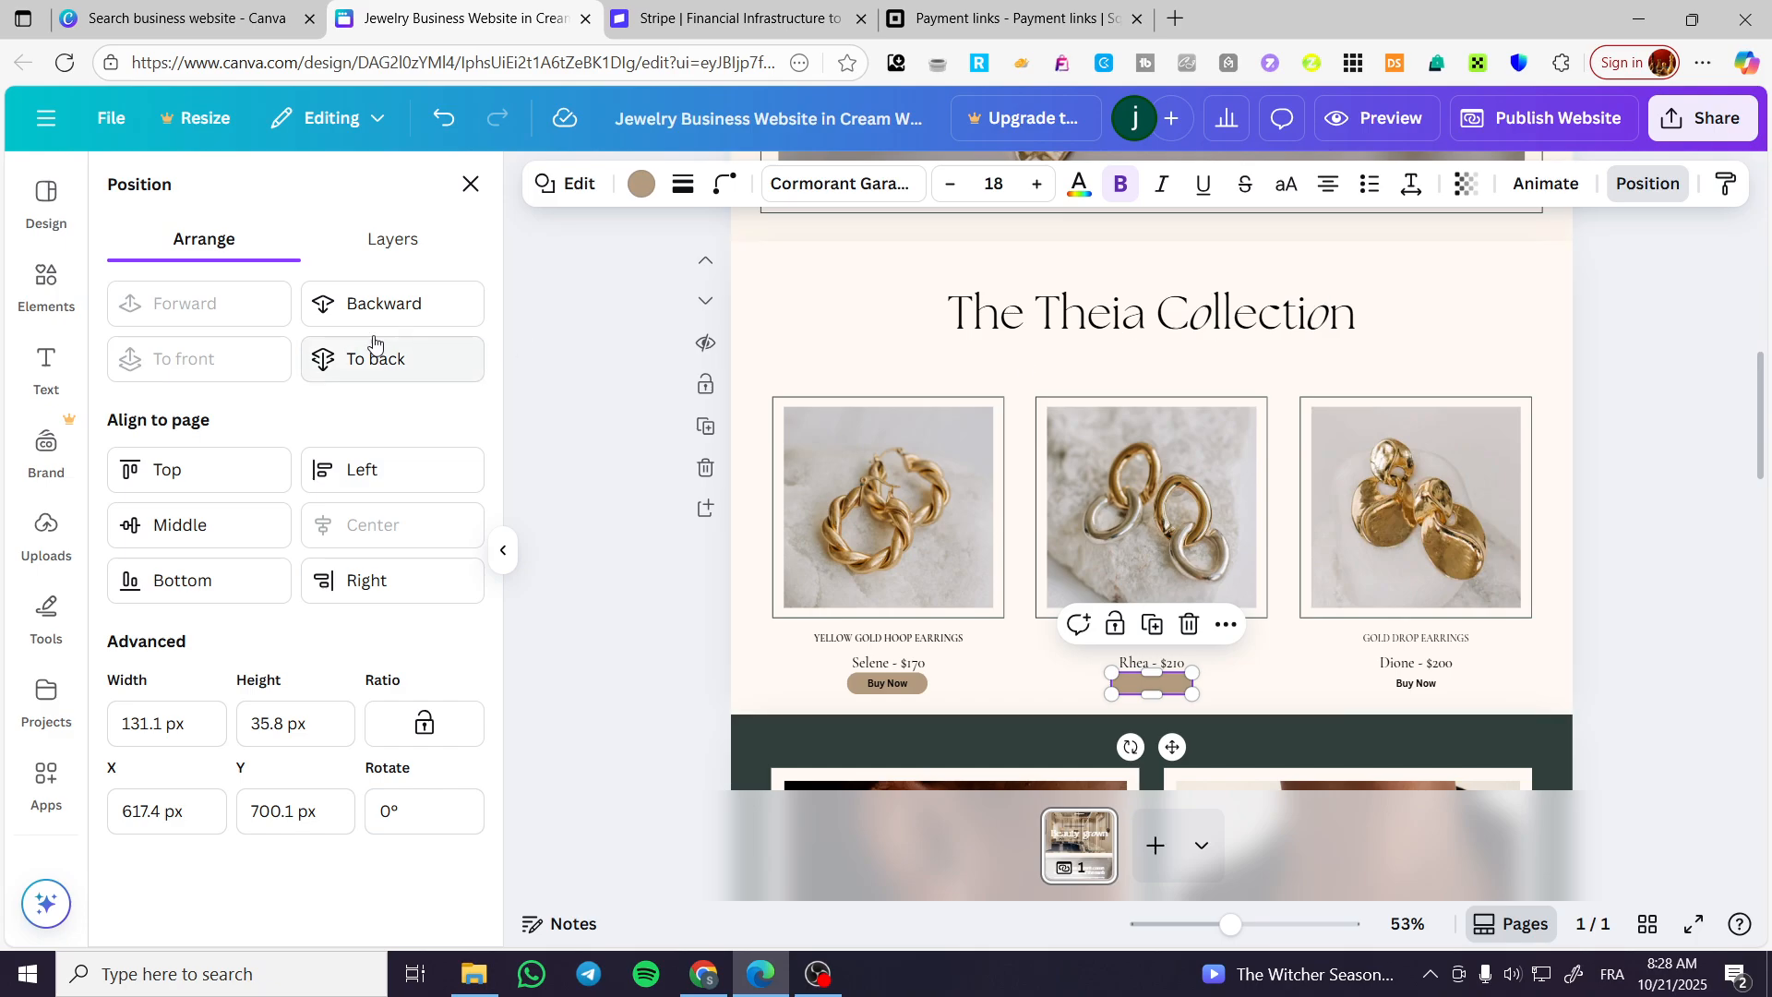
click(1153, 627)
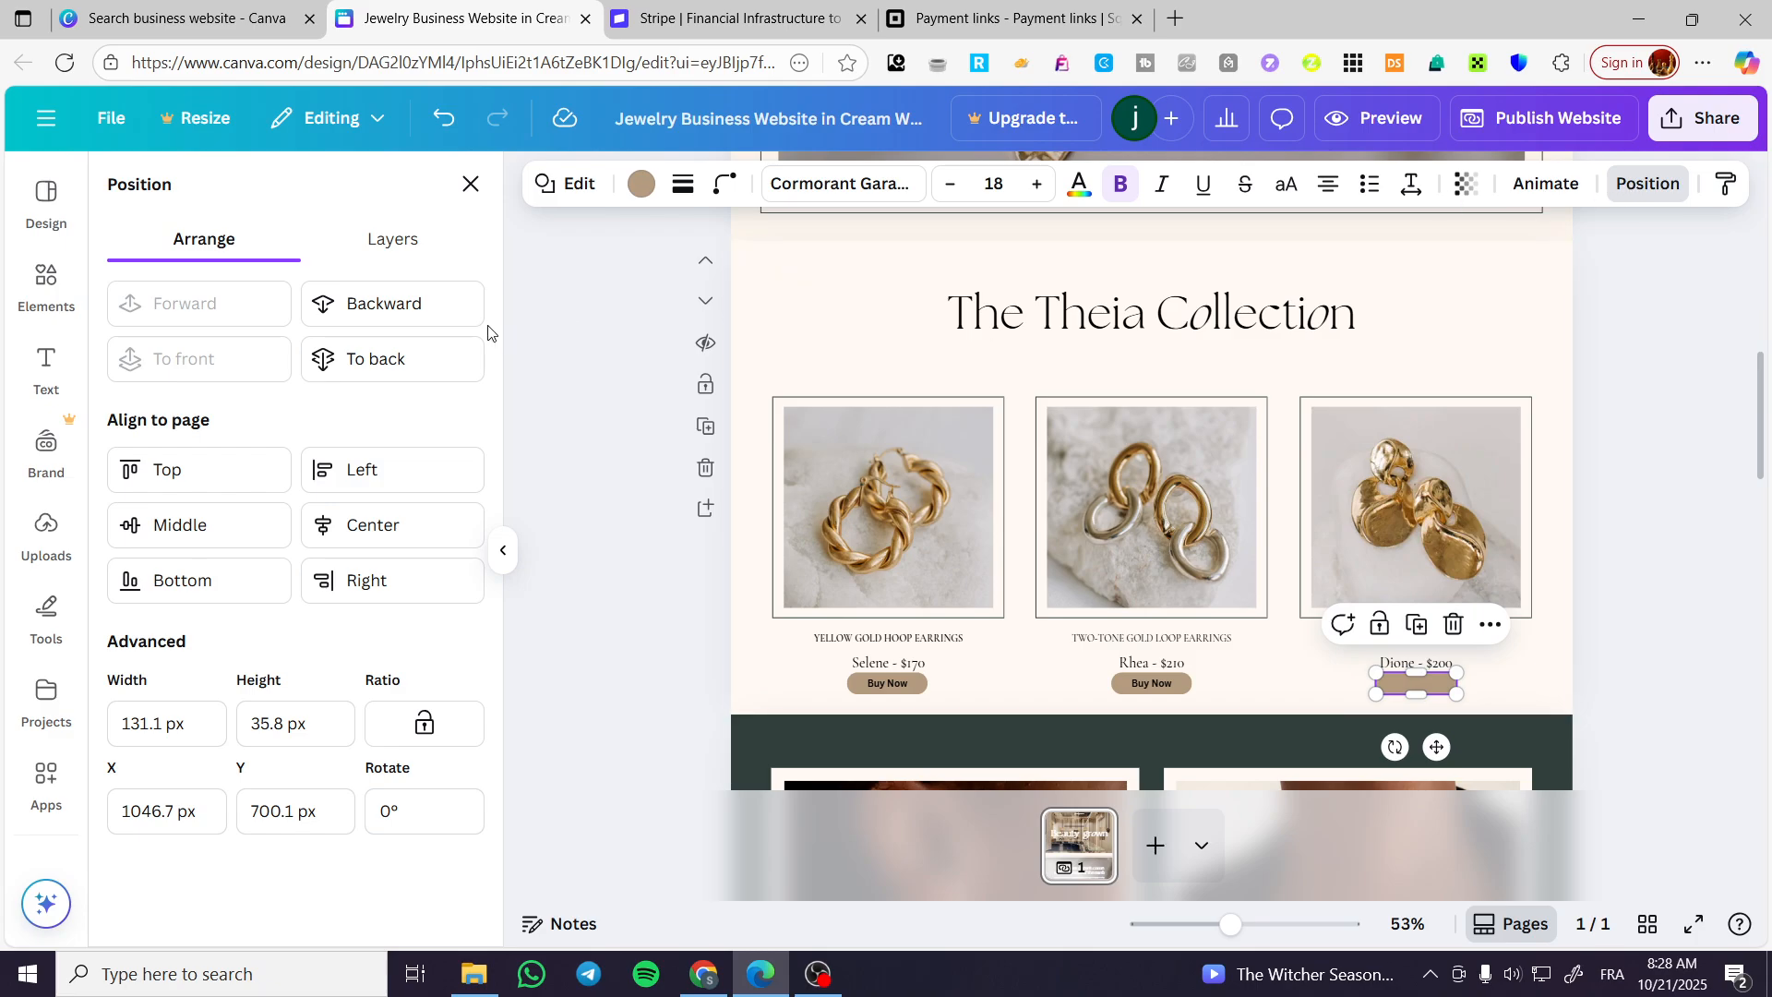
click(411, 302)
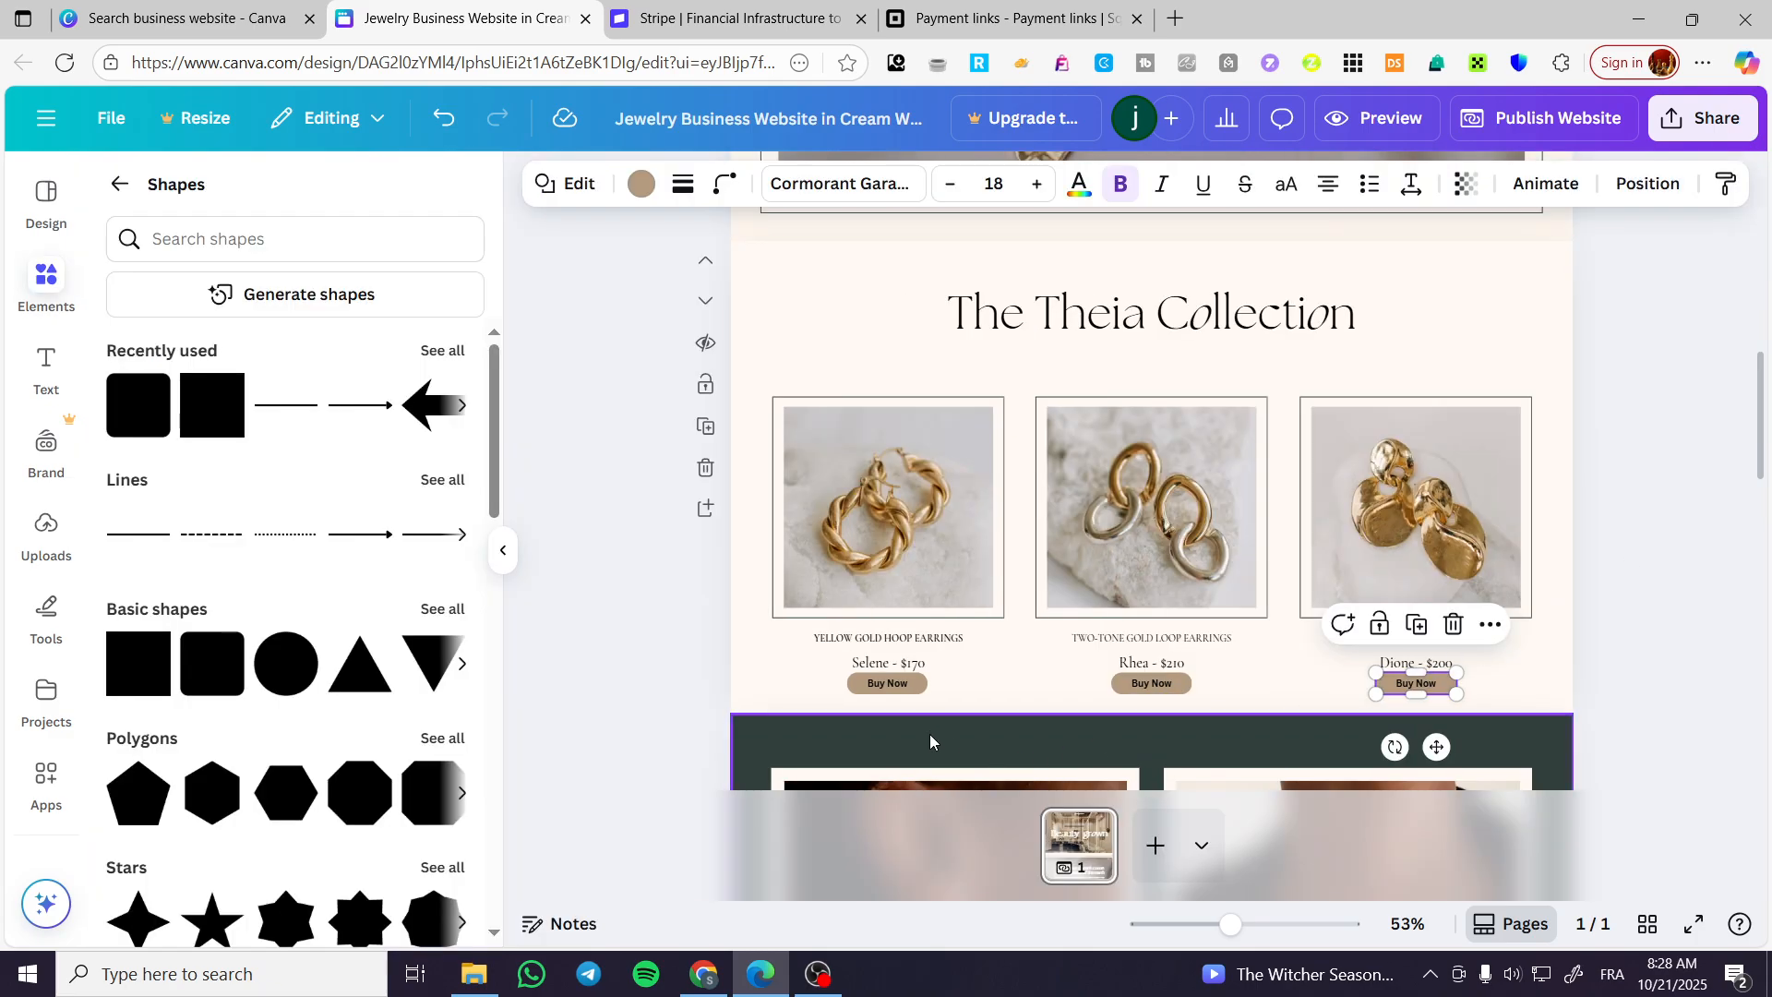
double_click(887, 683)
click(980, 631)
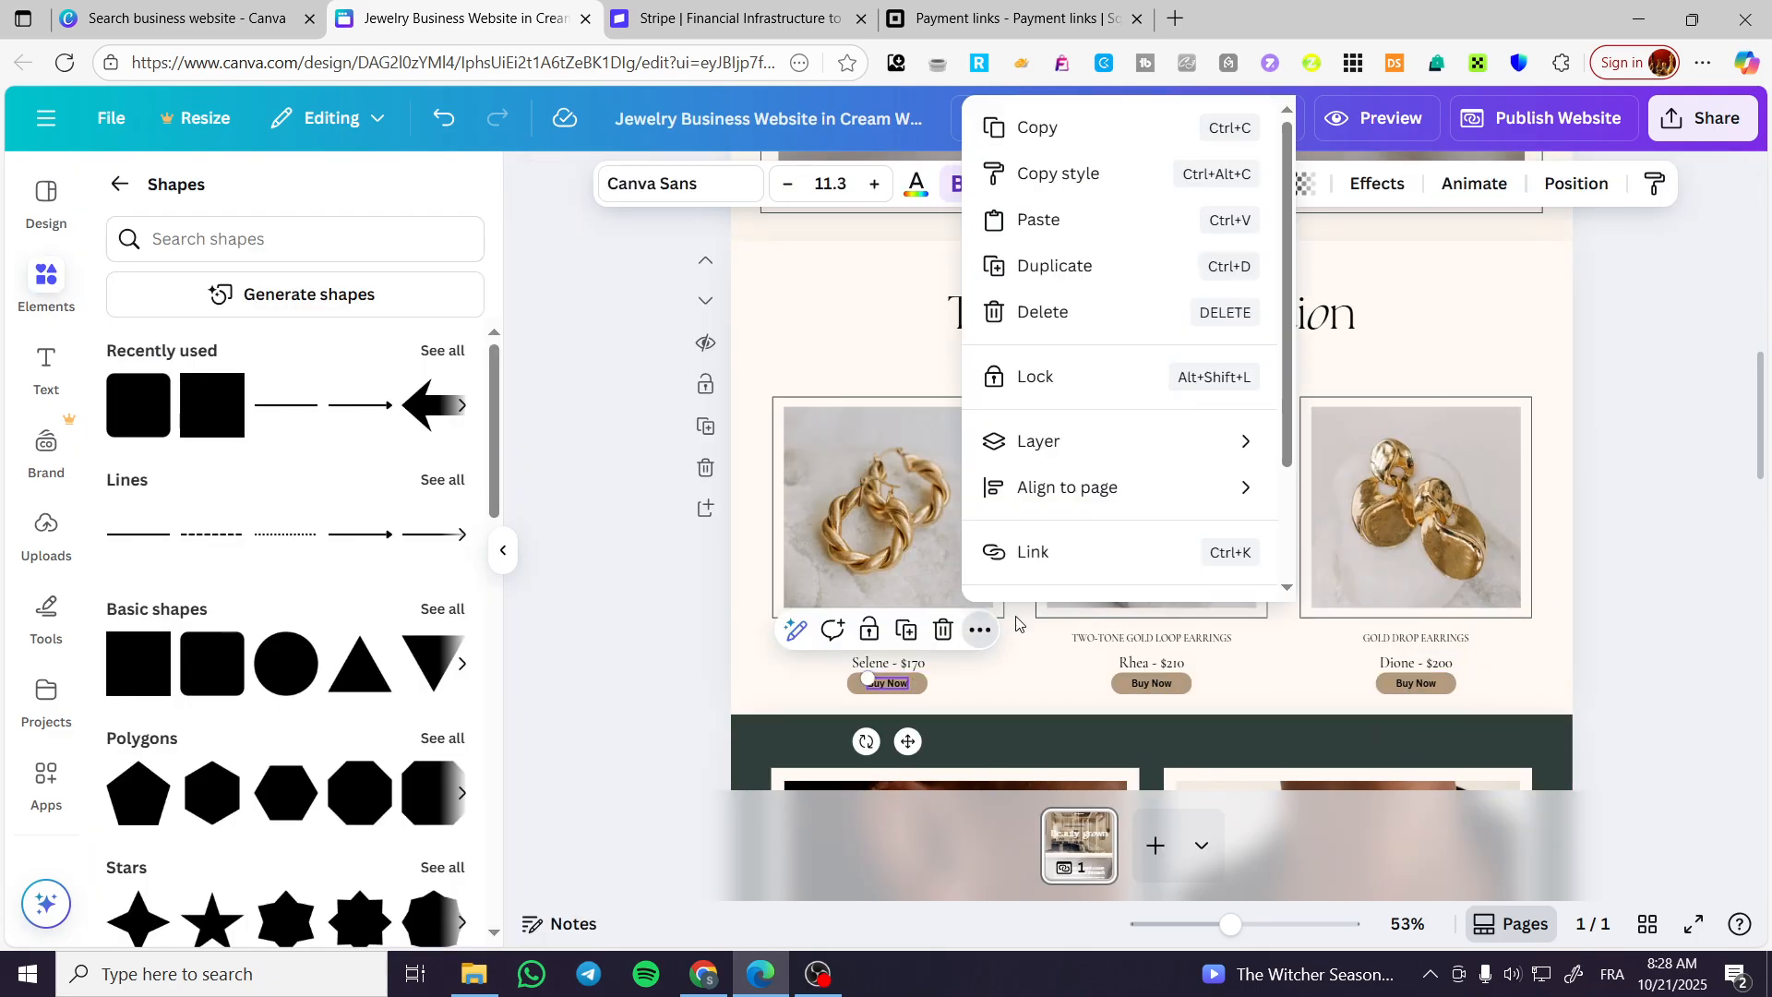
click(1149, 558)
text(https://square.link/u/MHkif9fL)
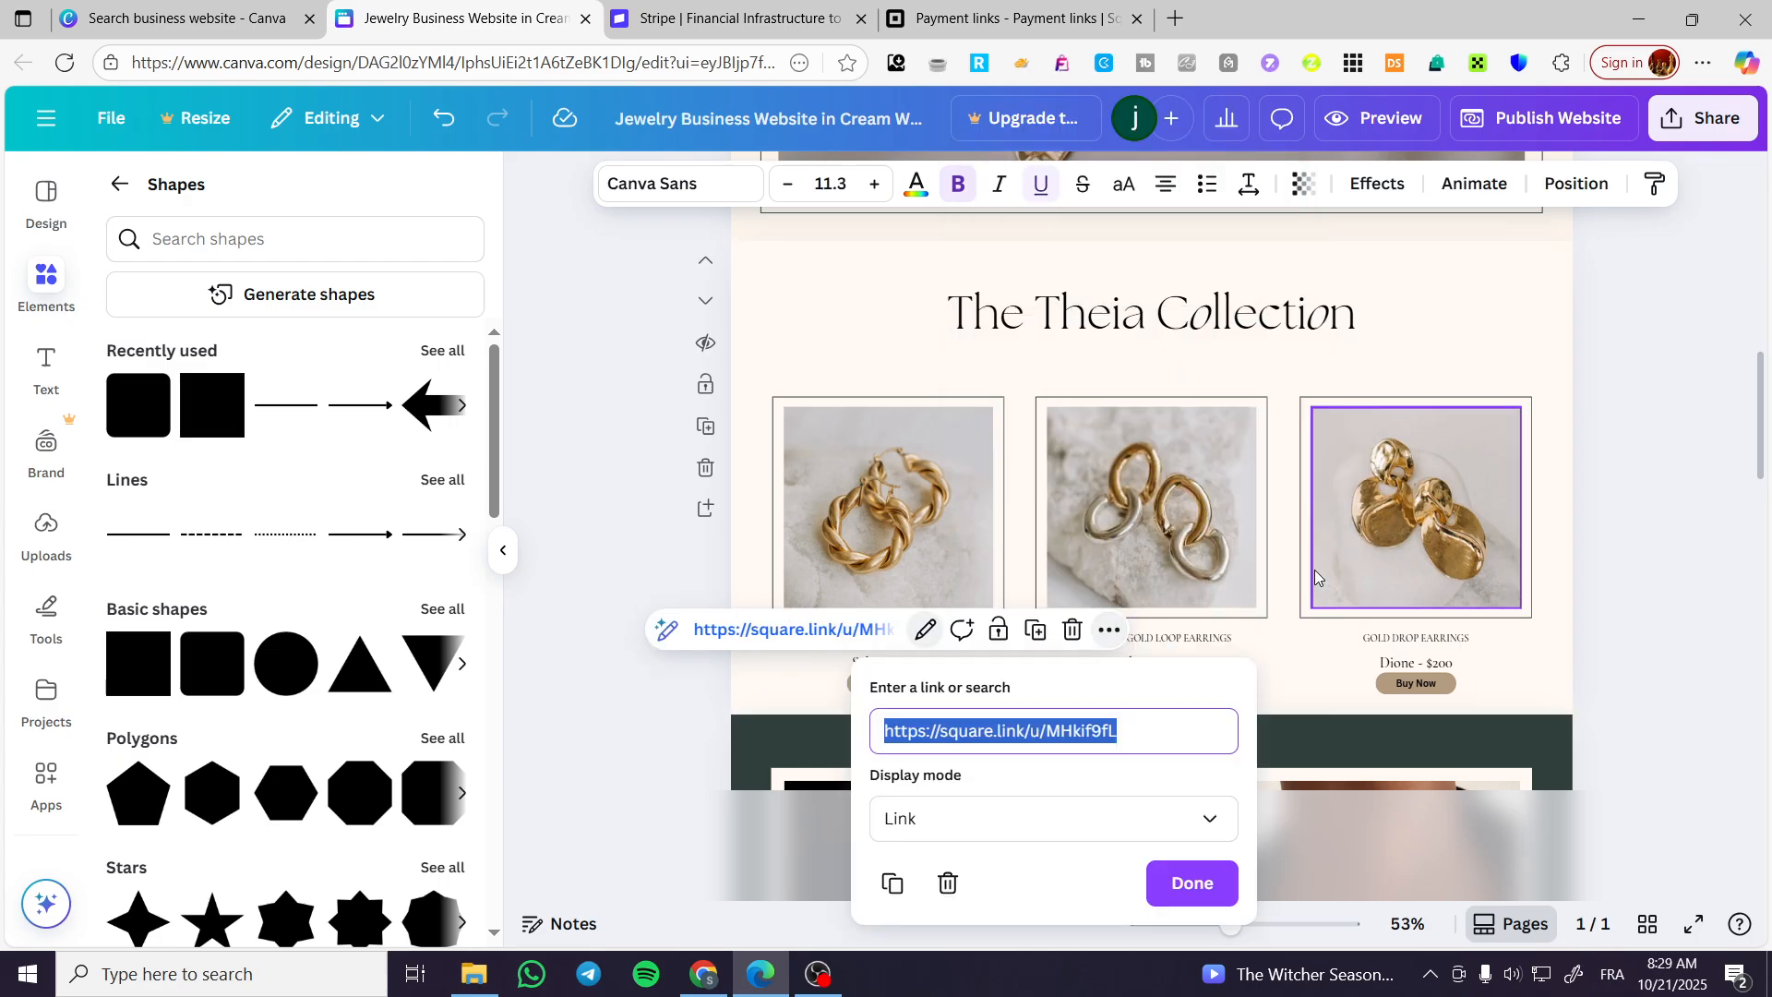
click(1190, 881)
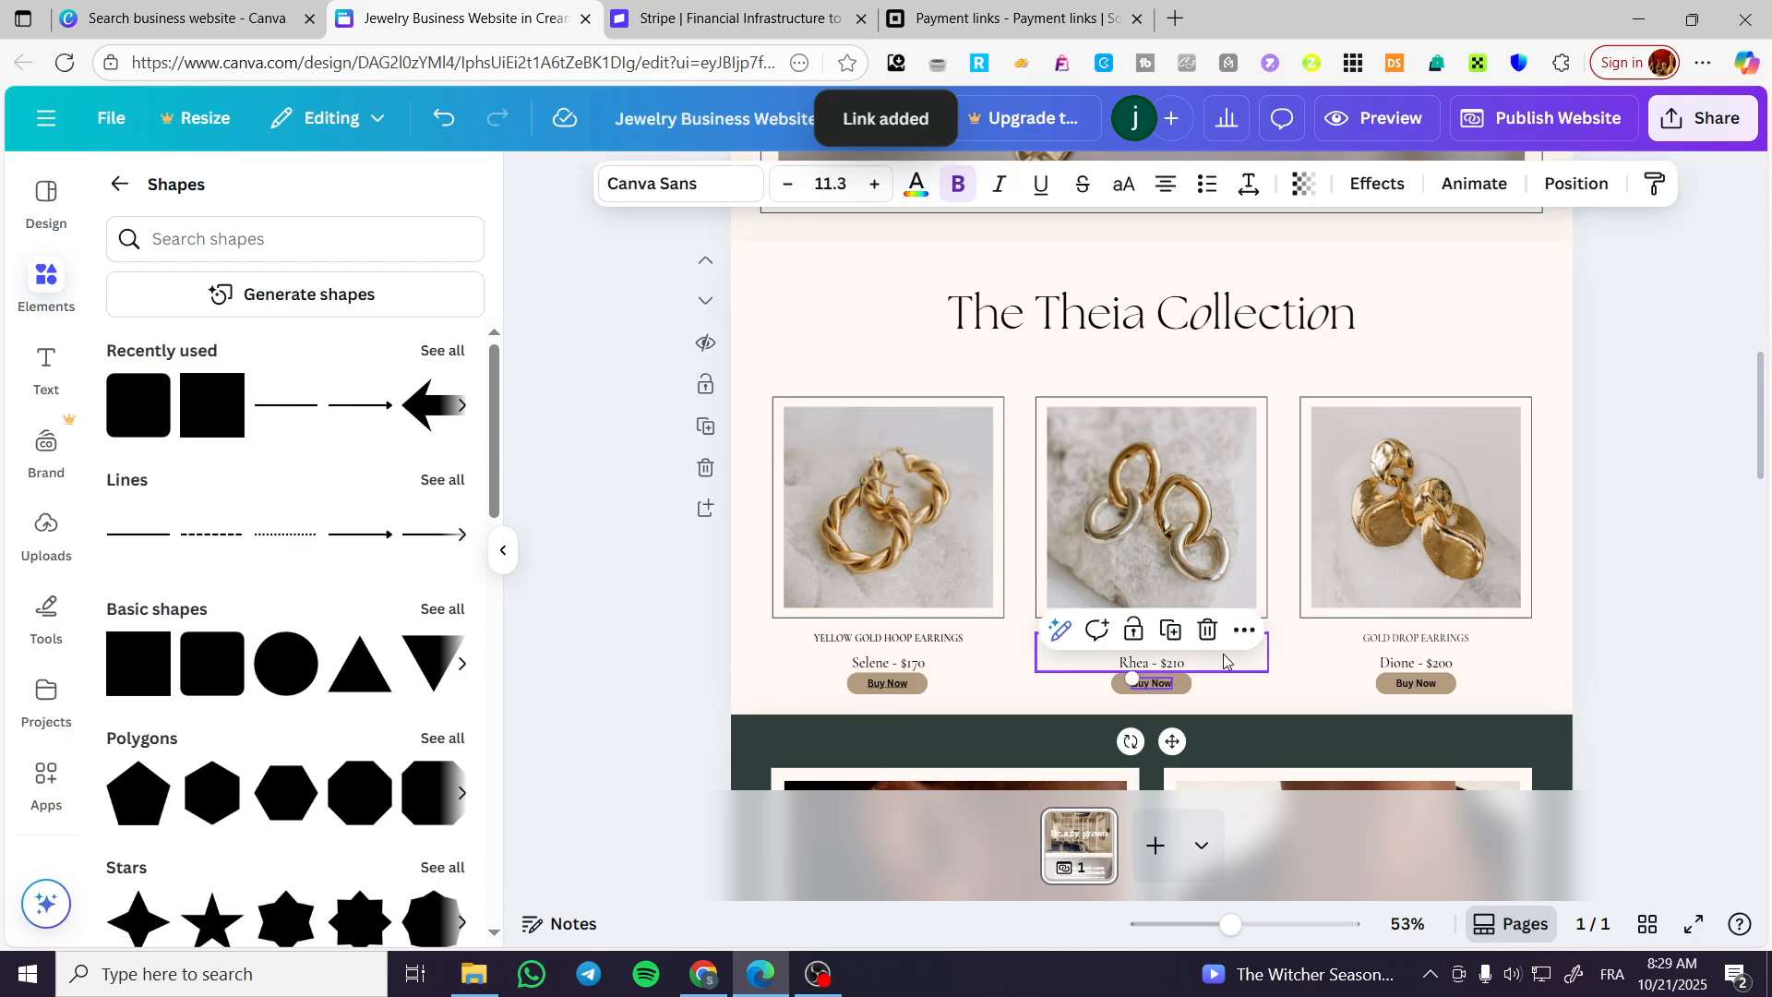
click(1245, 631)
click(1337, 570)
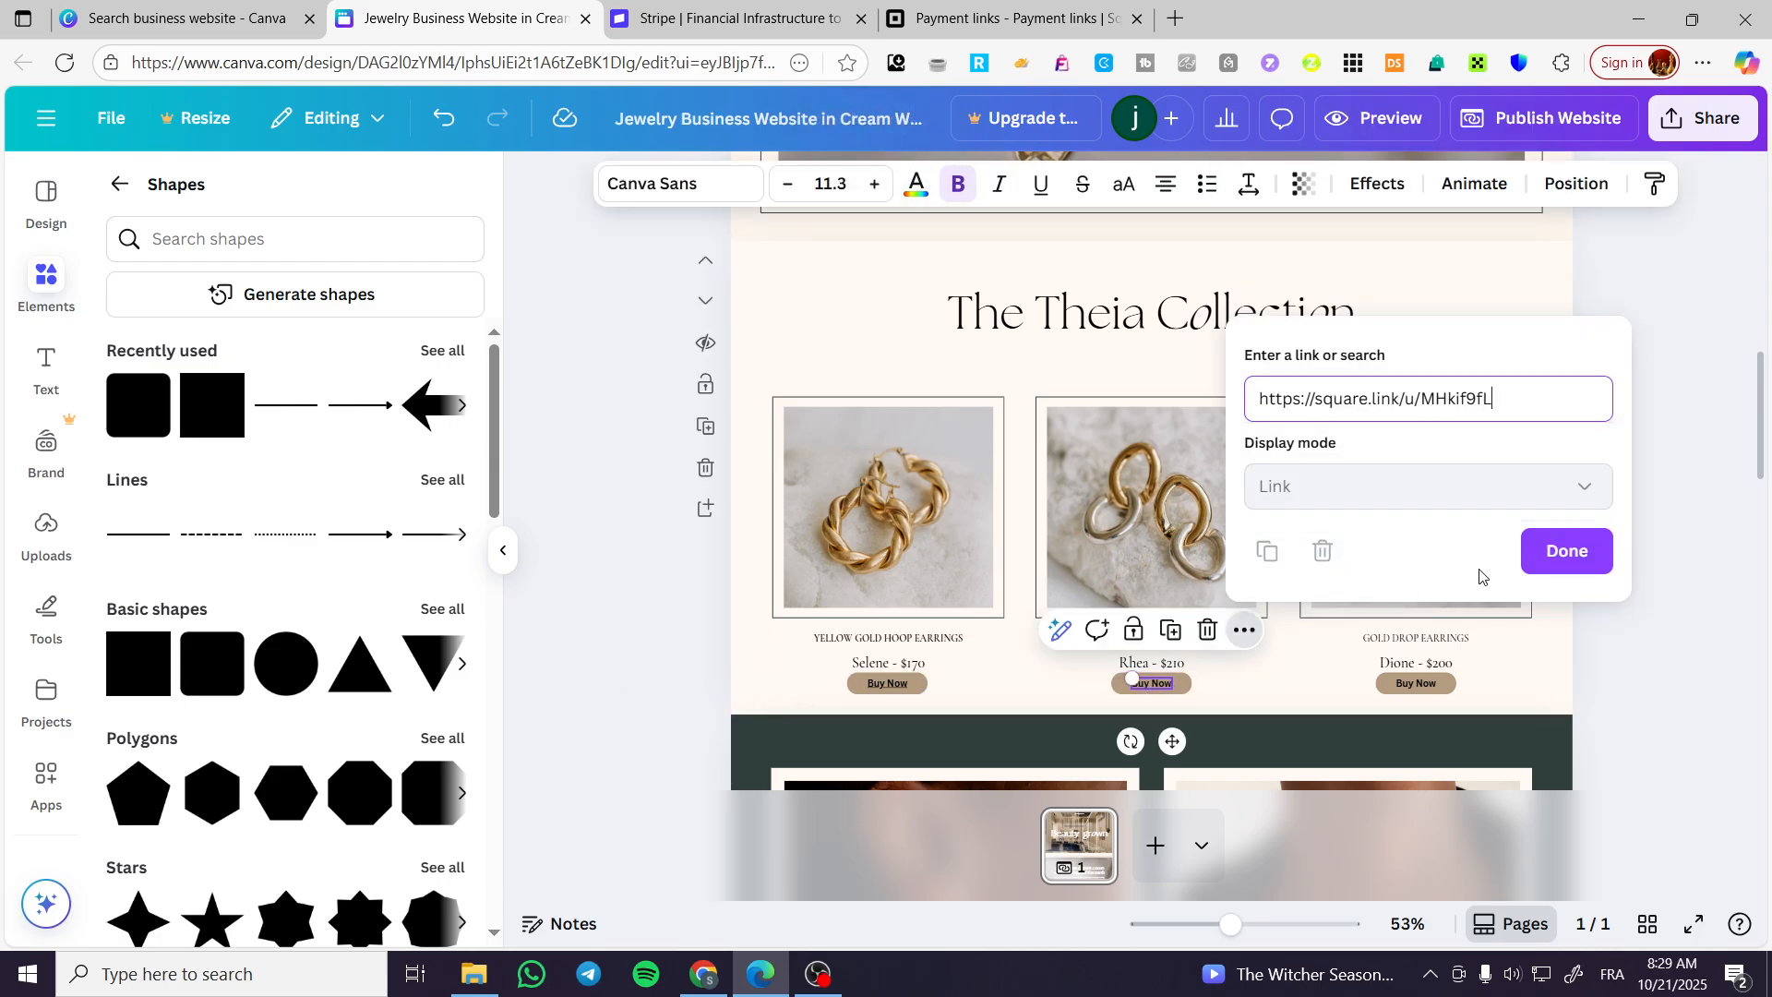
key(Return)
click(1415, 683)
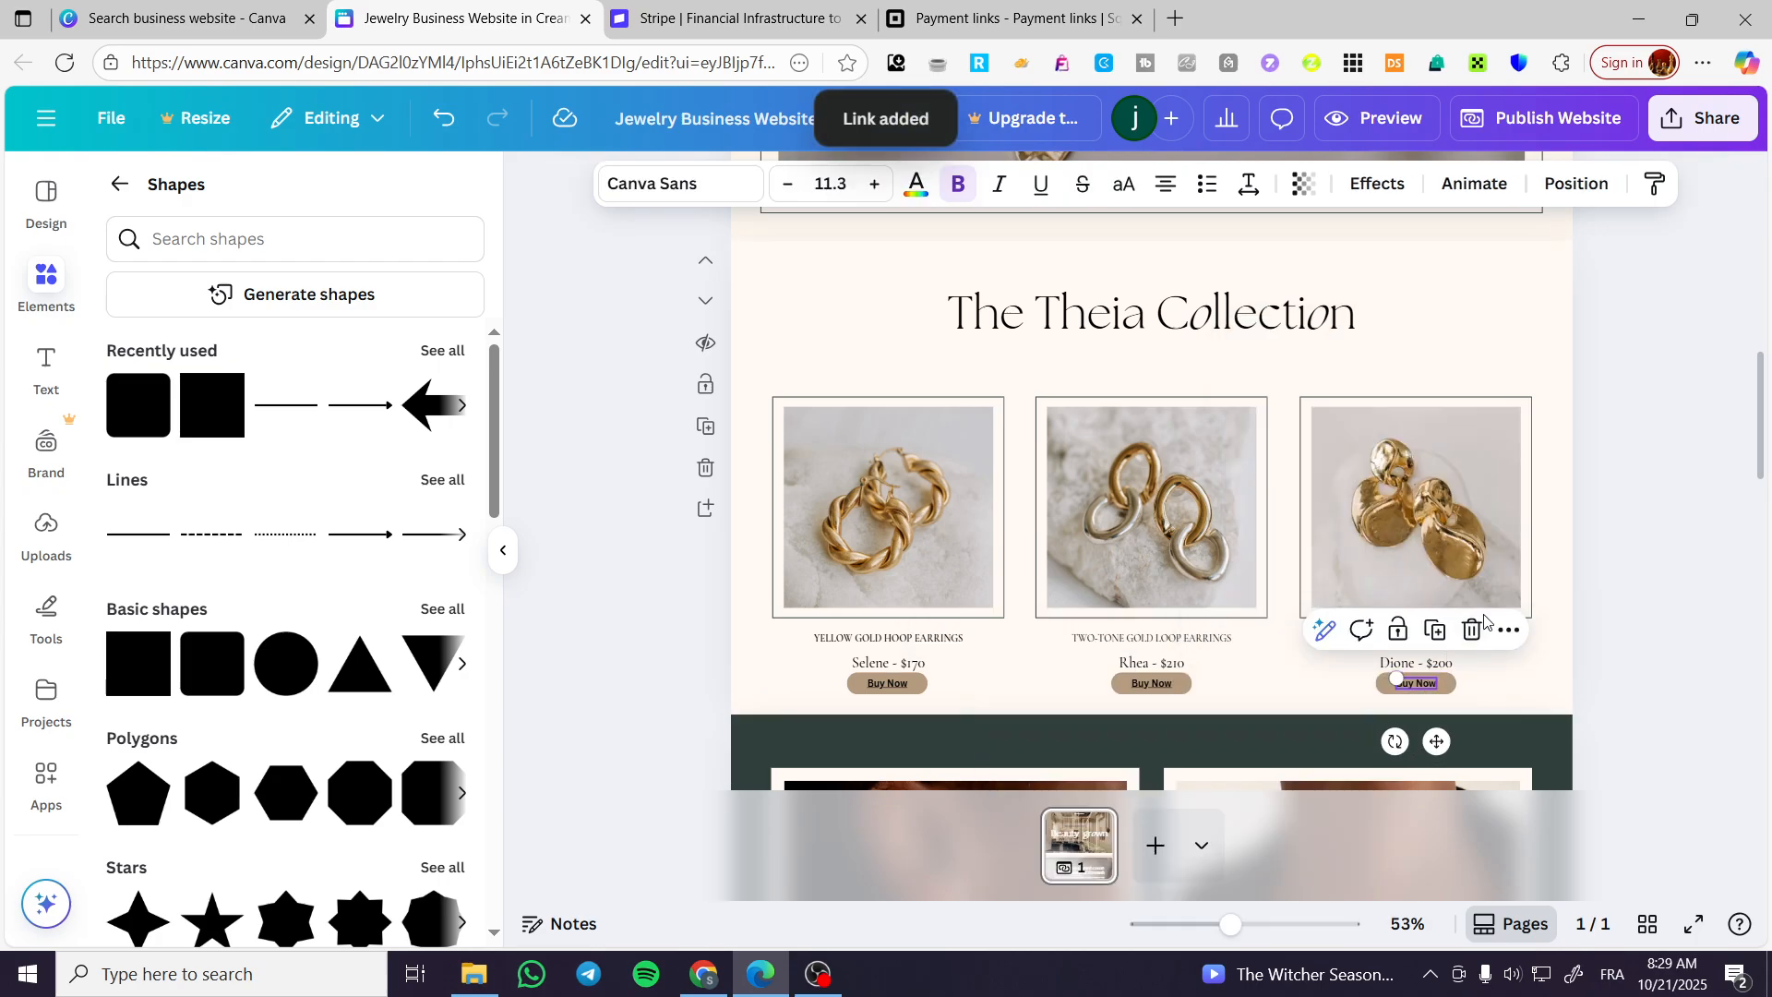
click(1504, 633)
click(1532, 552)
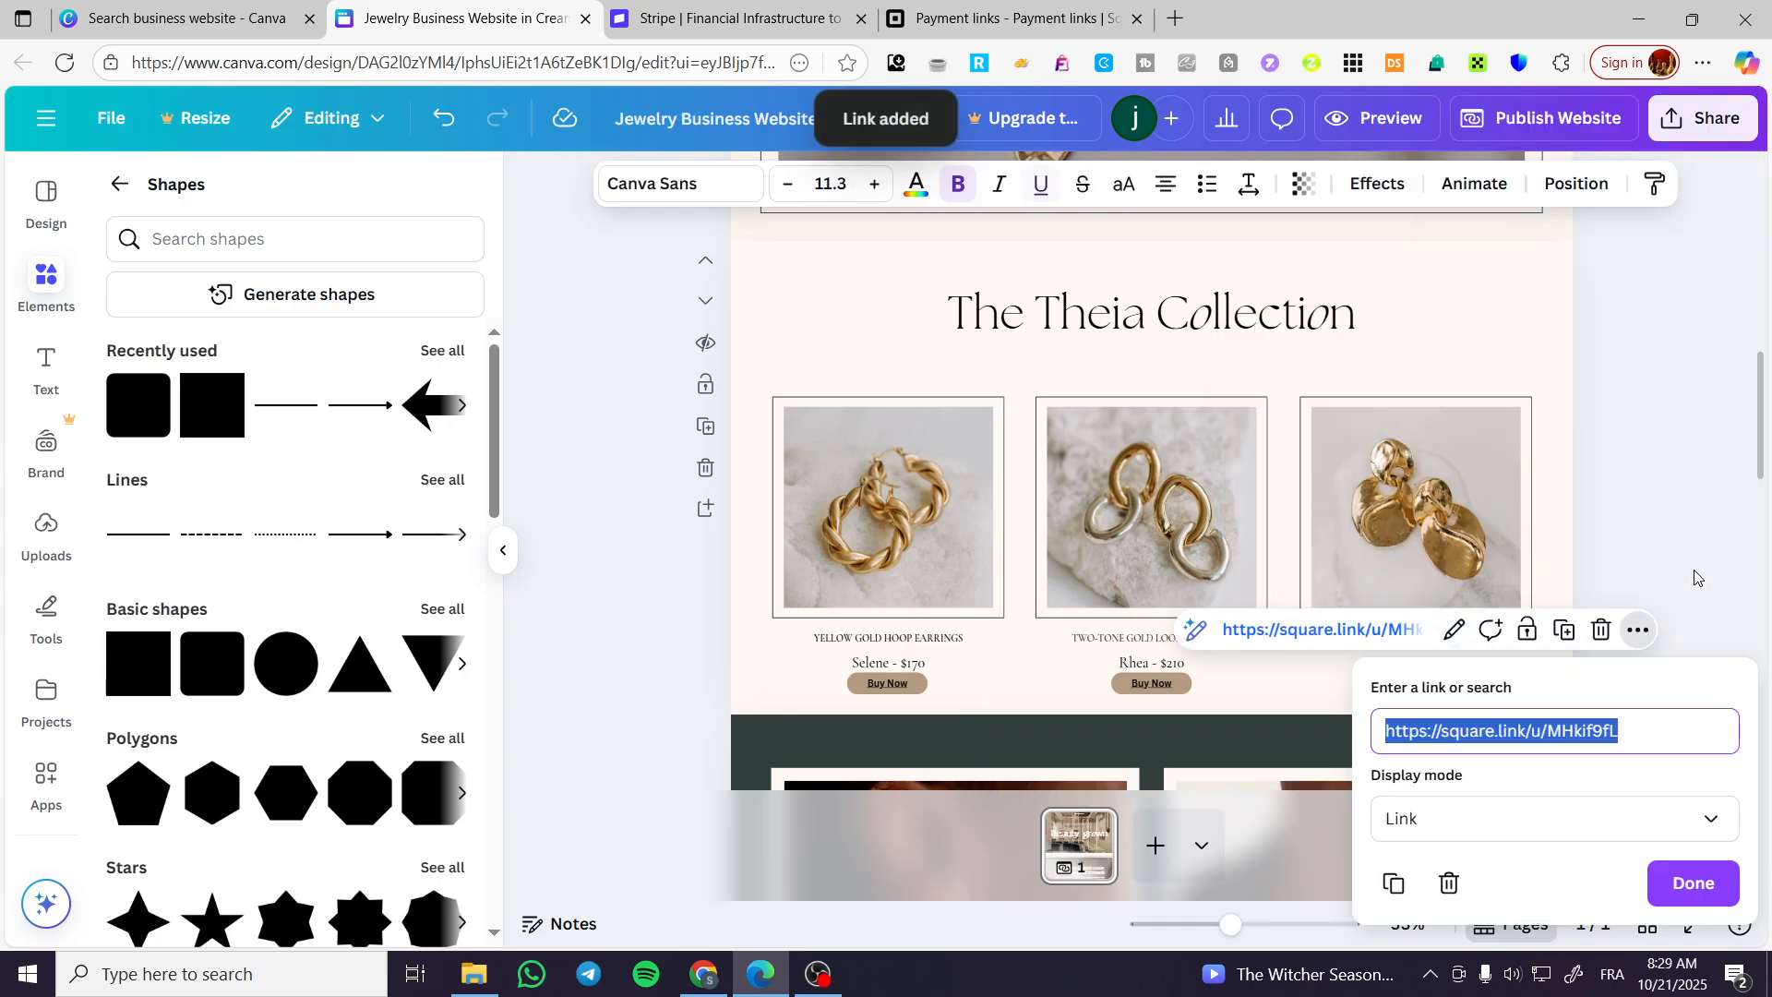
click(1708, 577)
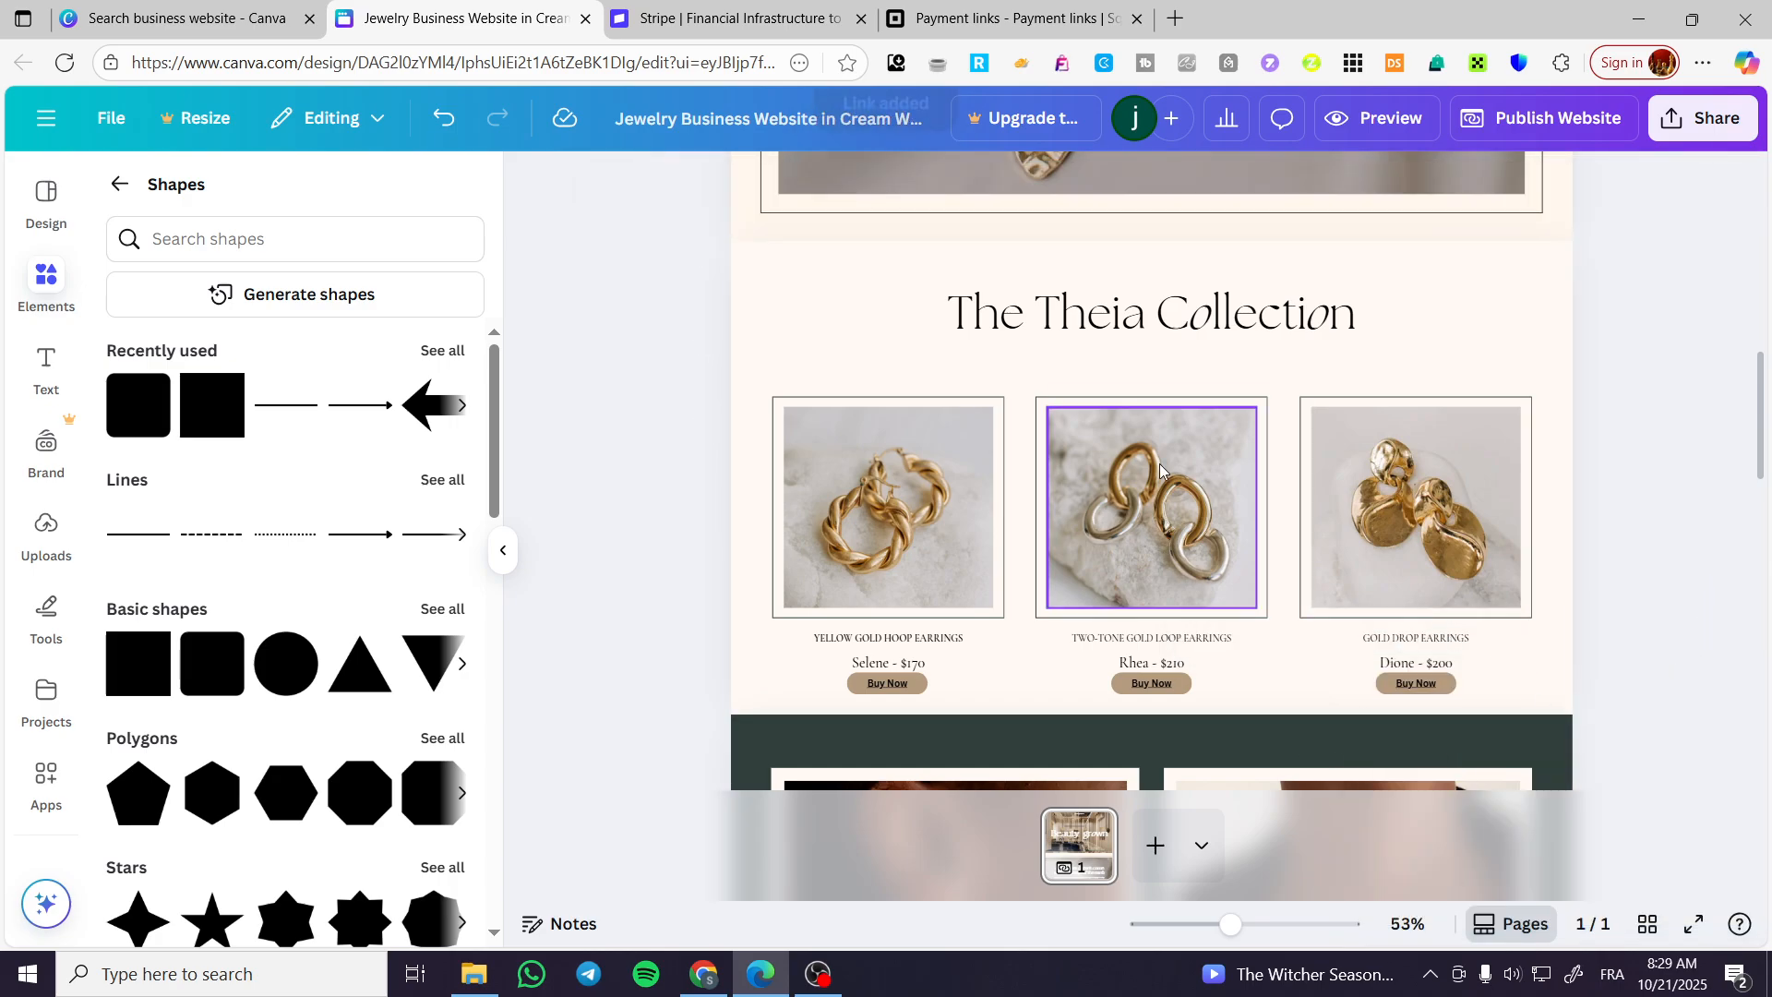
Close the Yellow gold hoop earrings details in Square and switch back to the Canva website design.
click(1007, 11)
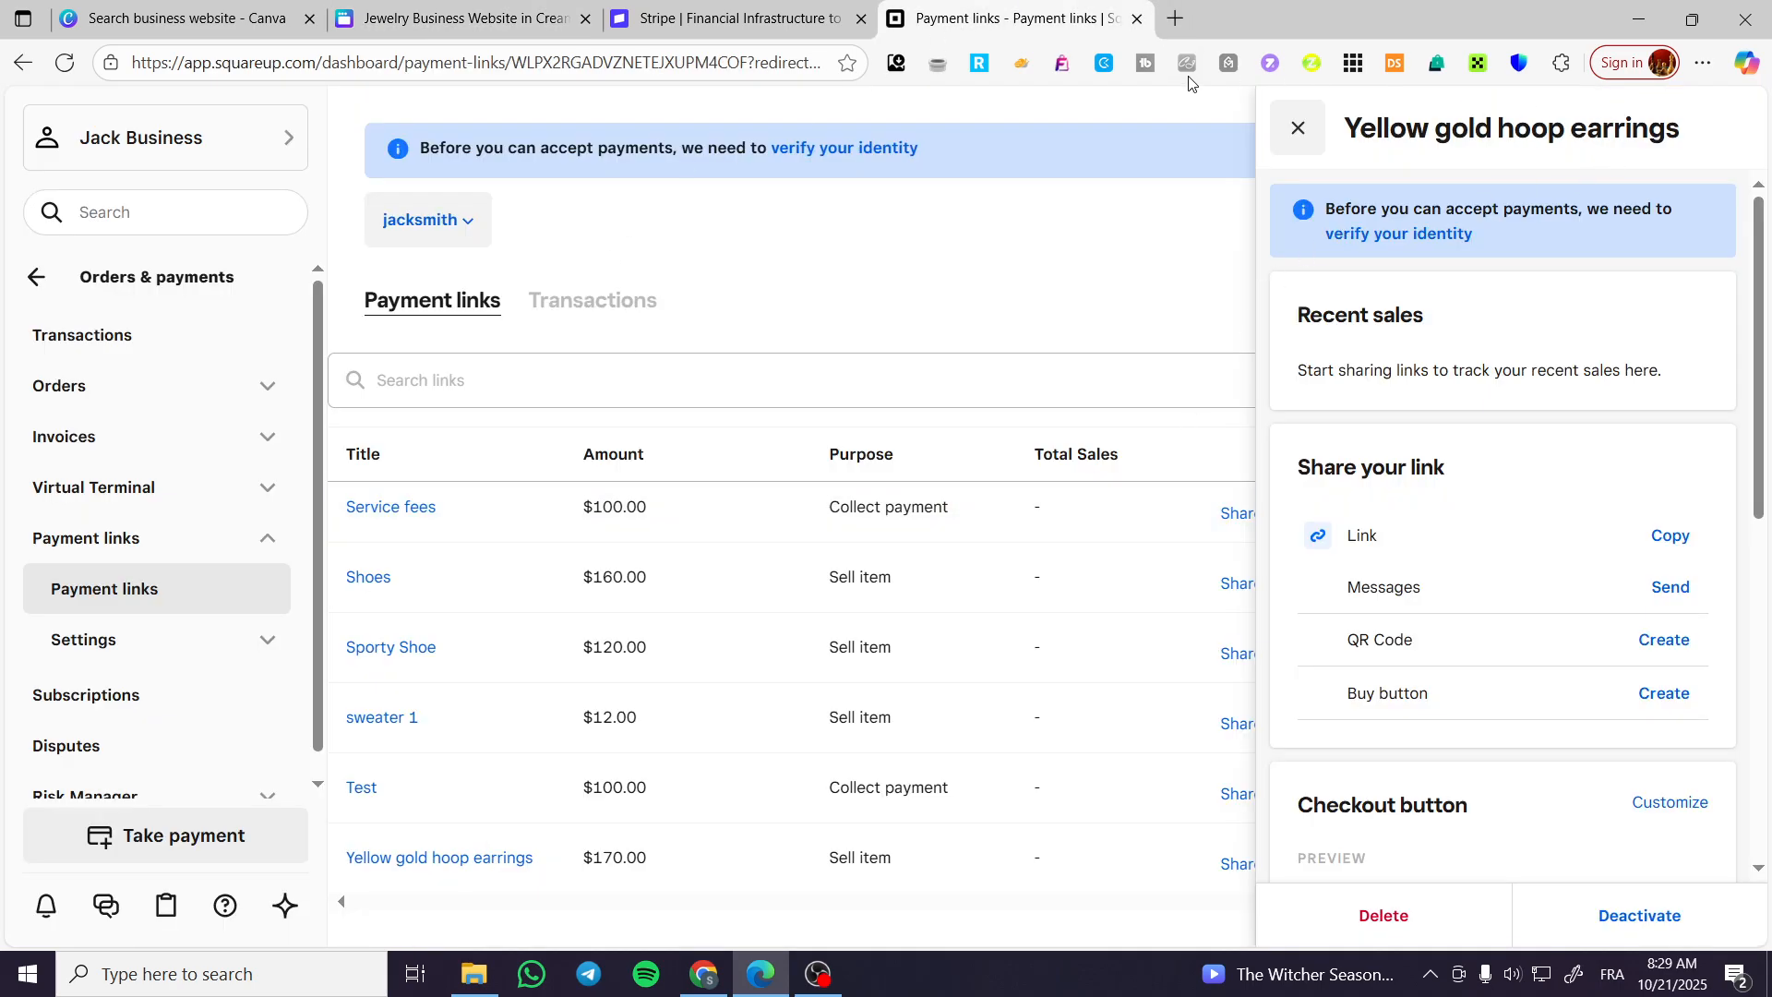
click(1300, 127)
click(458, 18)
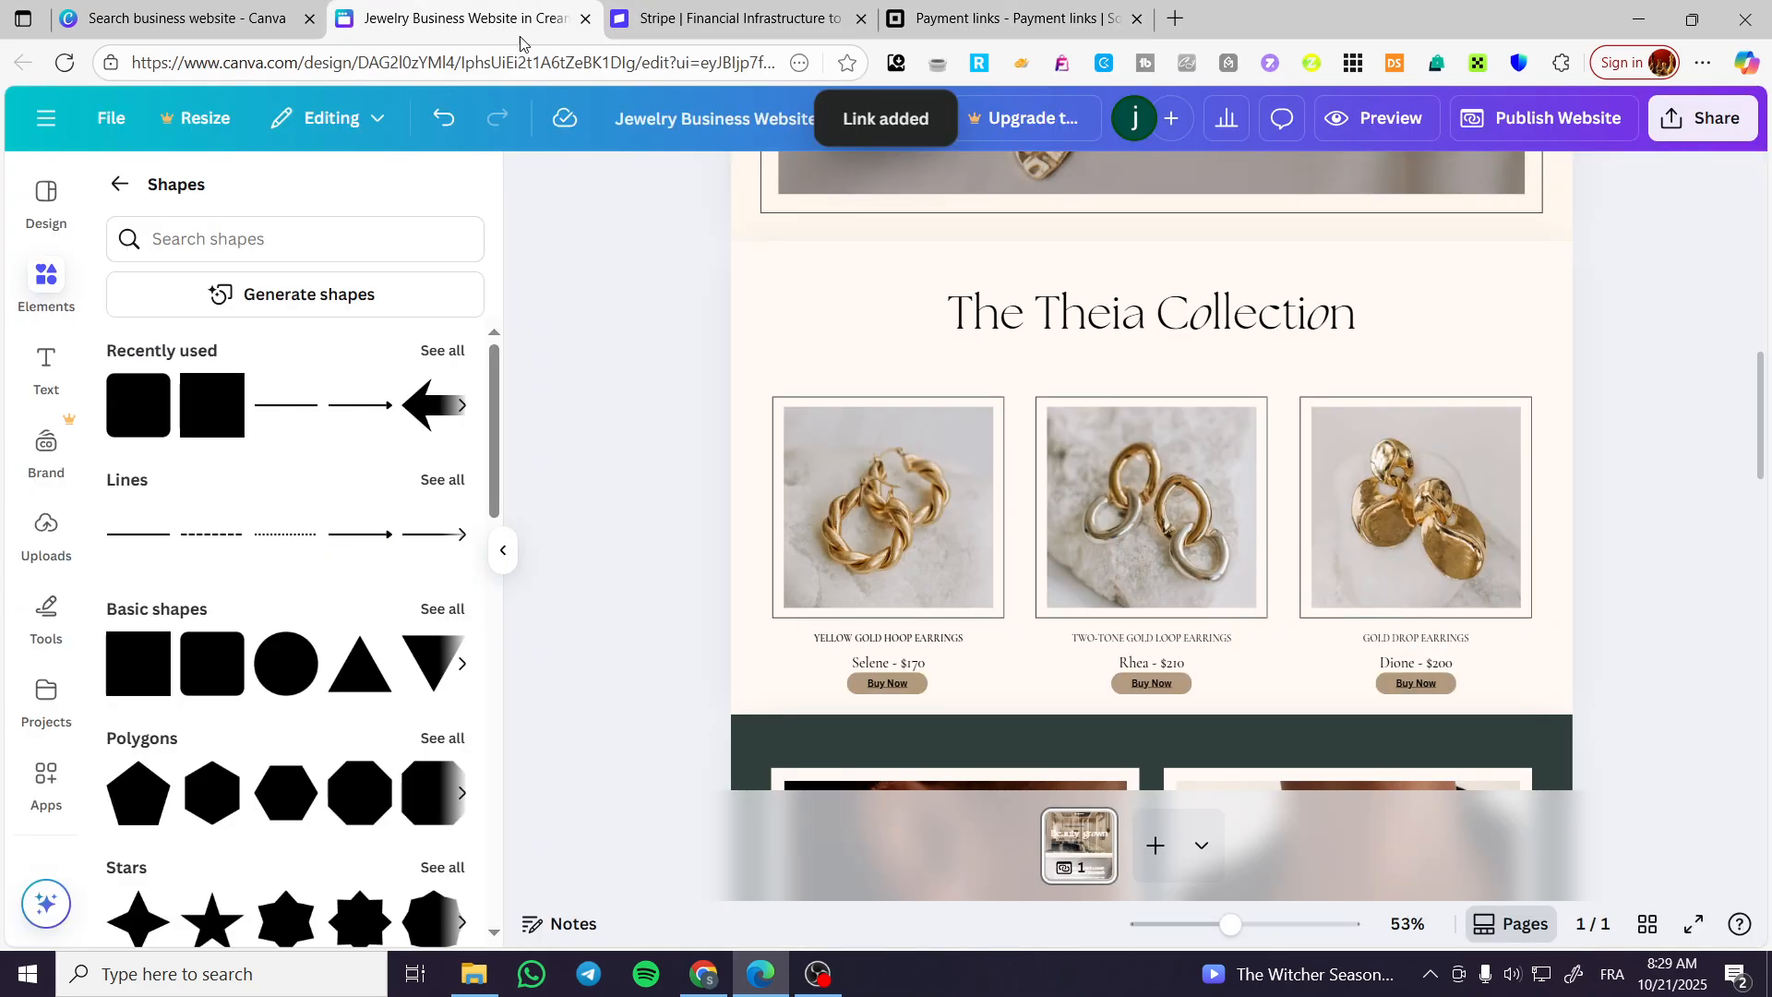
Expand the main Canva navigation beside the design and close the Square payment links page.
scroll(1237, 725, up, 5)
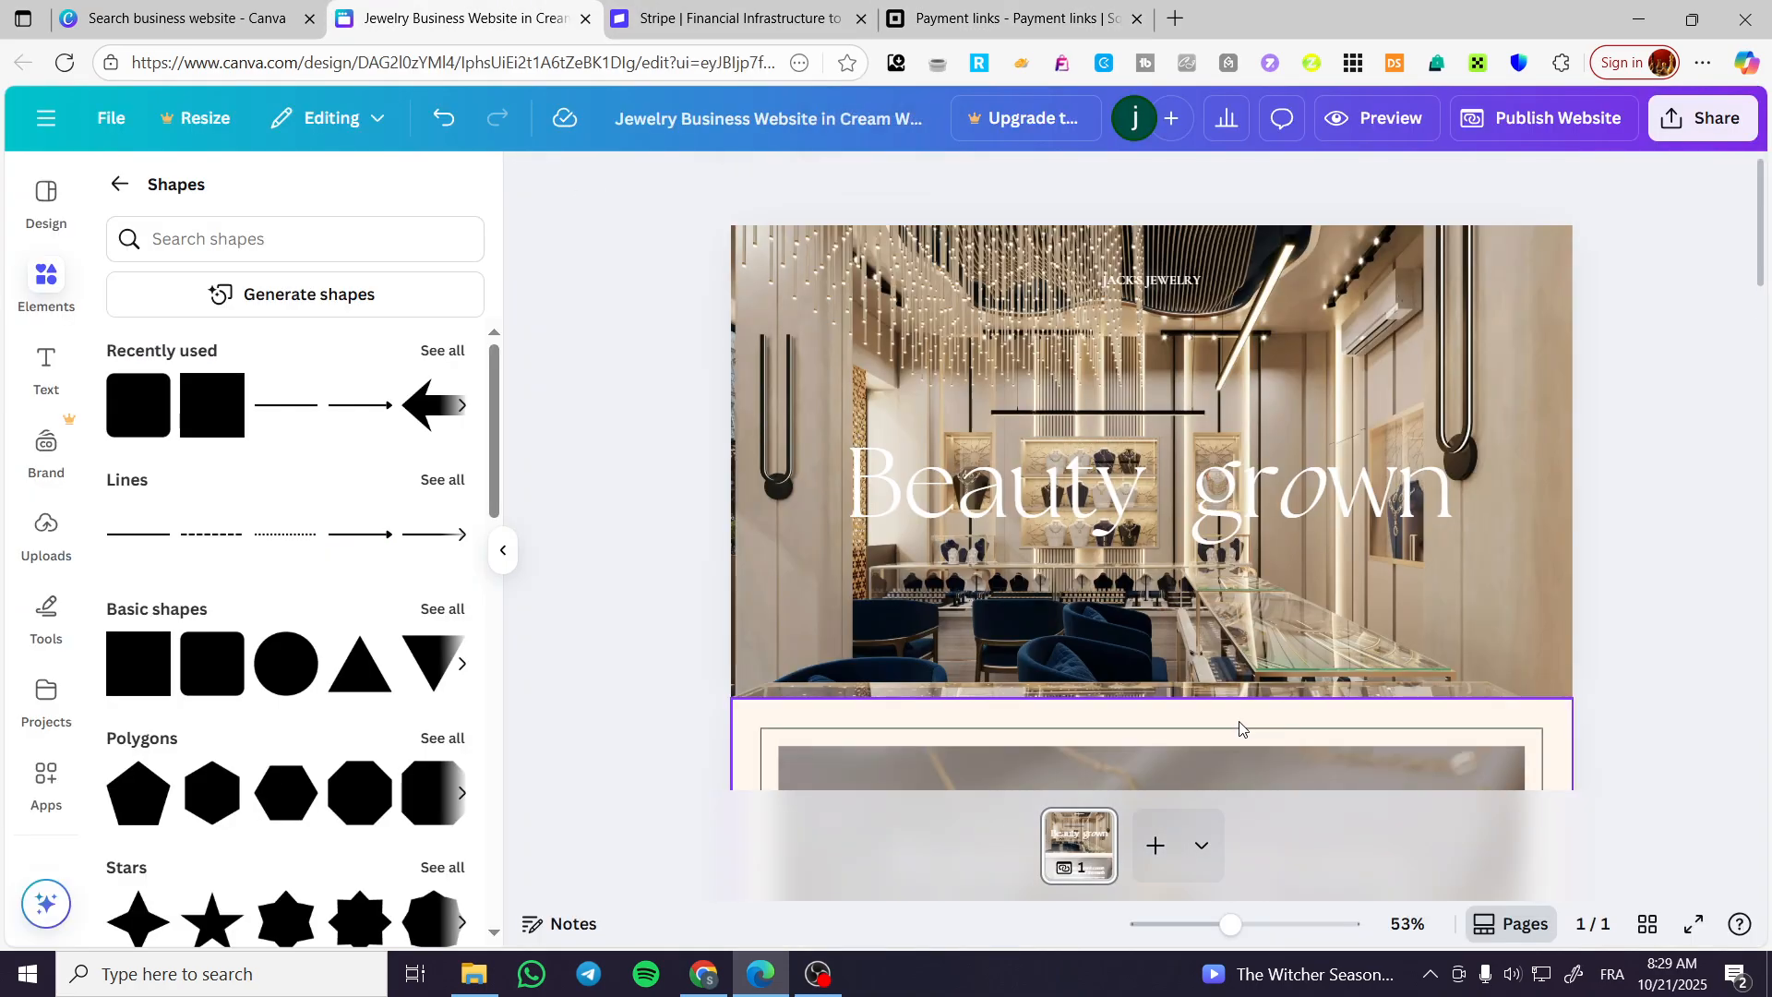
click(47, 117)
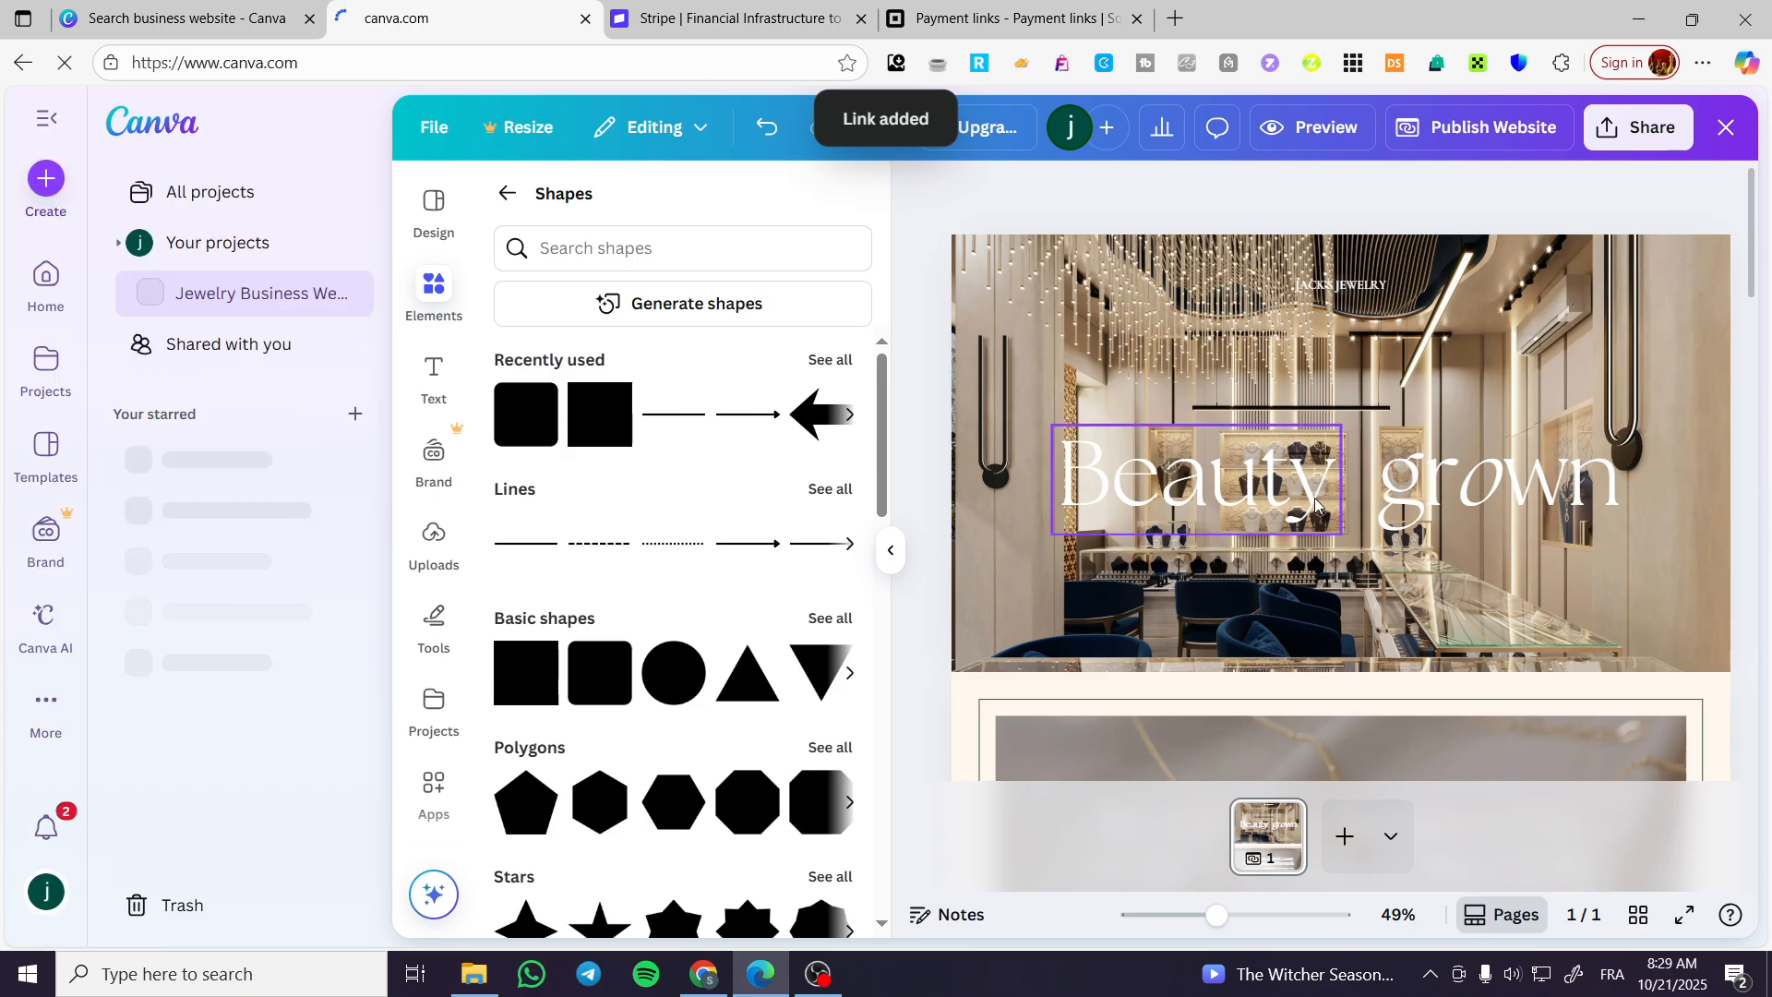
click(1117, 18)
click(1137, 19)
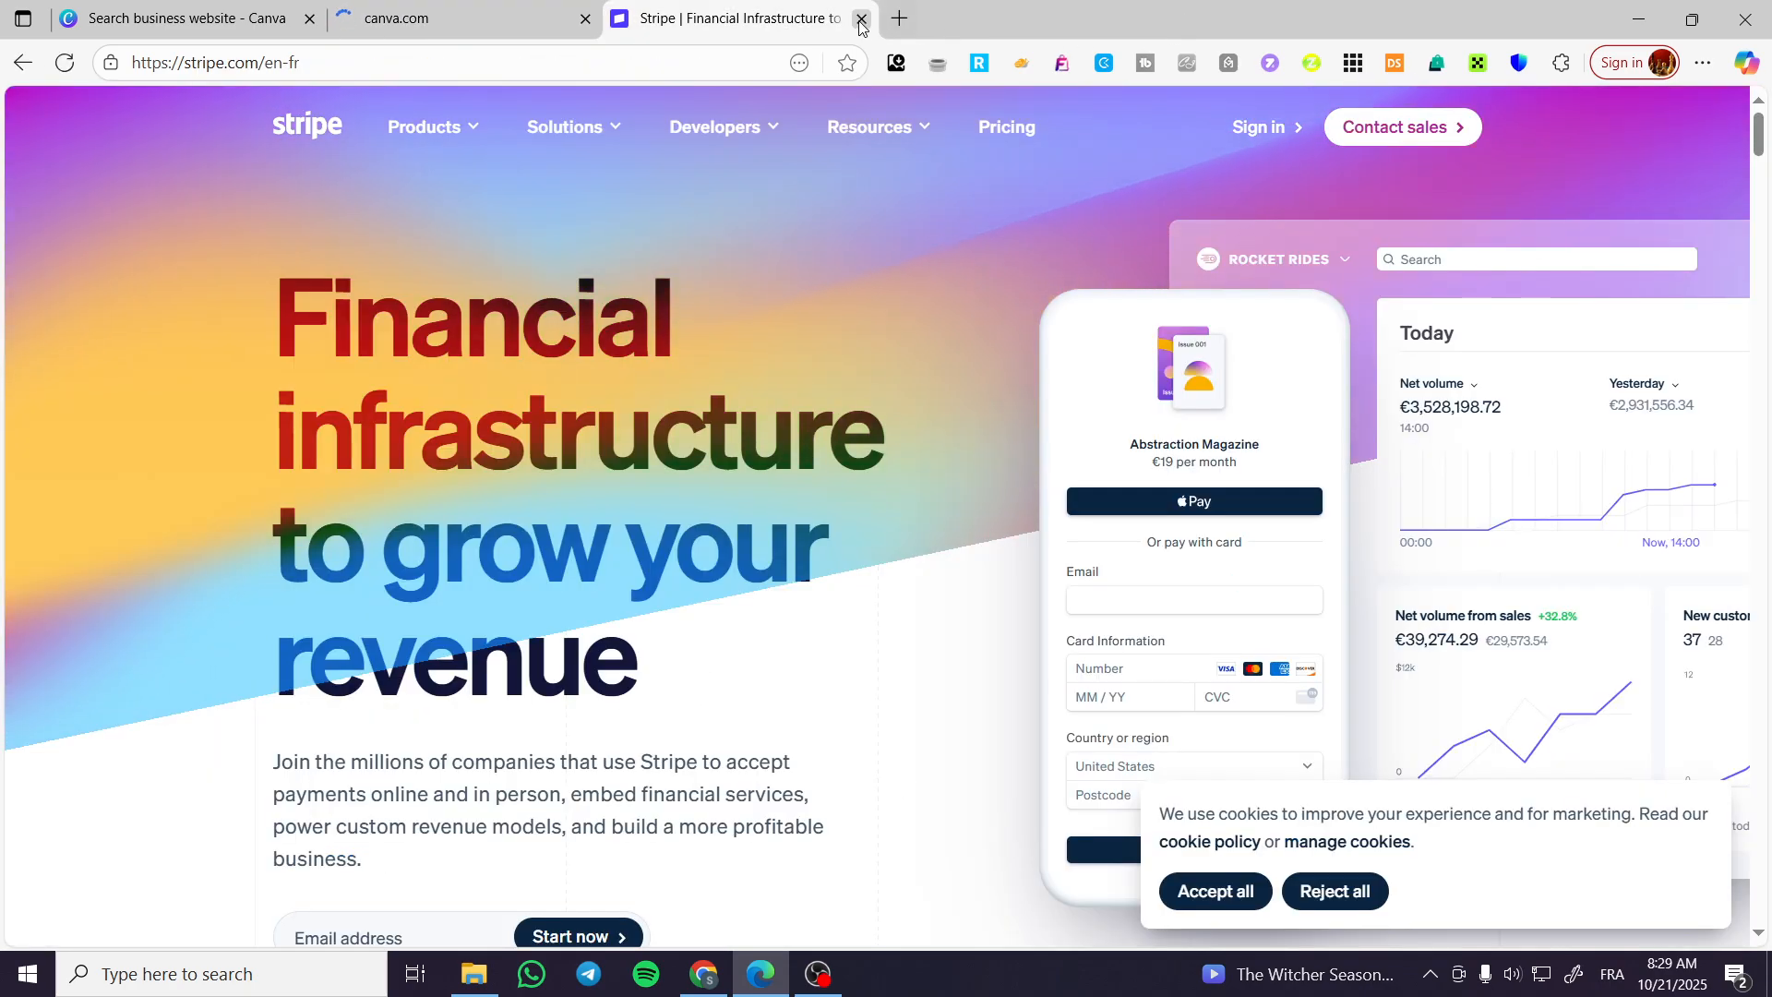